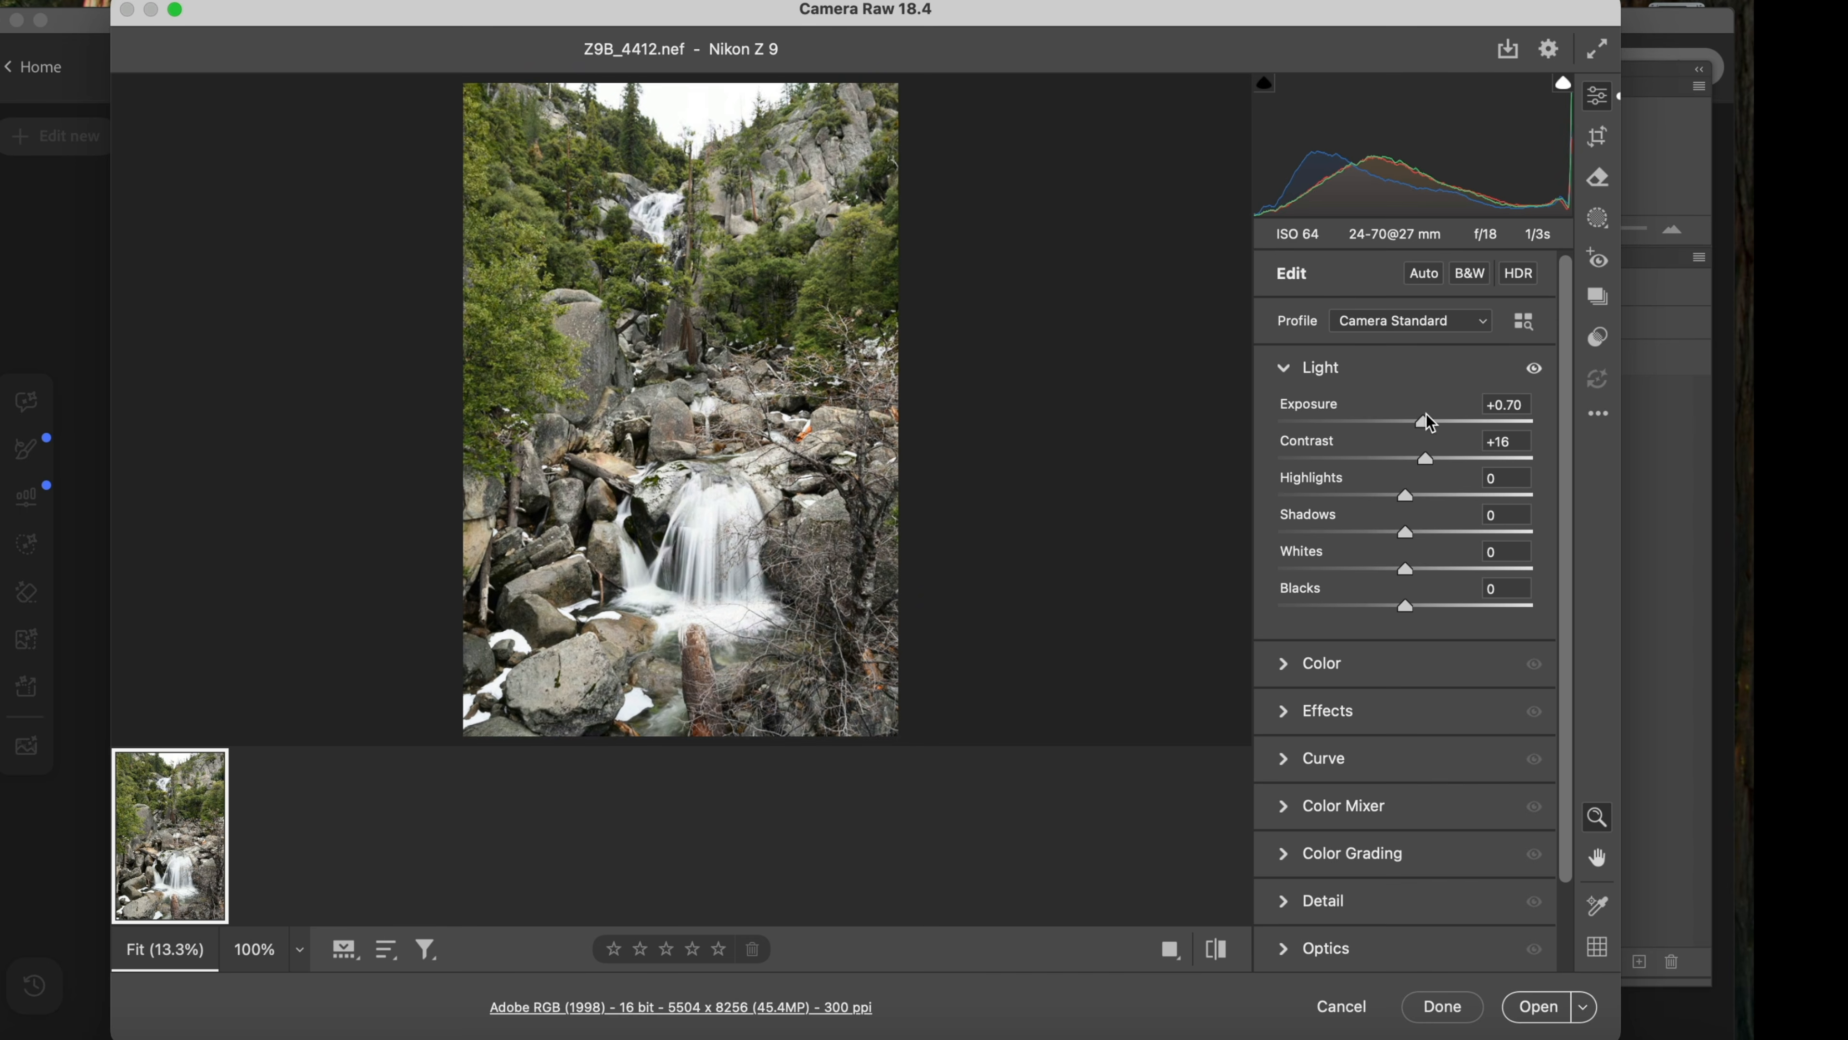
Try the black-and-white treatment on the waterfall photo and switch back to color.
click(1469, 275)
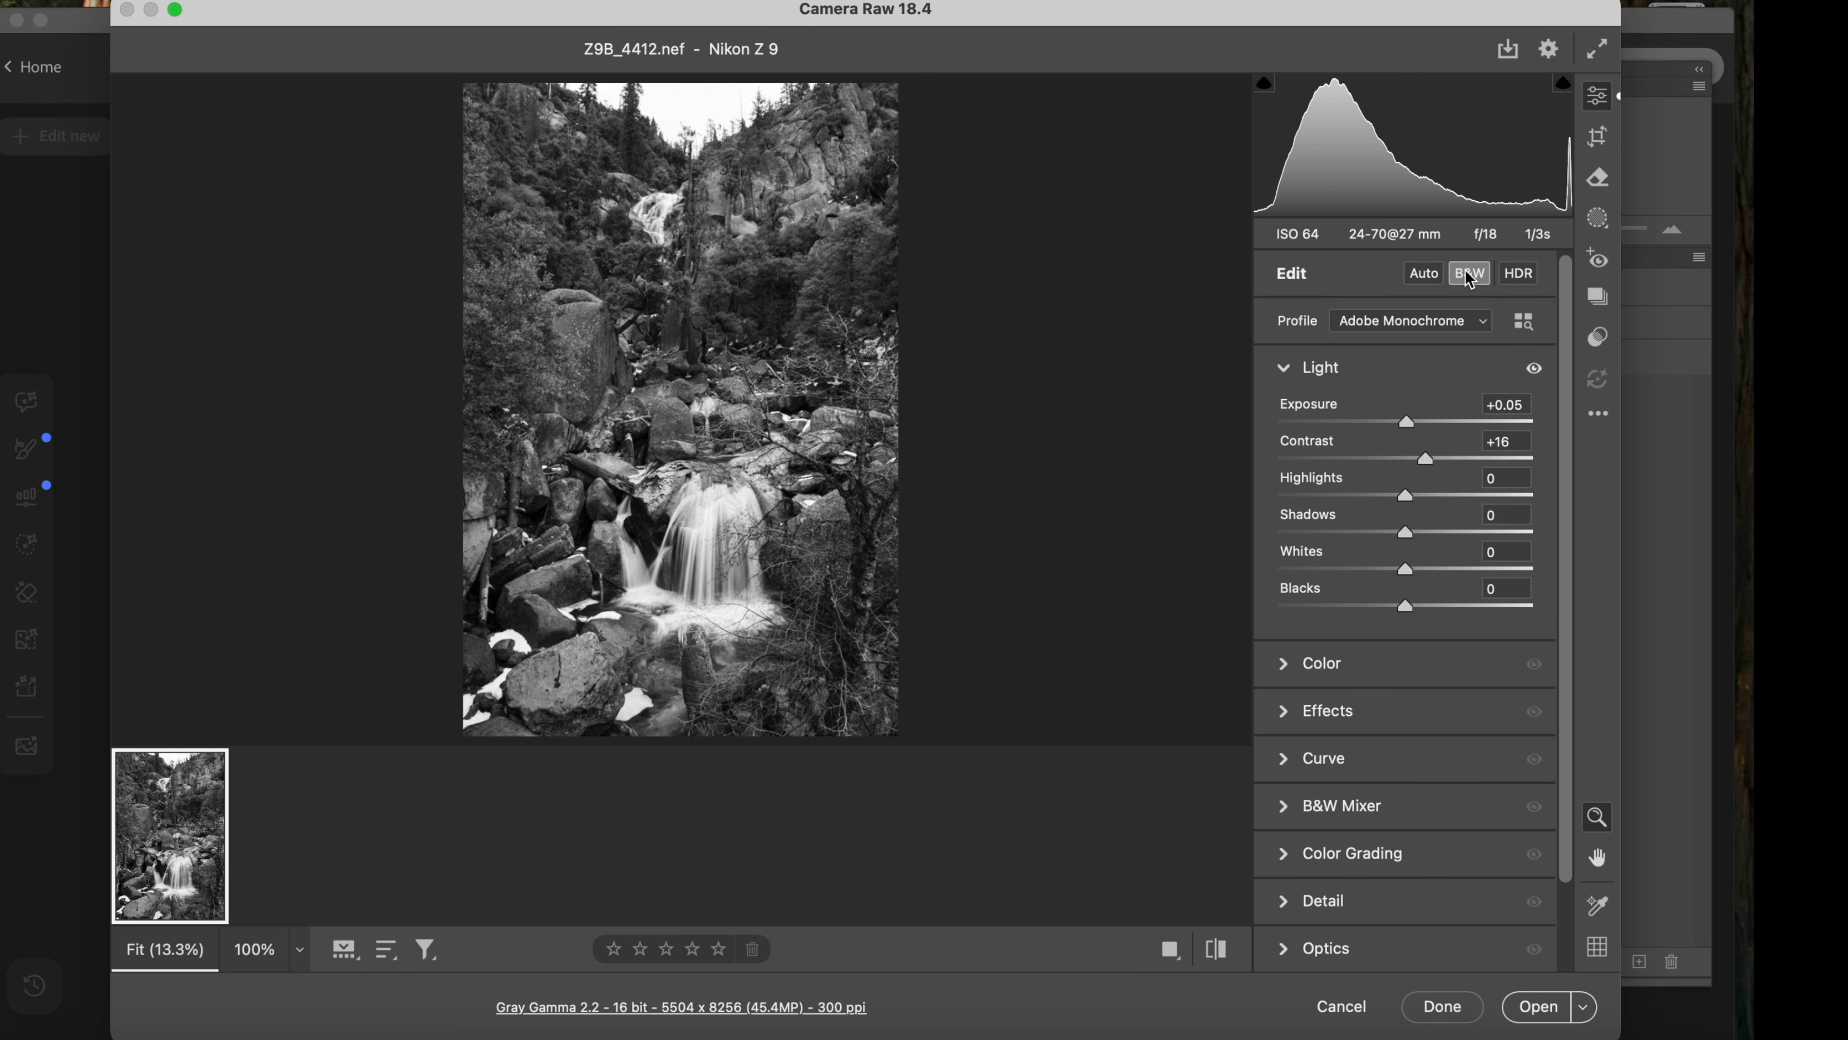
click(1469, 275)
Set the waterfall photo's exposure to +0.55 and open the raw file in Photoshop.
click(1284, 664)
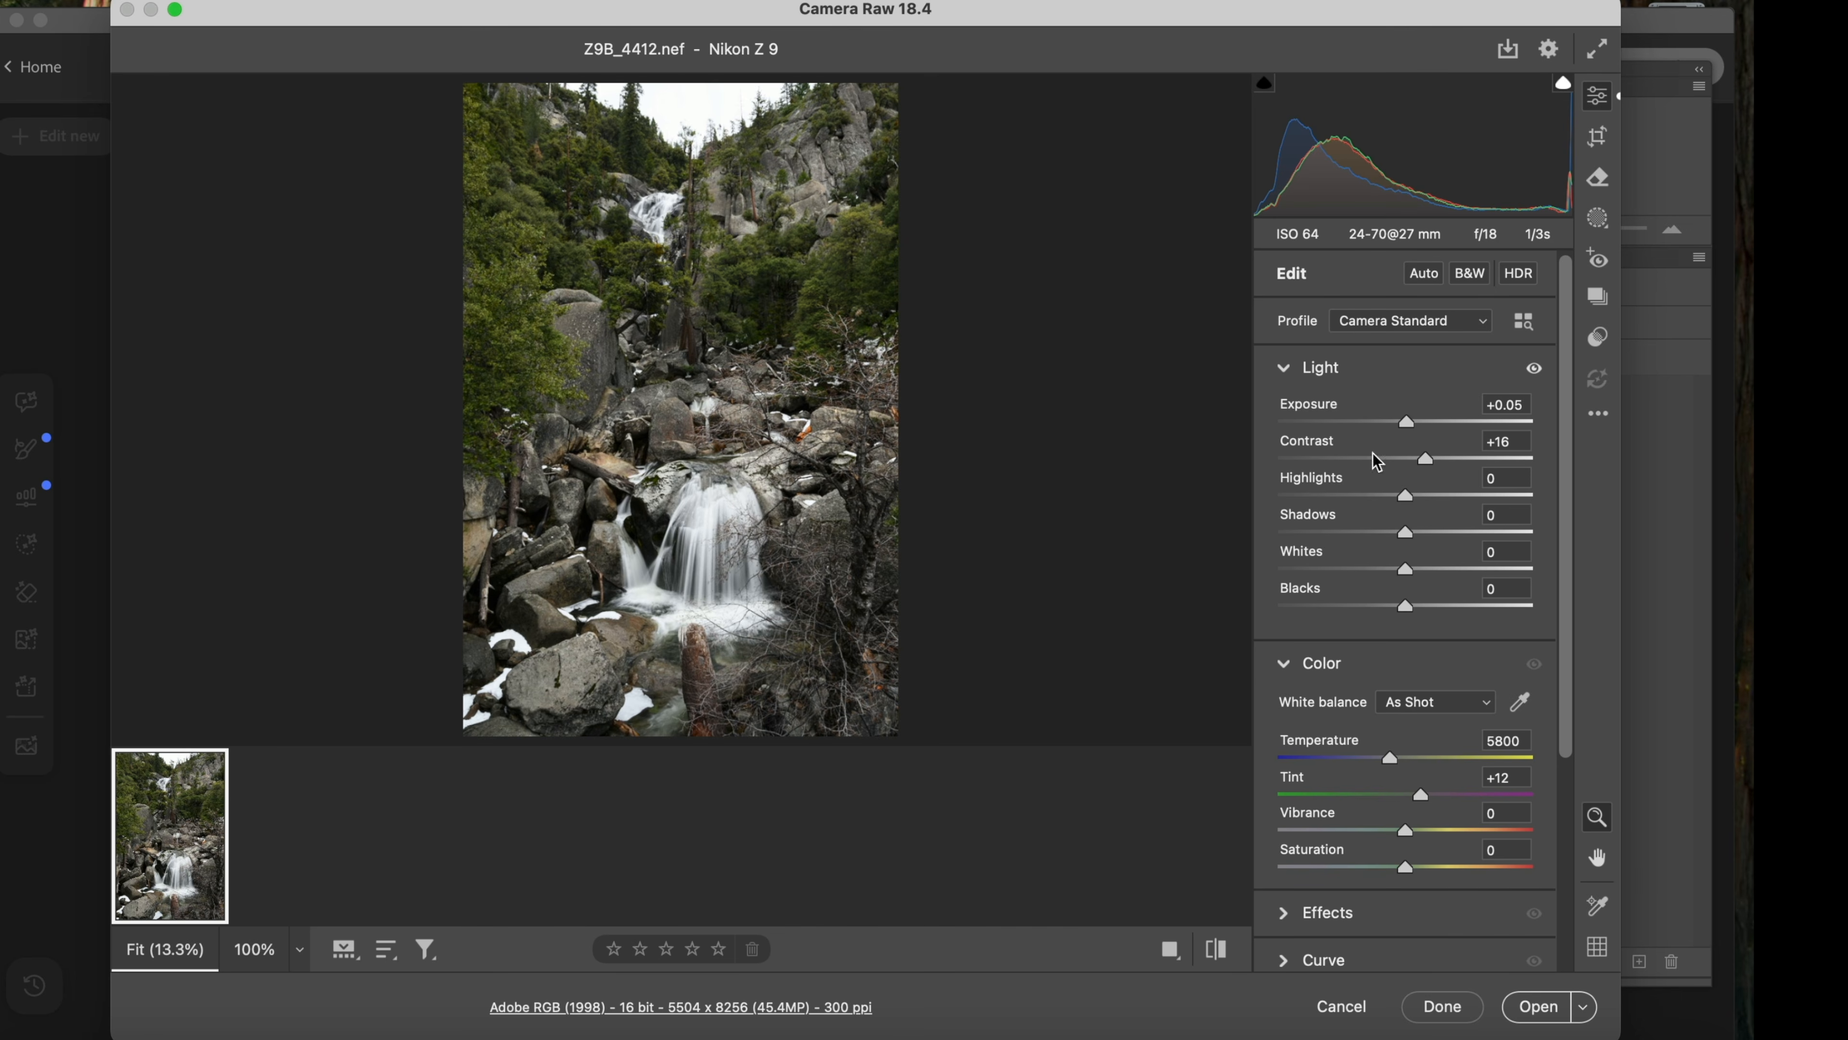
drag(1400, 427, 1419, 421)
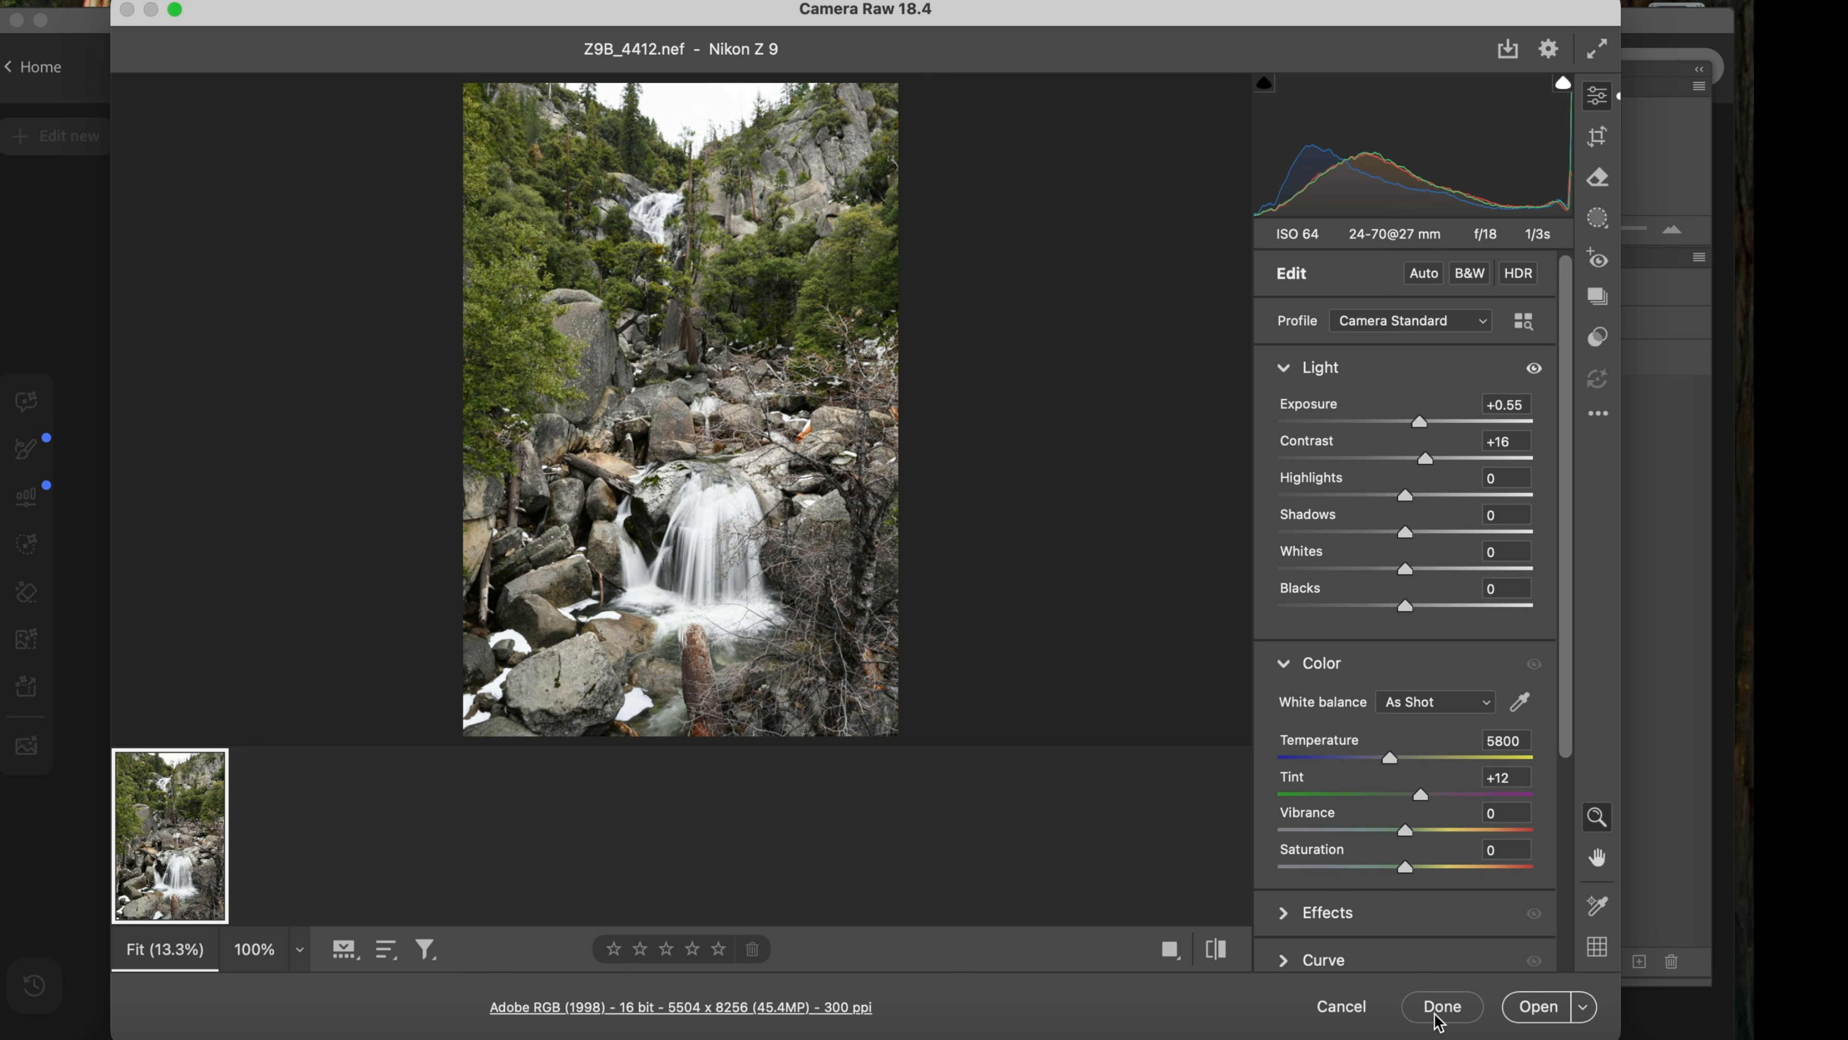
click(1535, 1006)
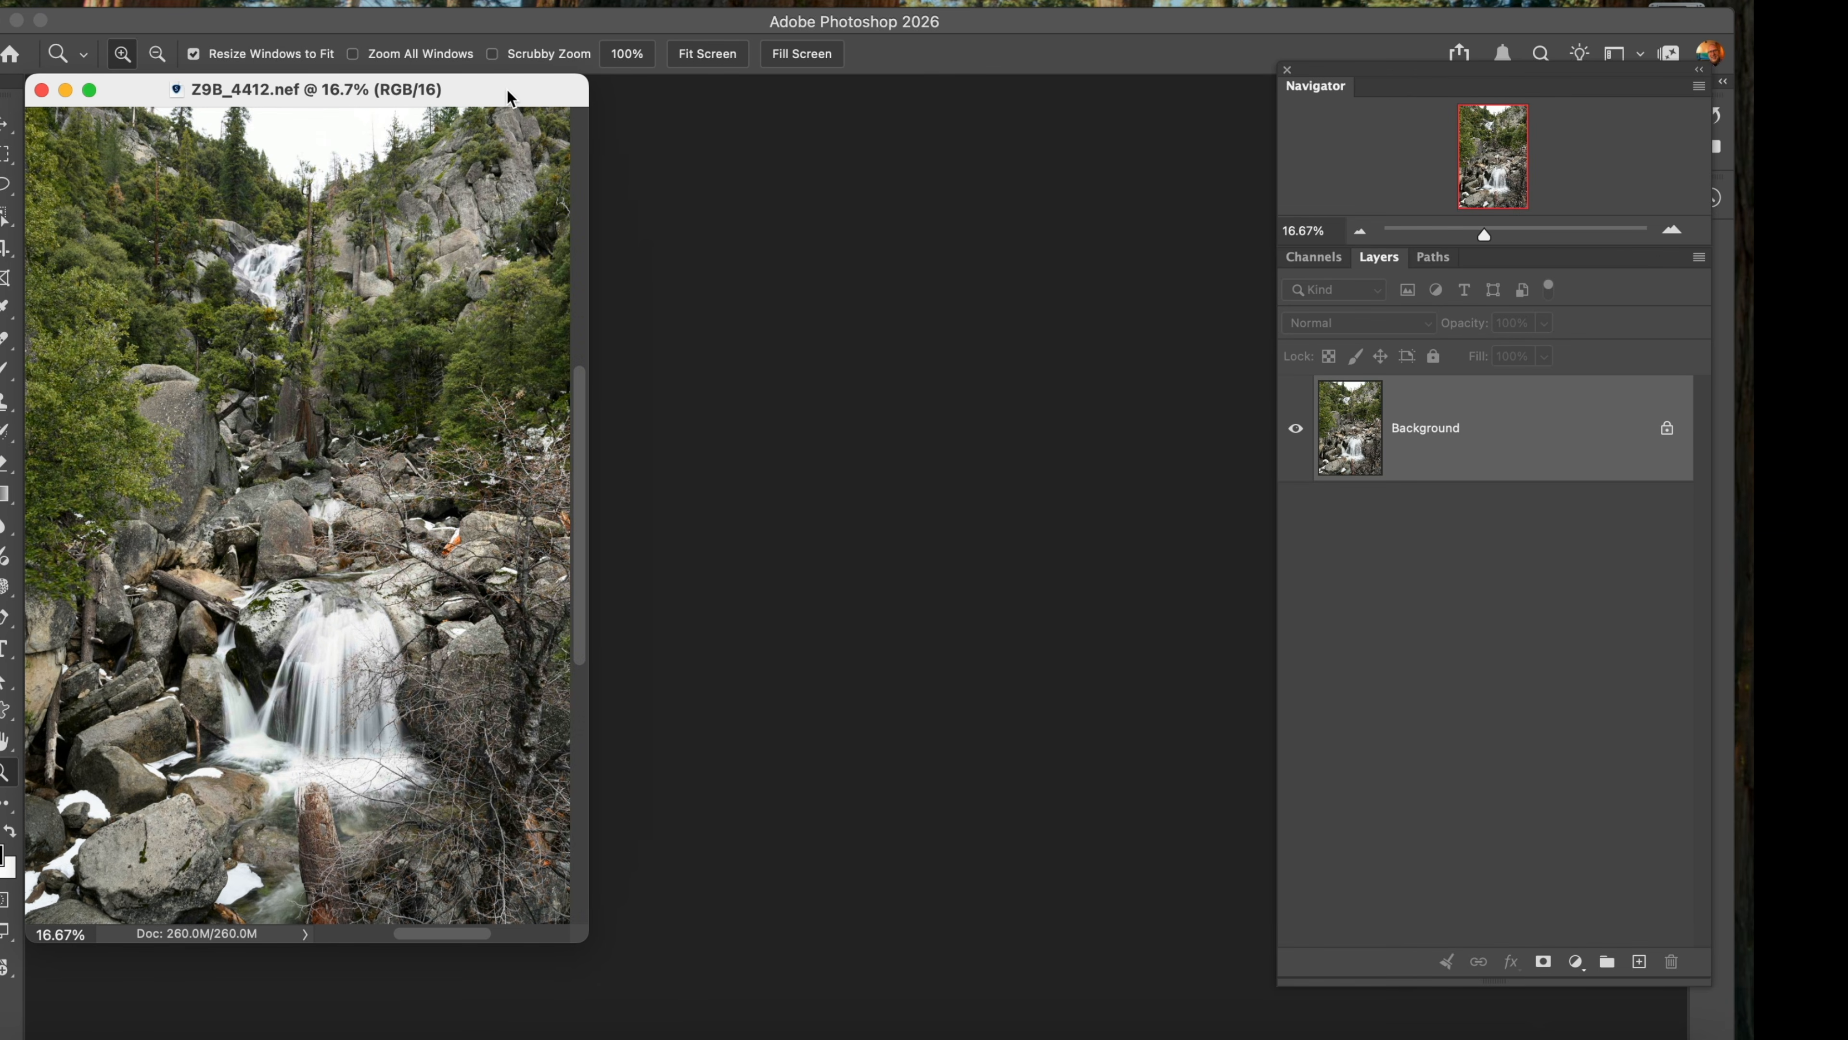
drag(507, 98, 843, 121)
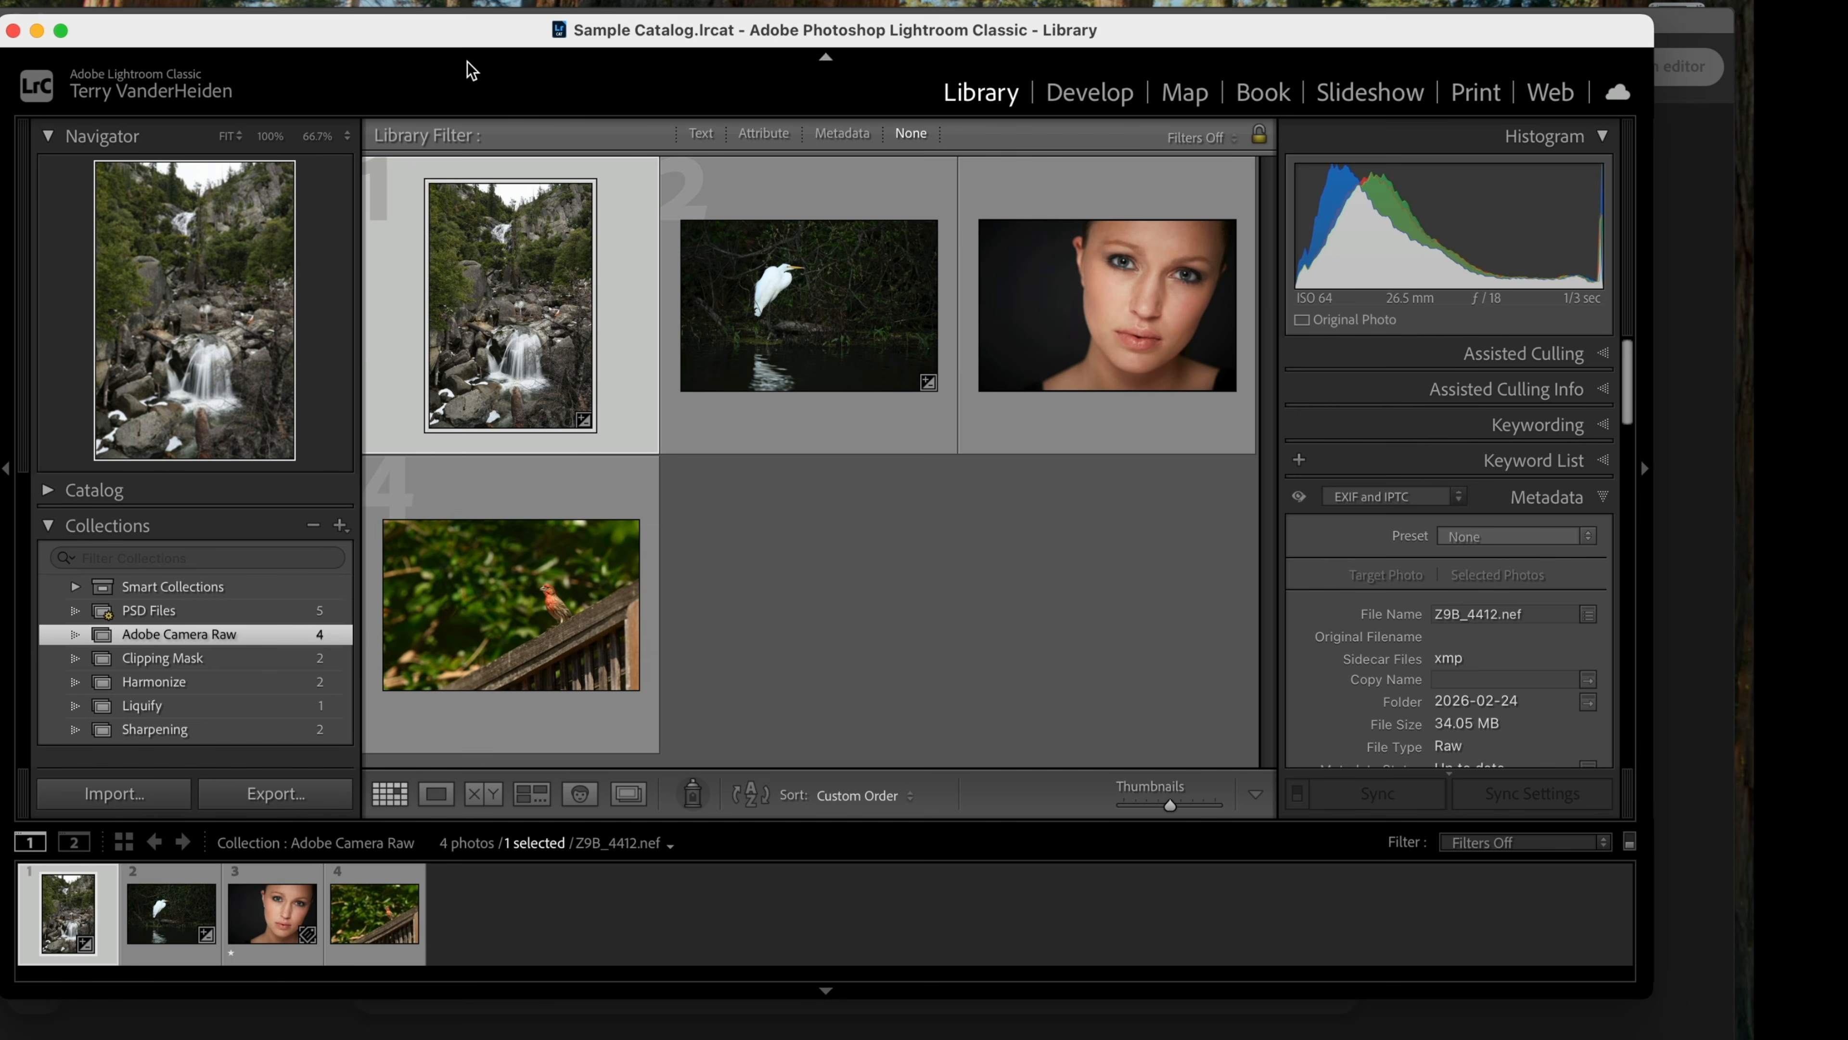
Switch to Lightroom Classic and send the woman's closeup portrait to Photoshop for editing.
drag(418, 42, 406, 36)
click(990, 317)
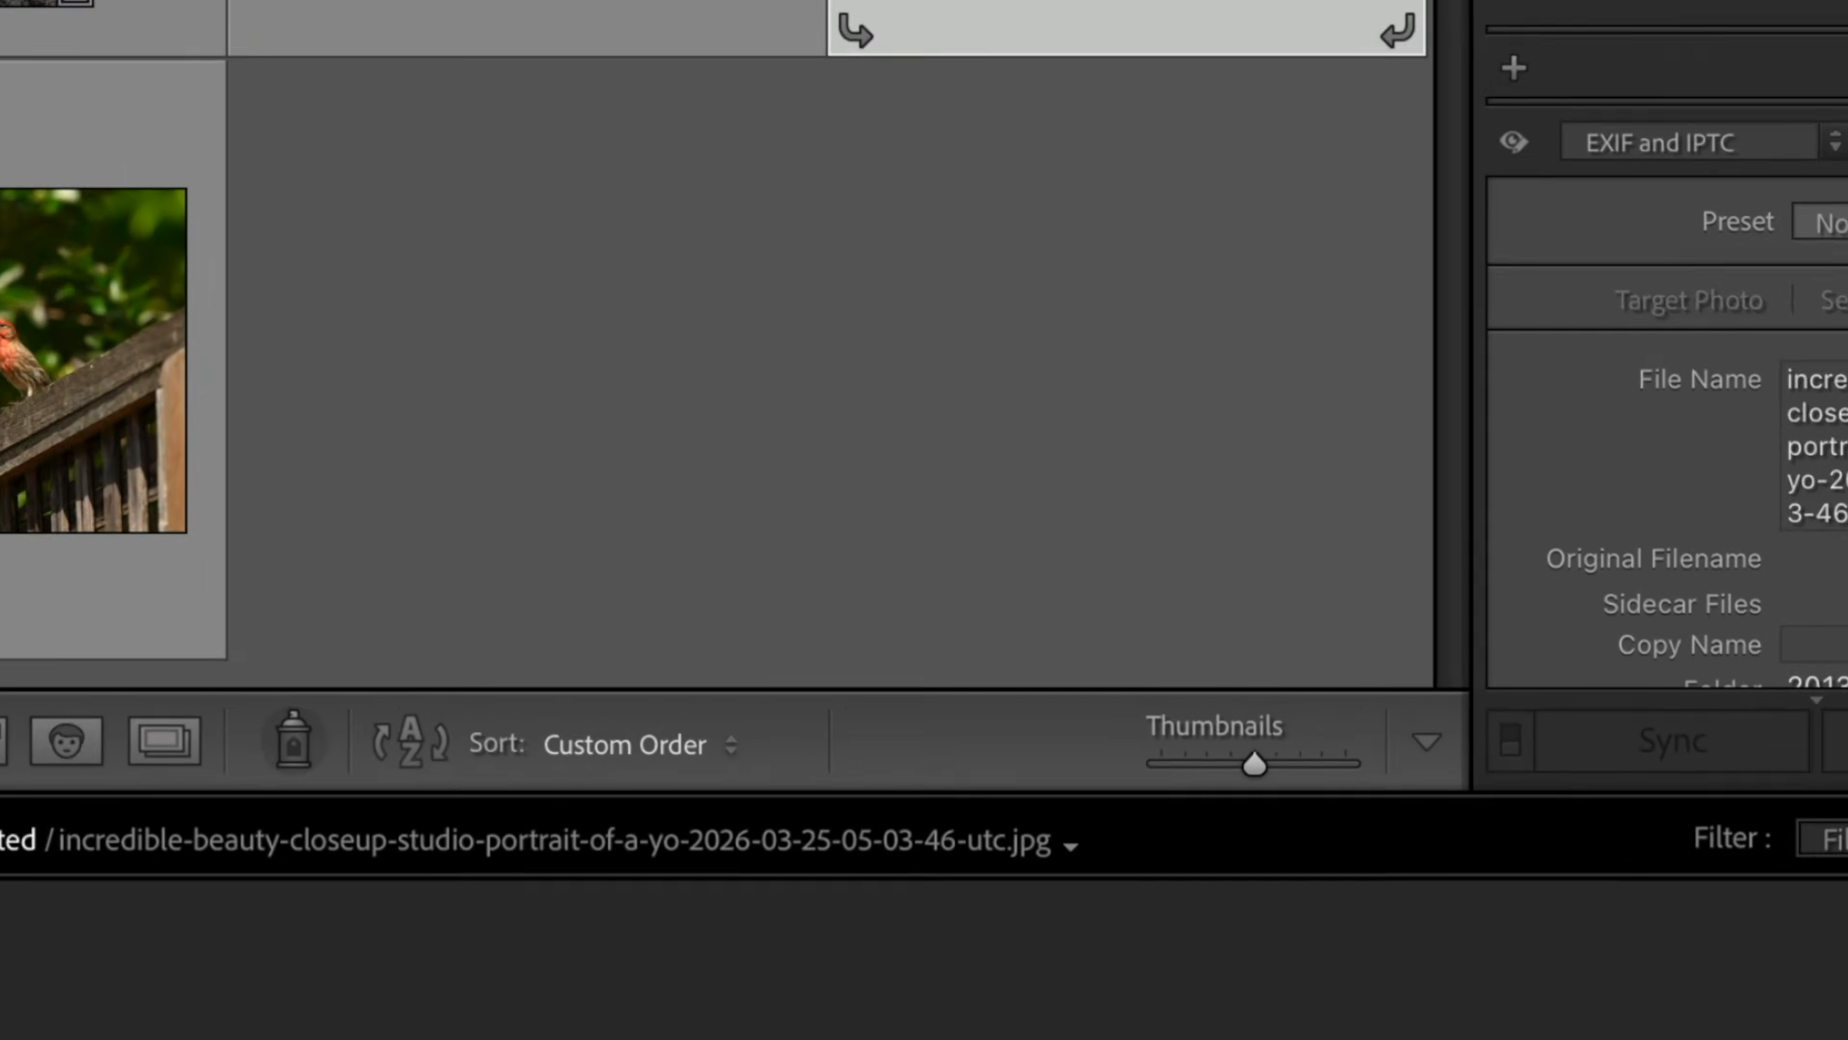
right_click(1058, 287)
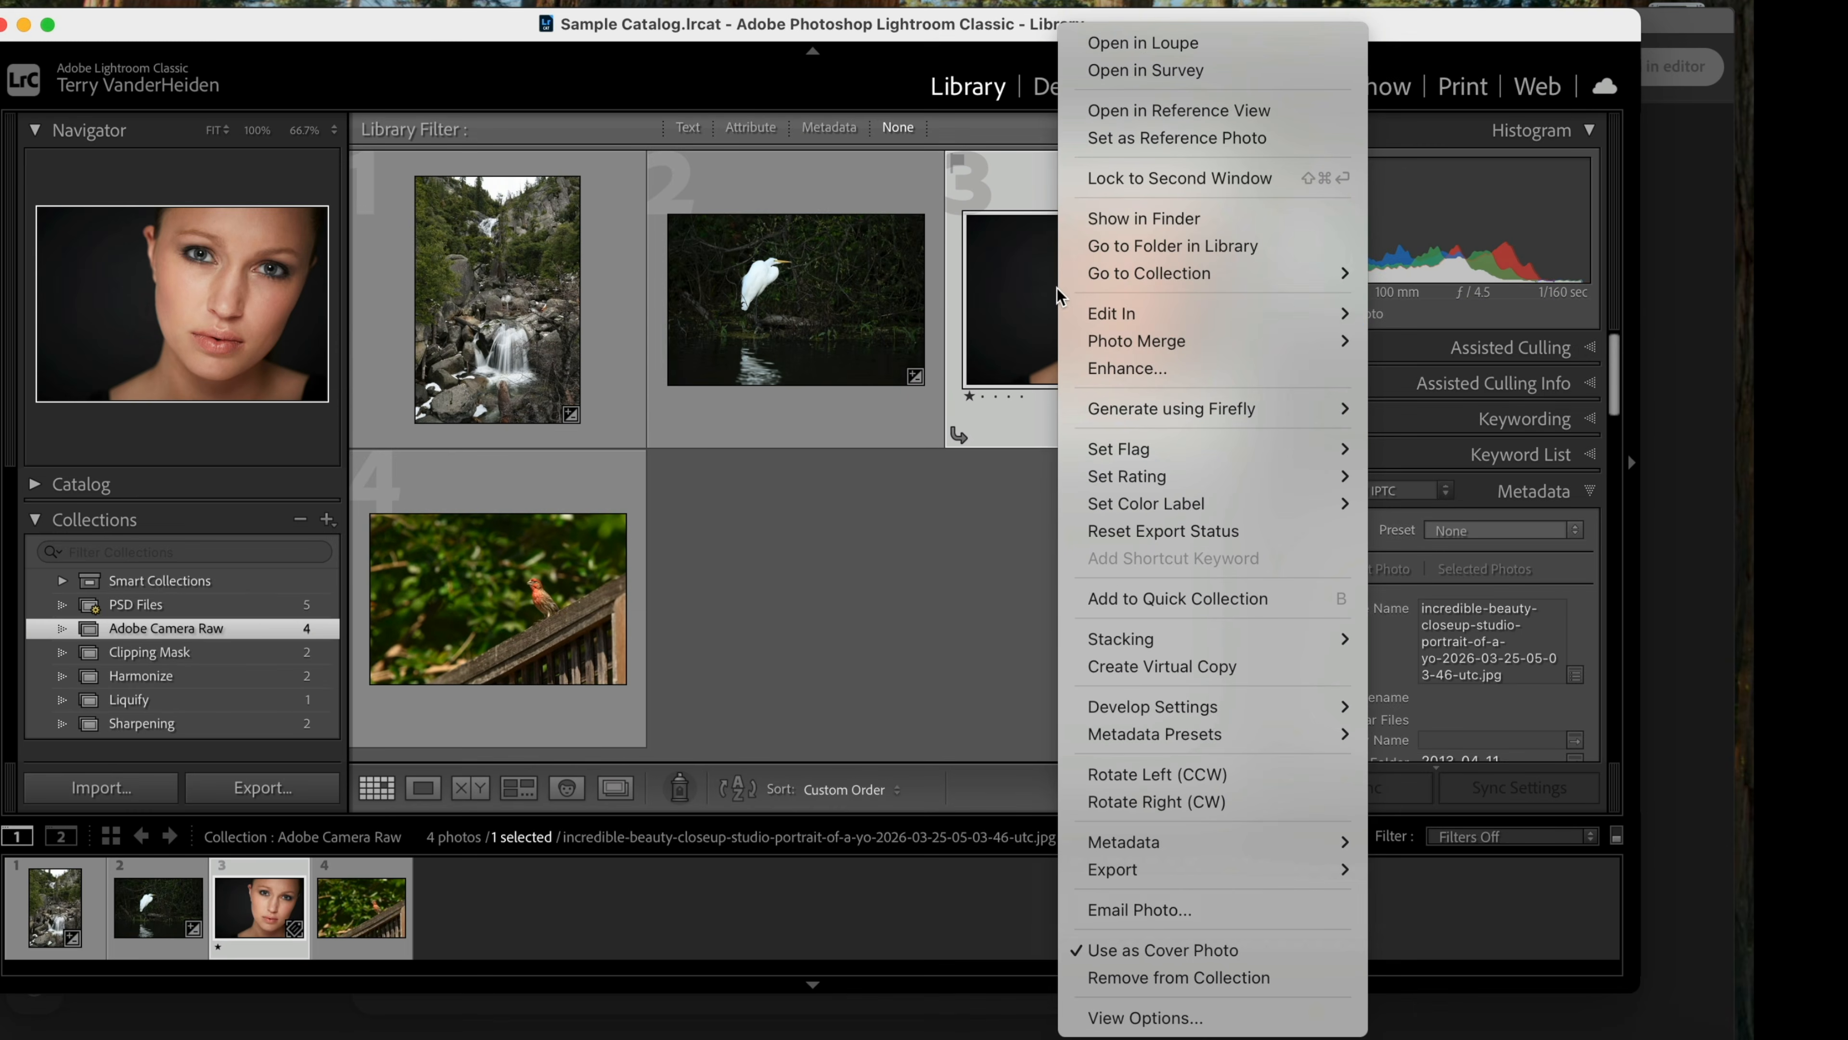
mouse_move(1222, 313)
click(1401, 309)
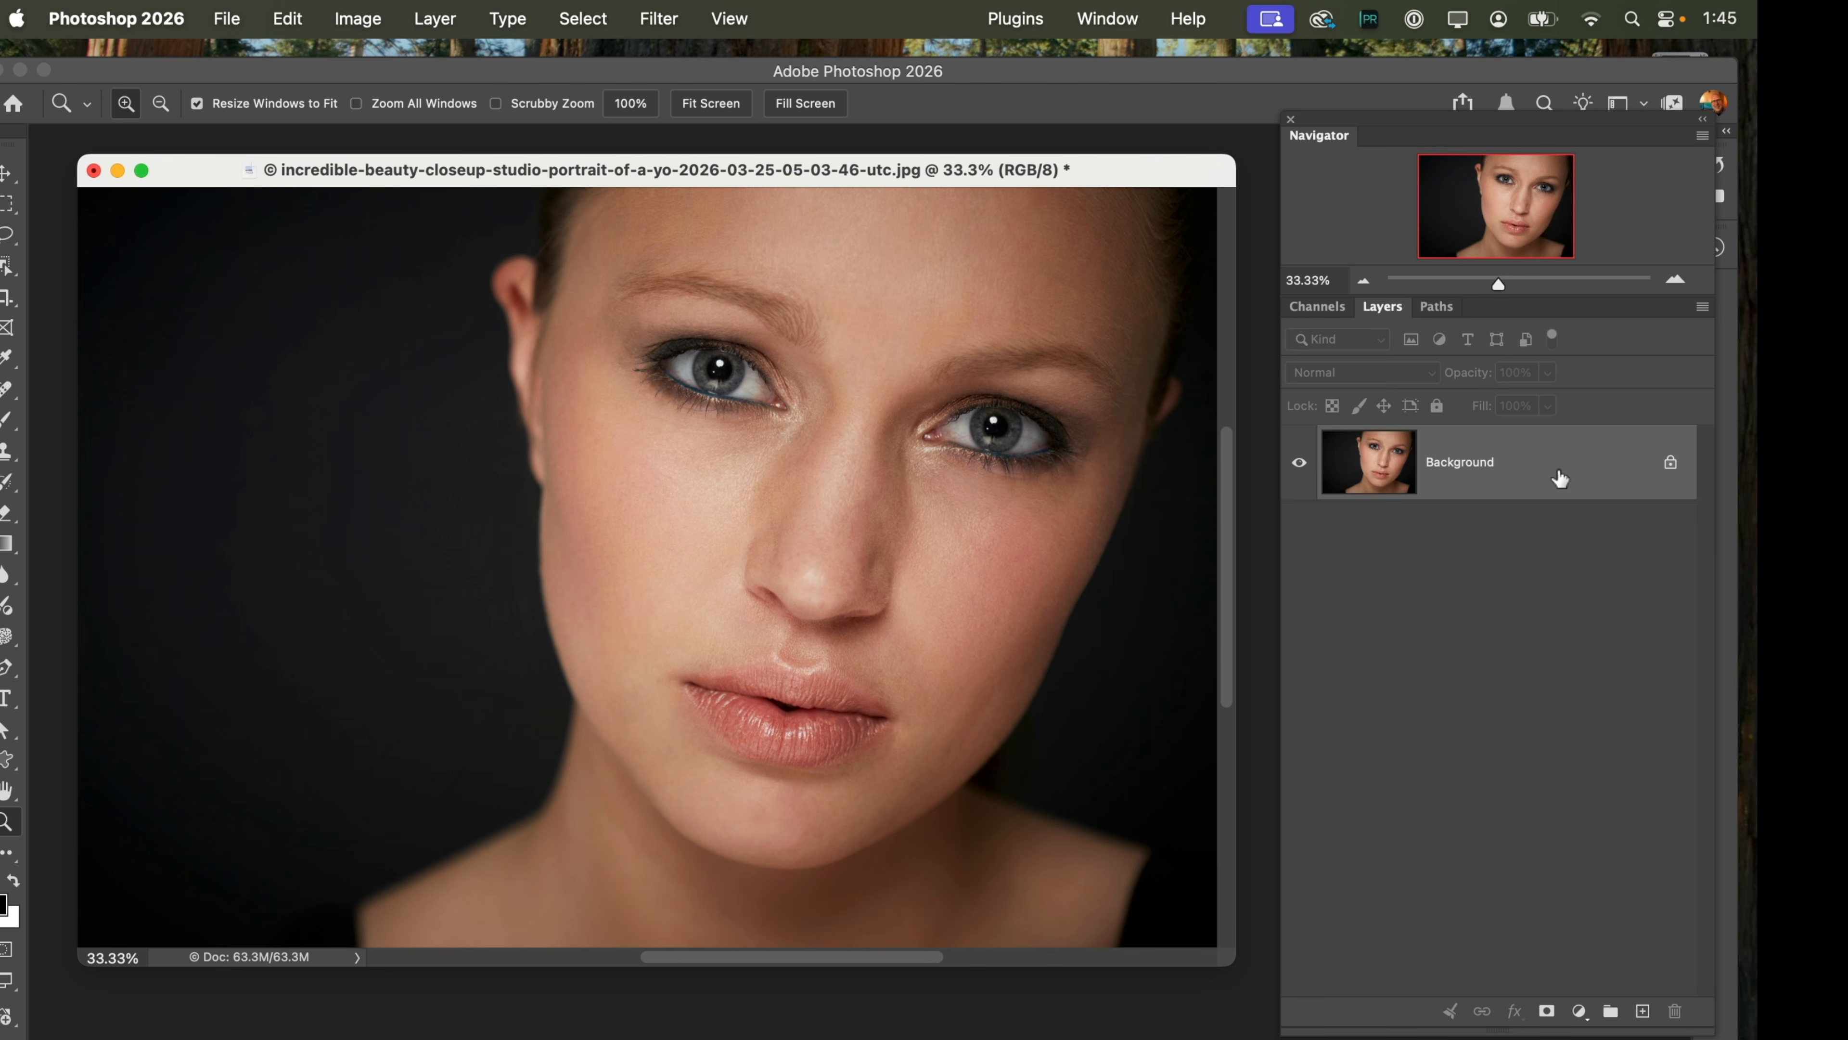
Duplicate the portrait's Background layer and convert the copy for smart filters.
key(super+j)
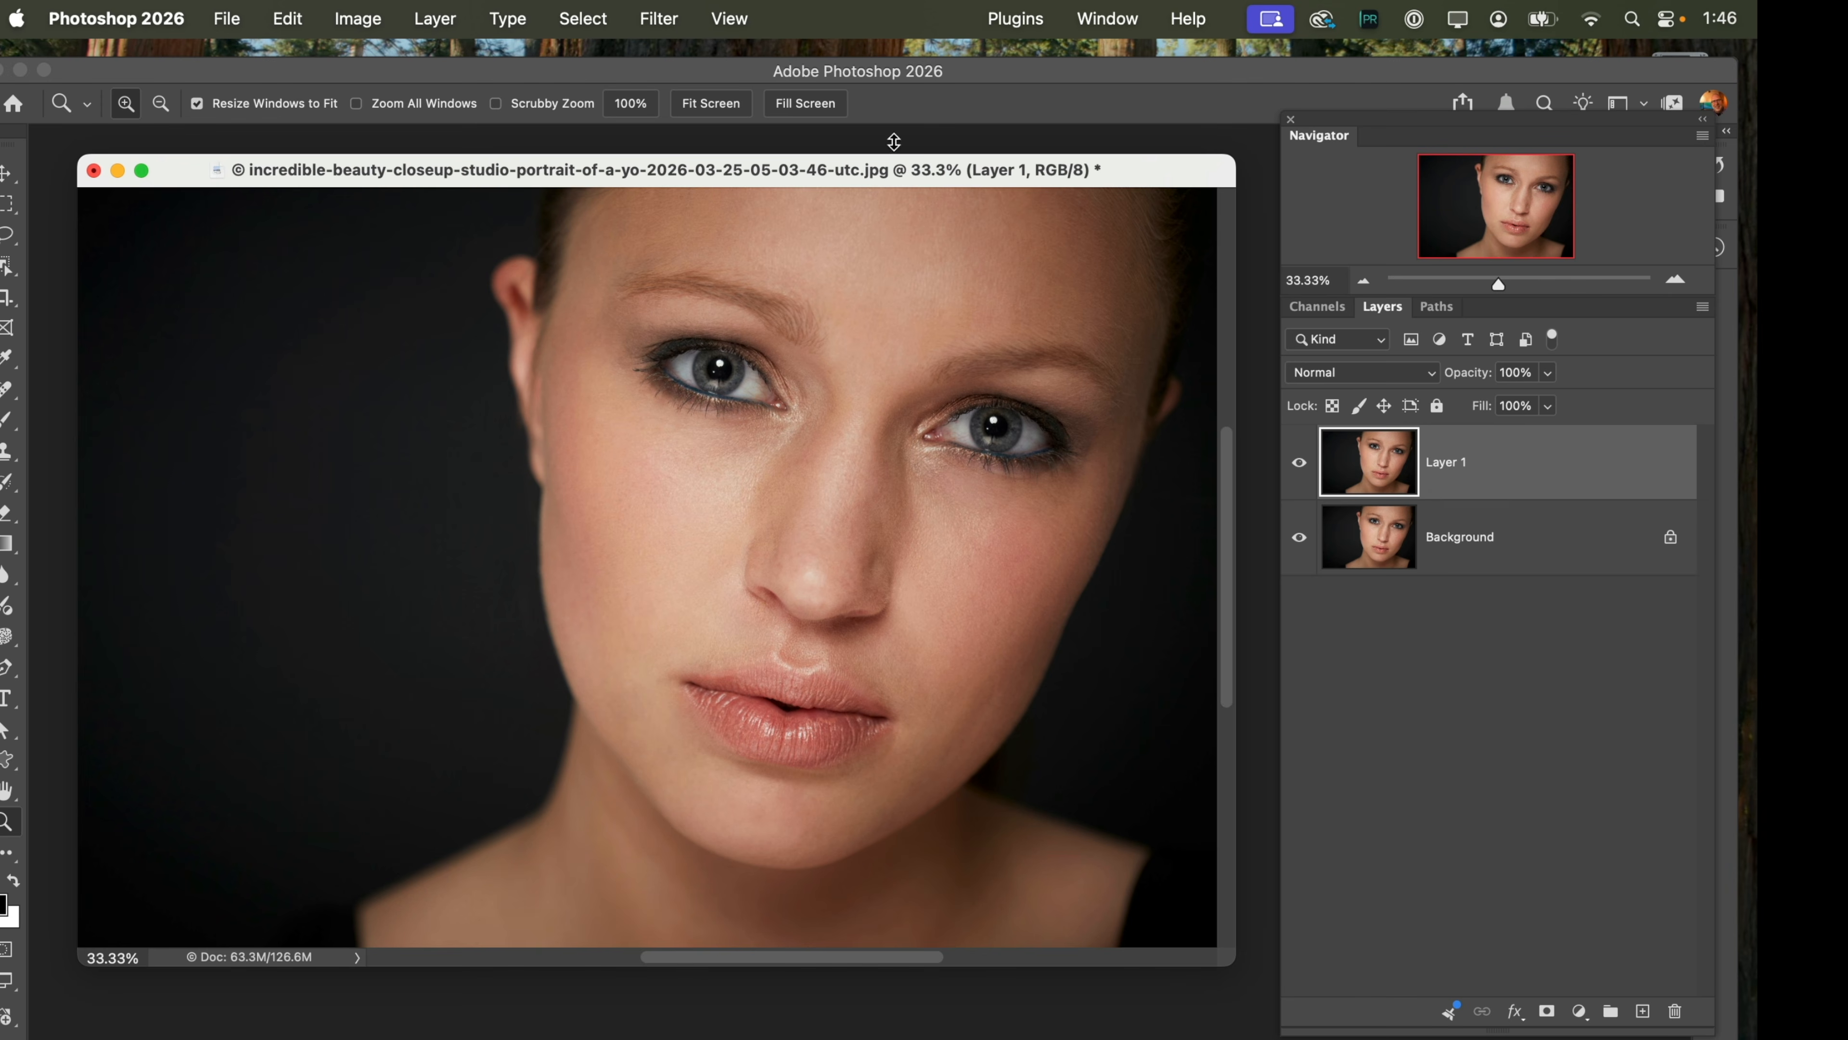
click(650, 16)
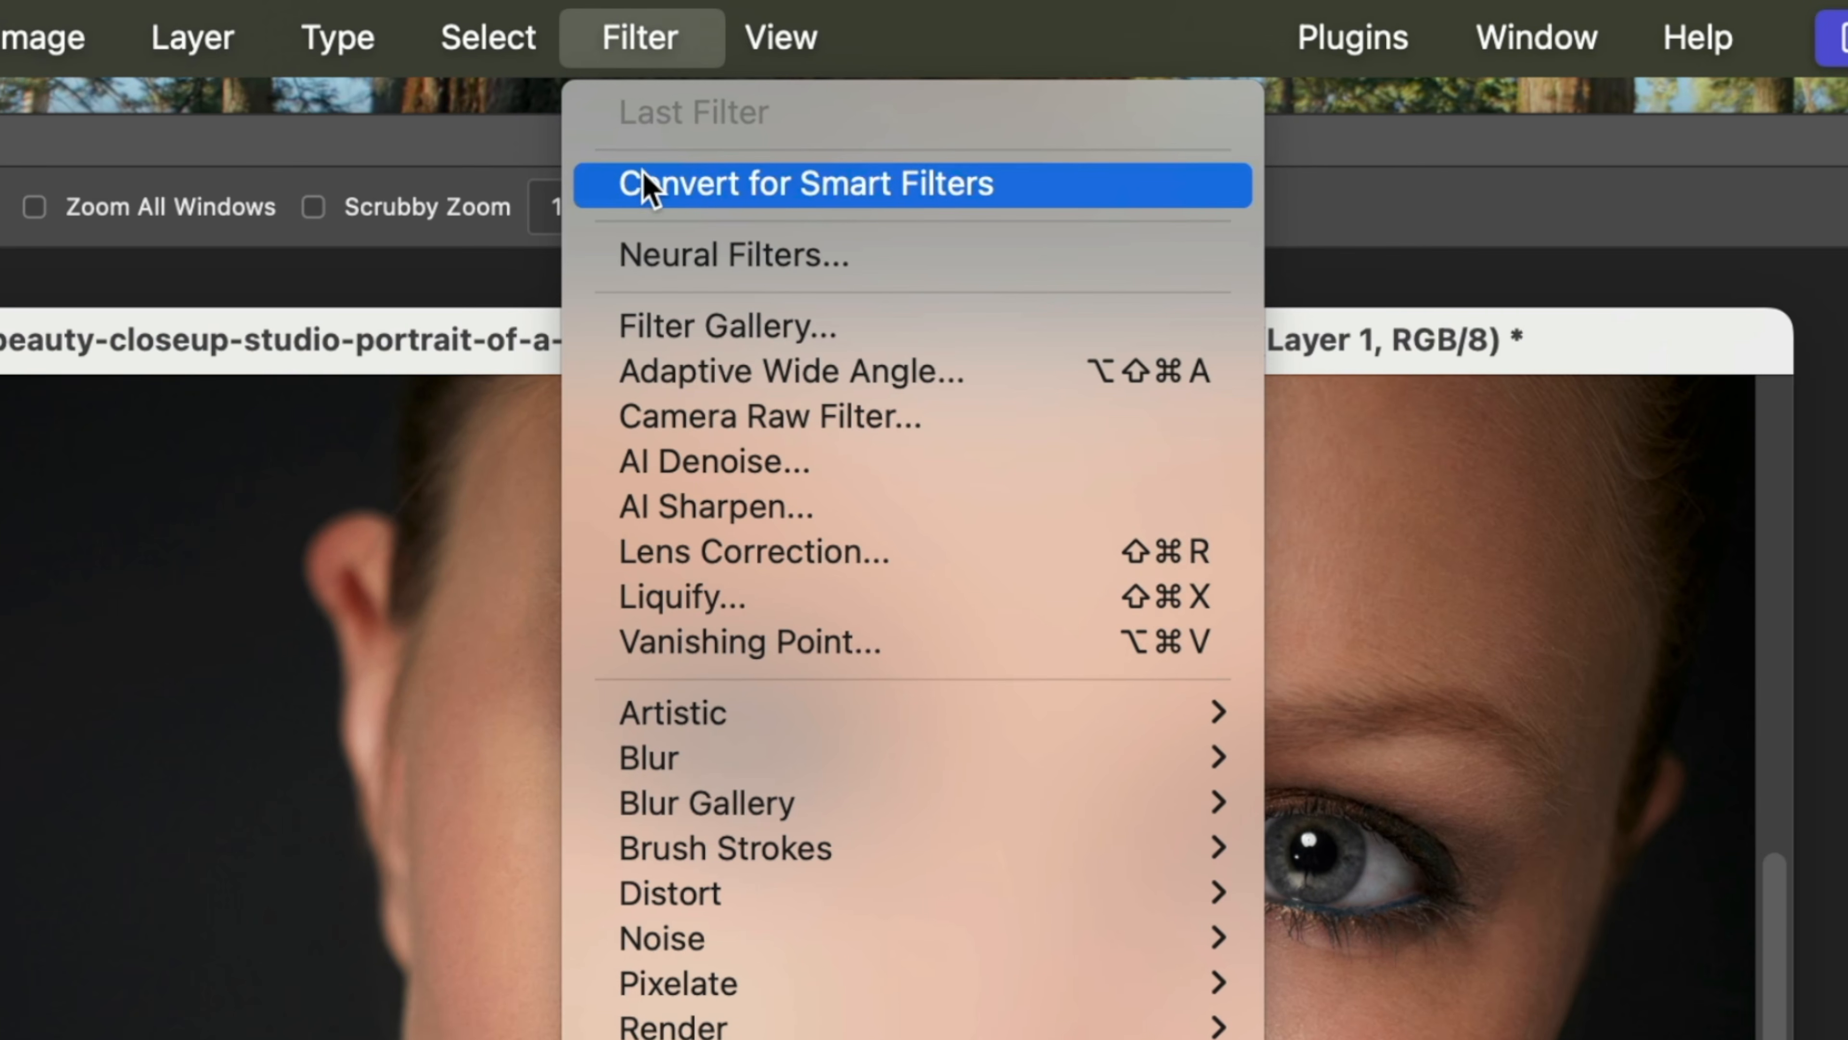
click(643, 180)
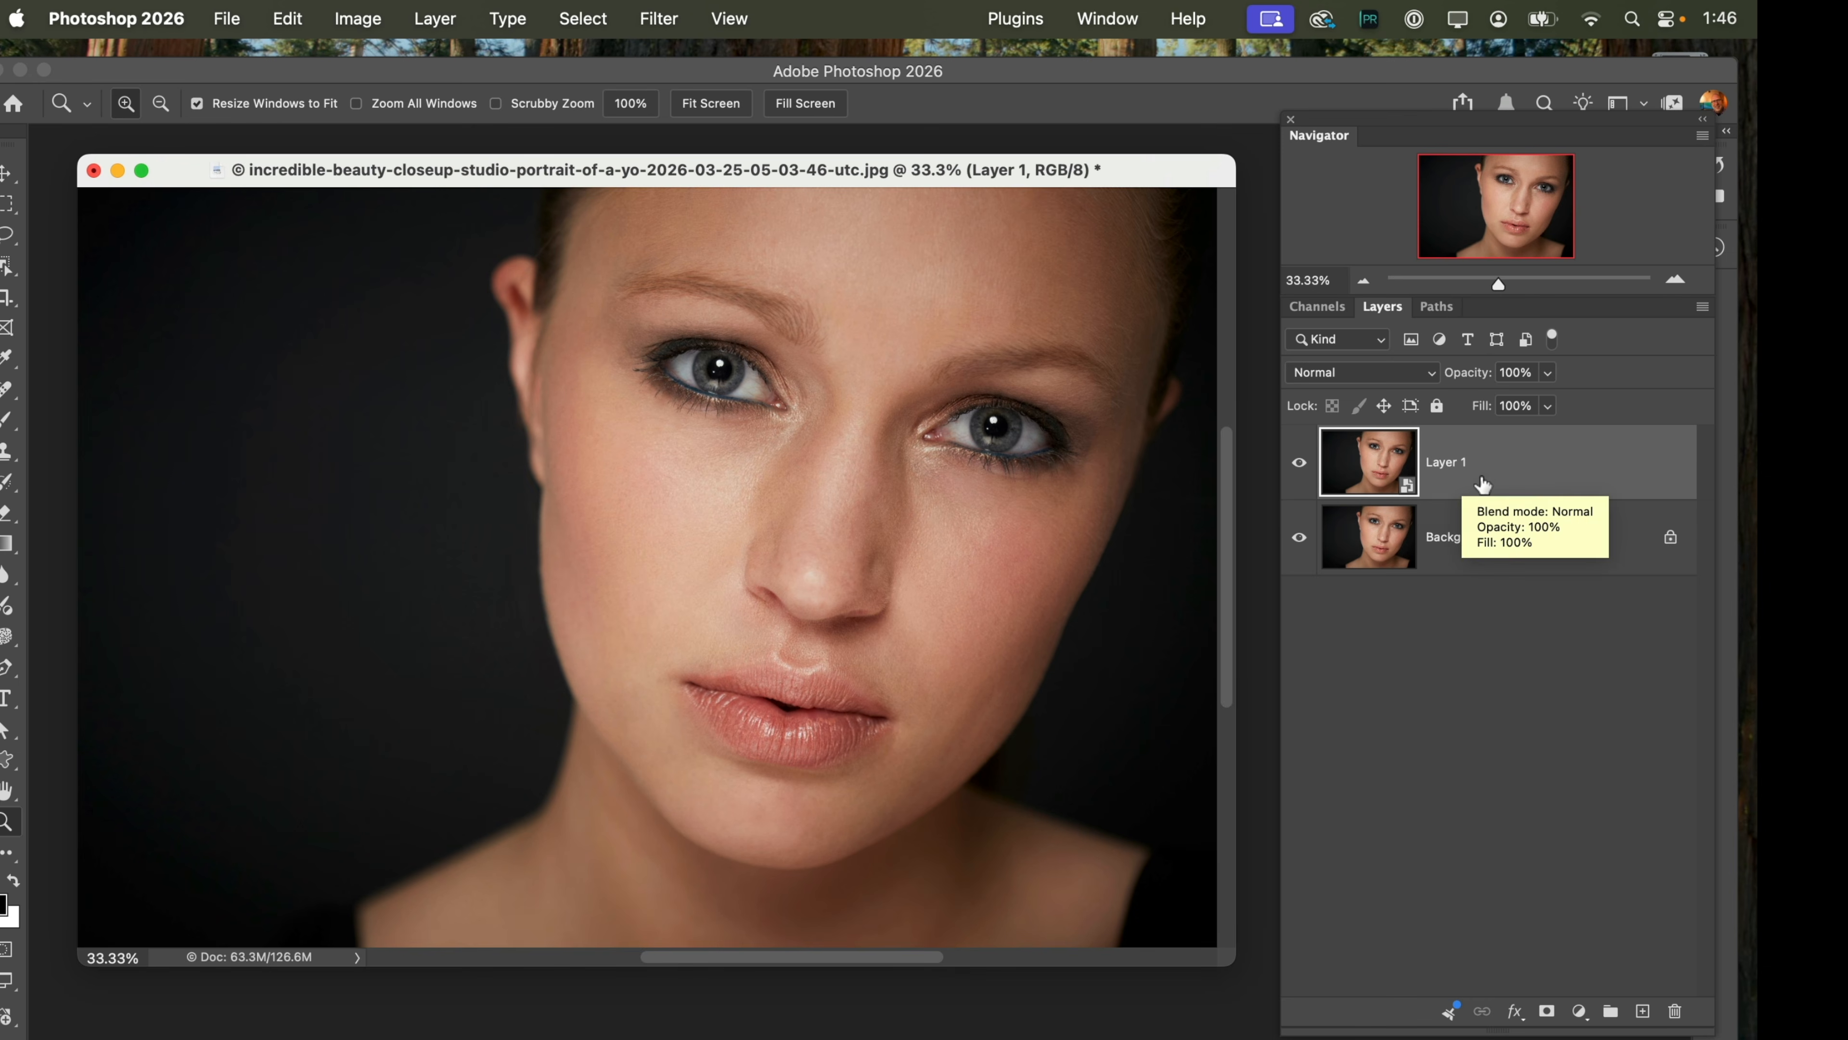
Delete the smart object copy and duplicate the Background again as a regular pixel layer.
drag(1514, 479, 1673, 1009)
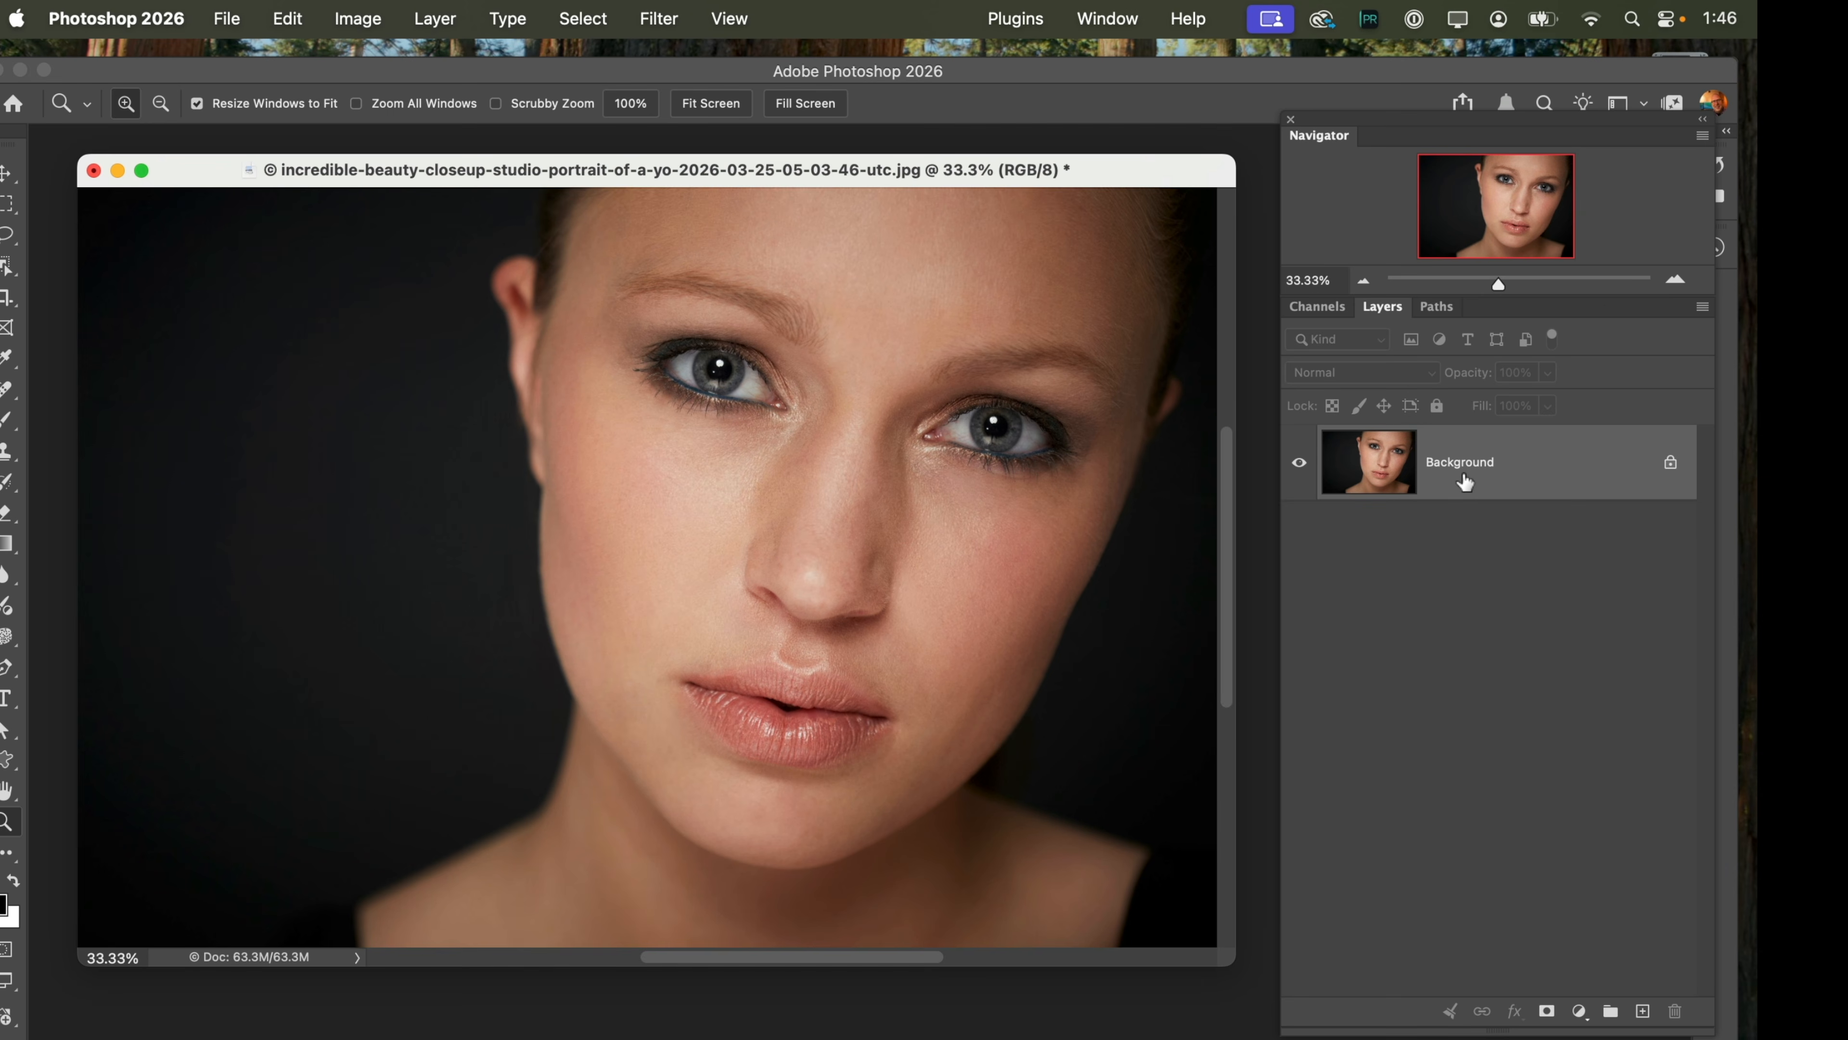
key(super+j)
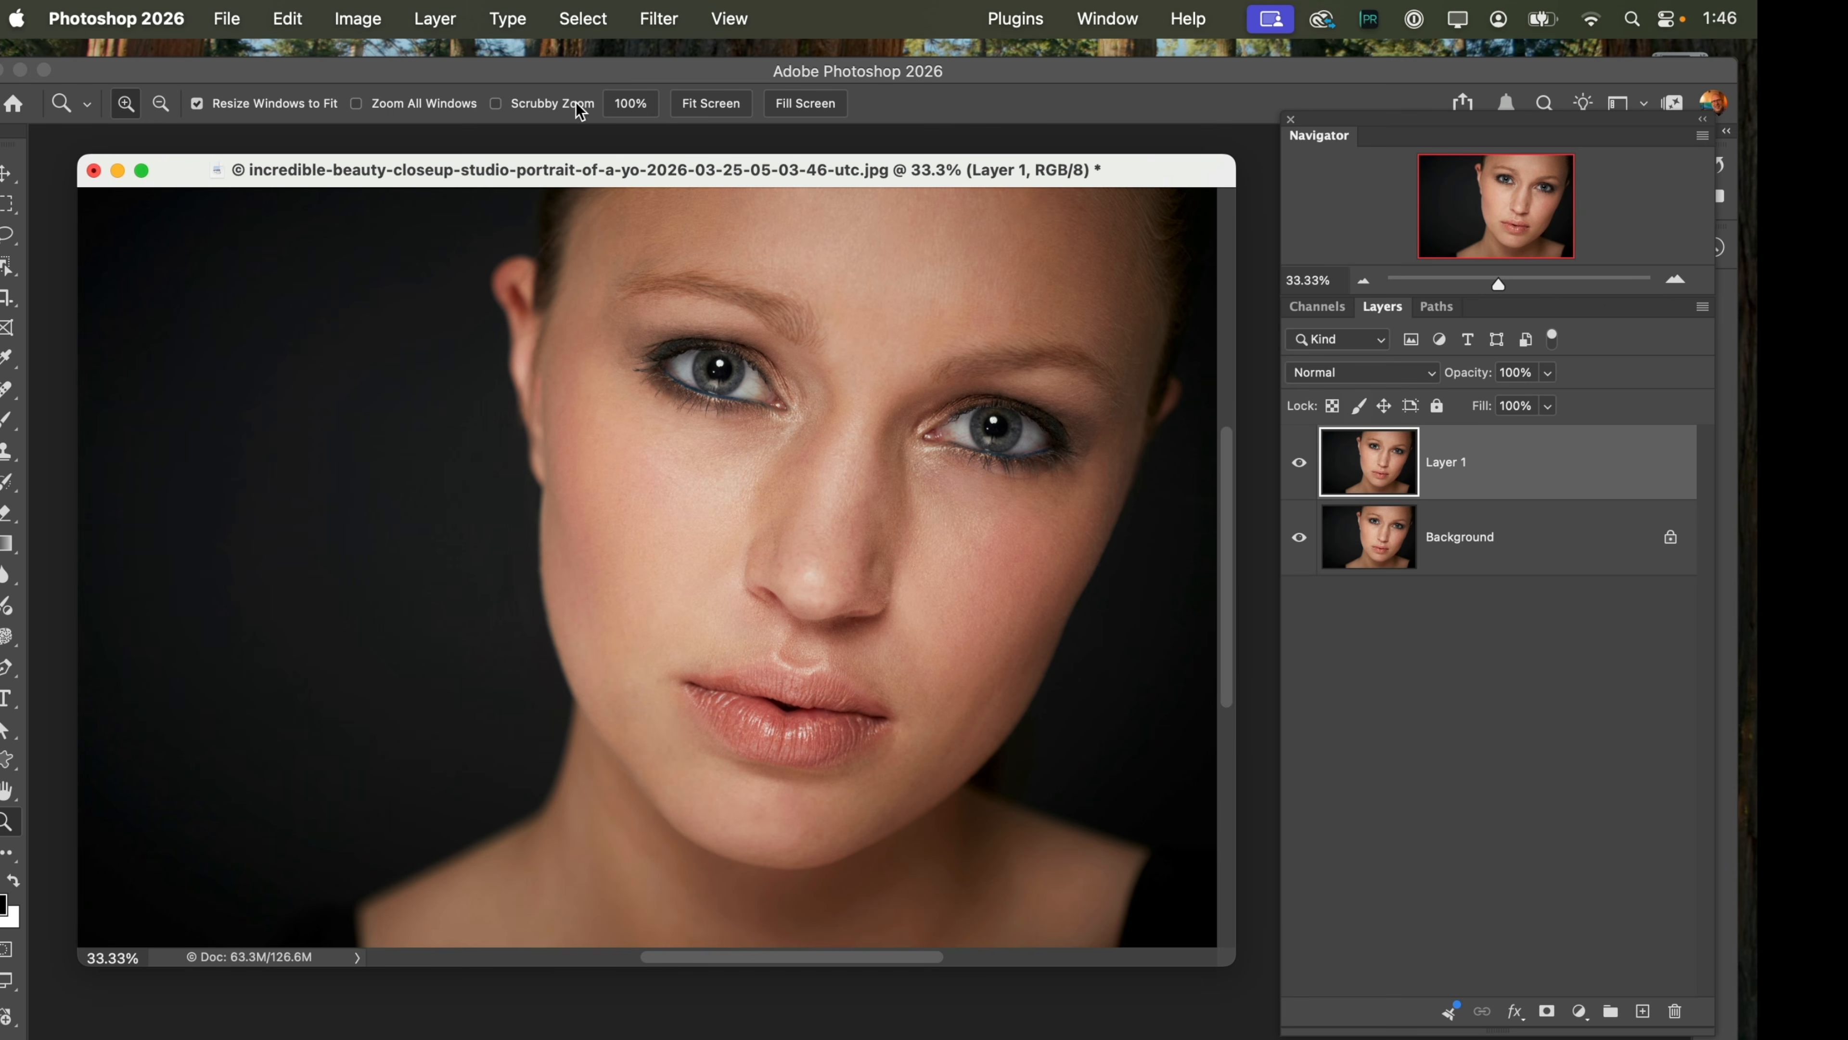
Apply the Camera Raw Filter to the copied layer with Exposure -1.25, Contrast +49 and Highlights +24.
click(658, 19)
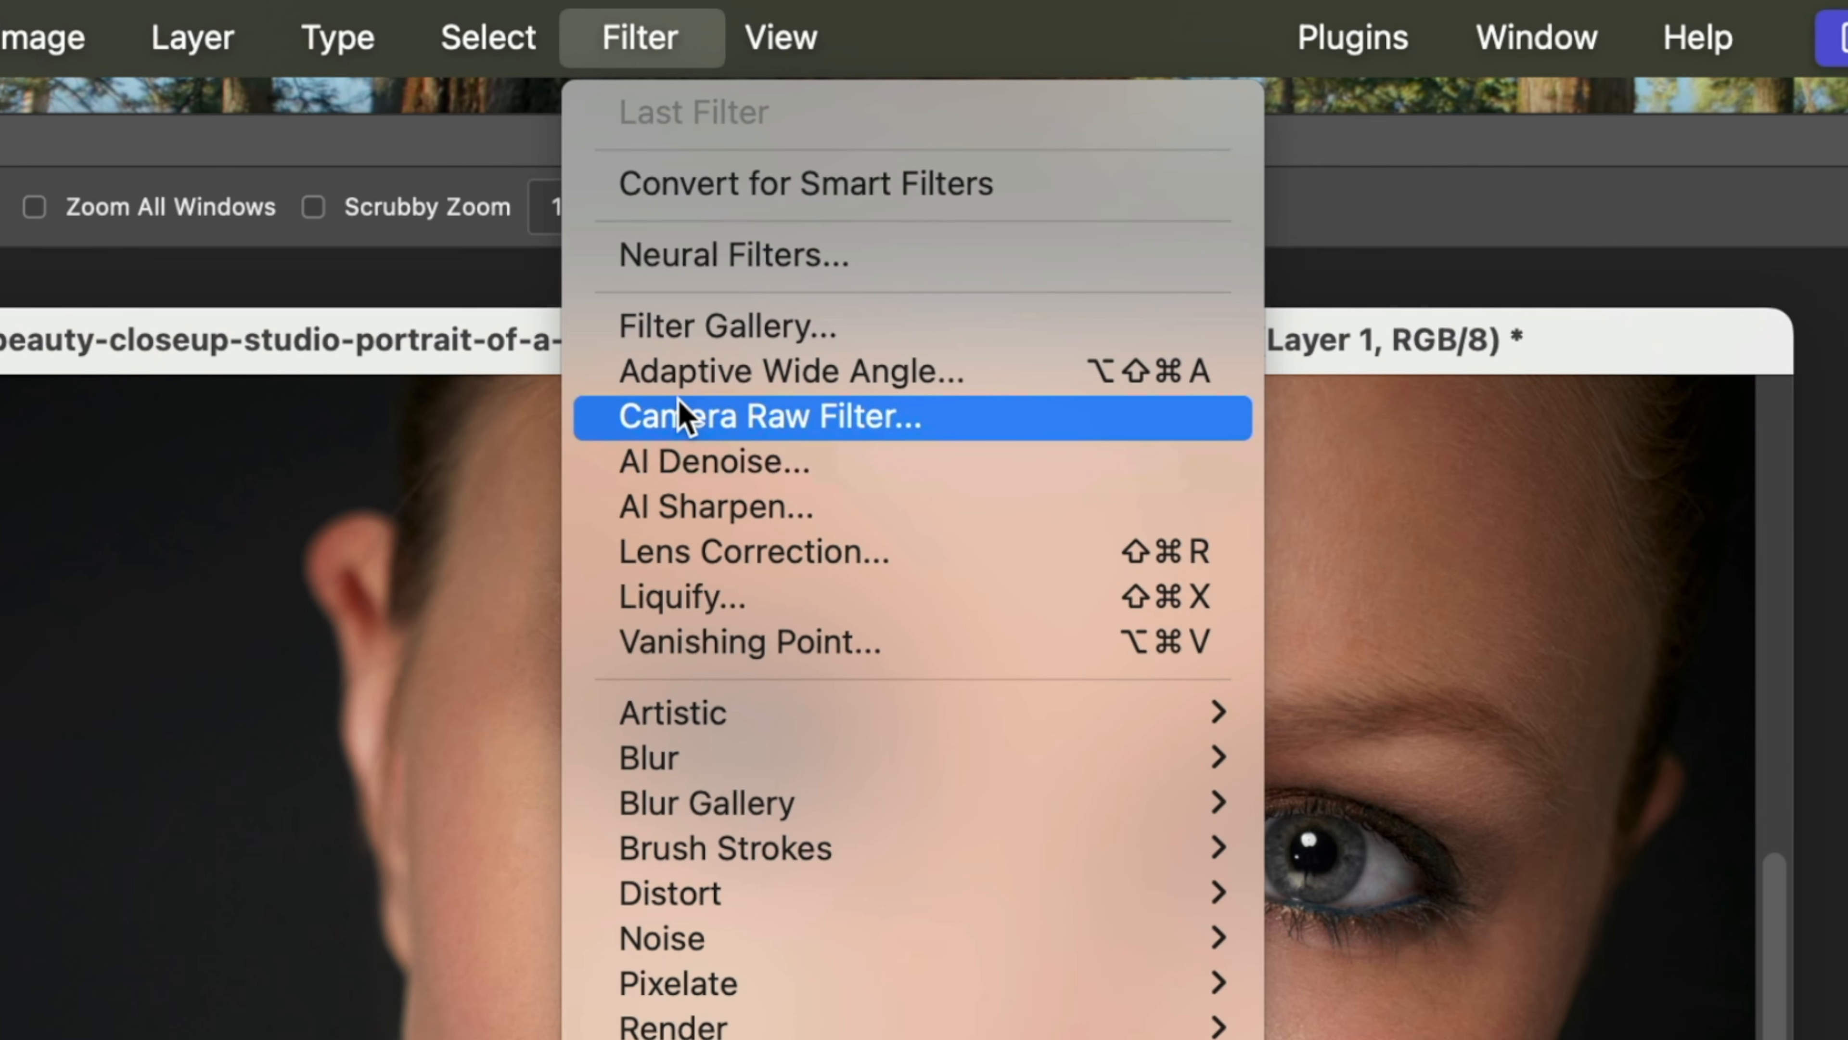
click(680, 415)
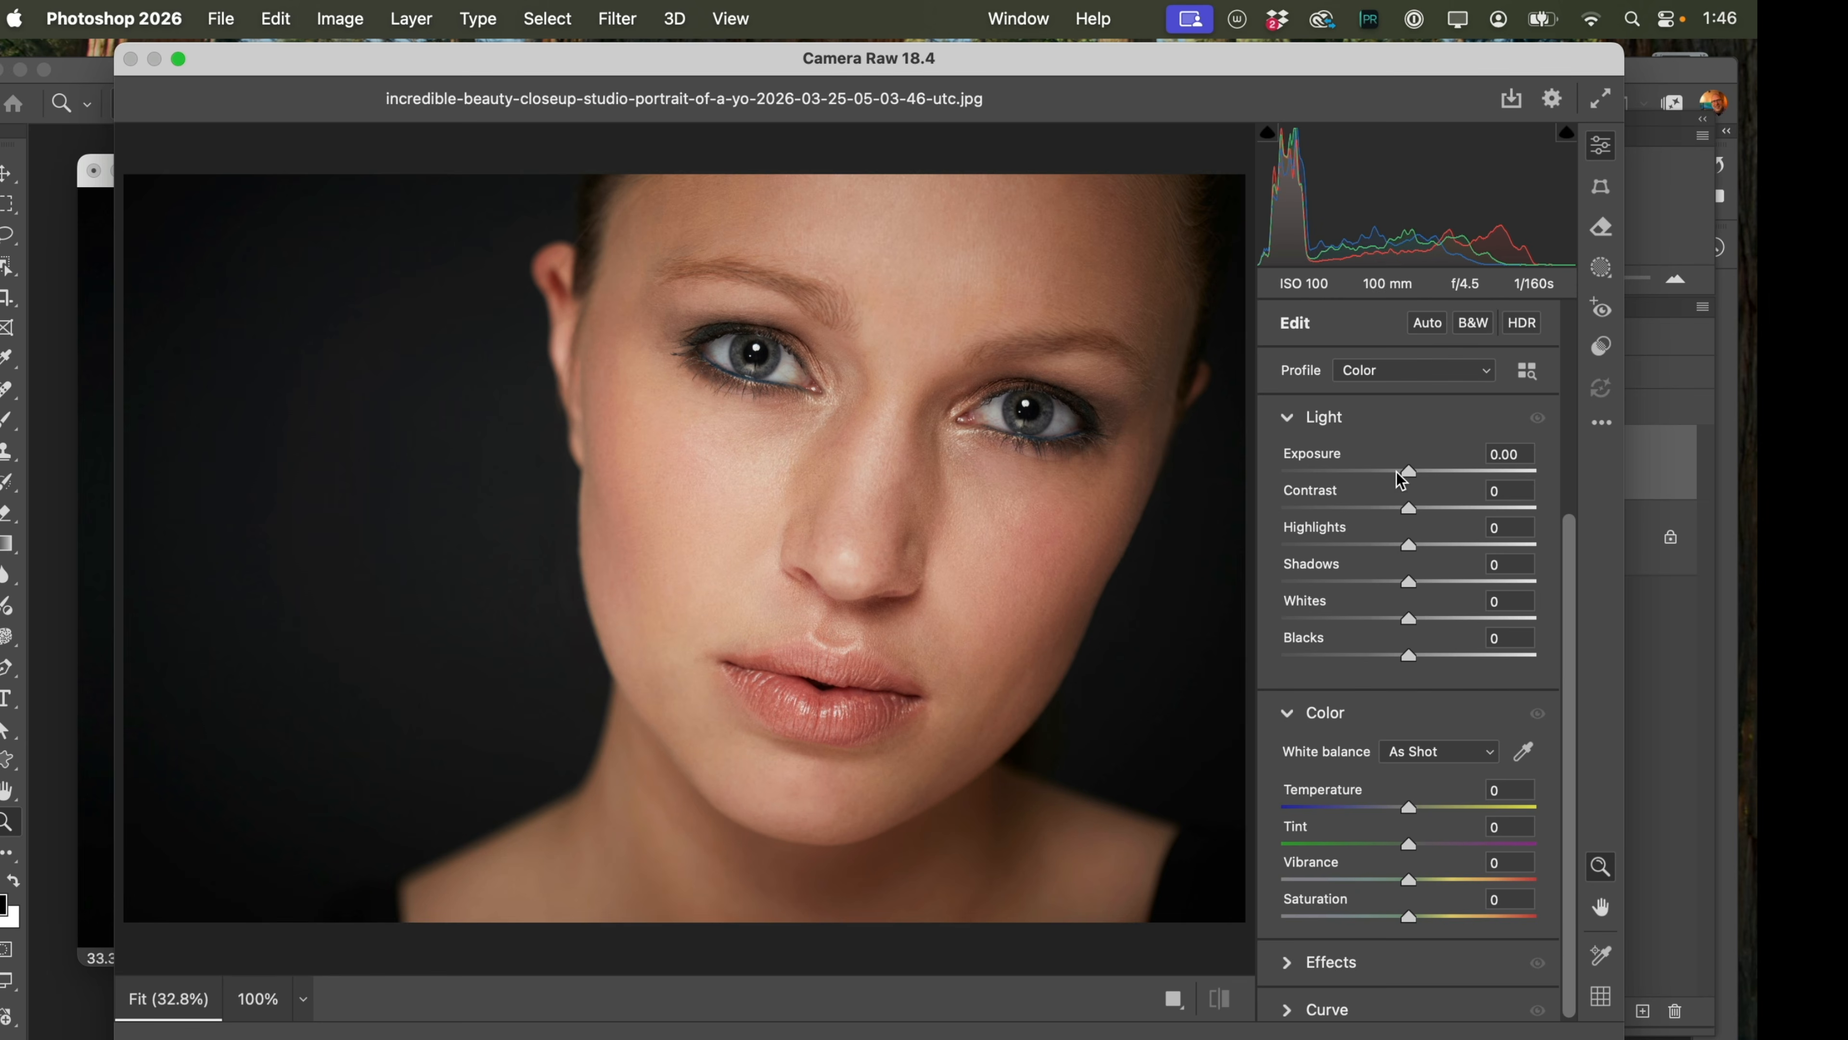
drag(1405, 475, 1377, 473)
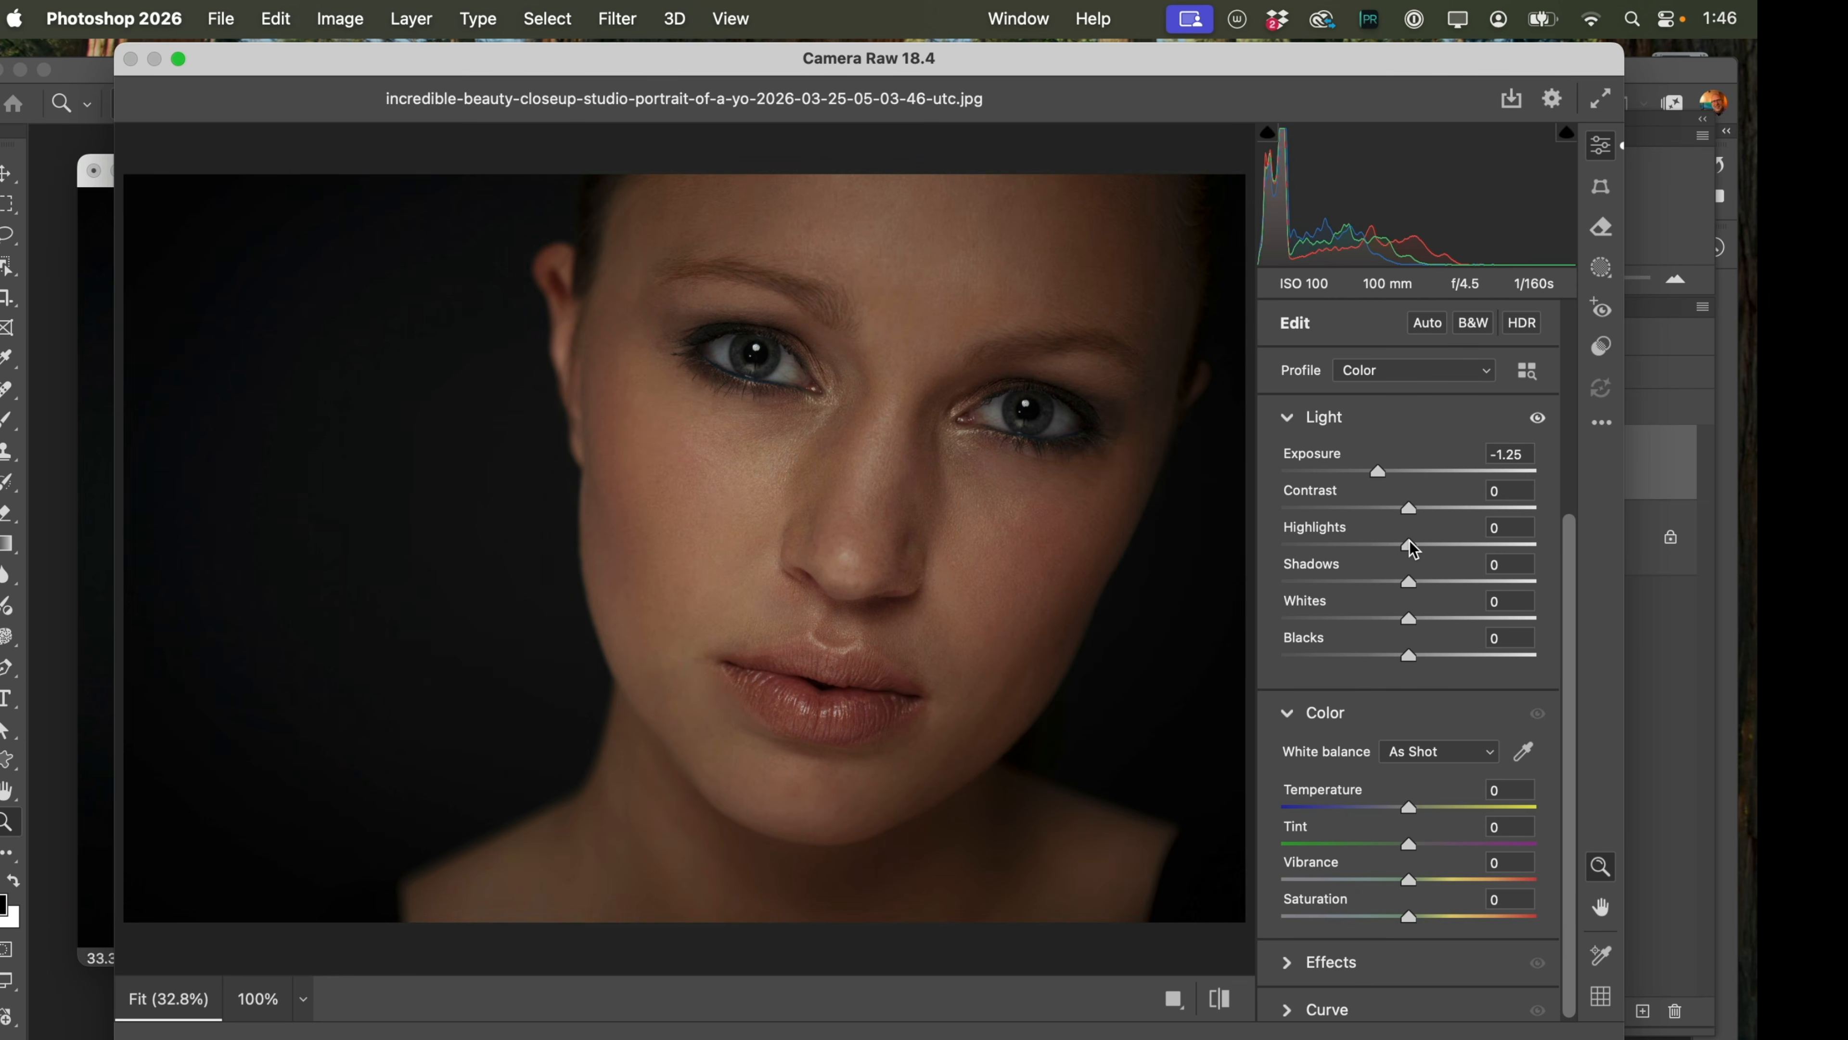
drag(1412, 545, 1477, 520)
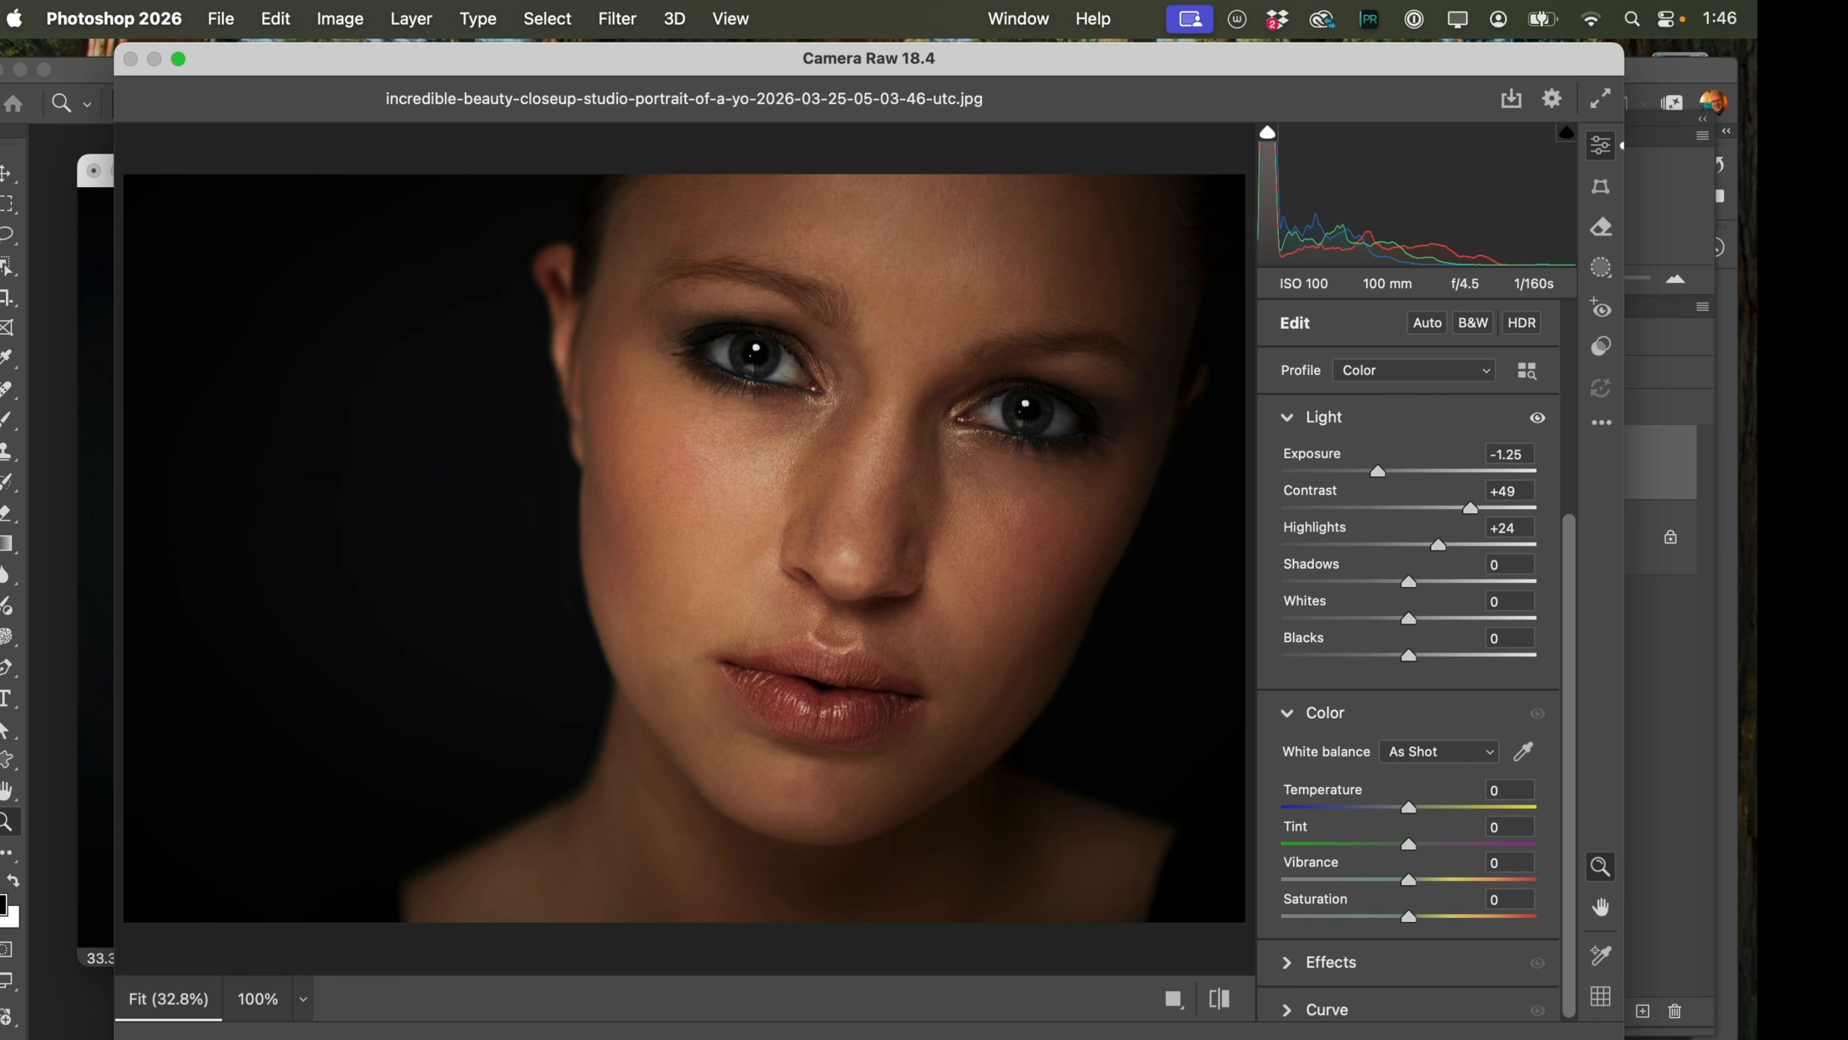
key(Return)
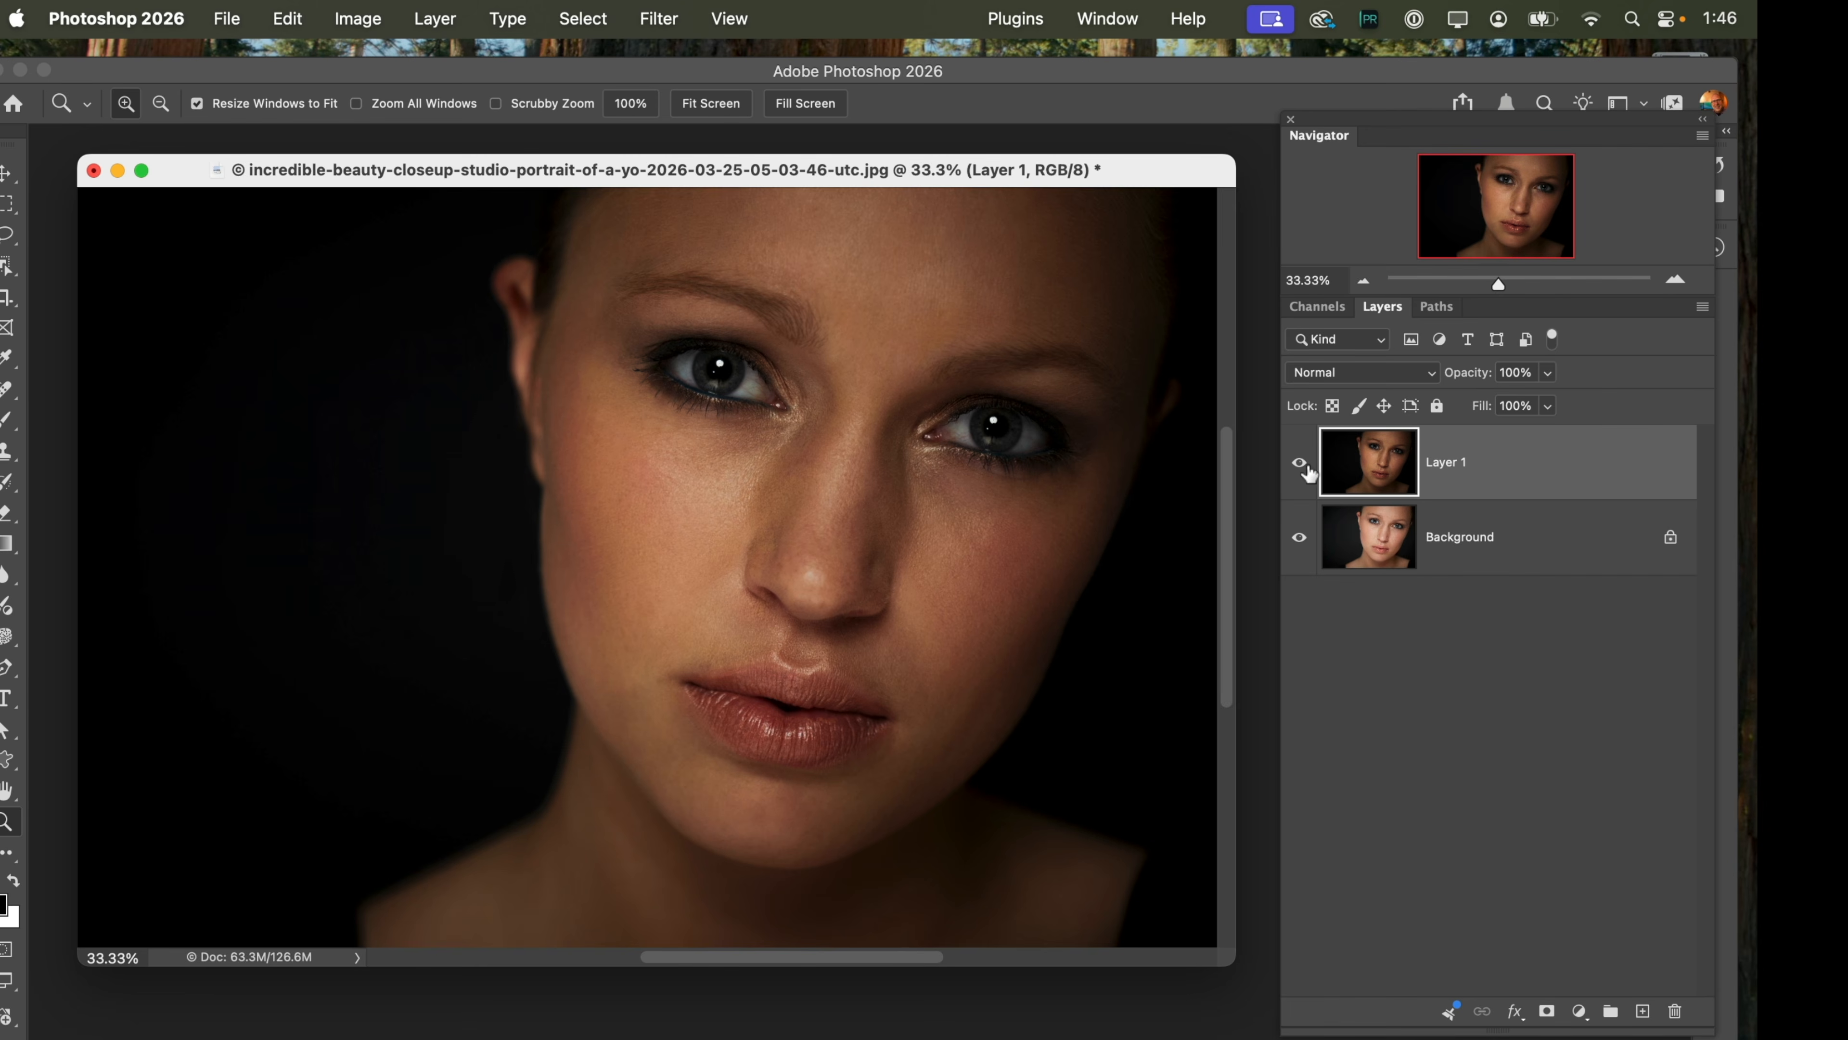
Compare the filtered layer with the original by toggling its visibility, before and after reapplying the last Camera Raw Filter.
click(1300, 464)
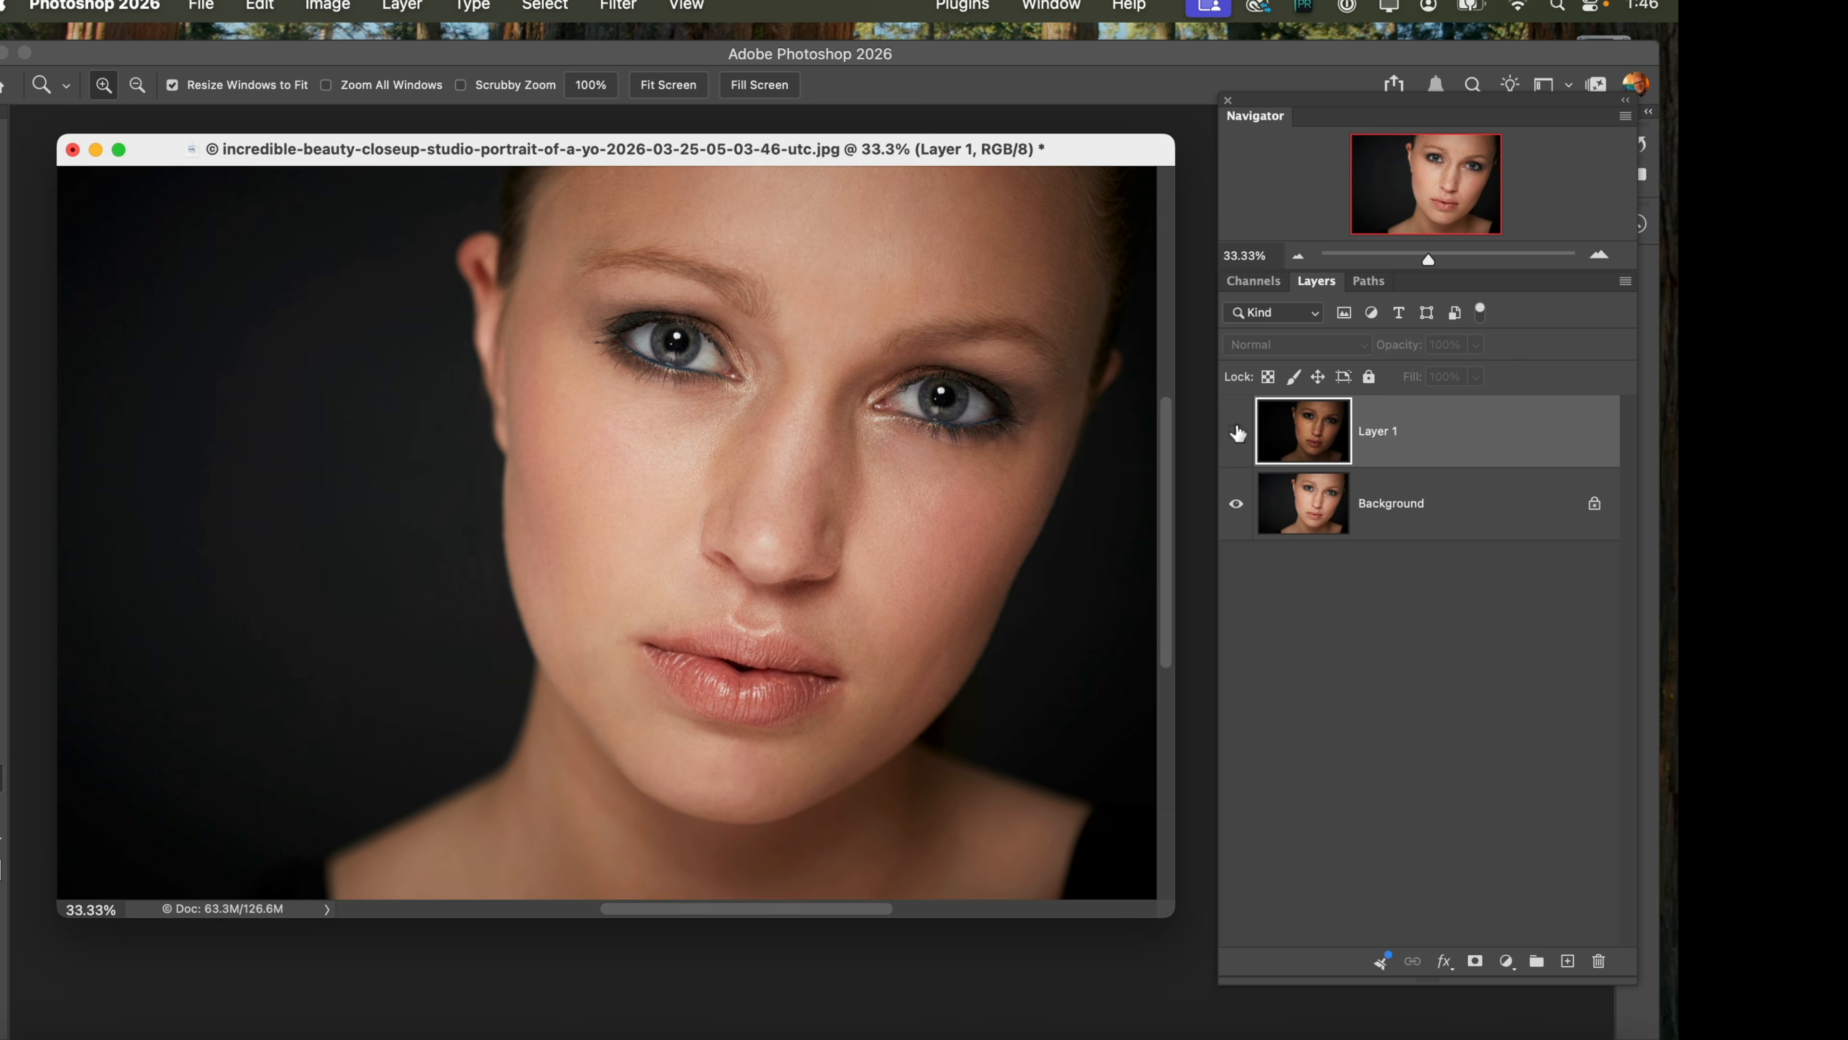
click(1238, 433)
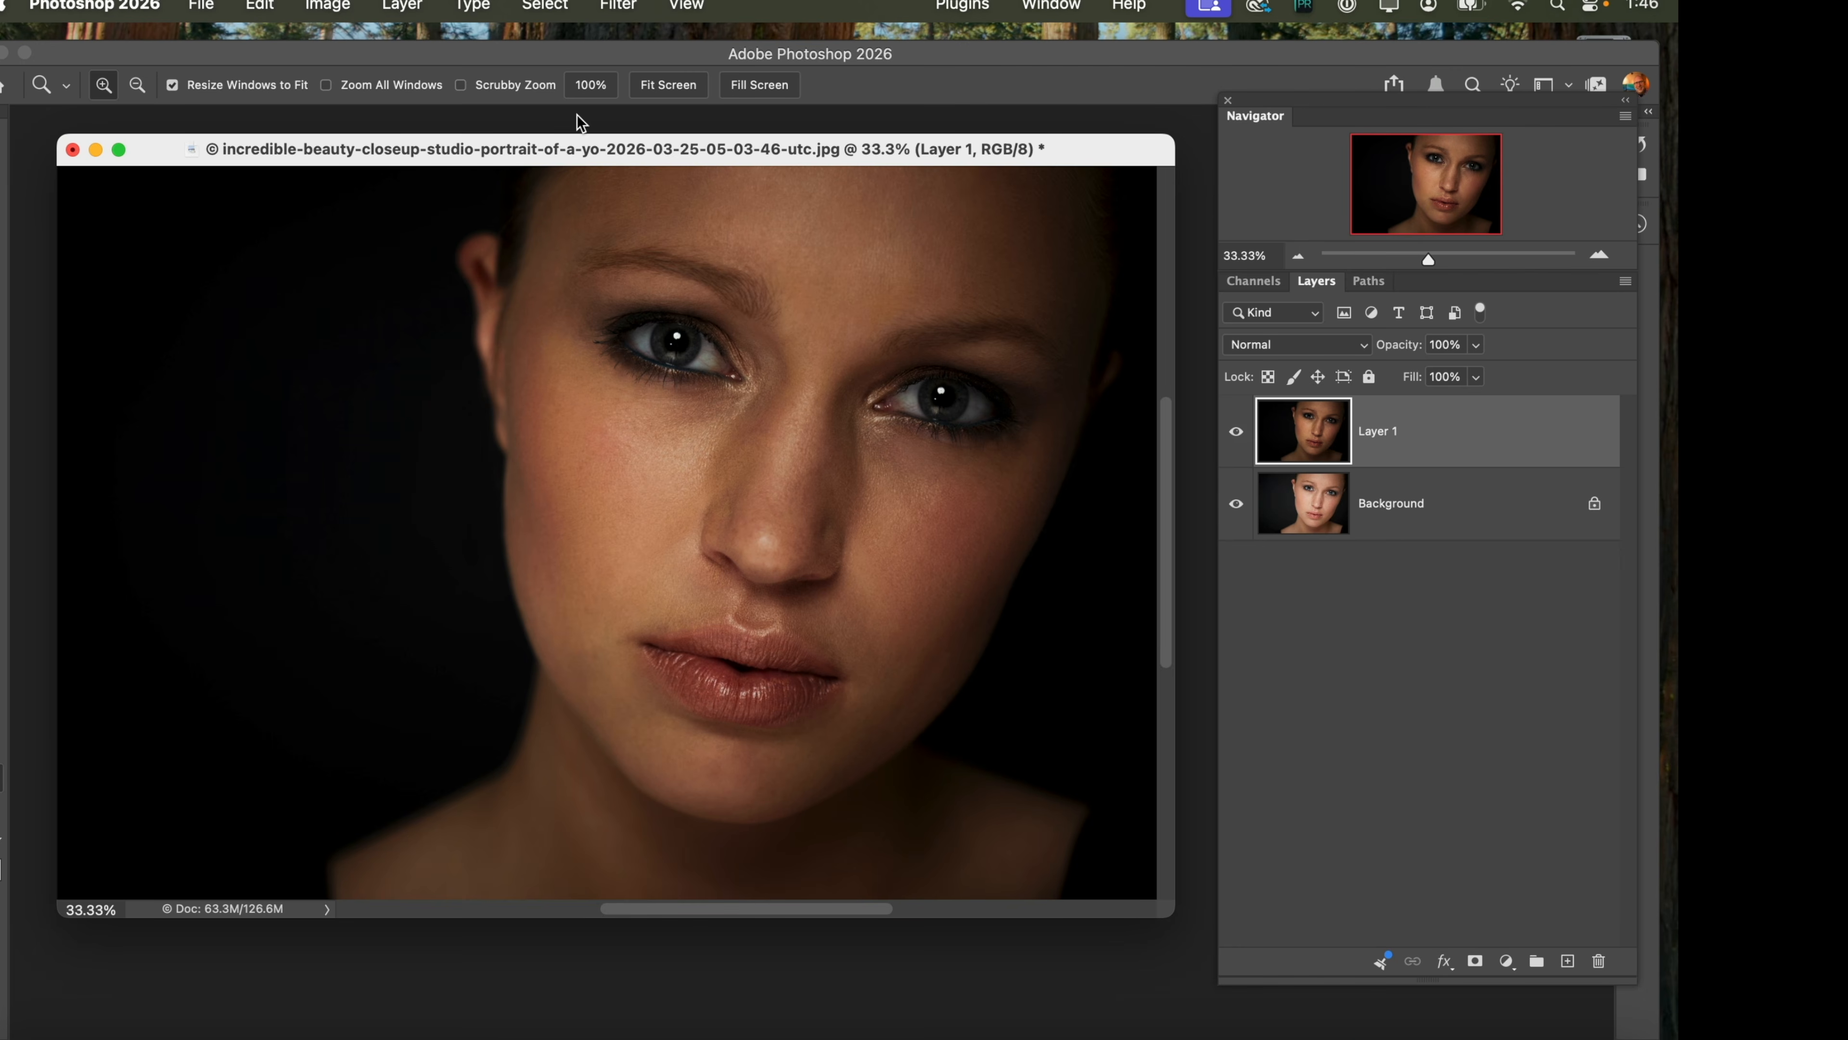
click(616, 5)
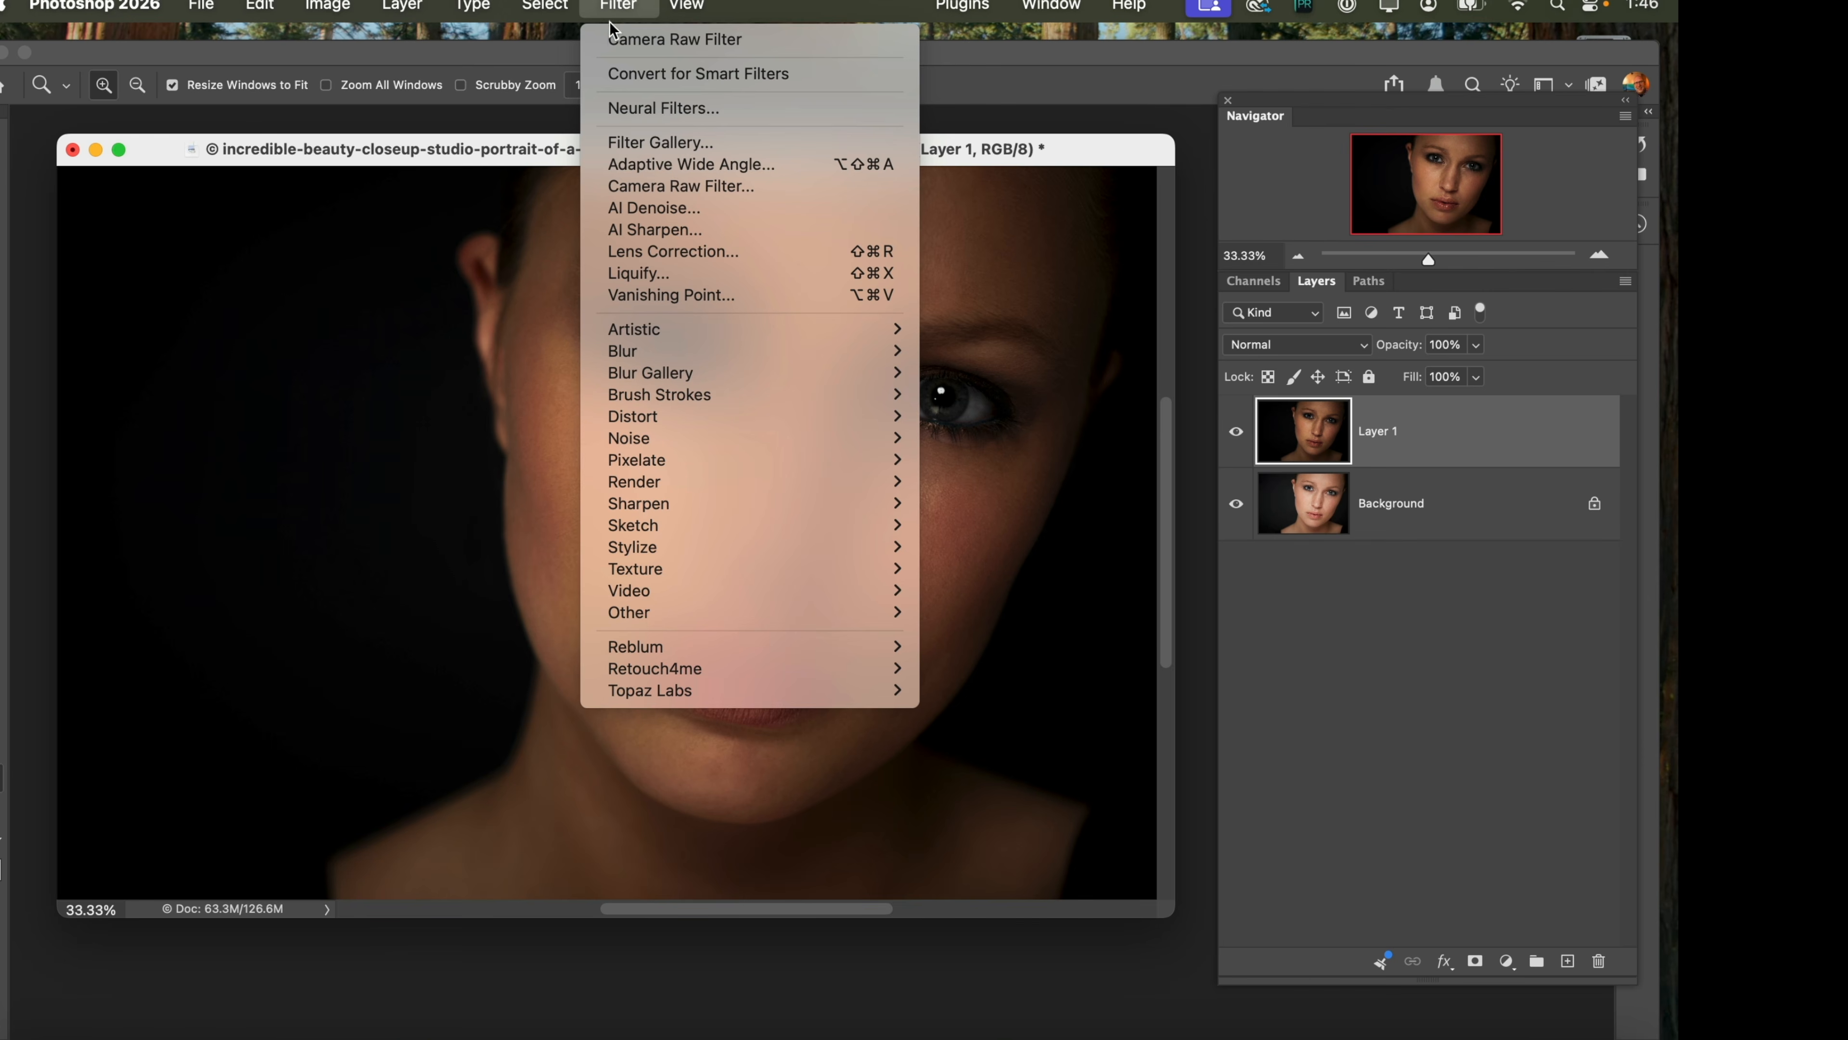
click(610, 41)
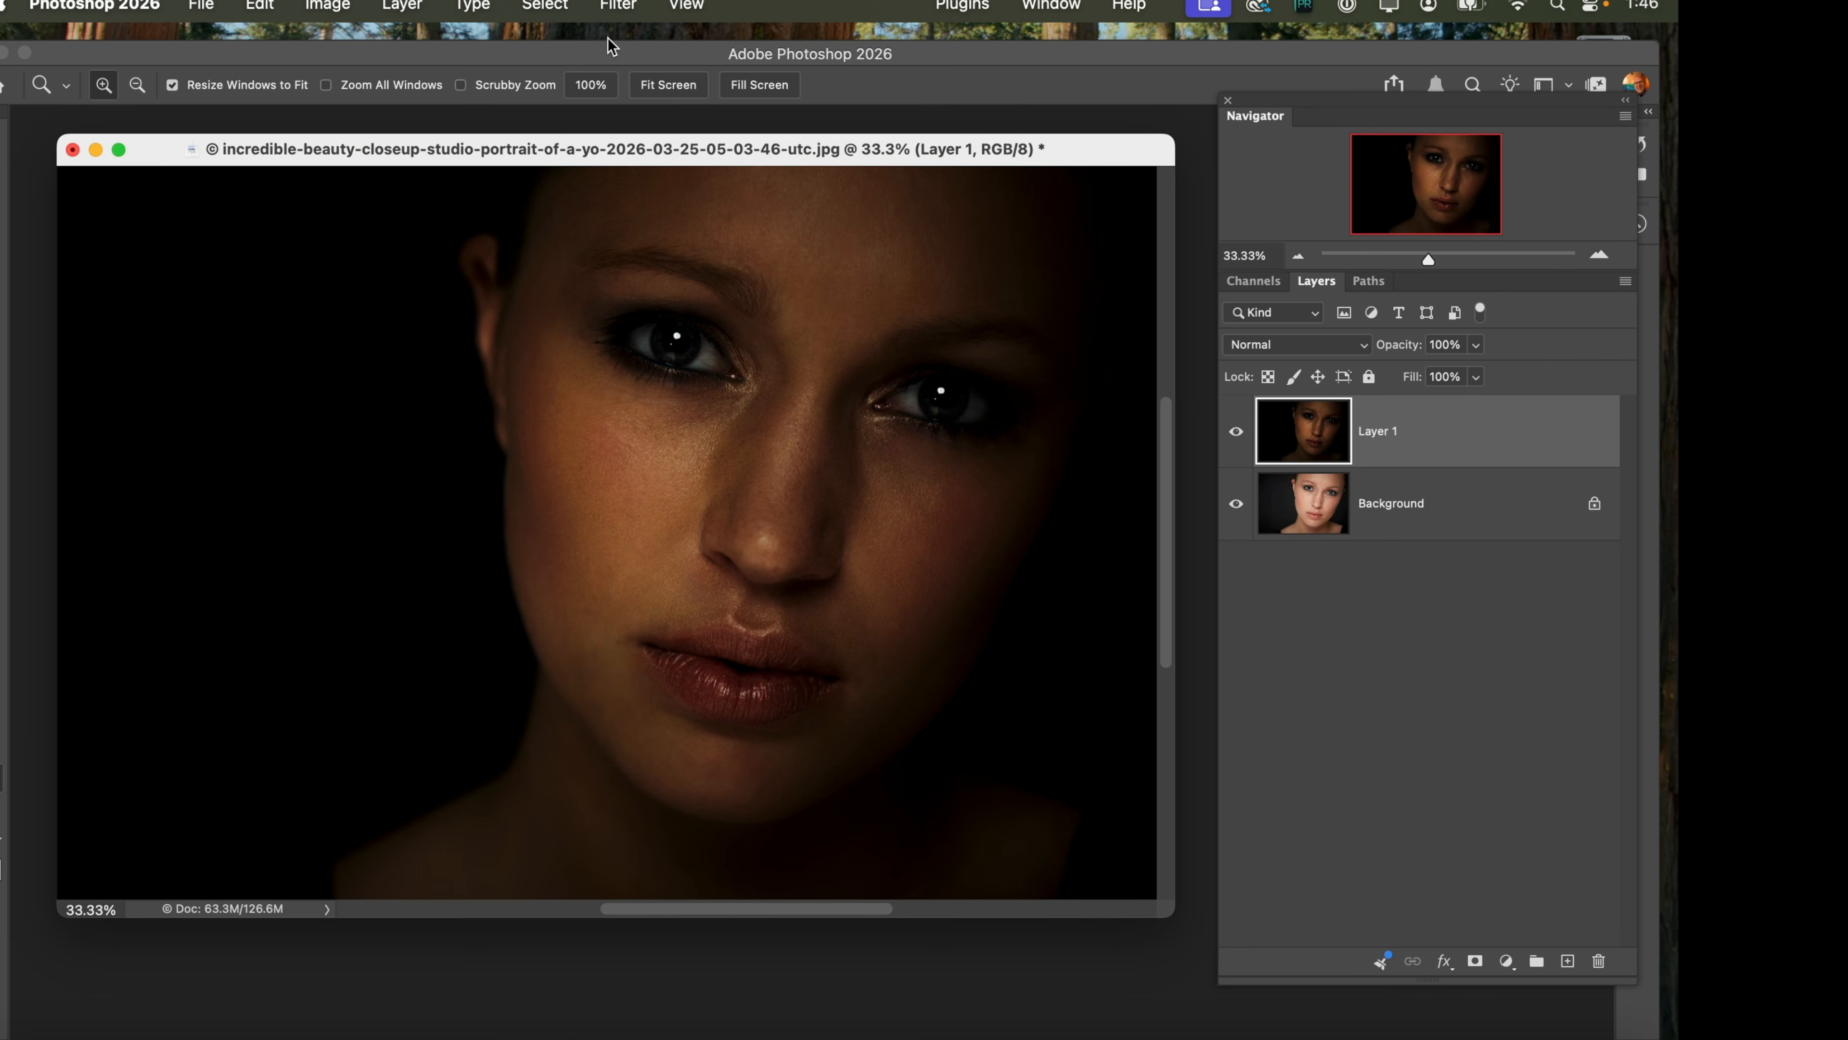
click(1235, 435)
click(1236, 435)
Replace the filtered layer with a fresh copy of the Background converted for smart filters.
drag(1408, 439, 1597, 959)
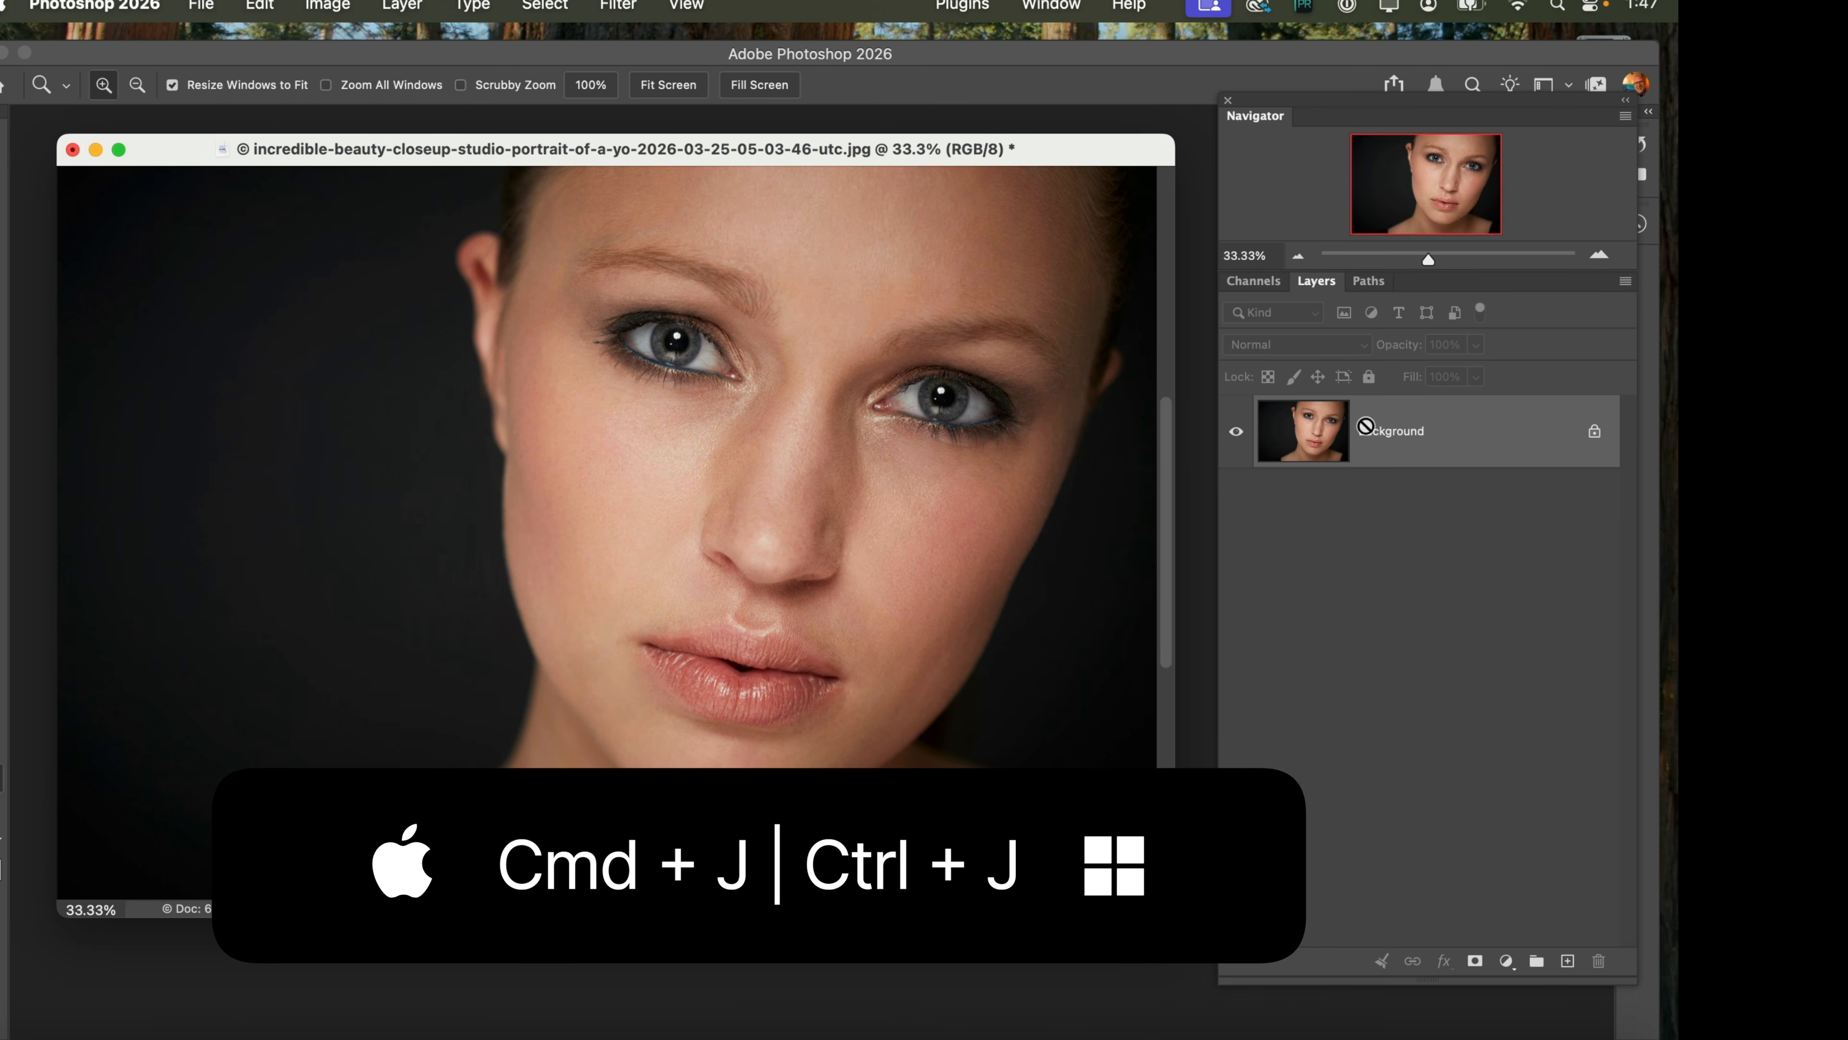
key(super+j)
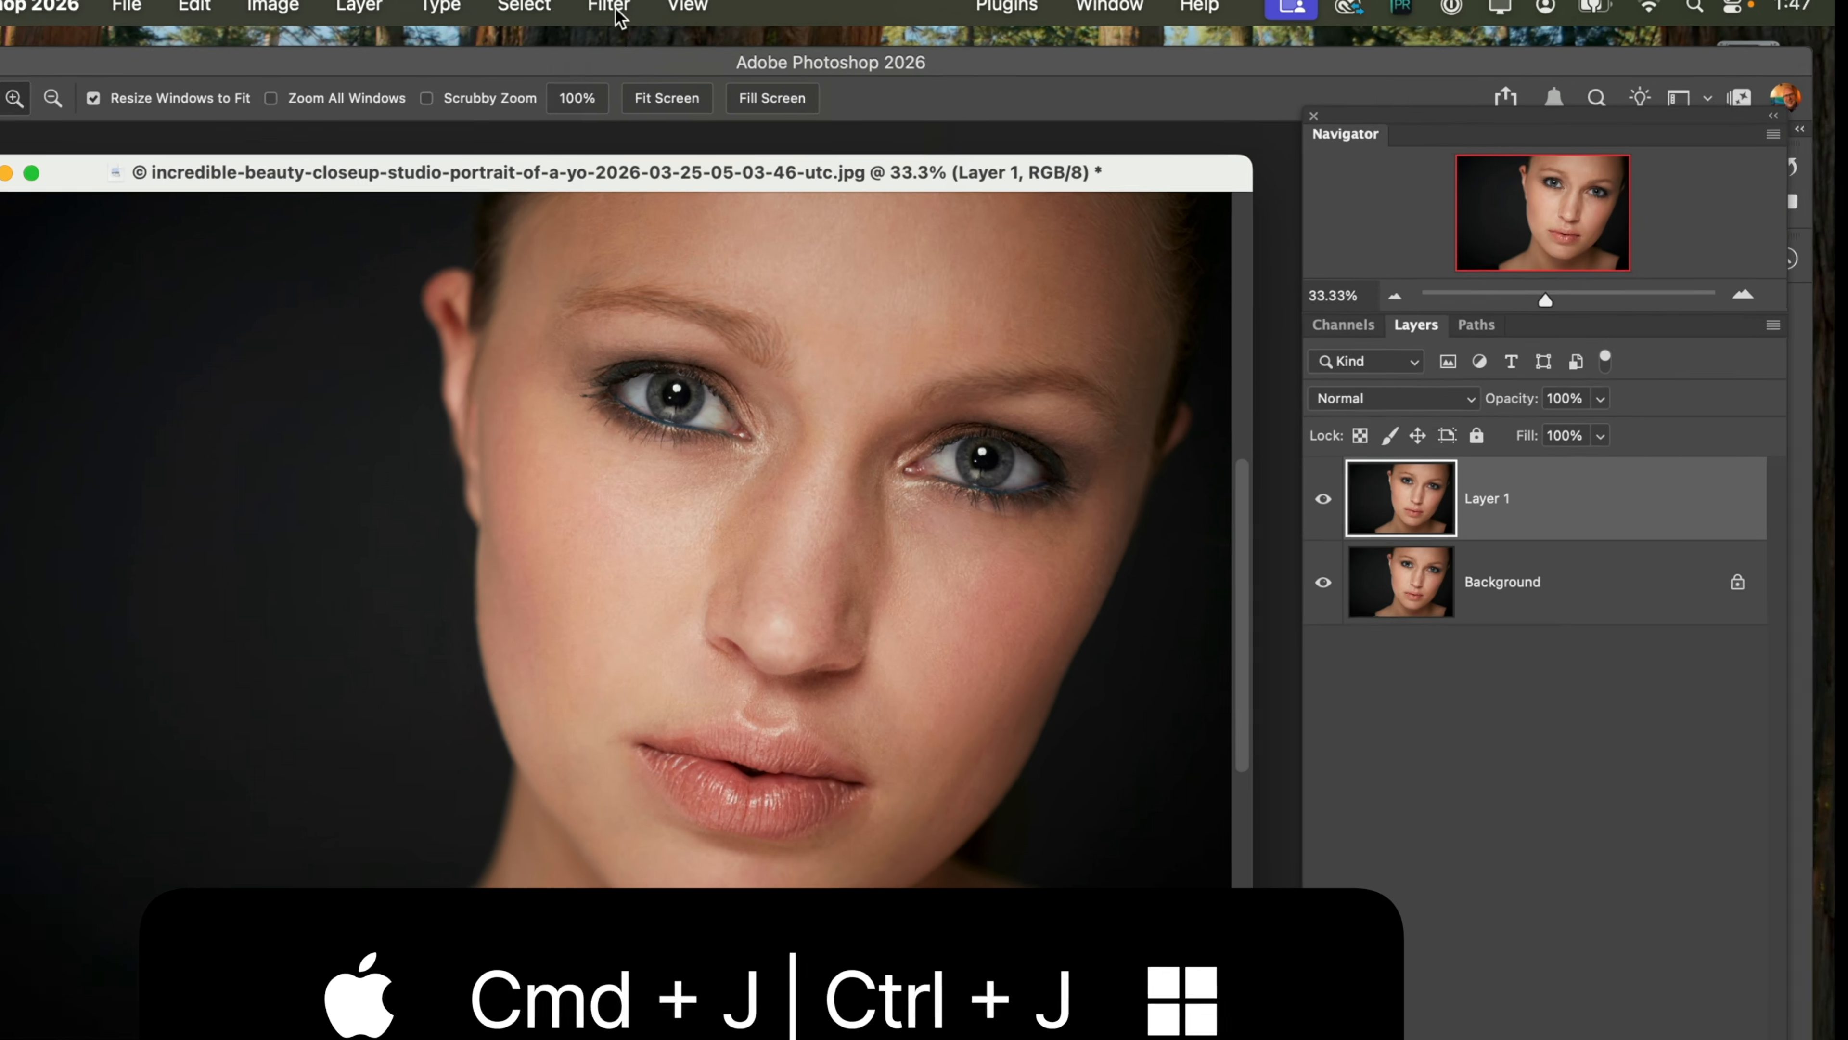
click(641, 6)
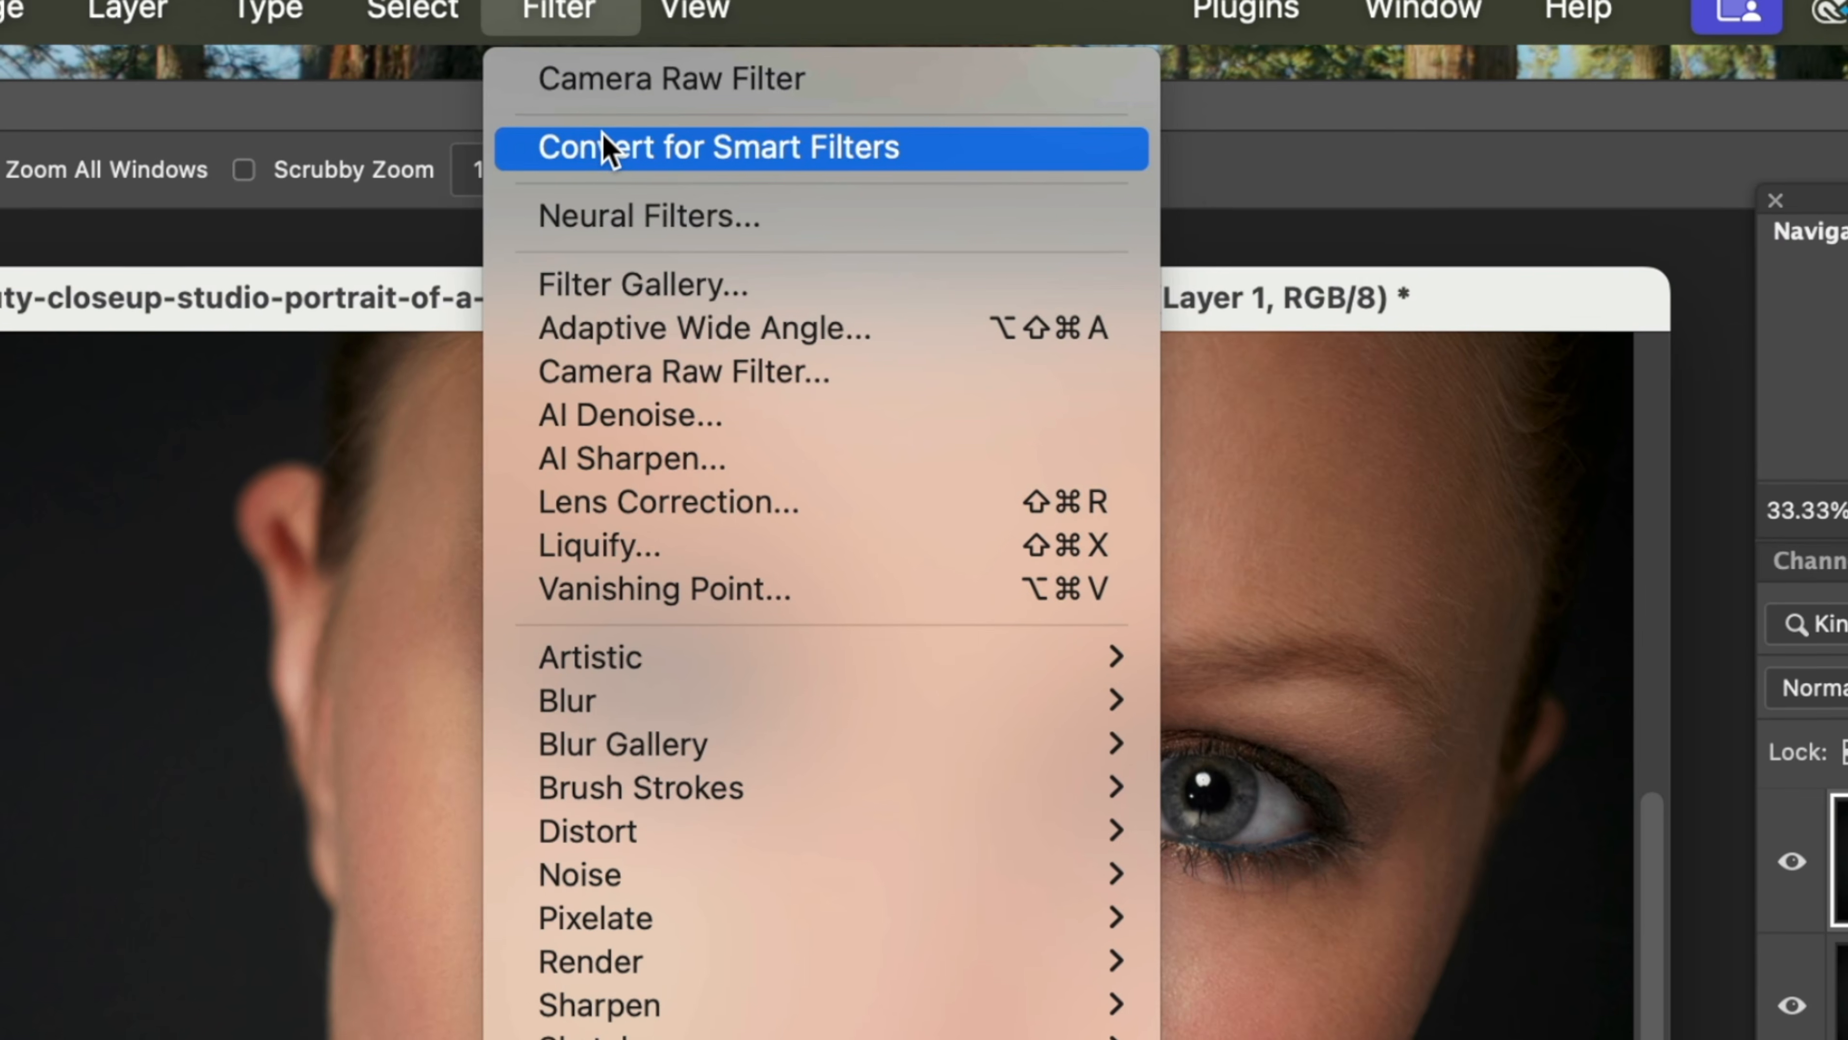
click(602, 148)
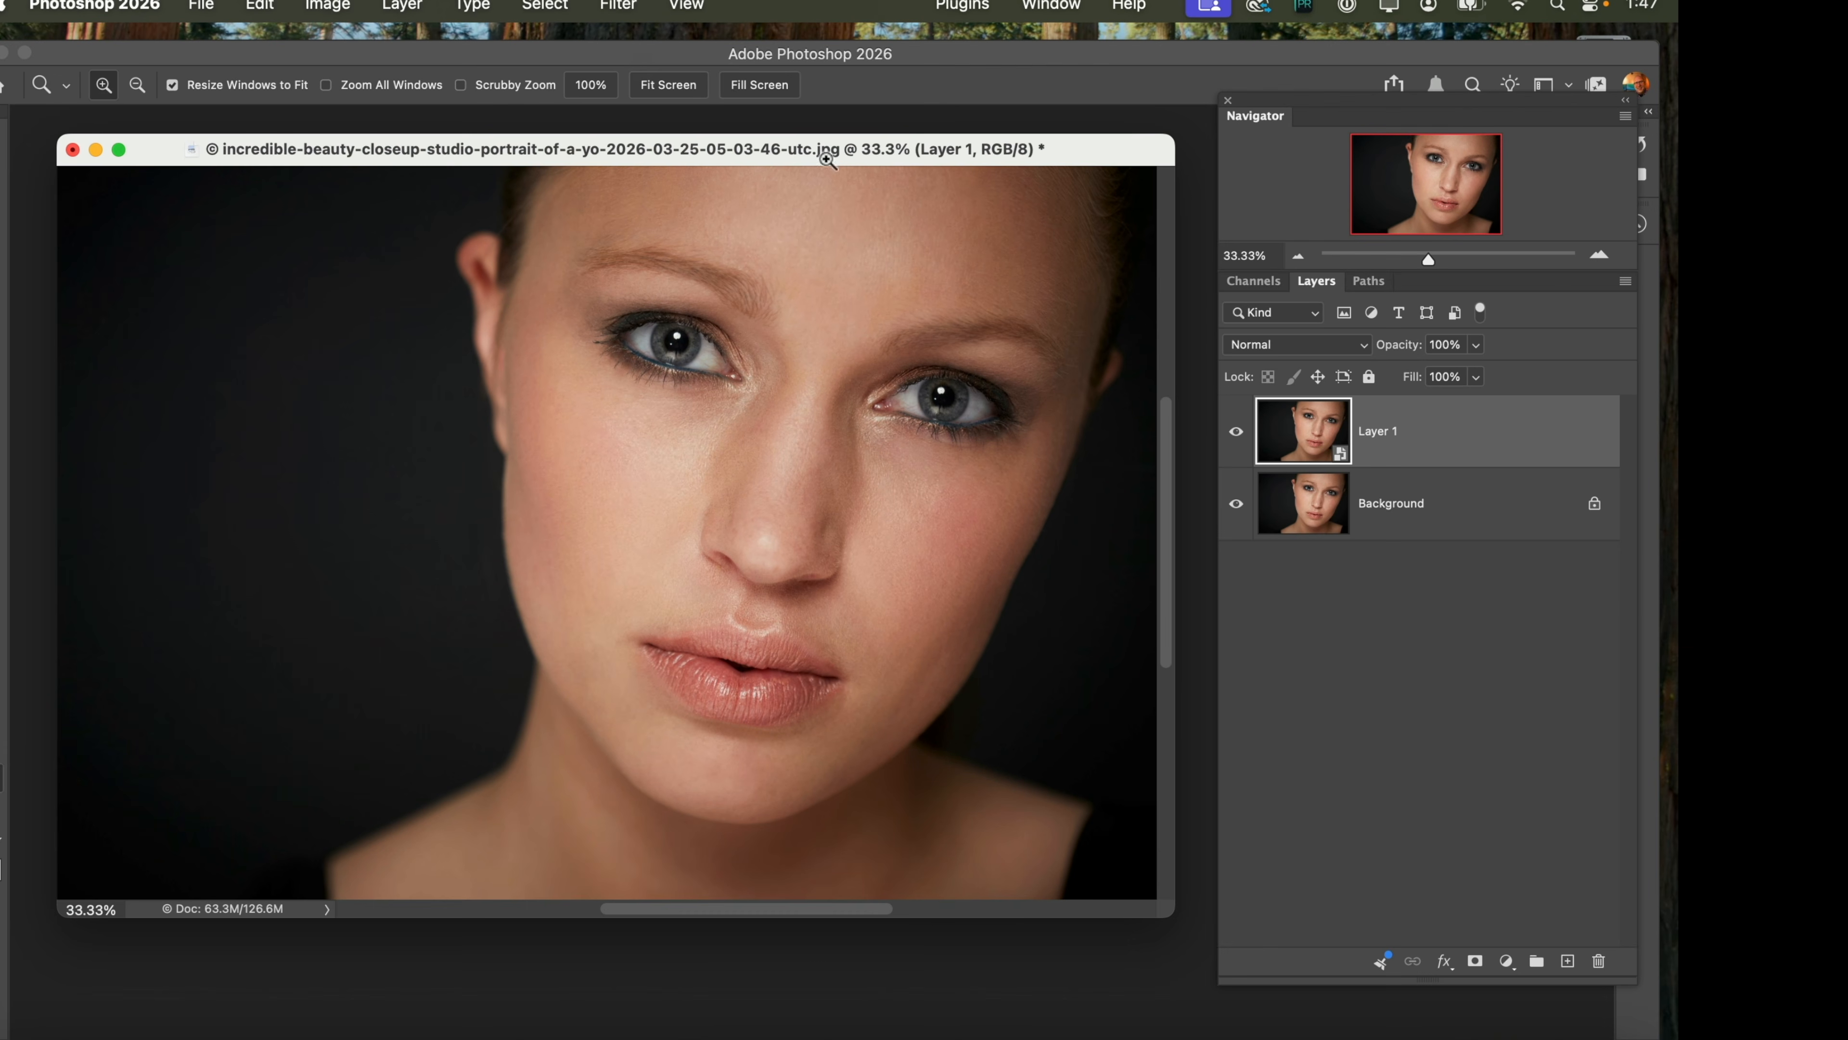
Apply the Camera Raw Filter to the smart object layer with Exposure set to +1.85.
click(630, 8)
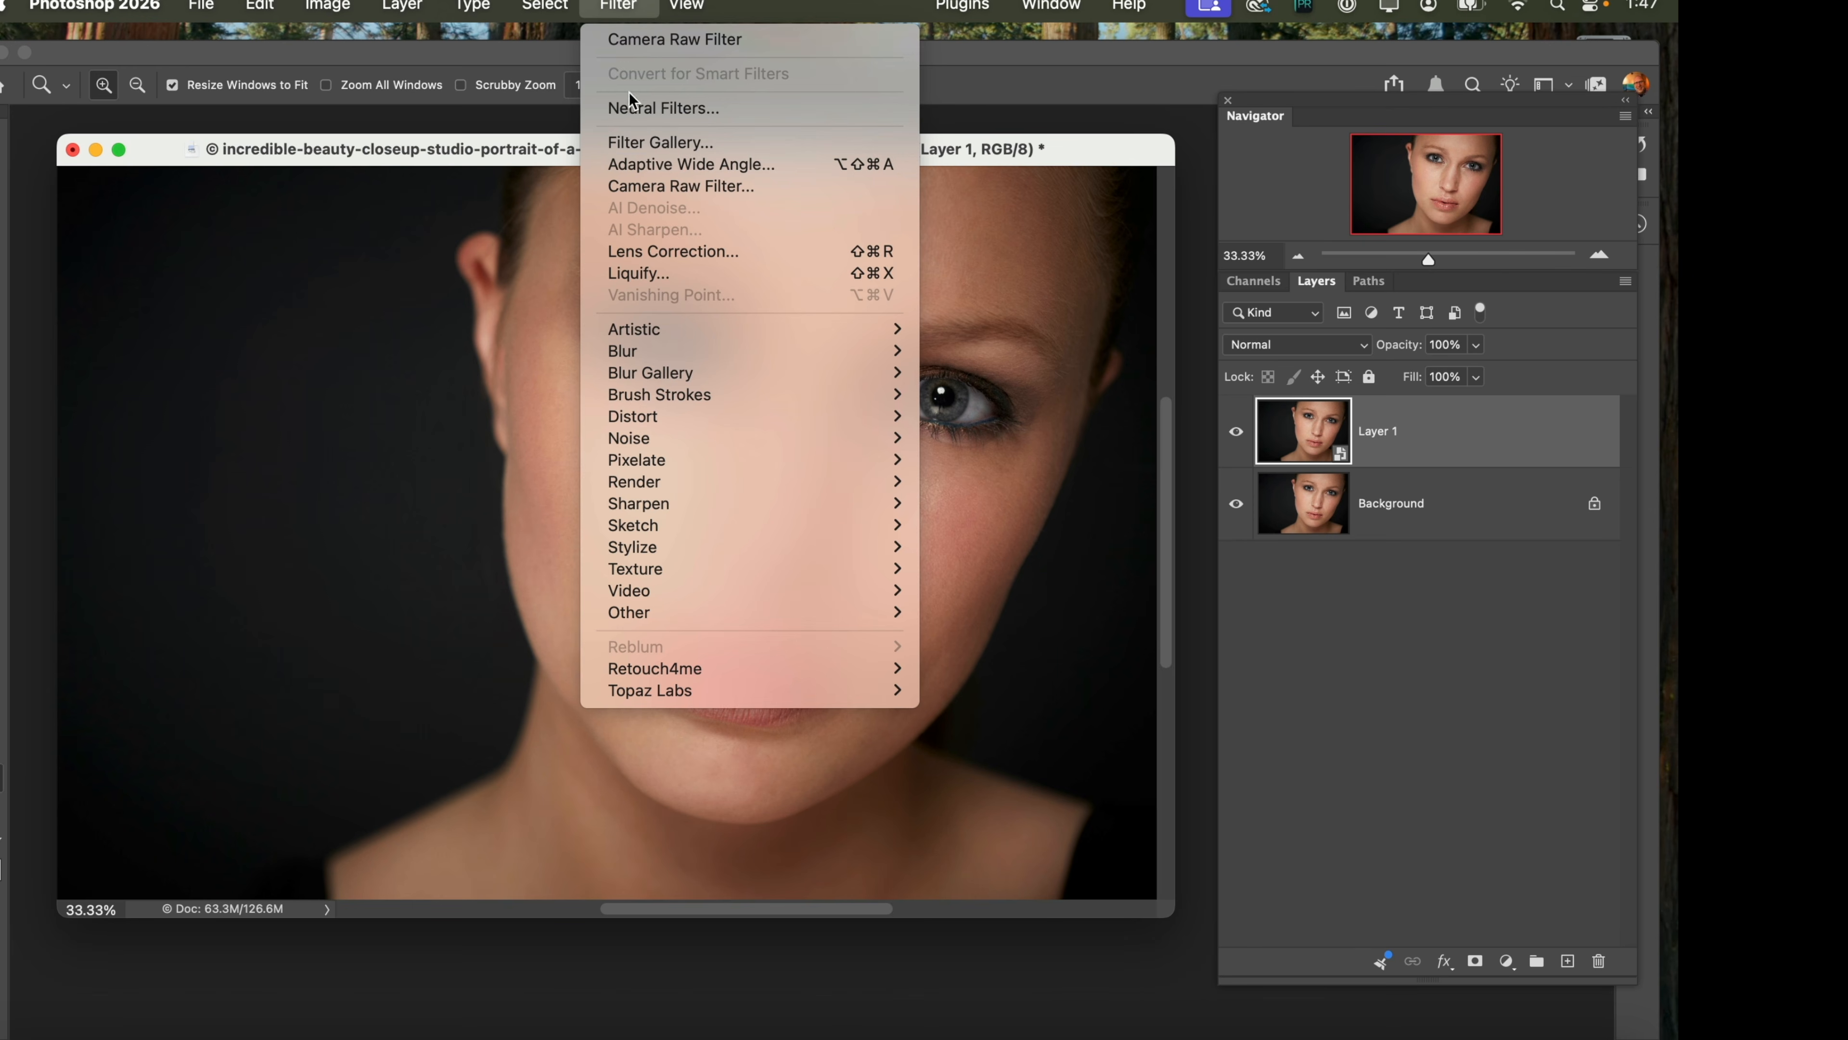
click(637, 187)
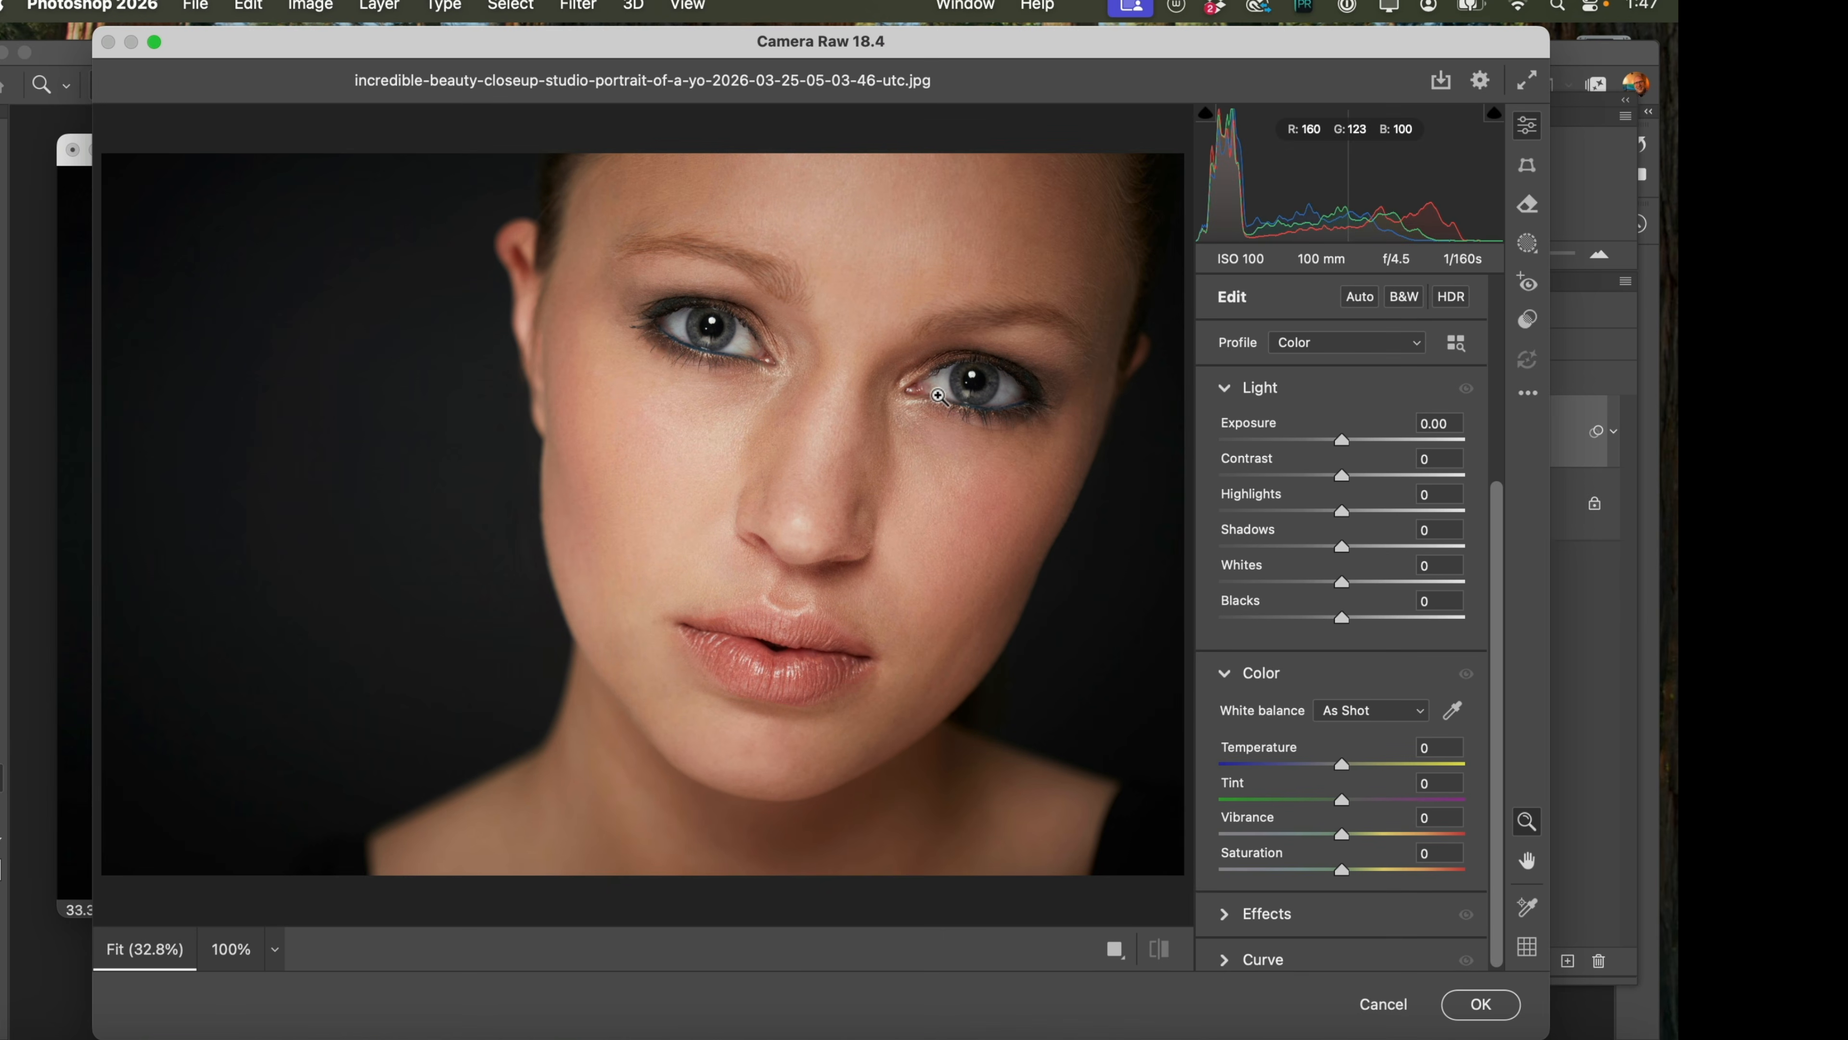
drag(1341, 441, 1384, 446)
click(1481, 1003)
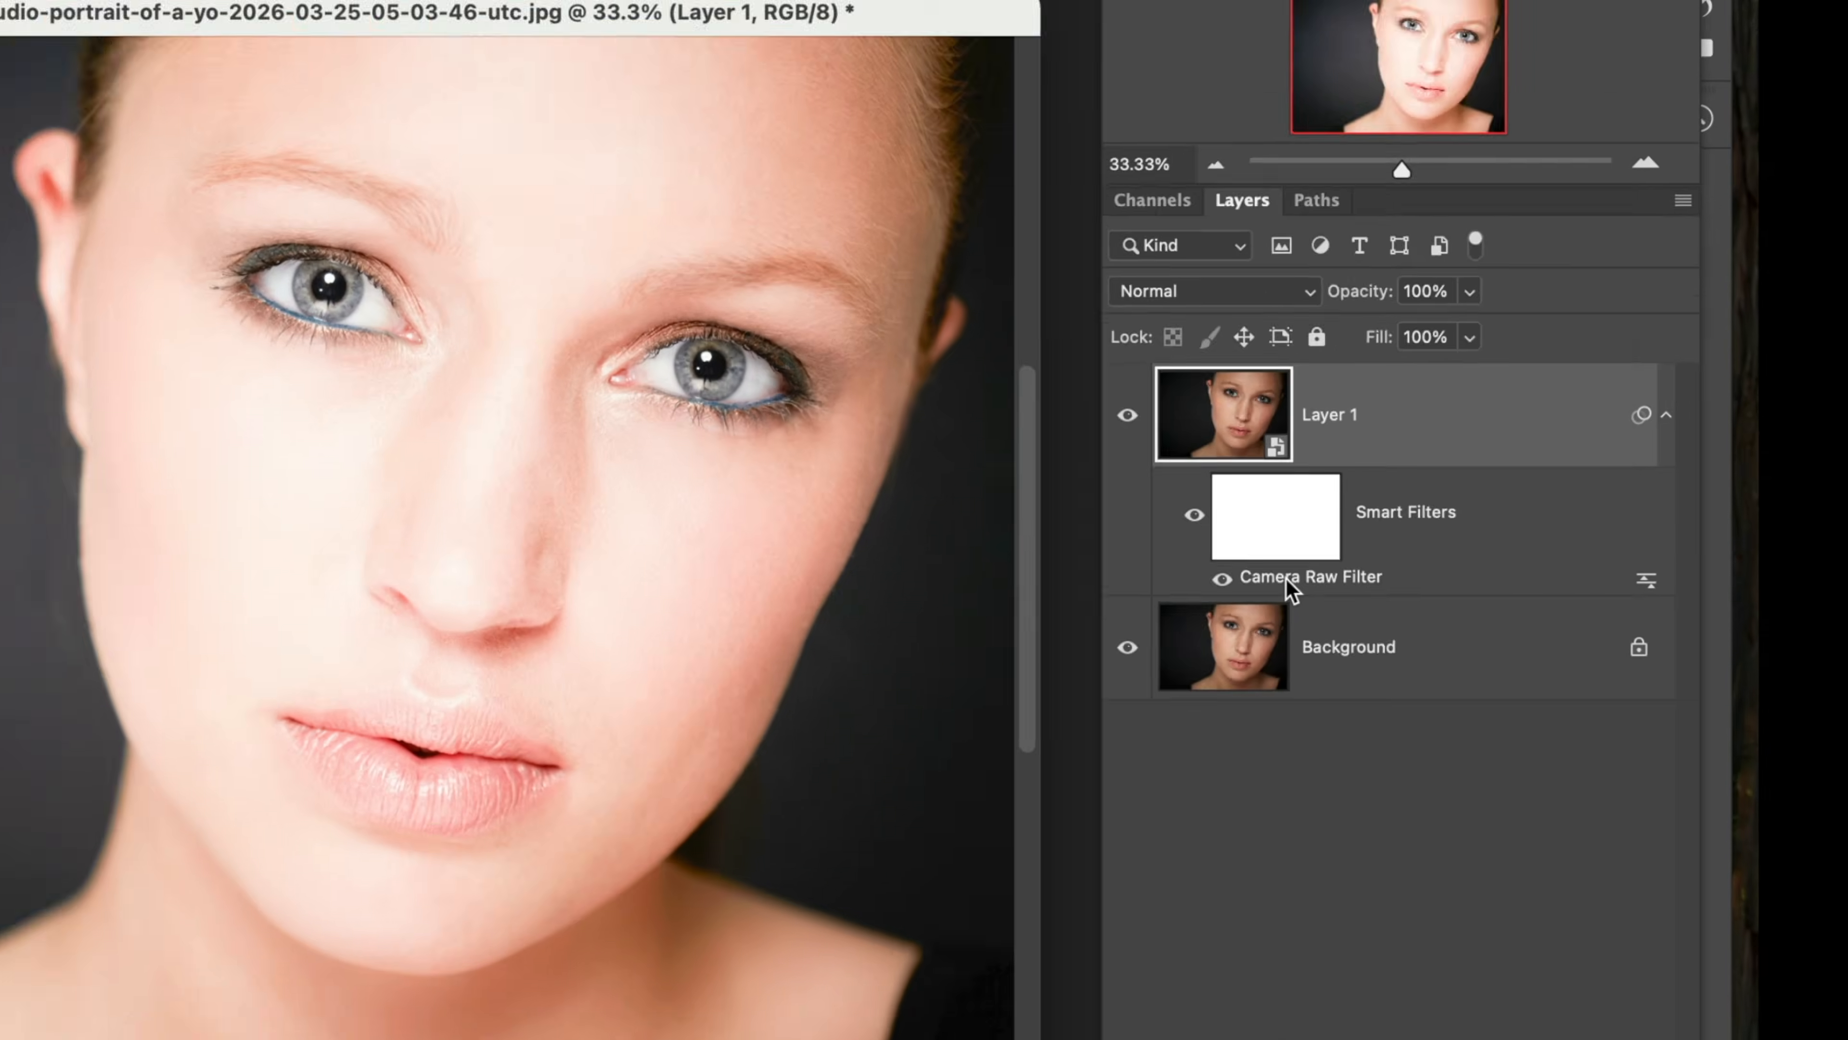
Reopen the layer's Camera Raw smart filter for editing and set Exposure to -0.60.
double_click(946, 757)
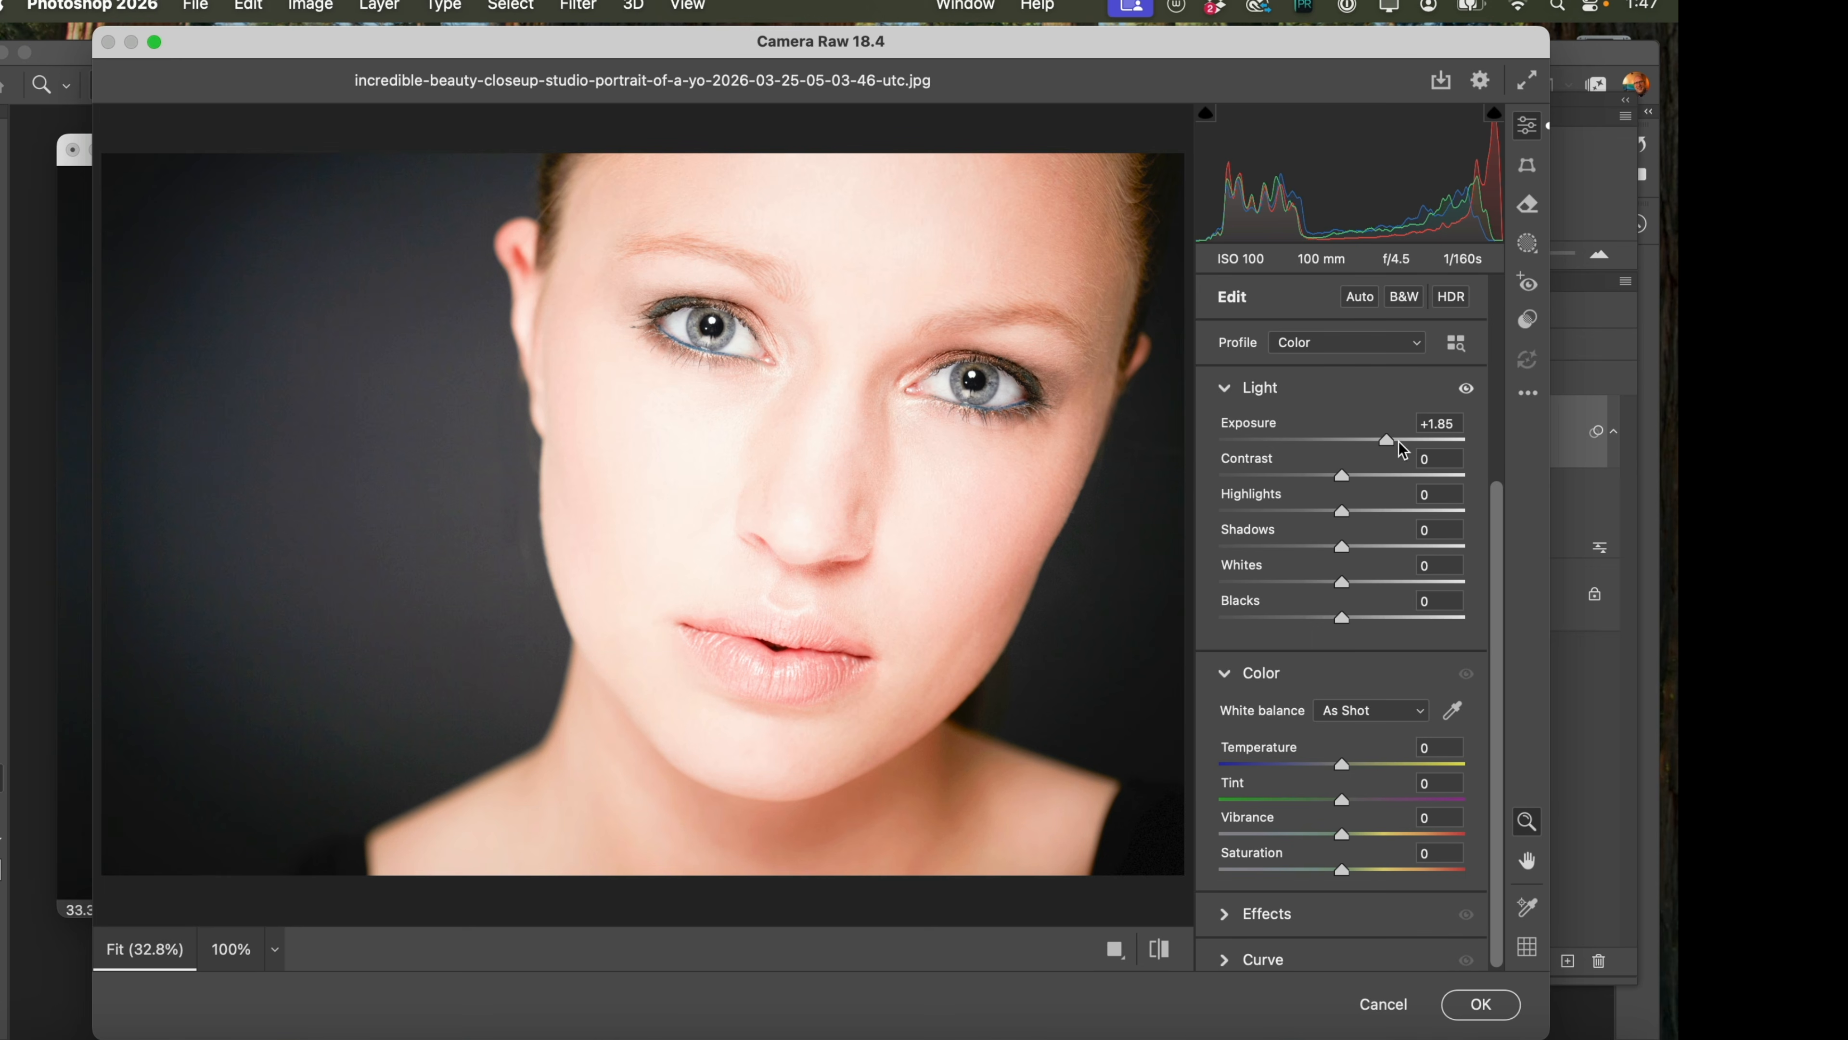
drag(1387, 436, 1329, 435)
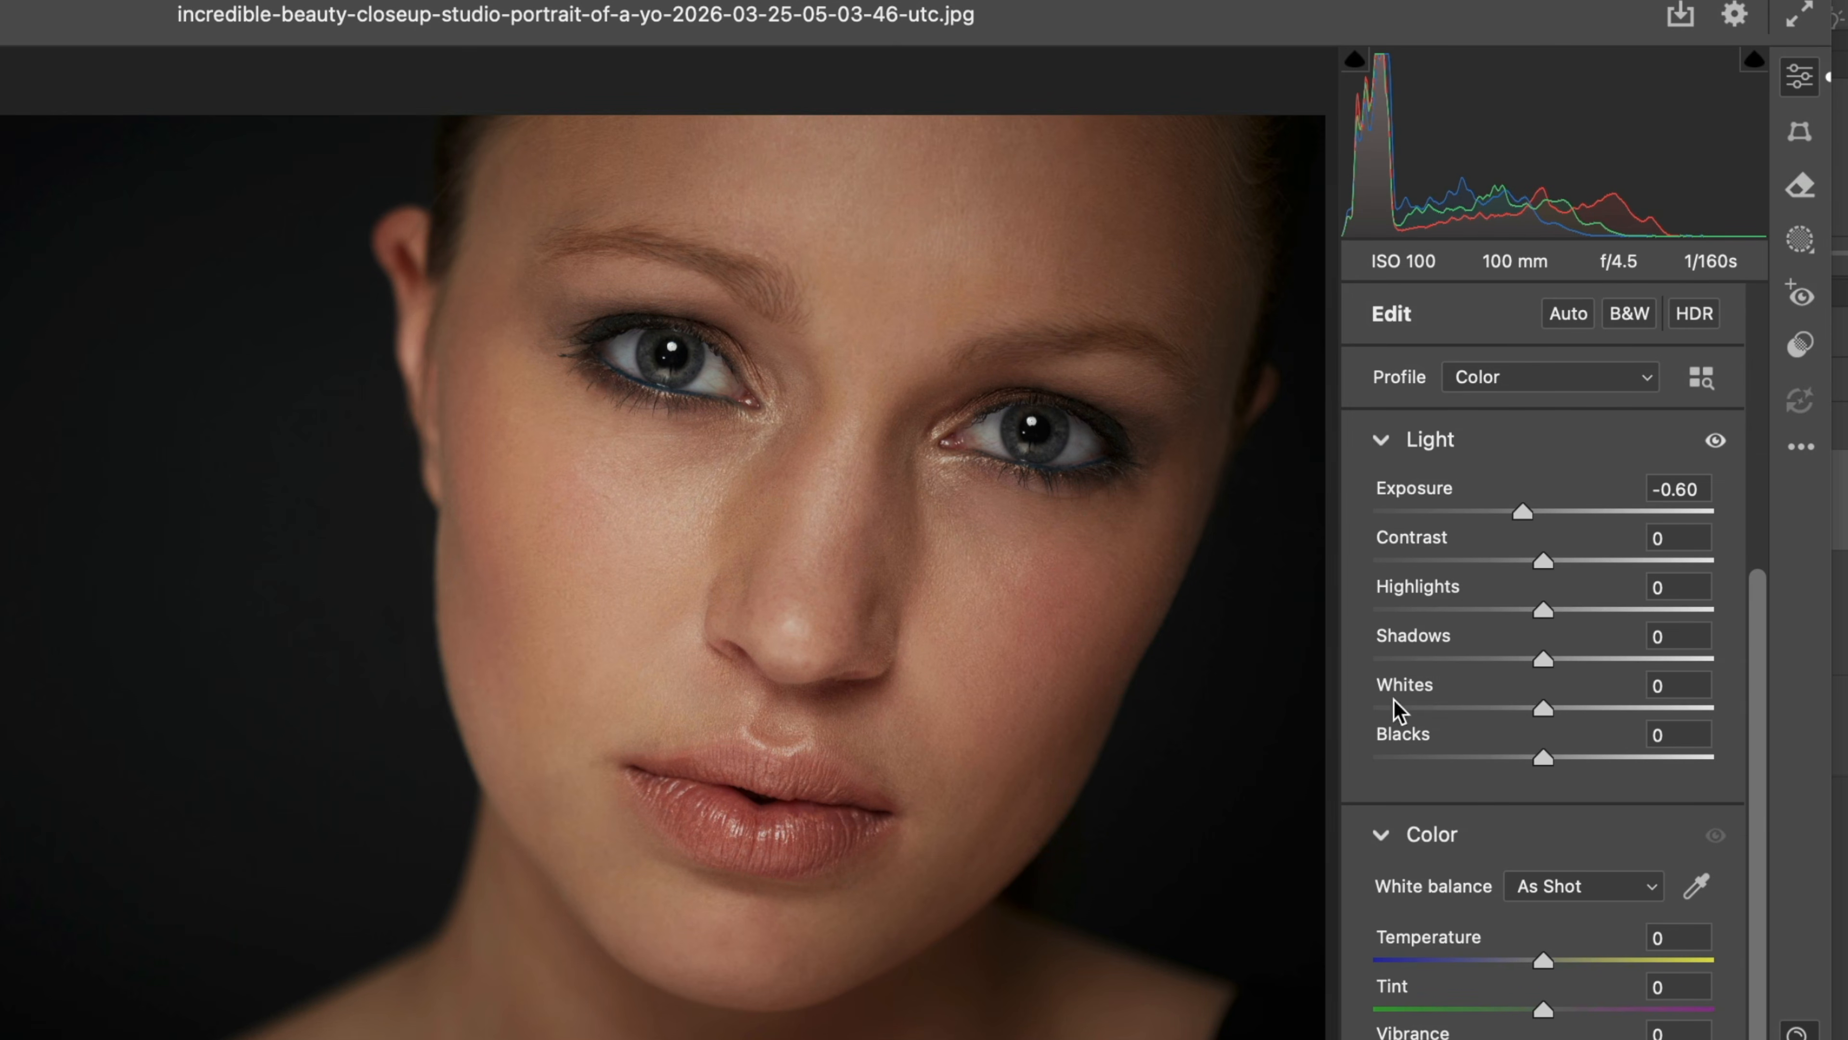
Collapse the Color panel while leaving Light expanded, and set the edit panel behavior to Single Mode.
click(1381, 441)
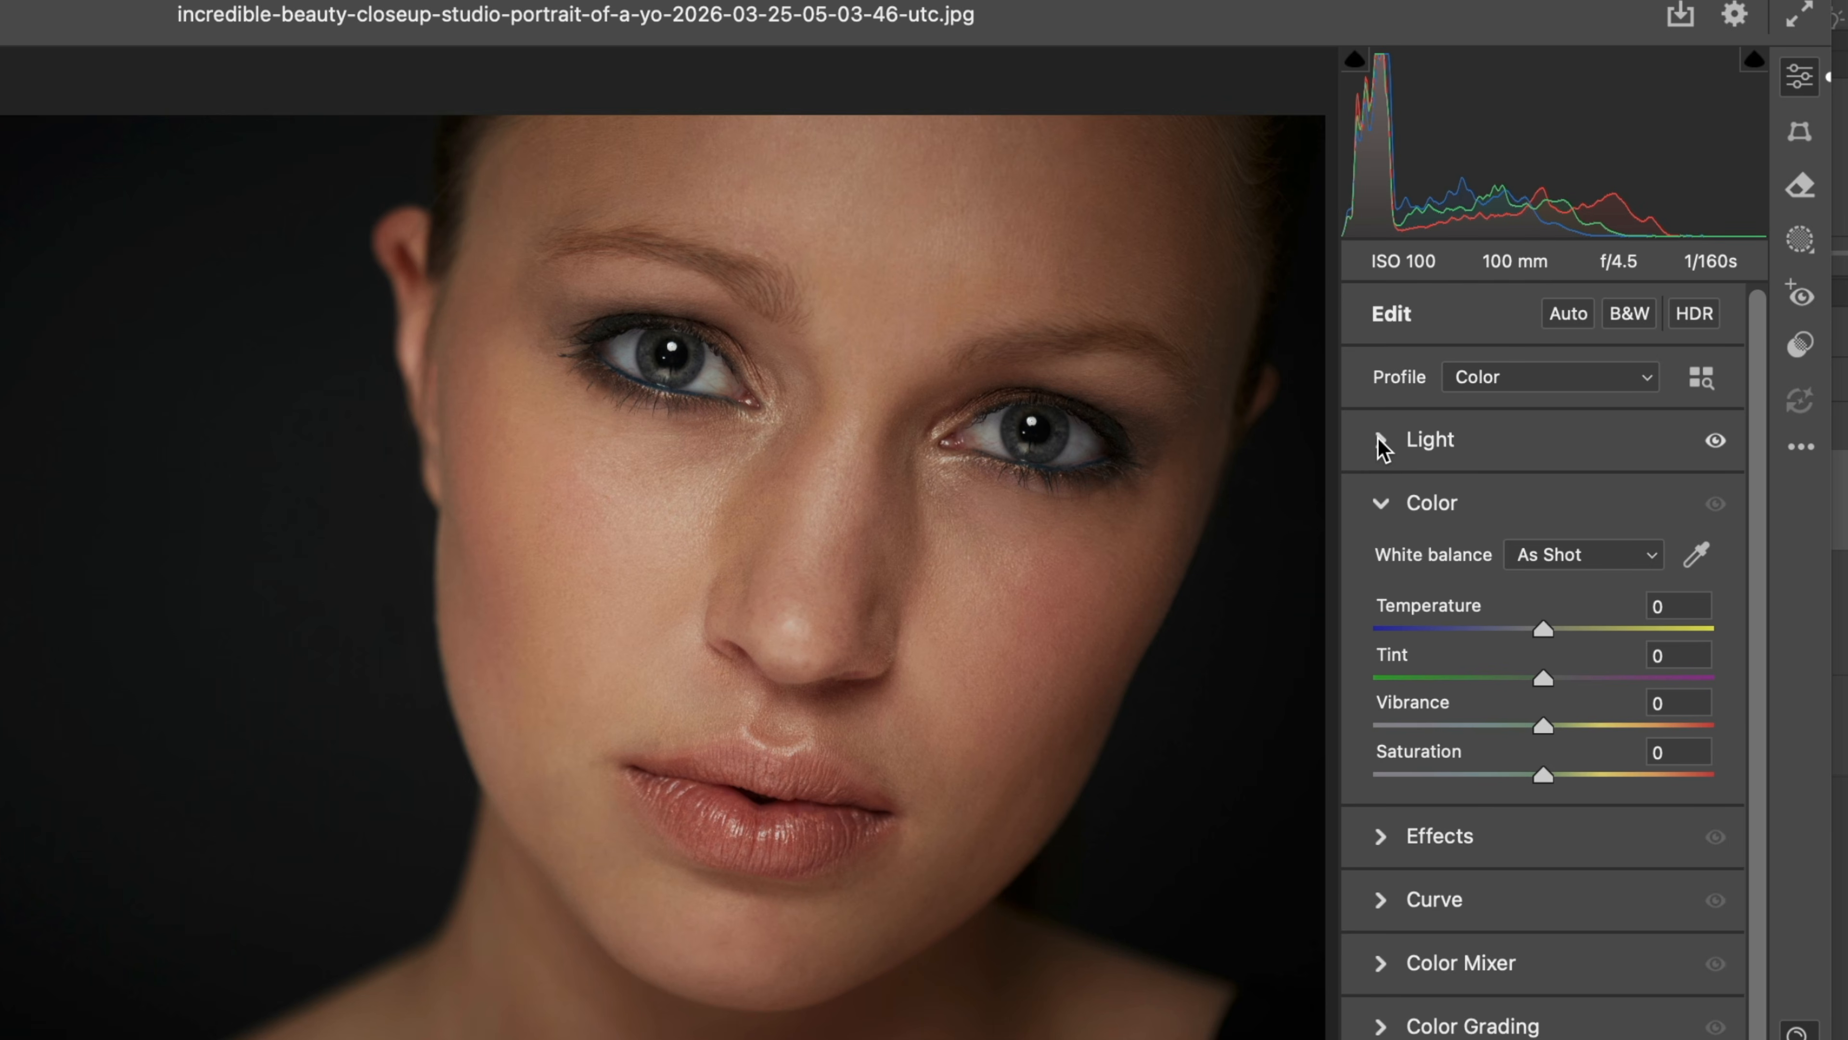
click(1379, 506)
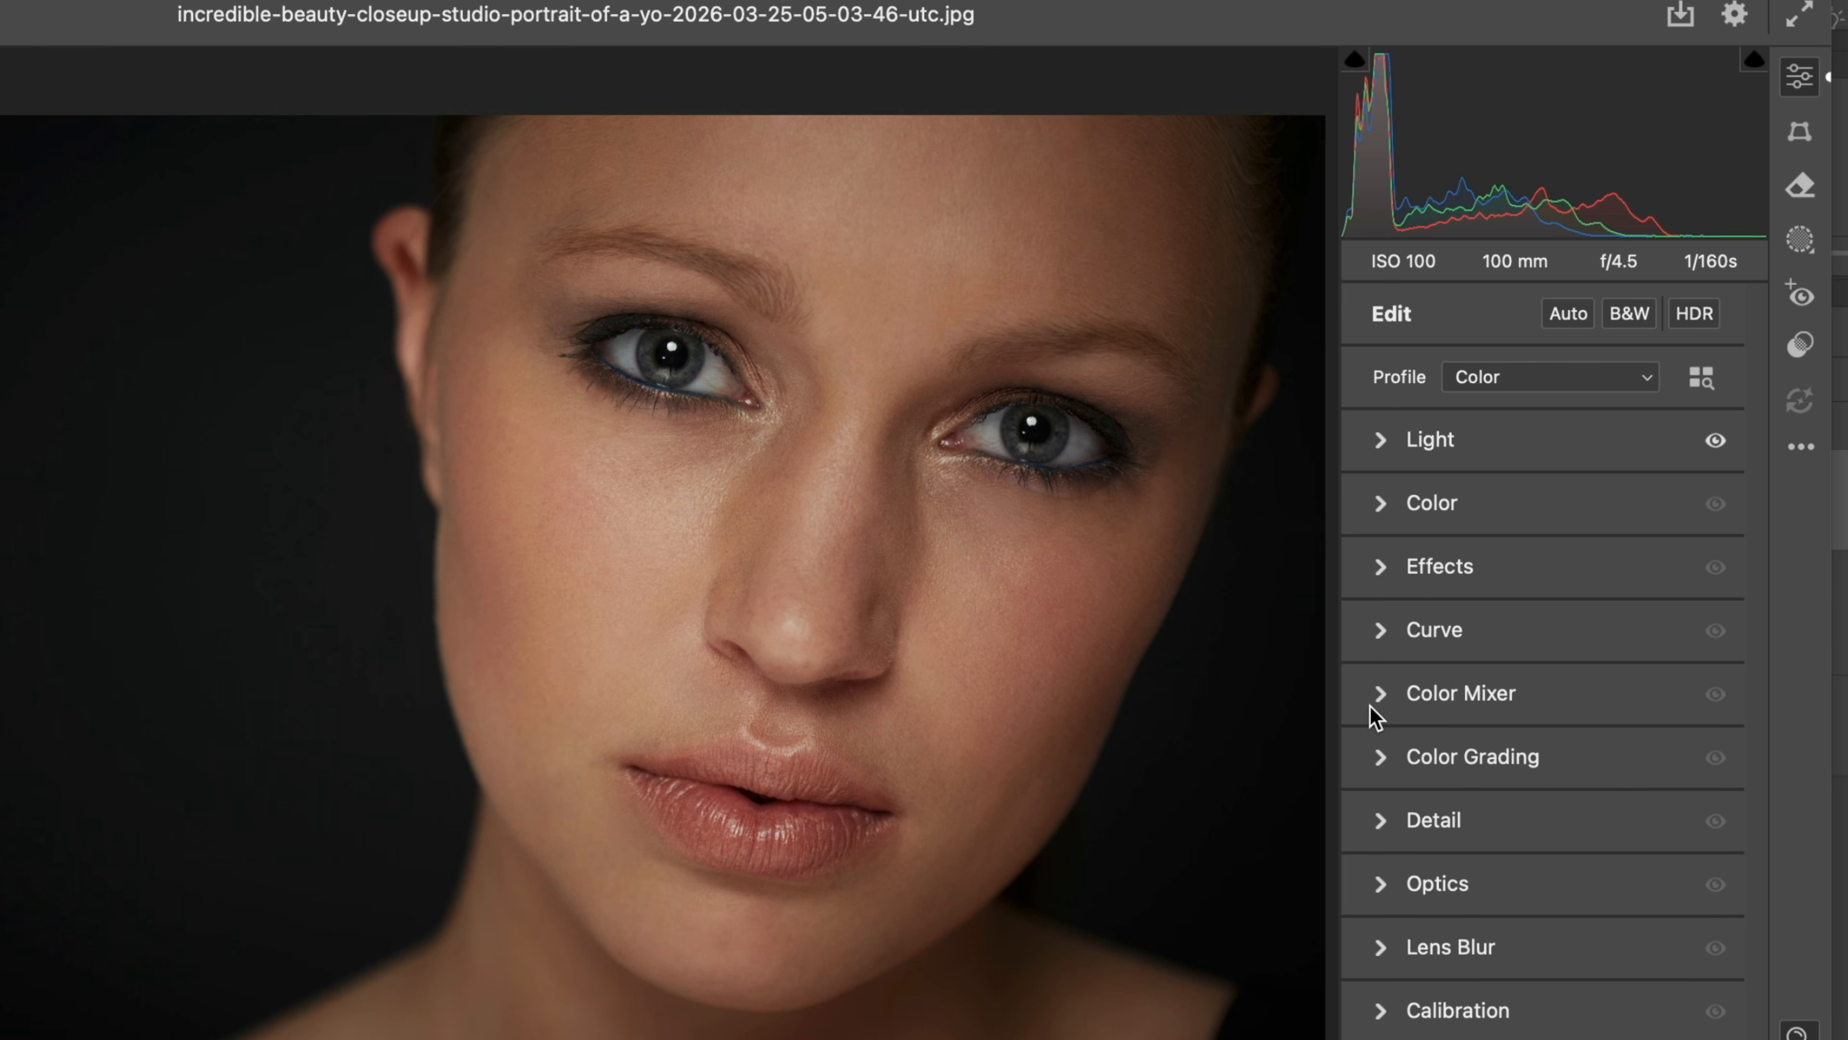
click(1377, 441)
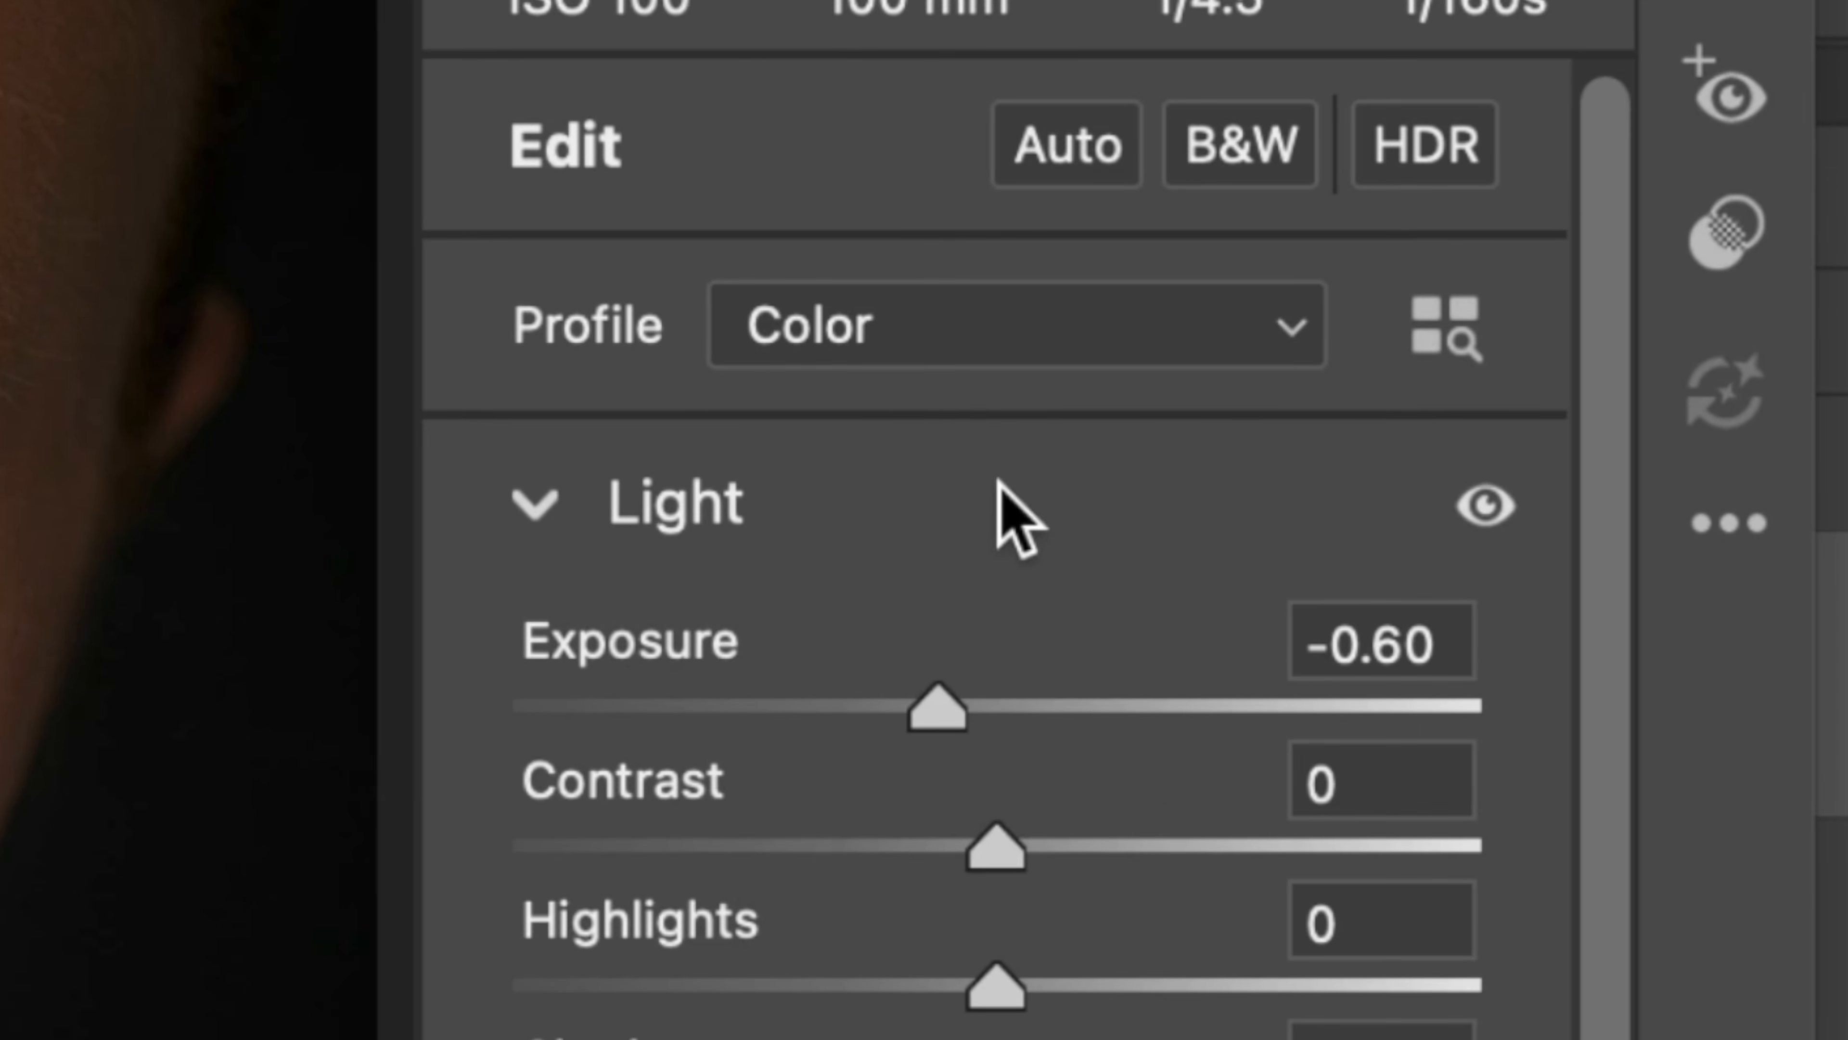
right_click(998, 482)
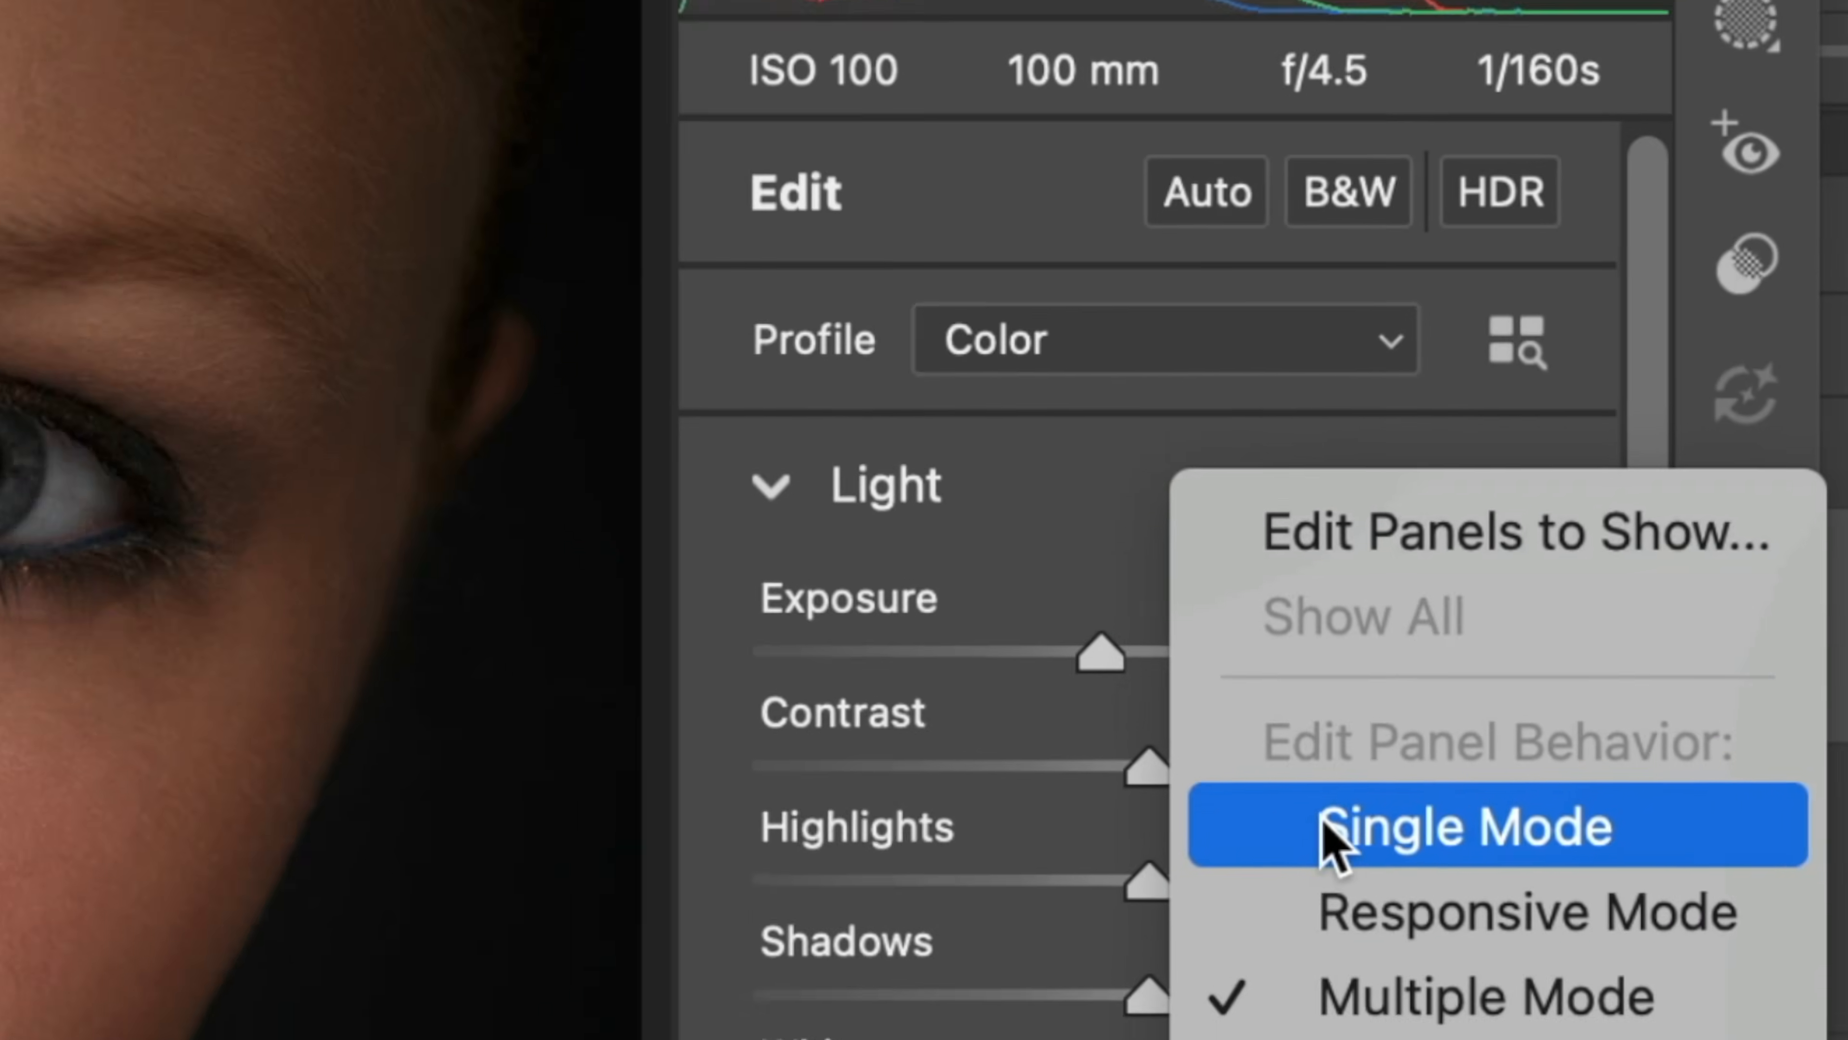
click(1208, 919)
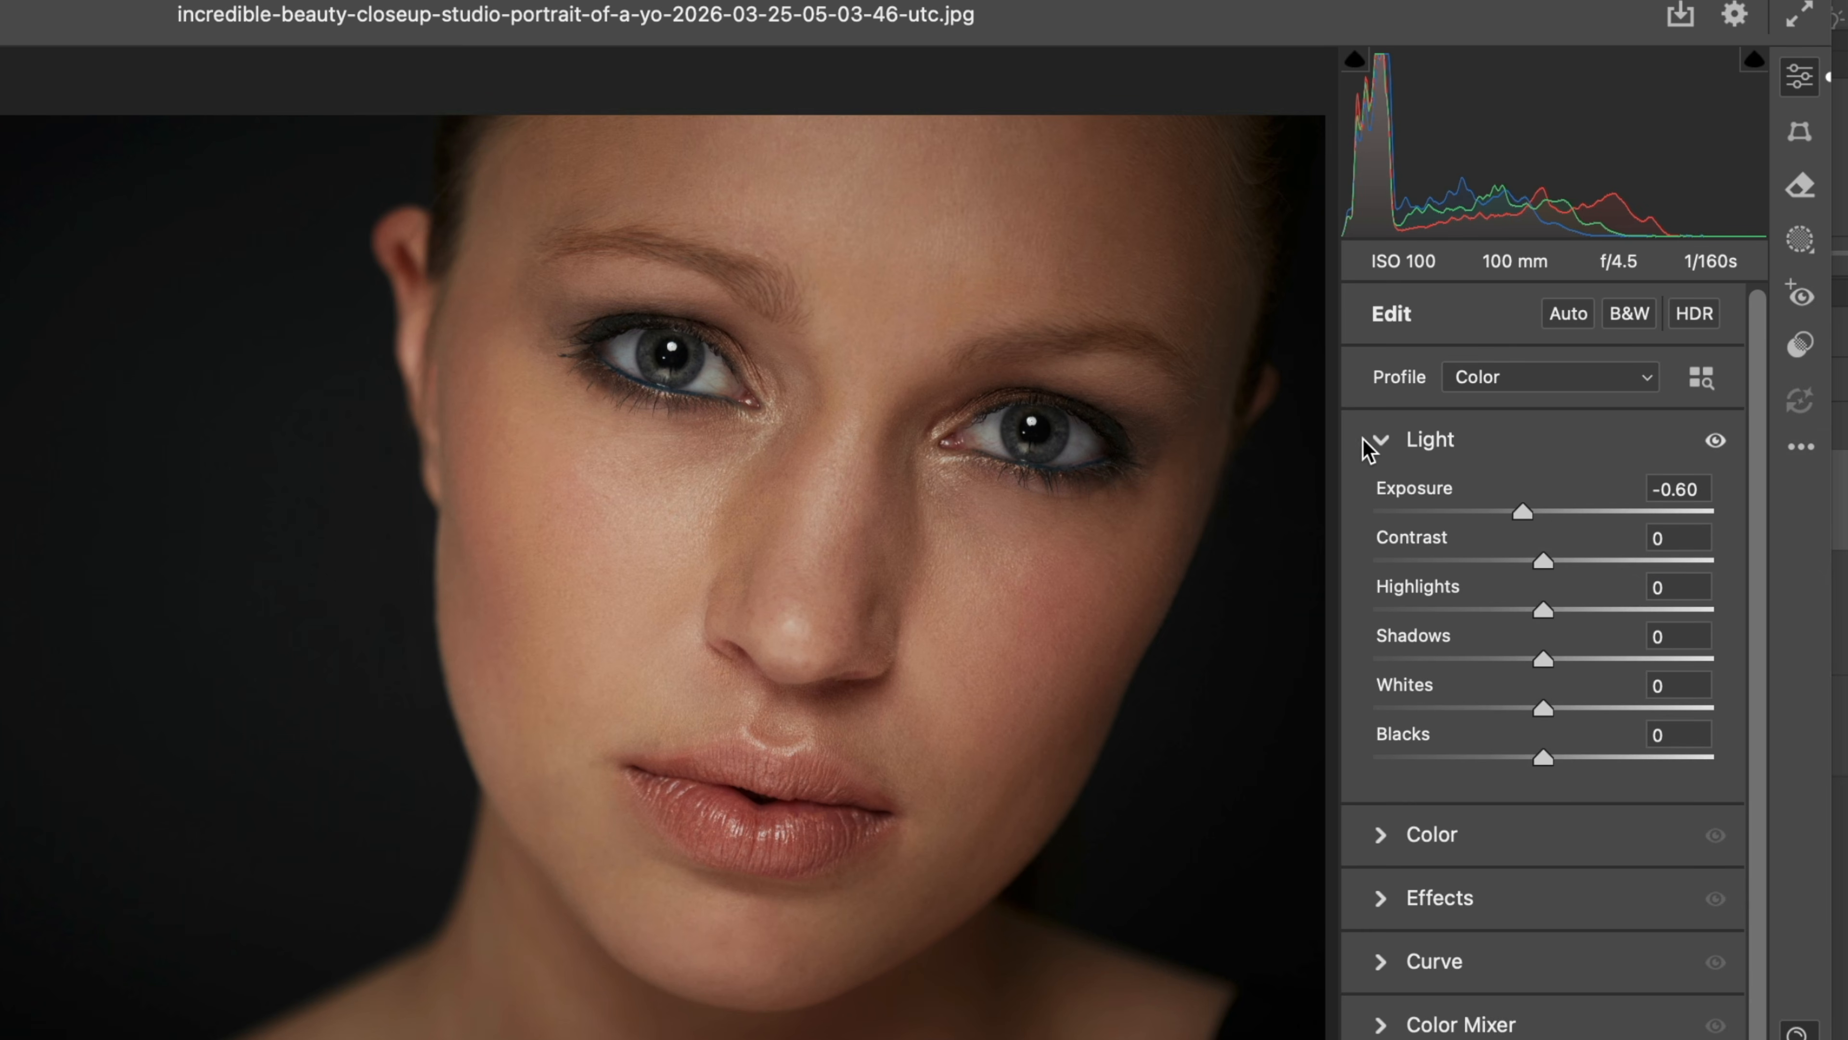
Check the Single Mode behavior by expanding the Color panel and switching back to the Light panel.
click(1382, 440)
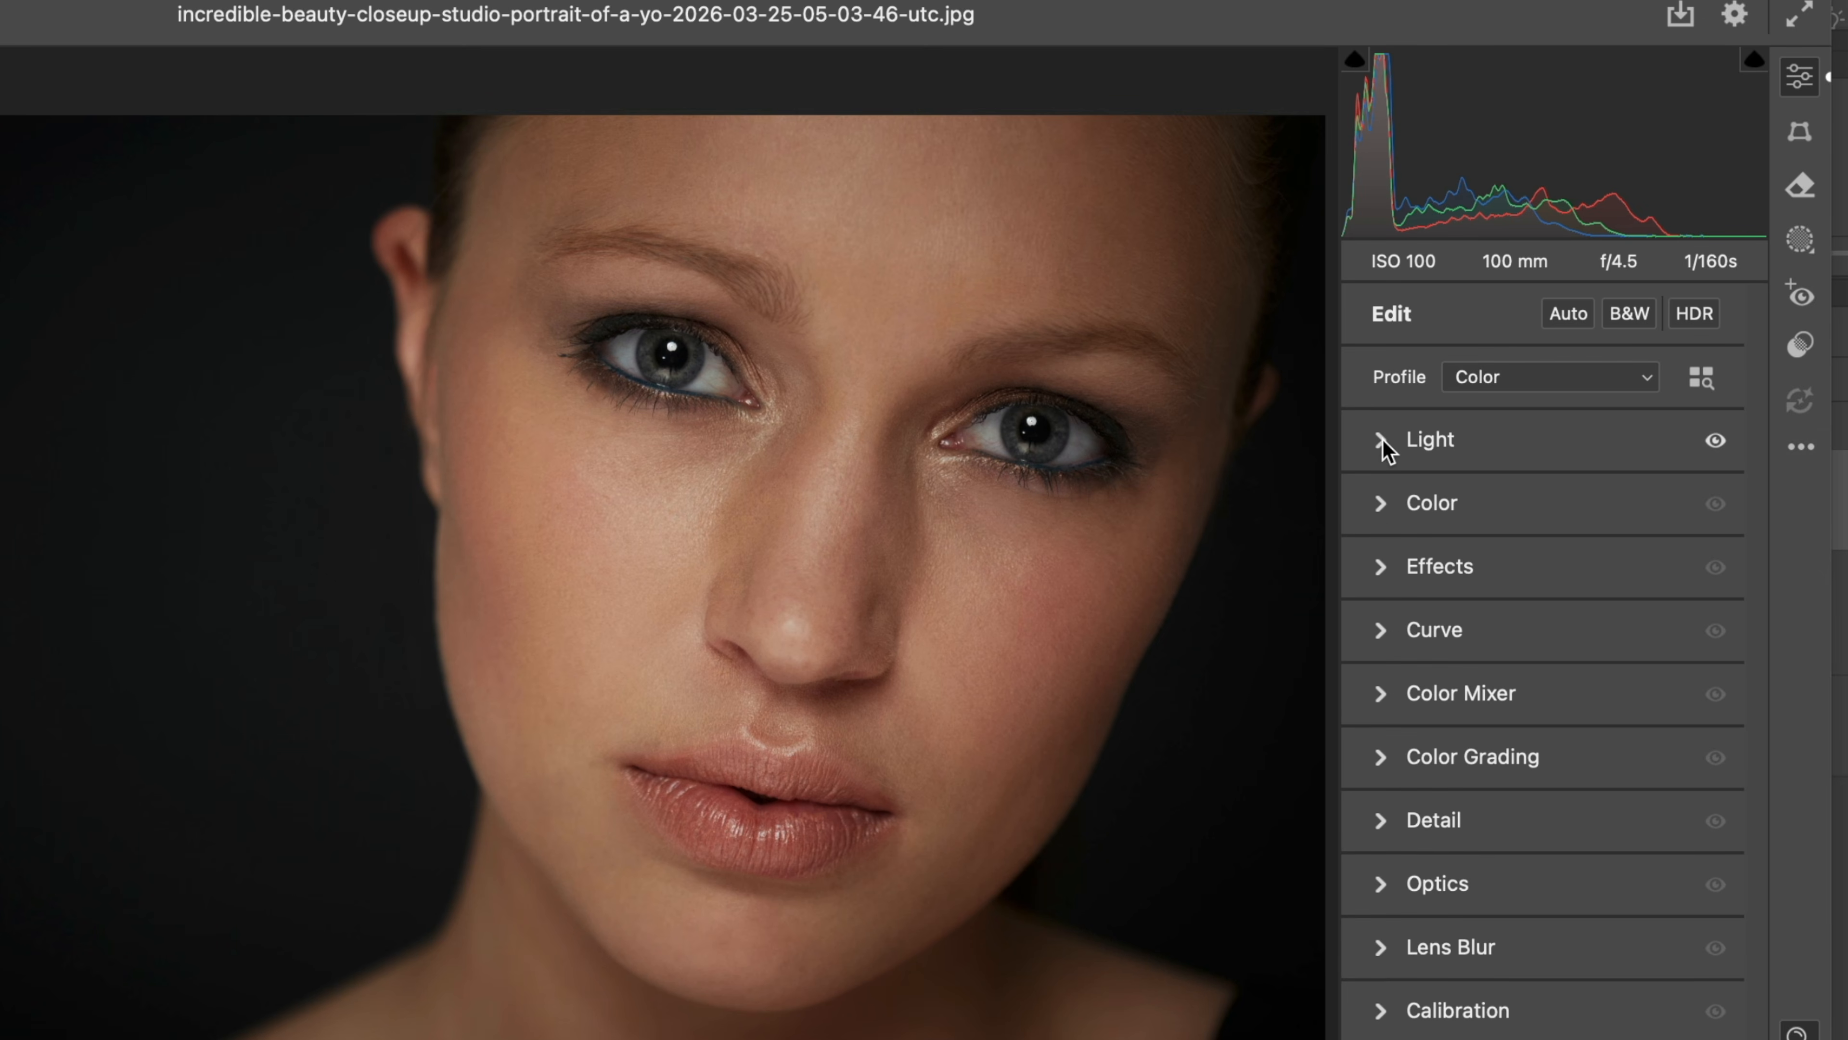
click(1382, 503)
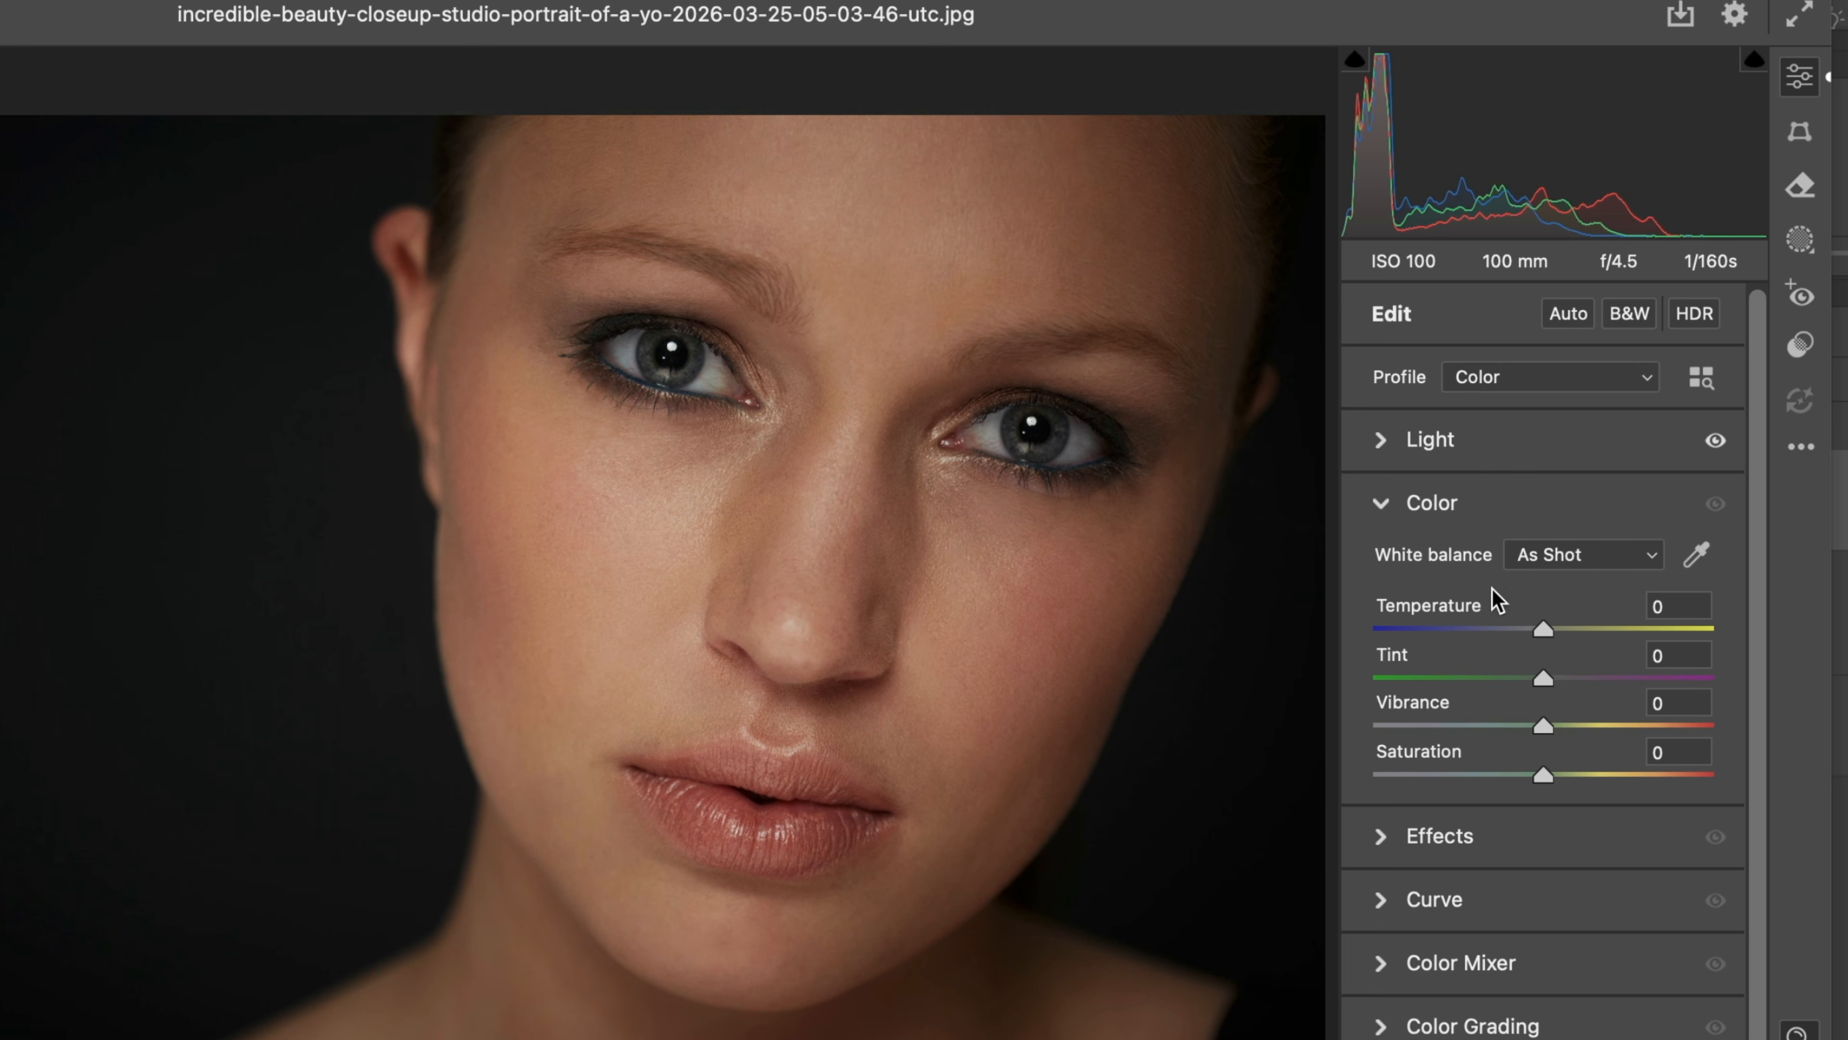
click(1382, 440)
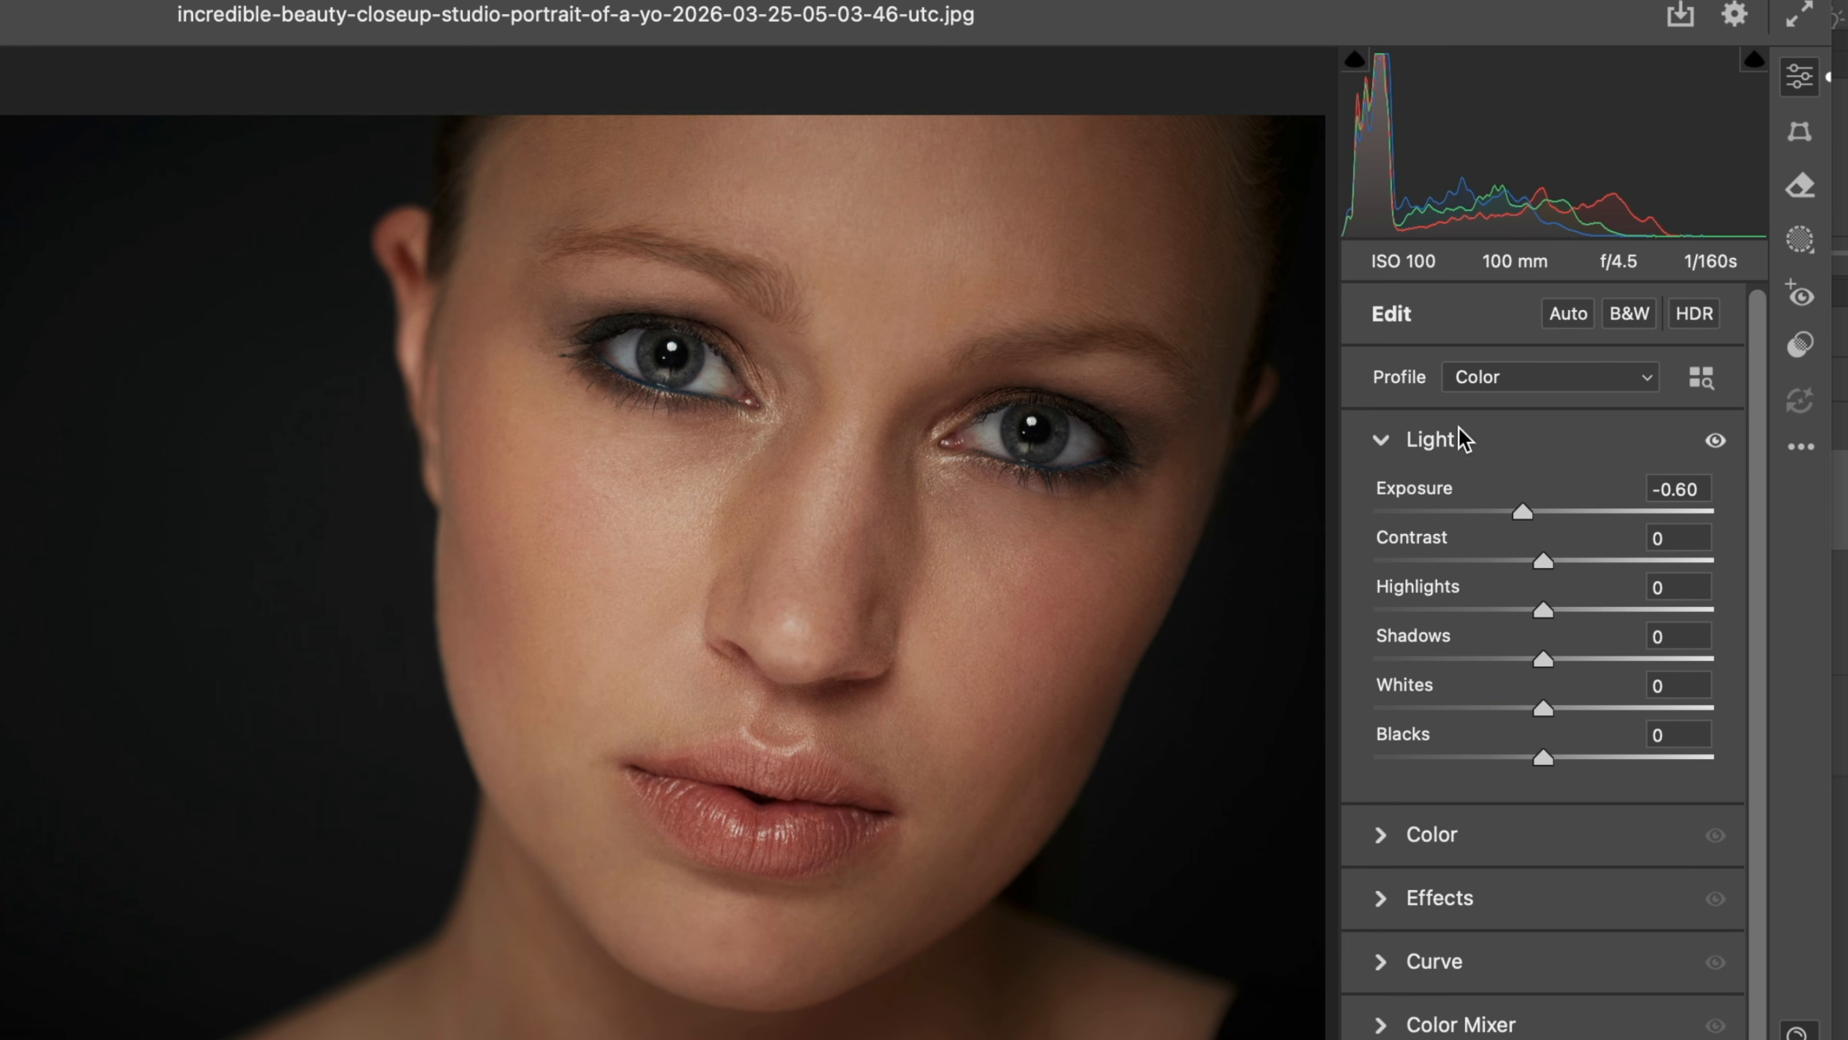
Keep the Light, Color and Effects panels expanded together and look through their settings.
click(1450, 864)
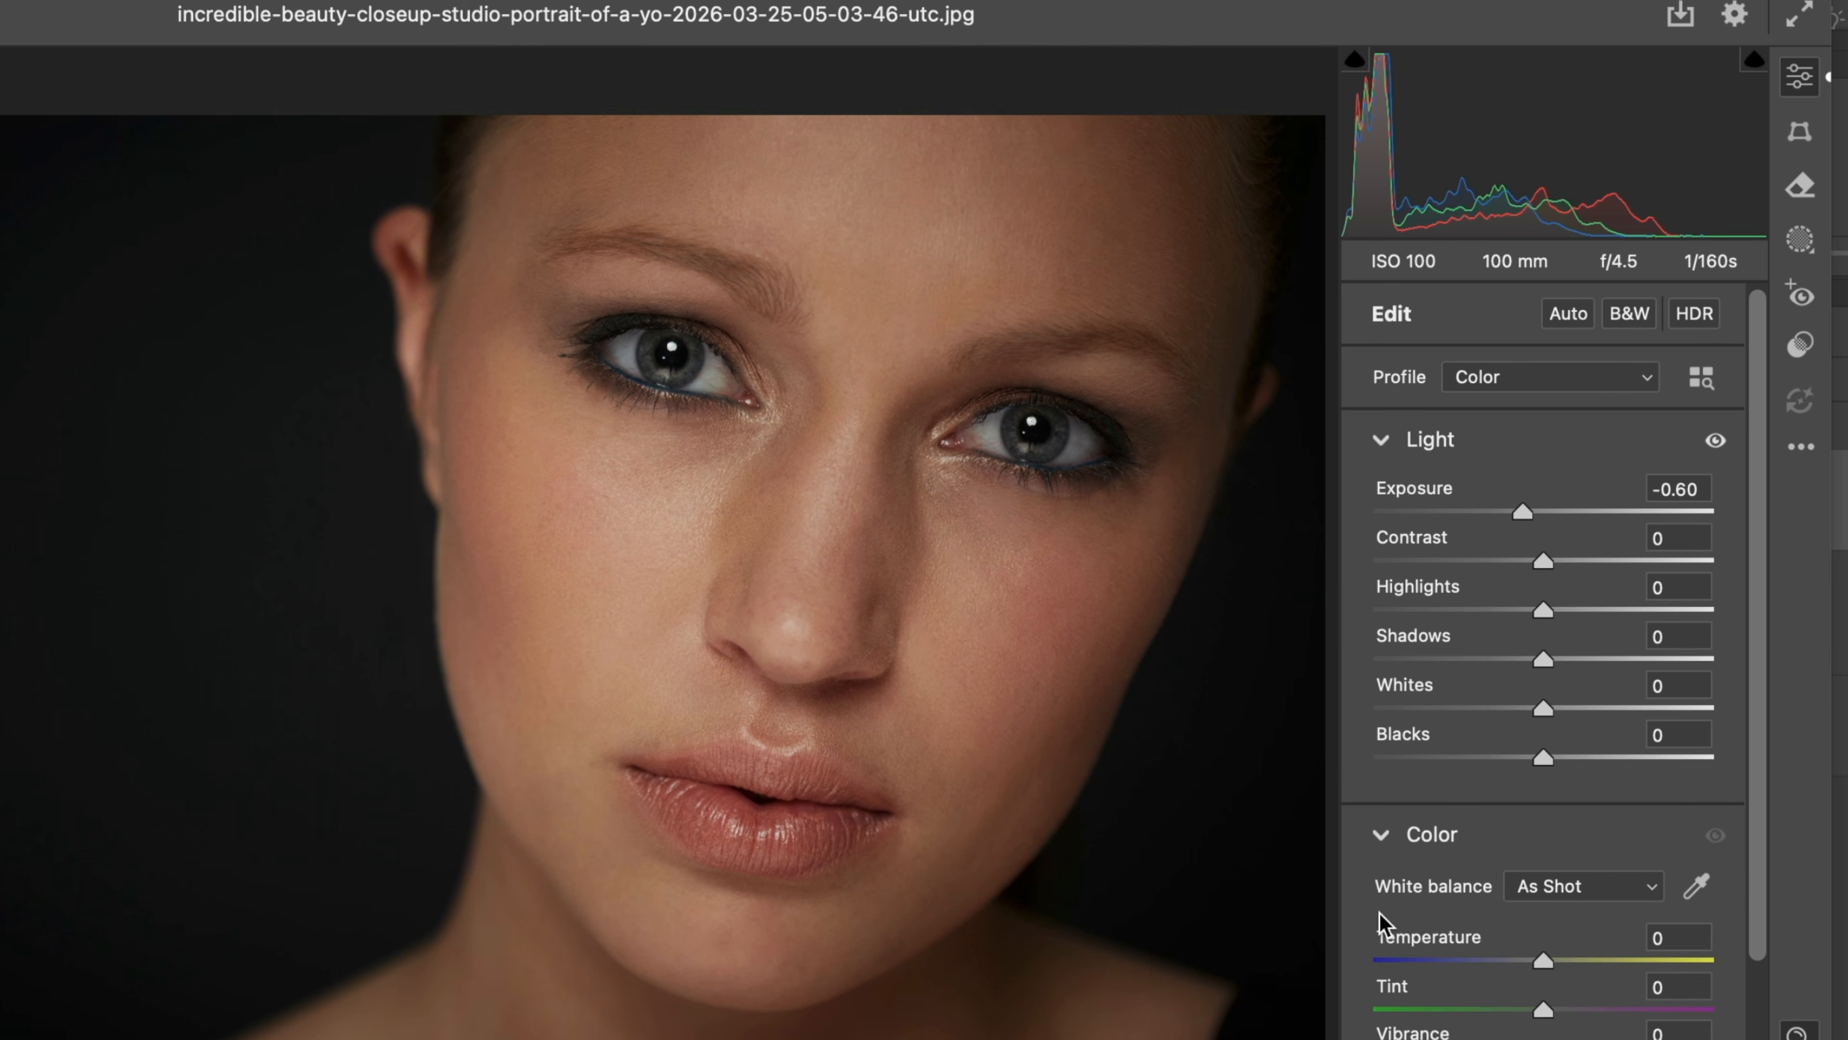
scroll(1542, 655, down, 7)
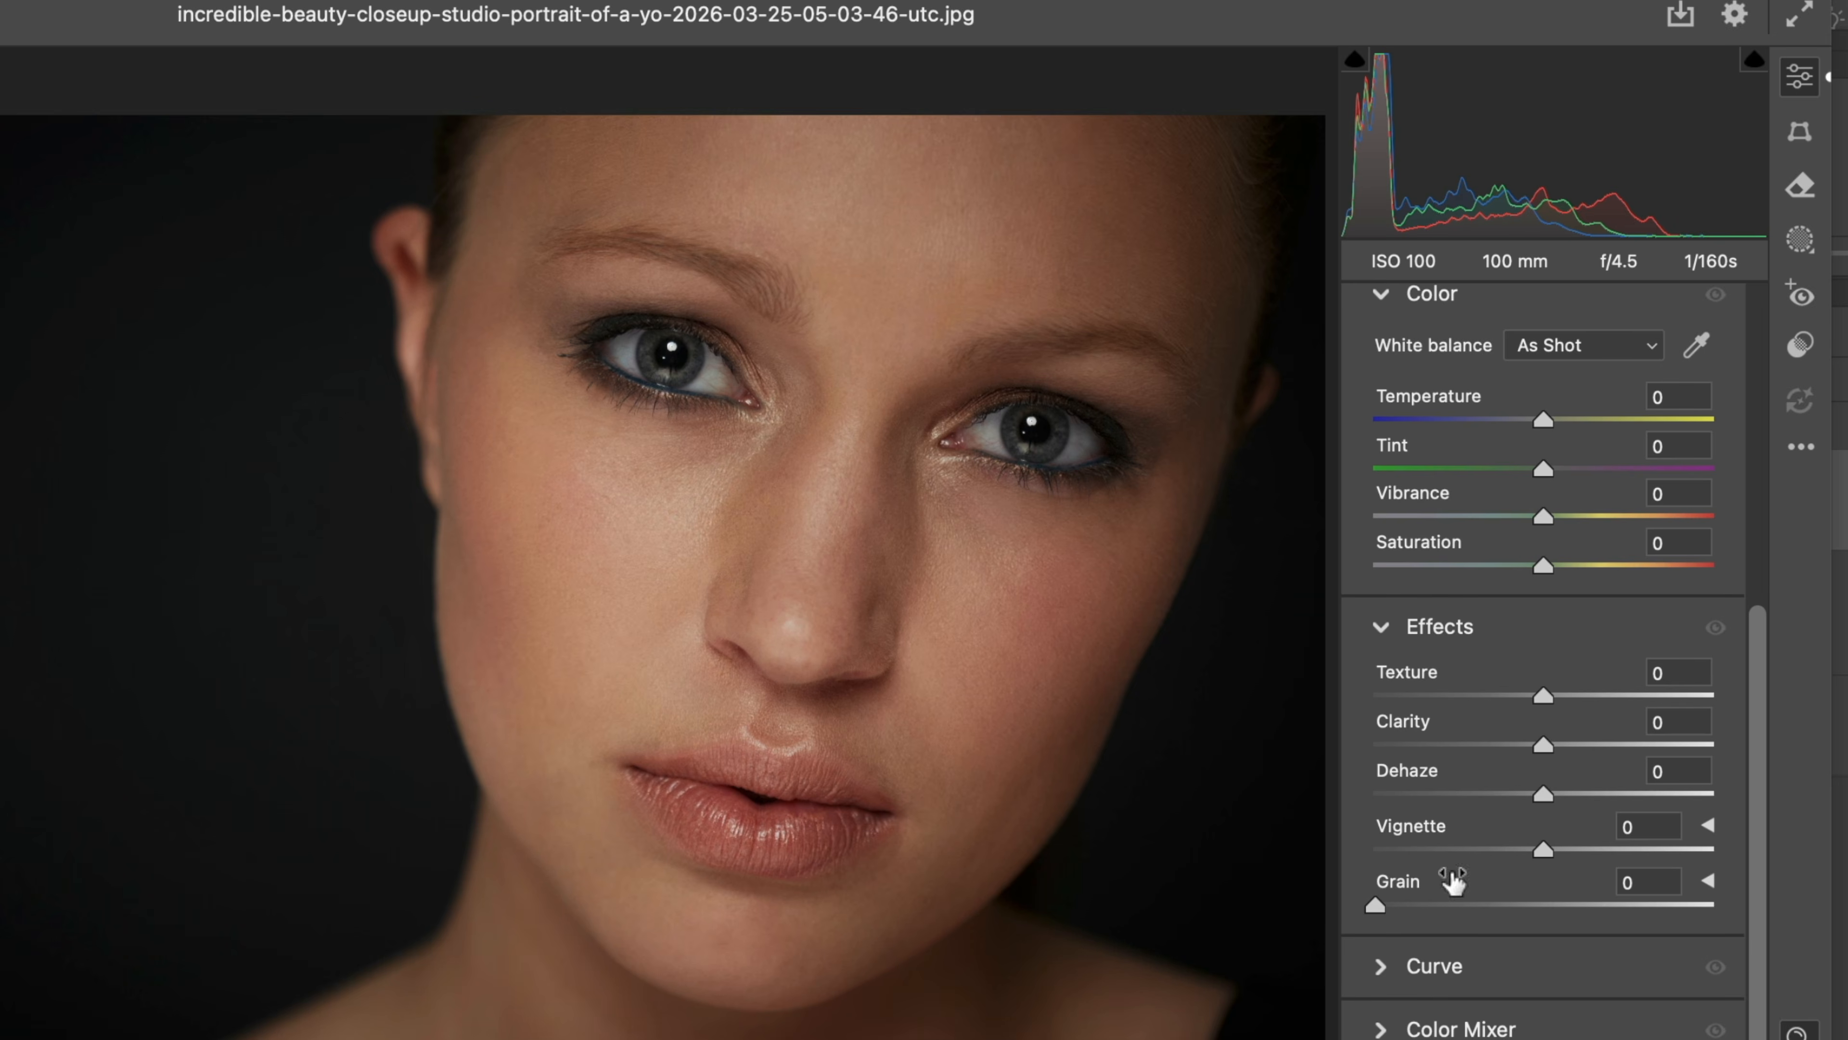
scroll(1450, 877, up, 7)
scroll(1448, 872, down, 6)
scroll(1446, 870, up, 2)
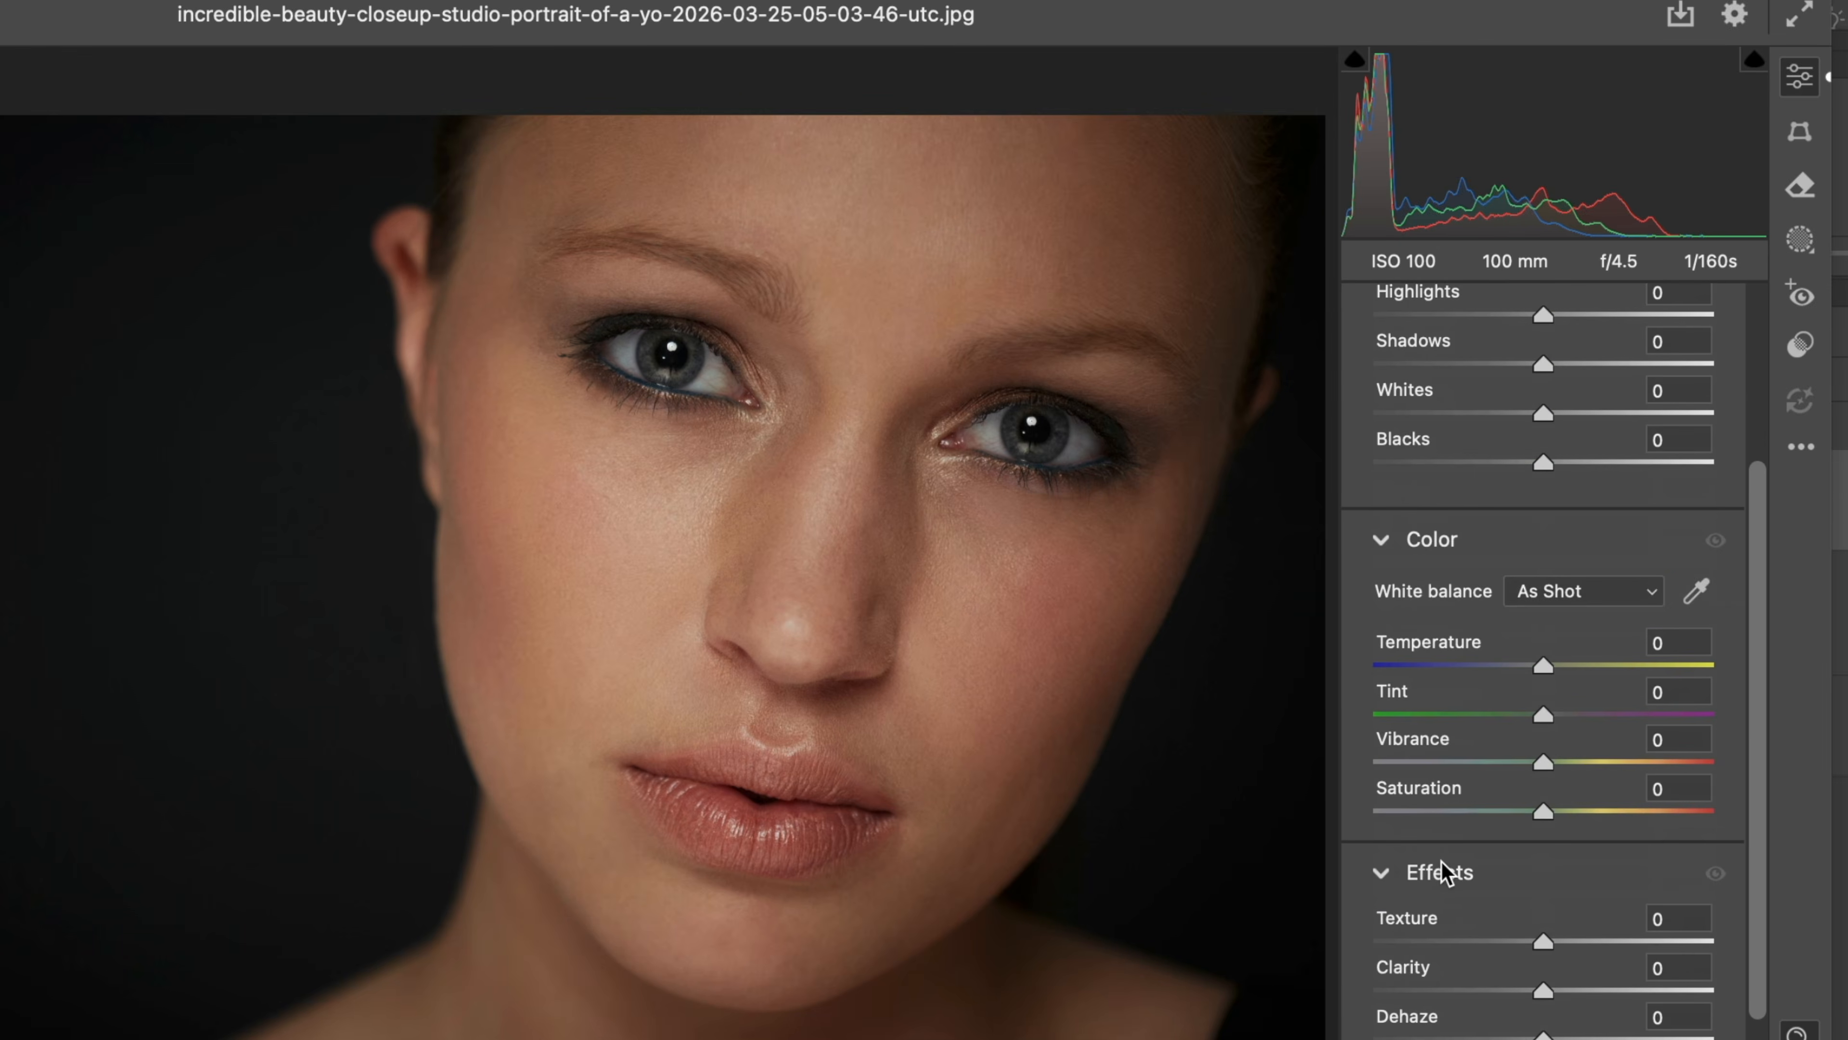
scroll(1446, 870, up, 4)
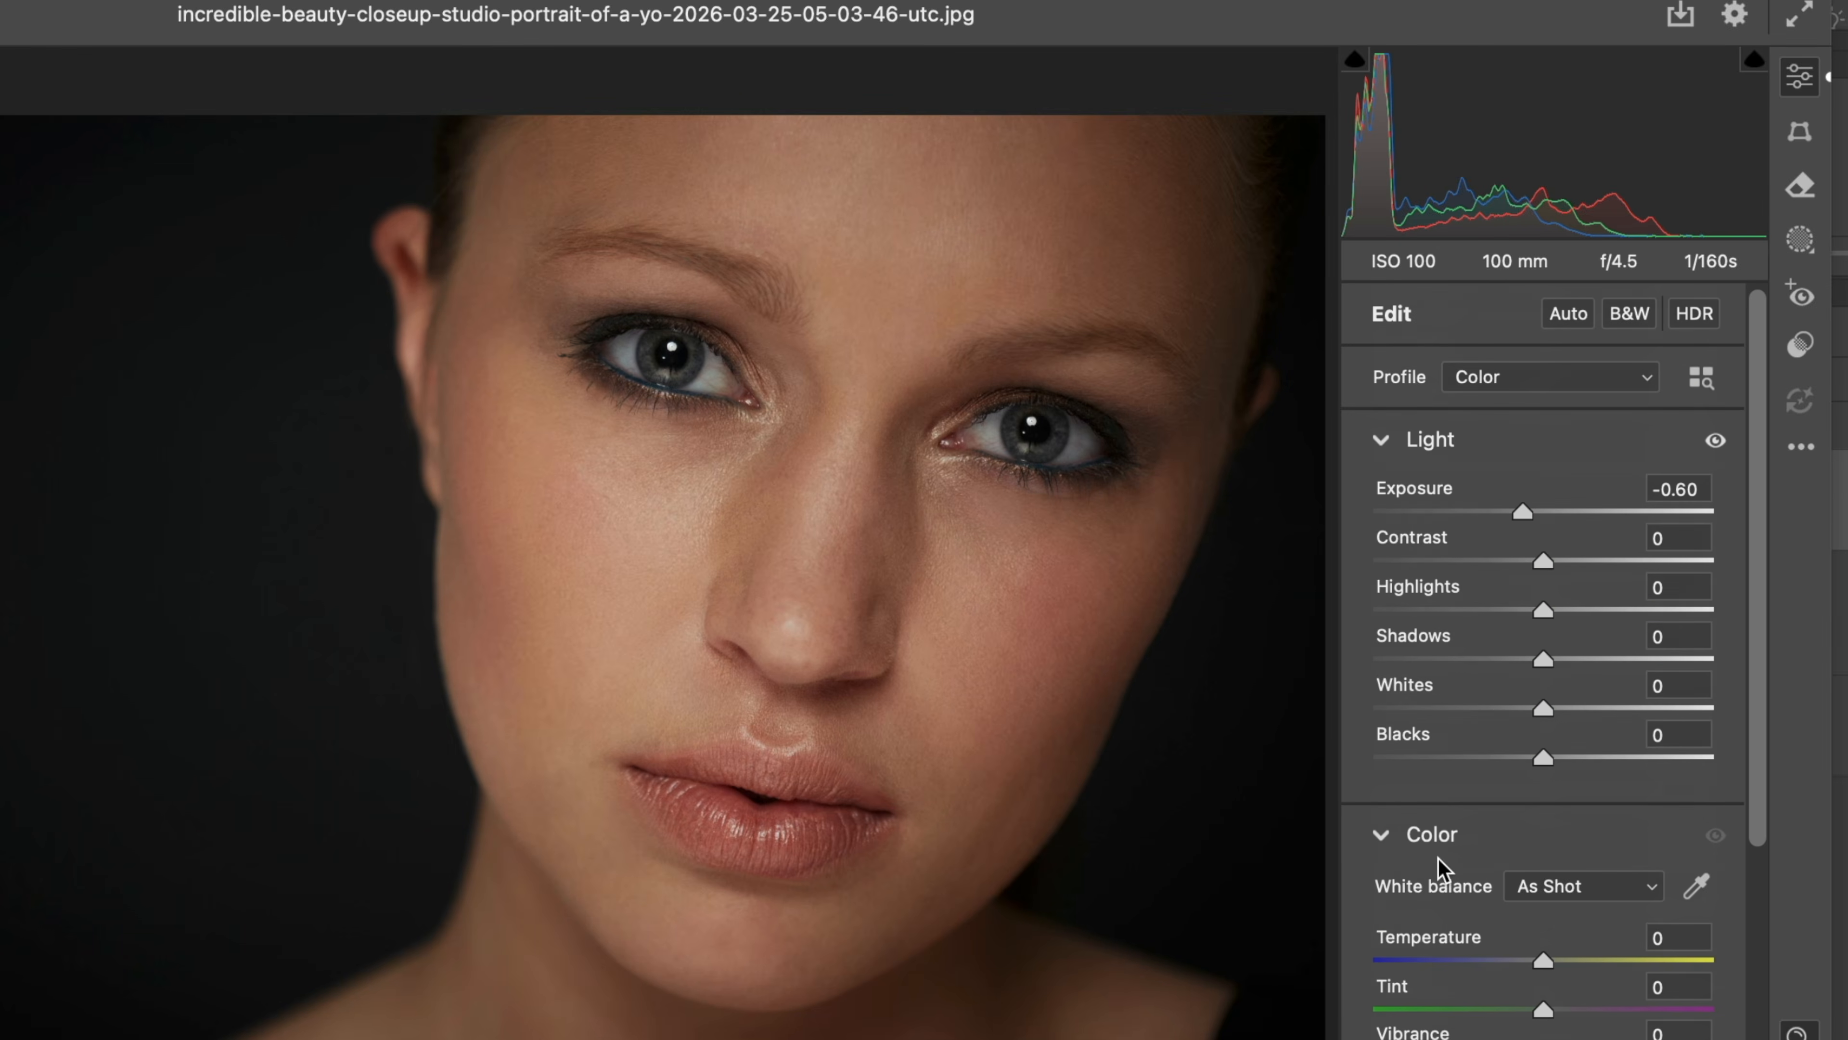
Return the edit panel behavior to Single Mode and collapse the Effects panel.
right_click(1552, 443)
click(1629, 587)
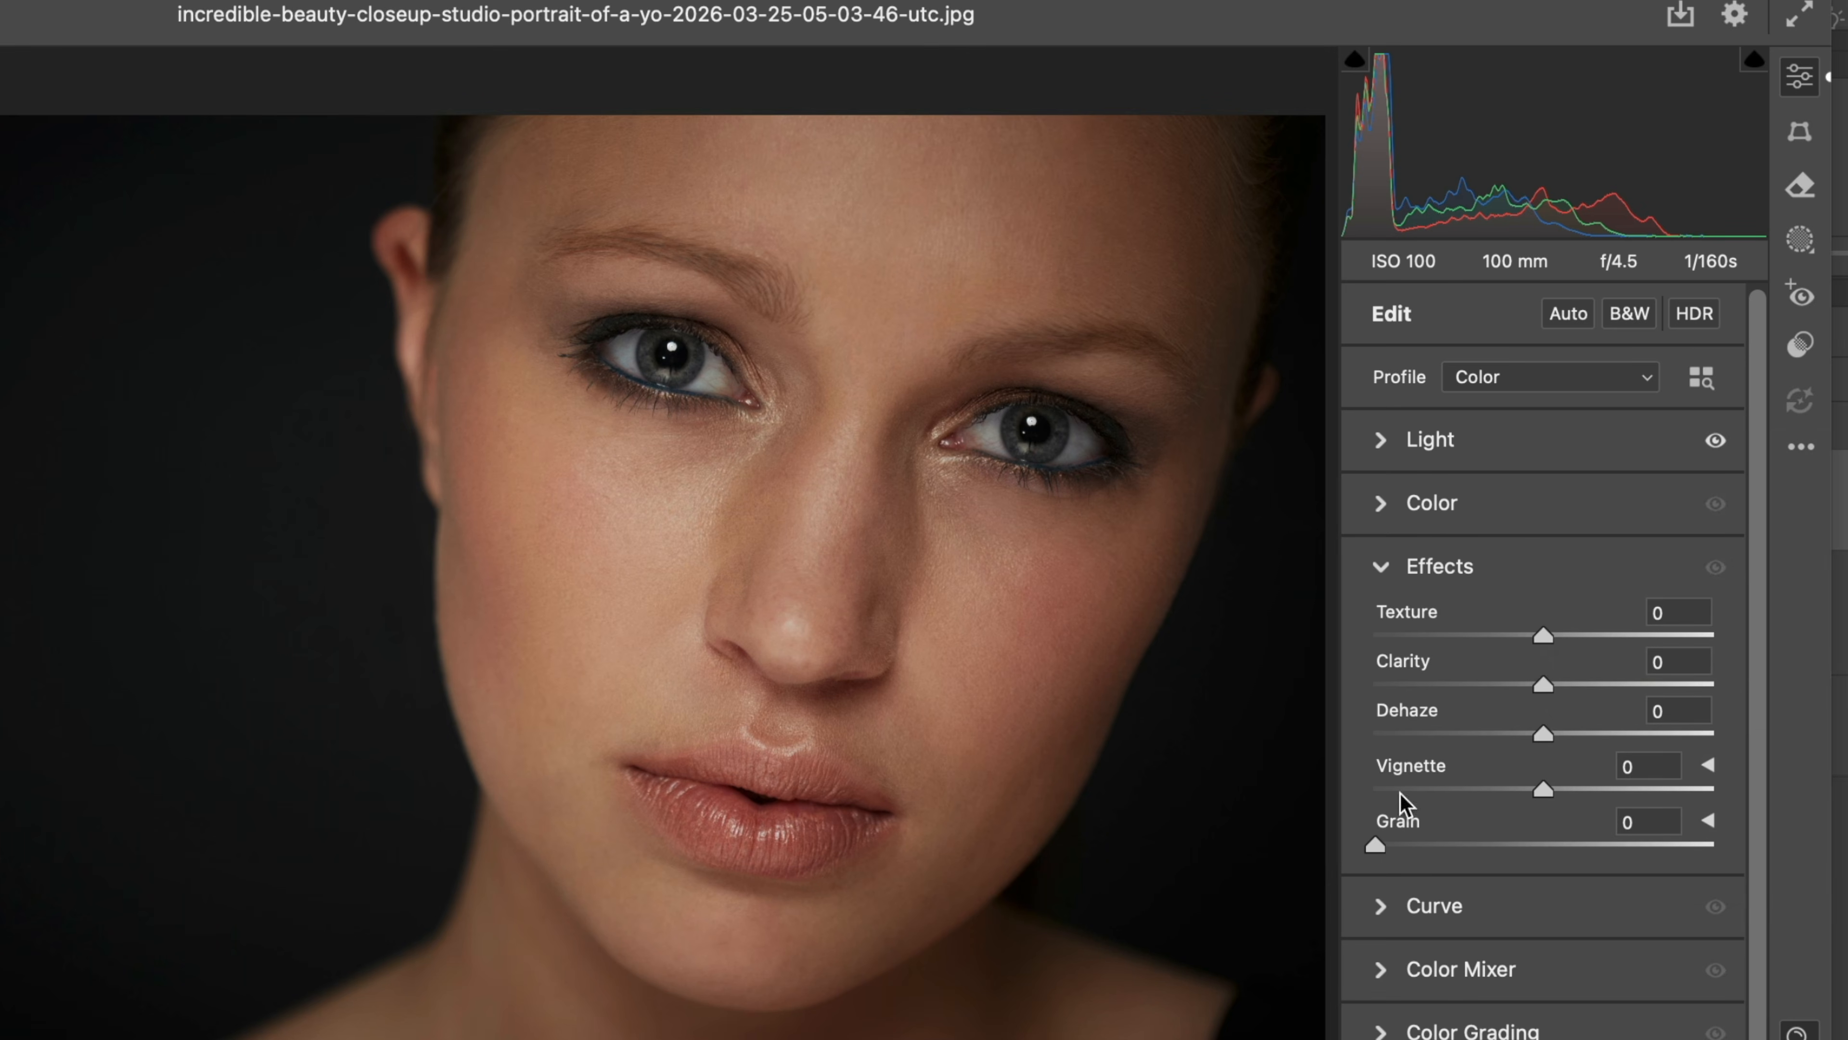
click(1381, 569)
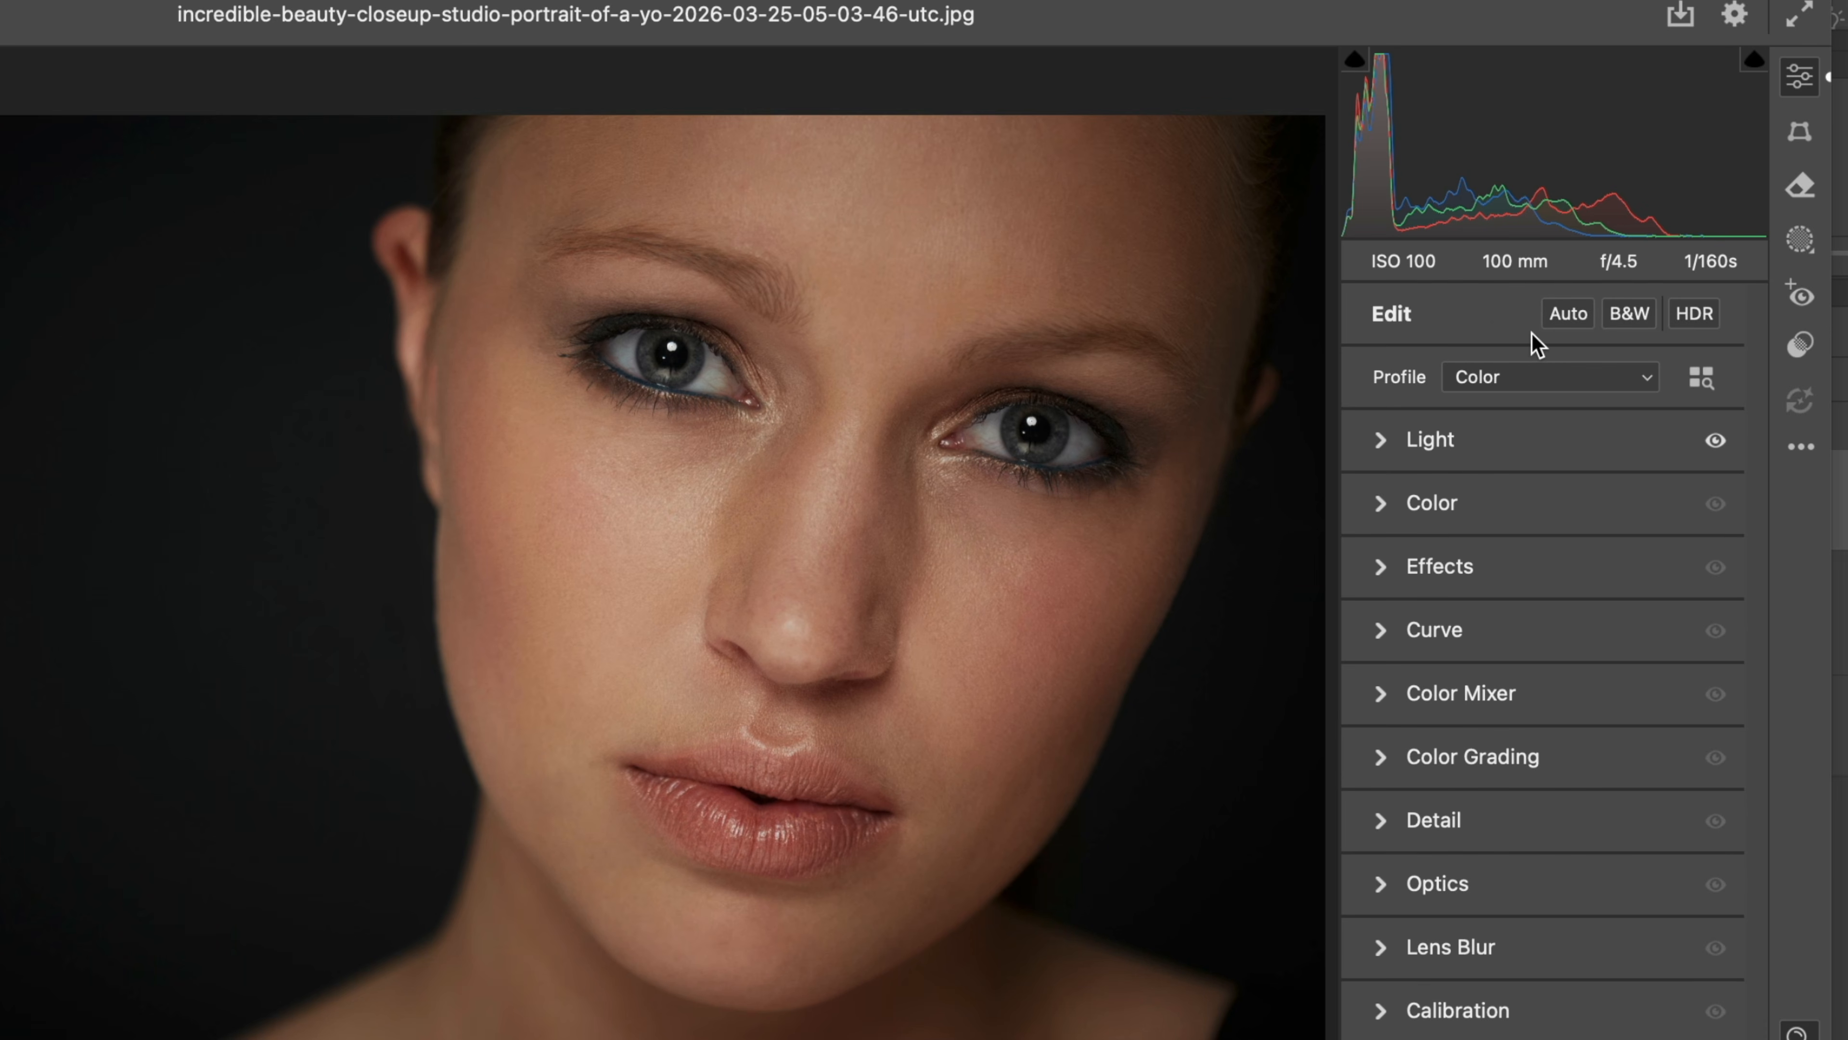
Create a people mask for Person 1 covering only the Eye Sclera.
click(1802, 241)
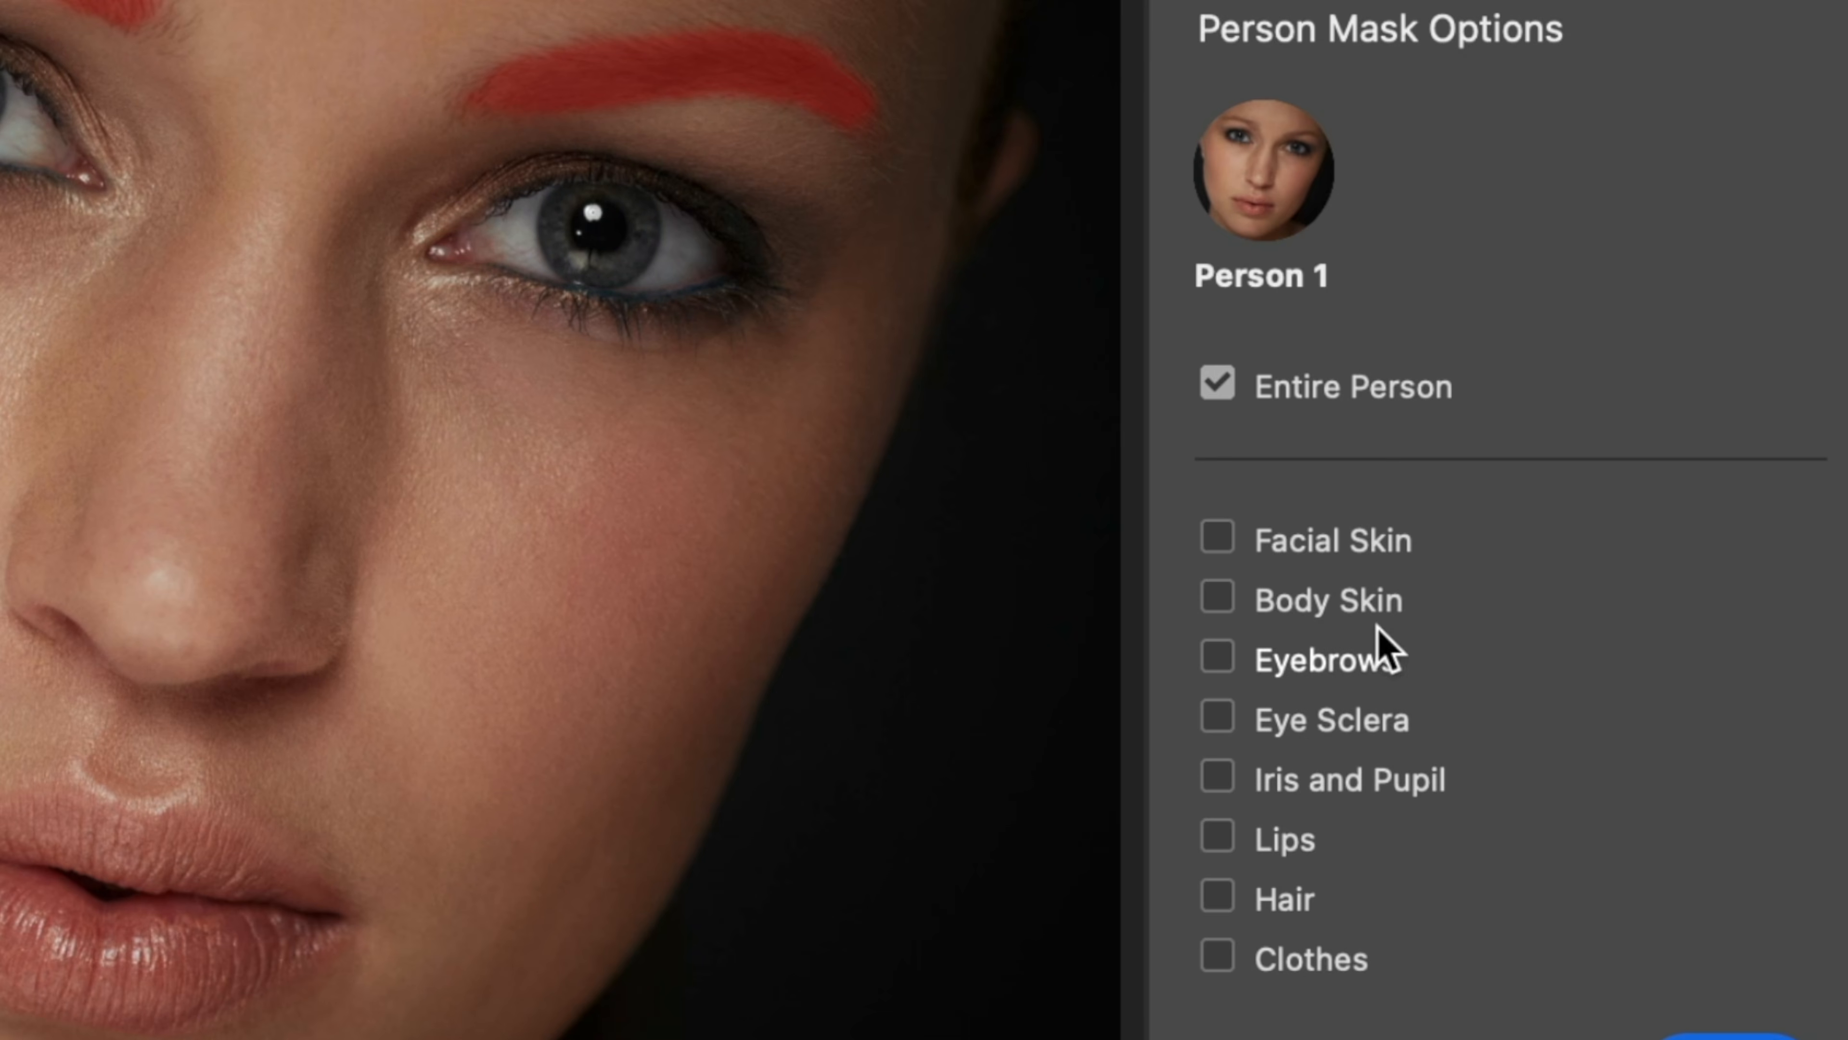
click(1229, 717)
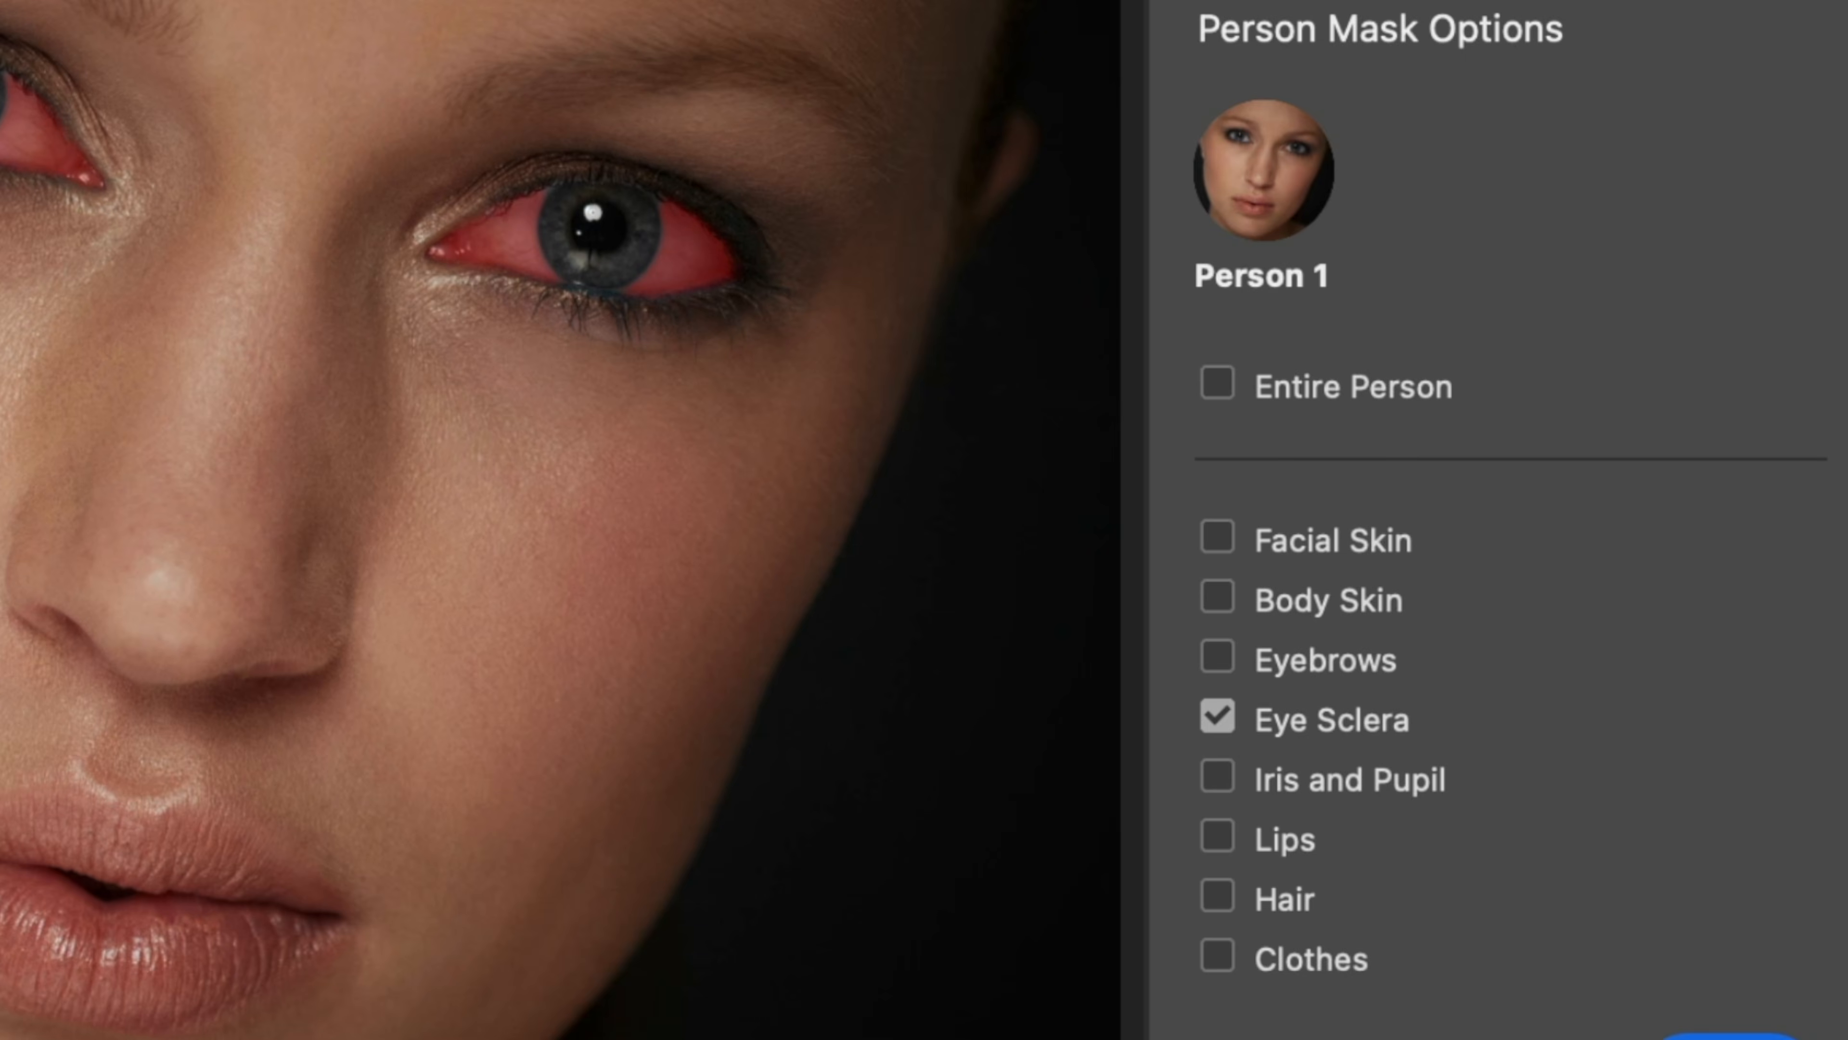
click(1729, 1037)
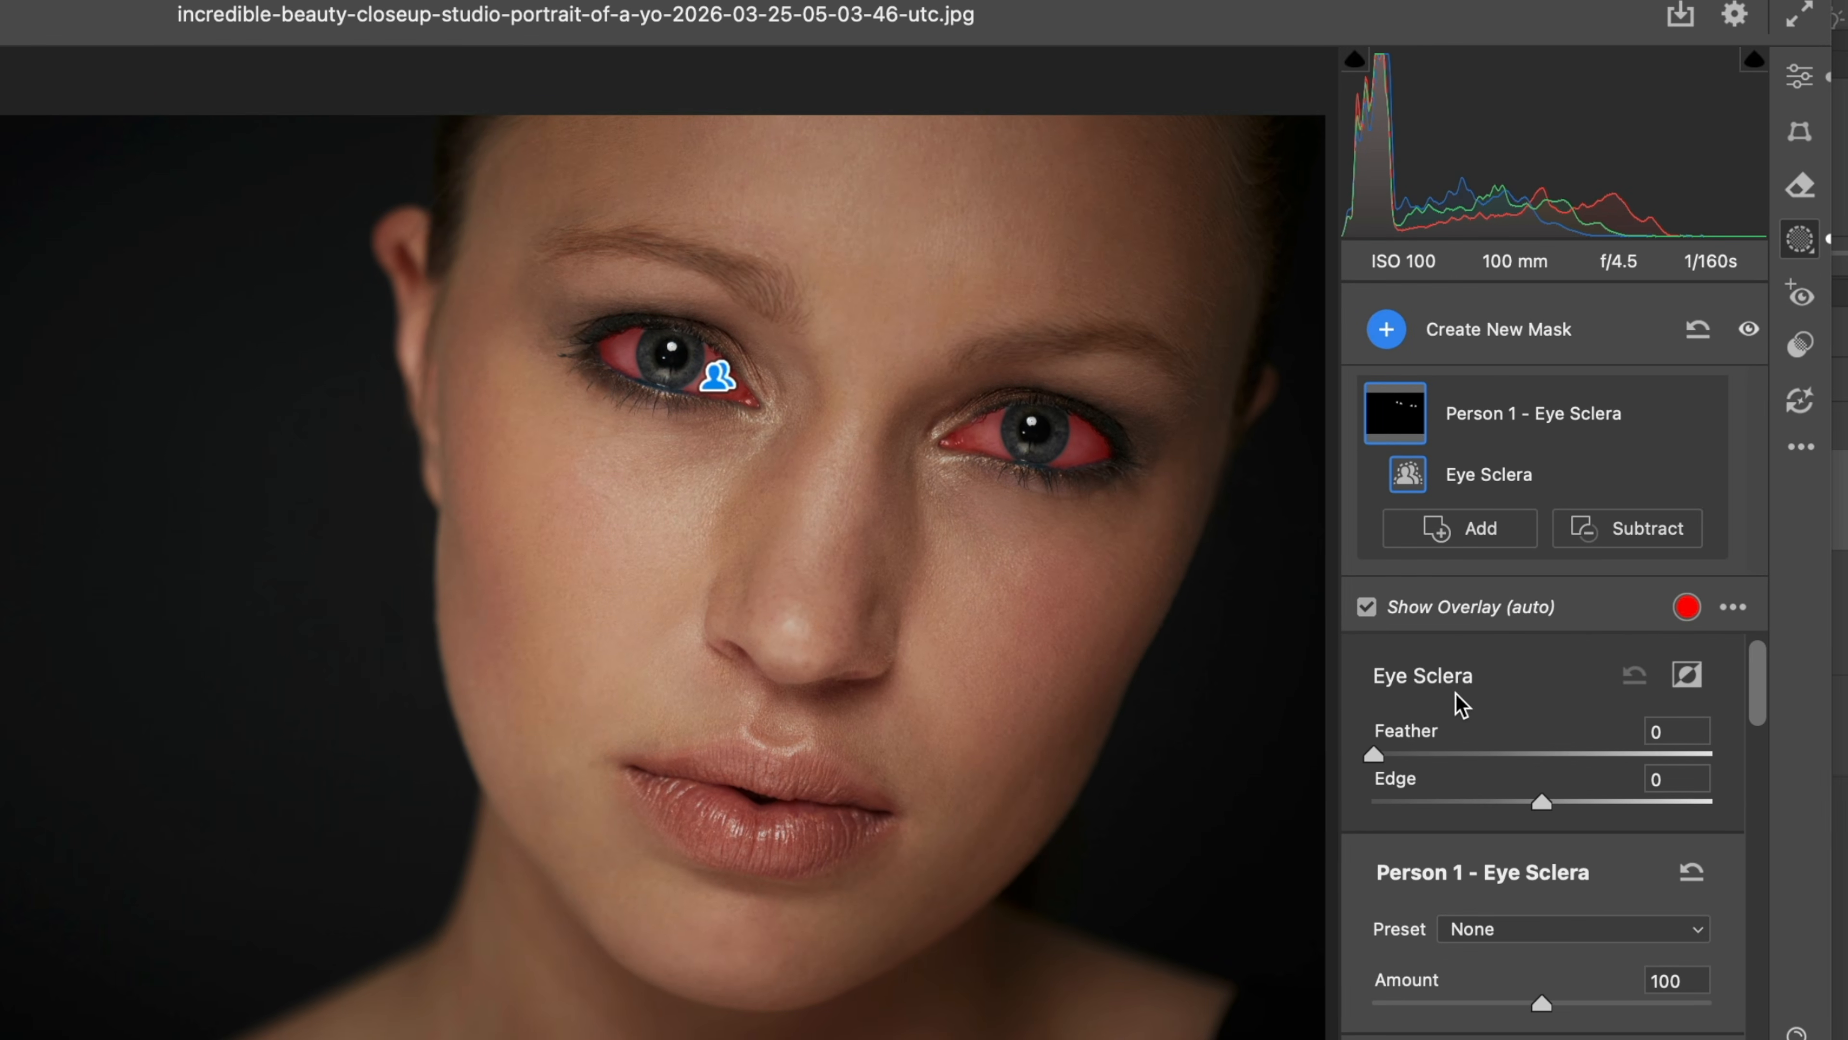
Set the eye sclera mask's Exposure to +0.40 and Temperature to -8, and apply the filter to the portrait.
scroll(1542, 801, down, 3)
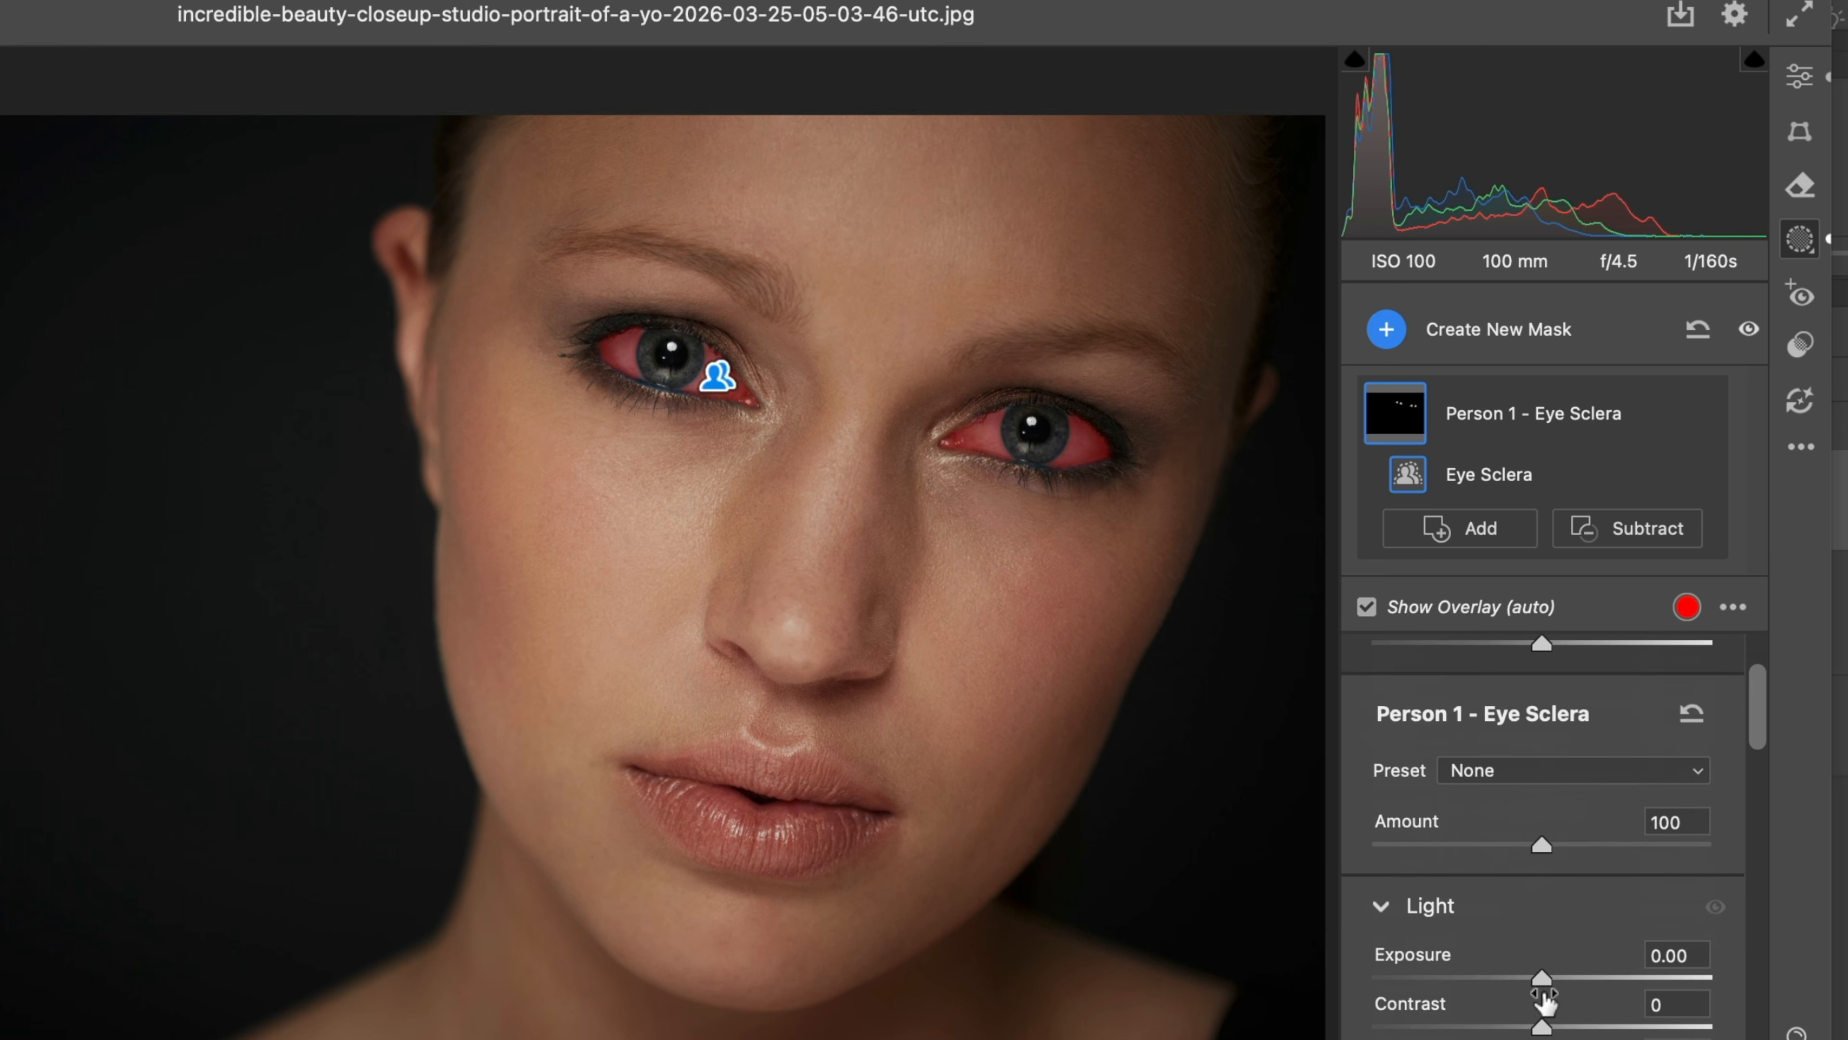
drag(1542, 979, 1560, 981)
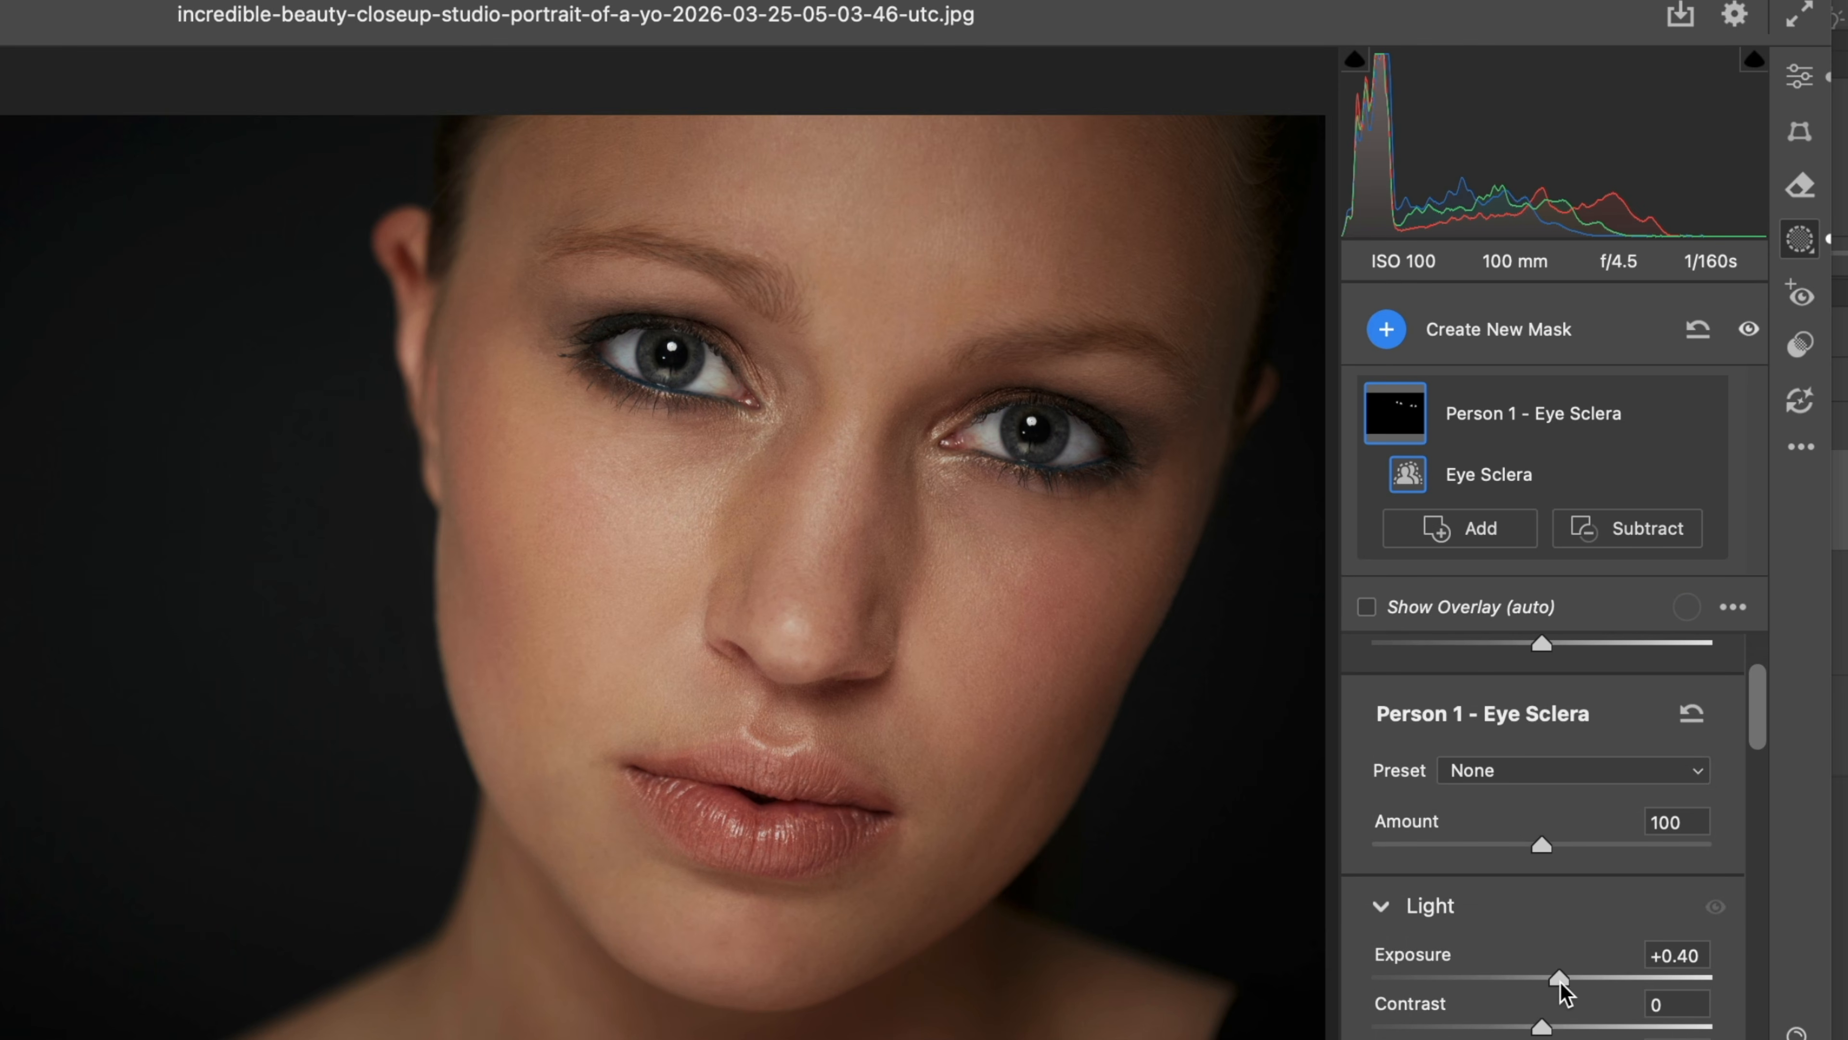
scroll(1560, 983, down, 8)
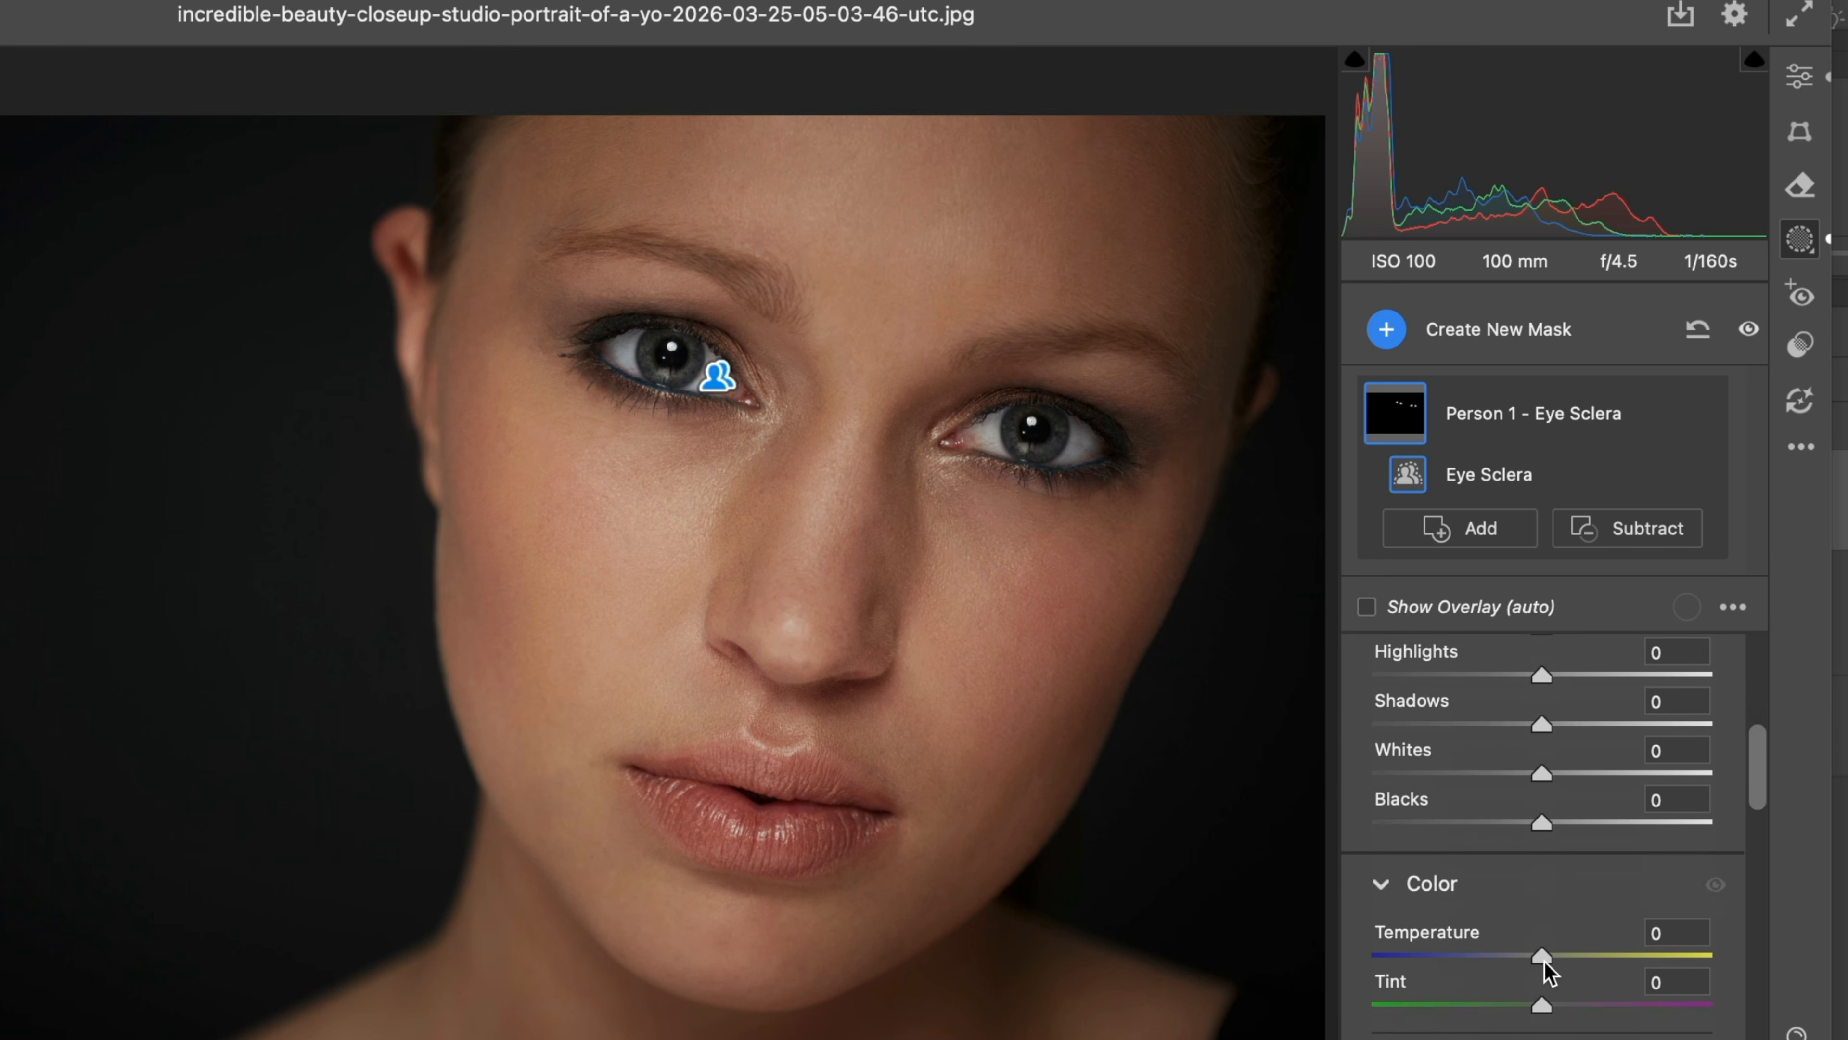
drag(1543, 961, 1533, 959)
scroll(1484, 823, up, 3)
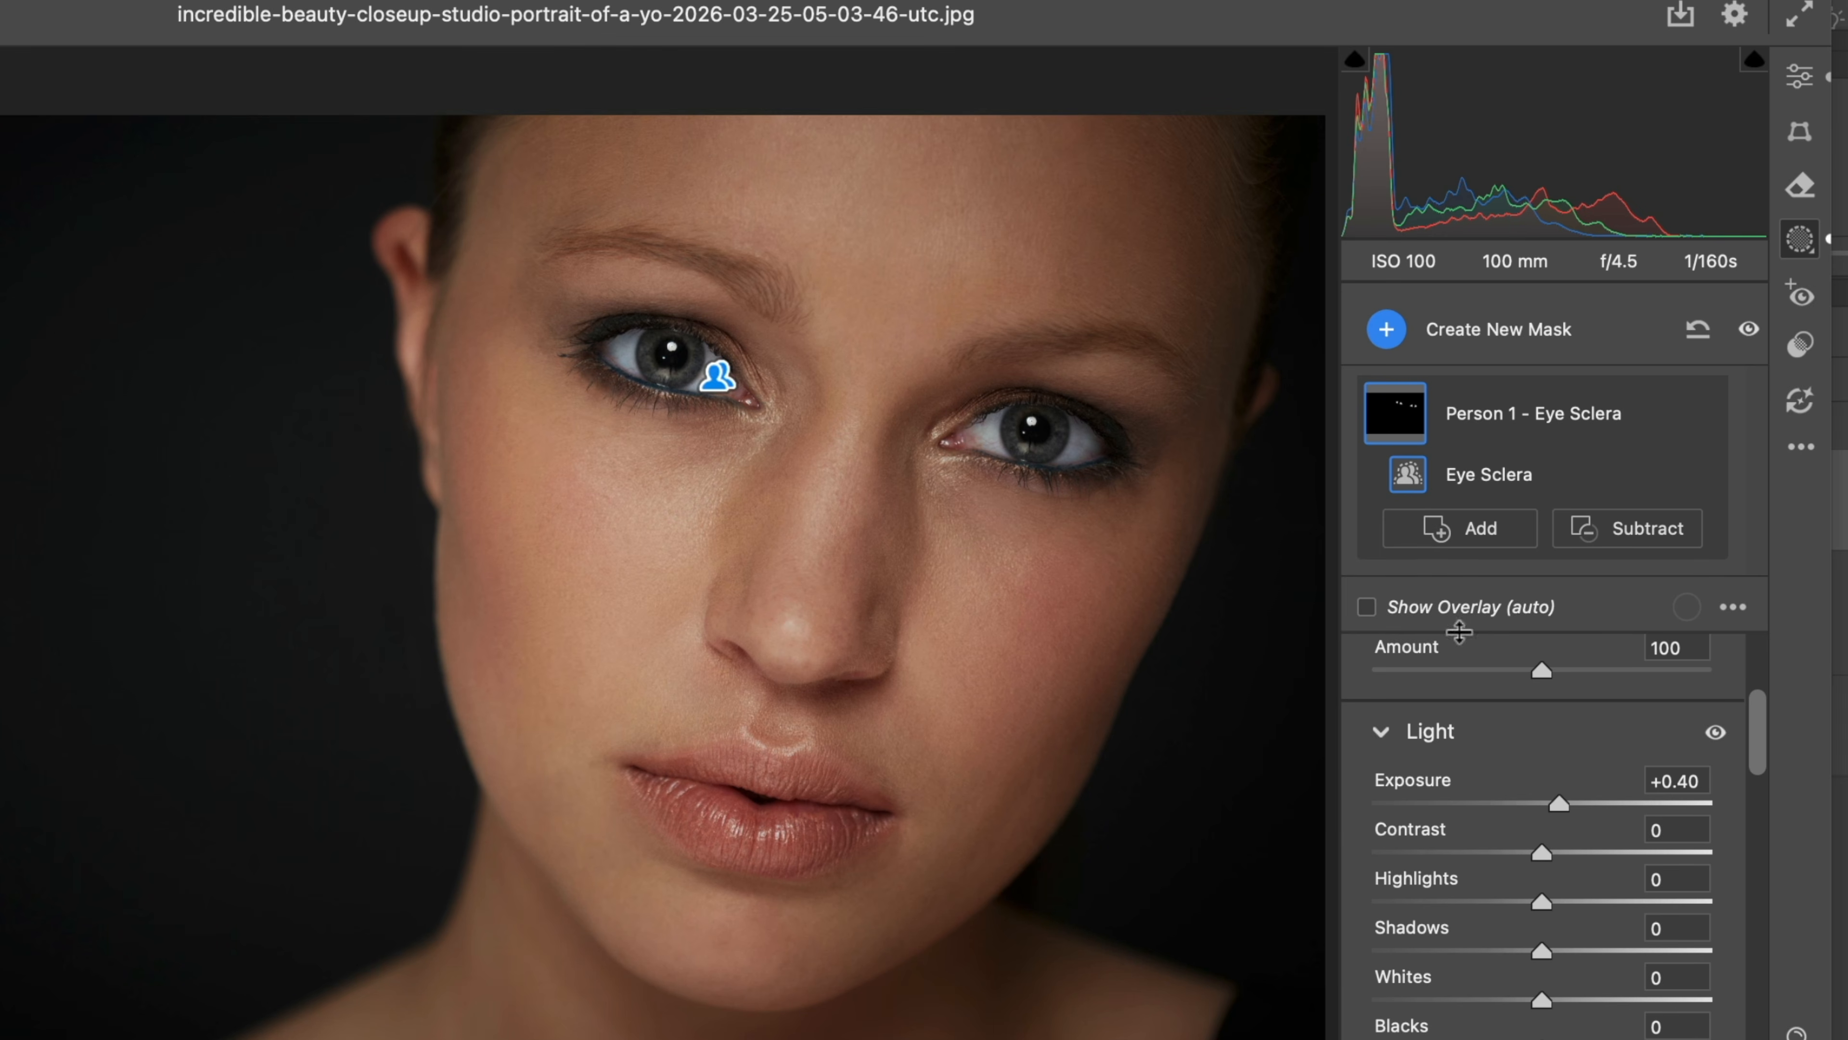
scroll(1457, 665, down, 3)
scroll(1457, 665, down, 5)
scroll(1456, 660, up, 4)
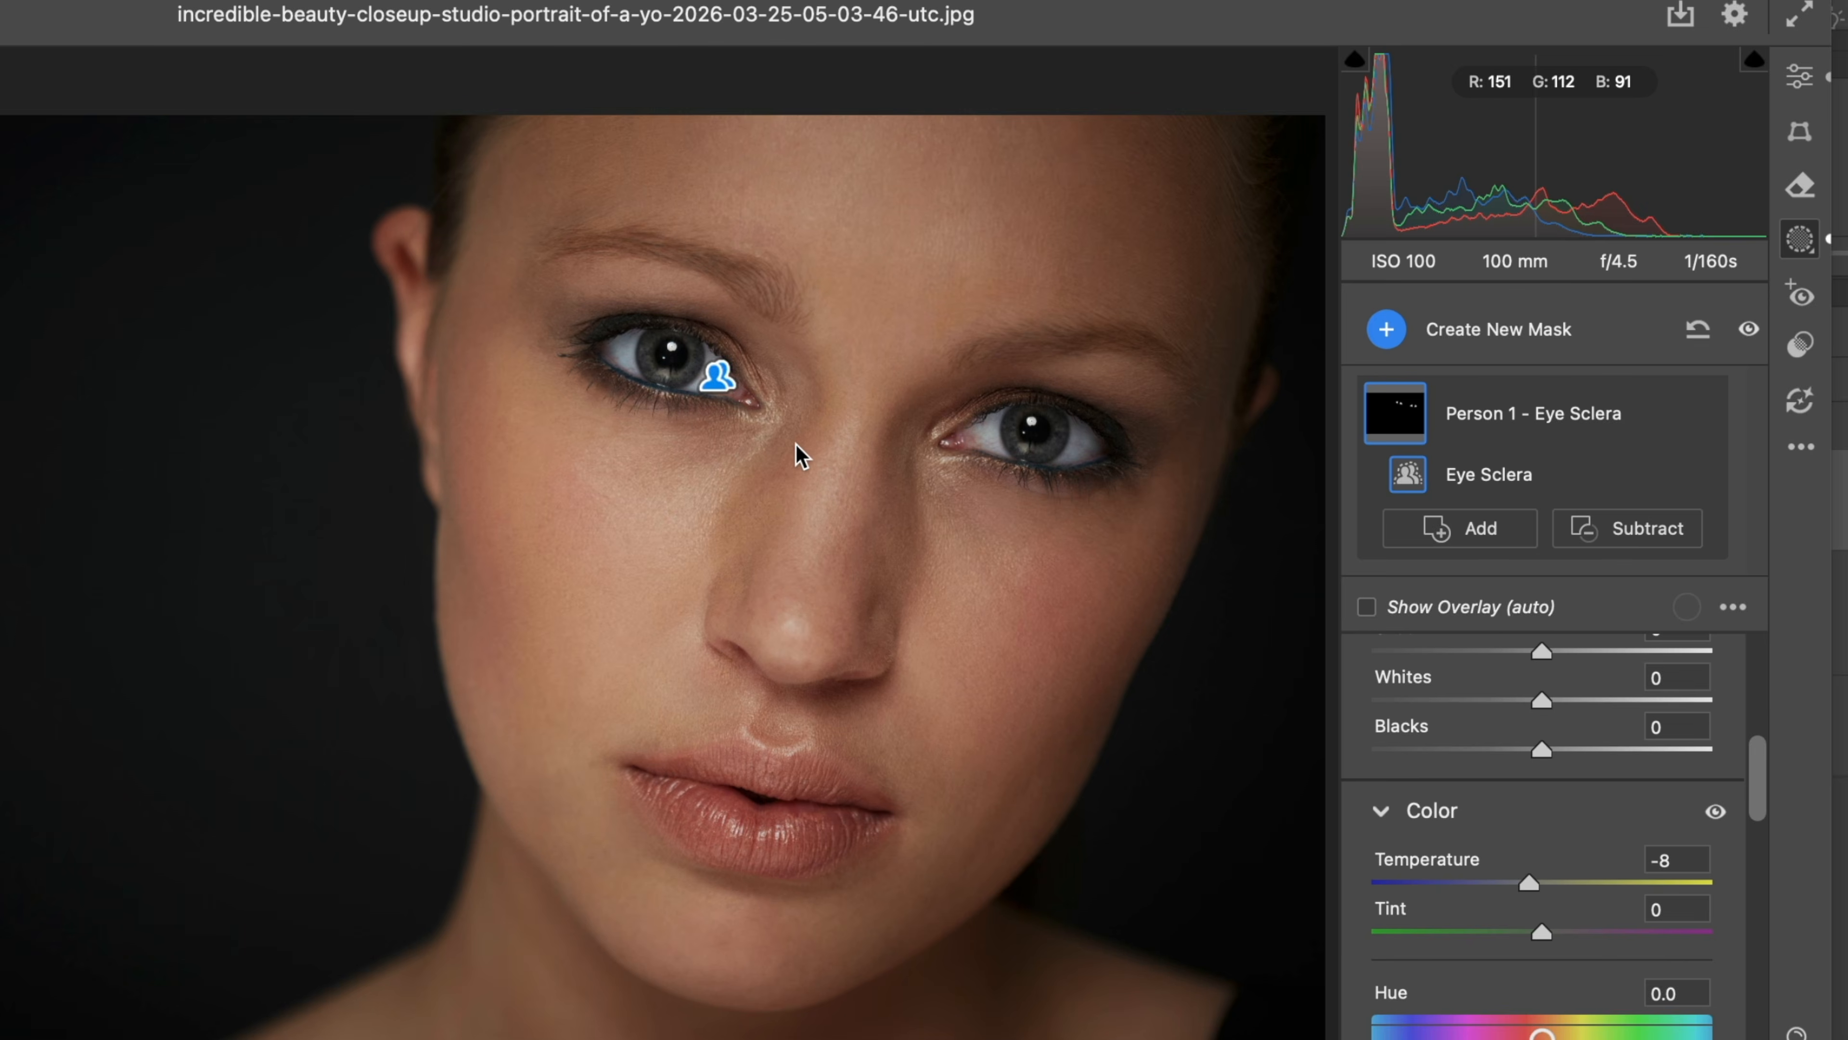
key(Return)
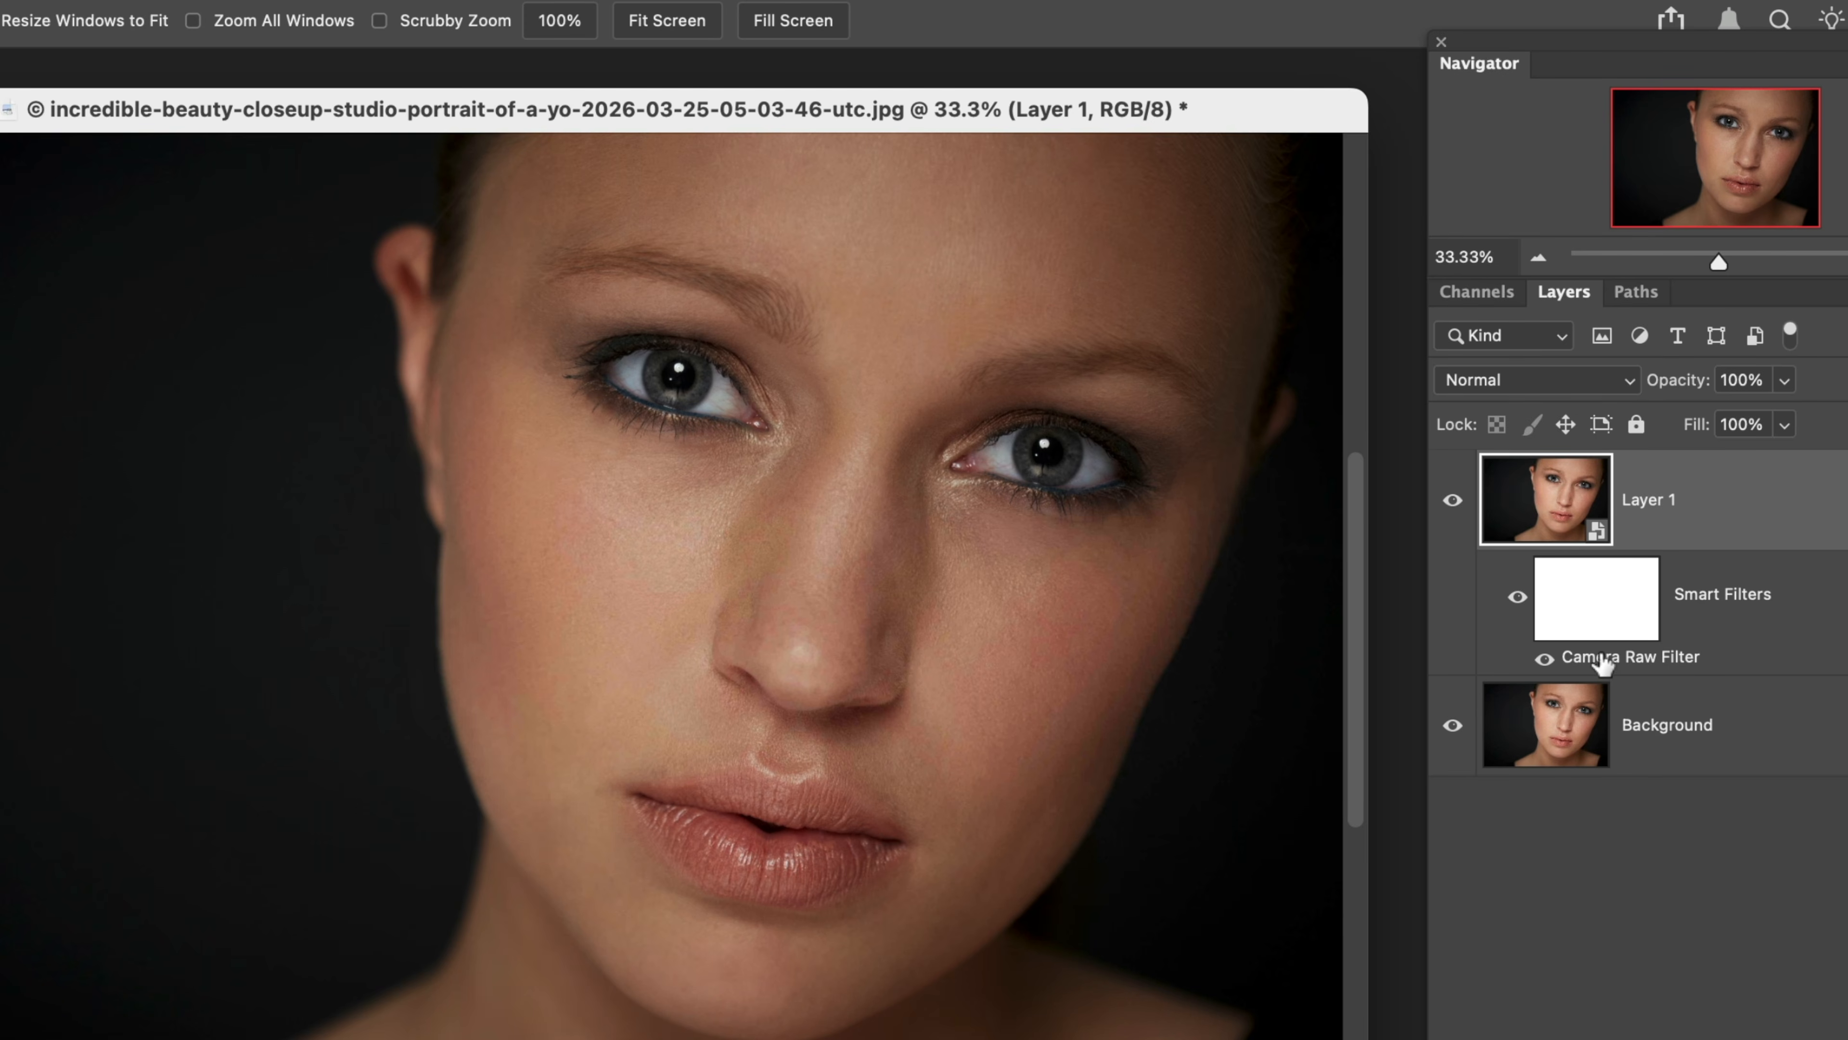
Reopen the portrait layer's Camera Raw smart filter and set Highlights to +23.
double_click(1606, 659)
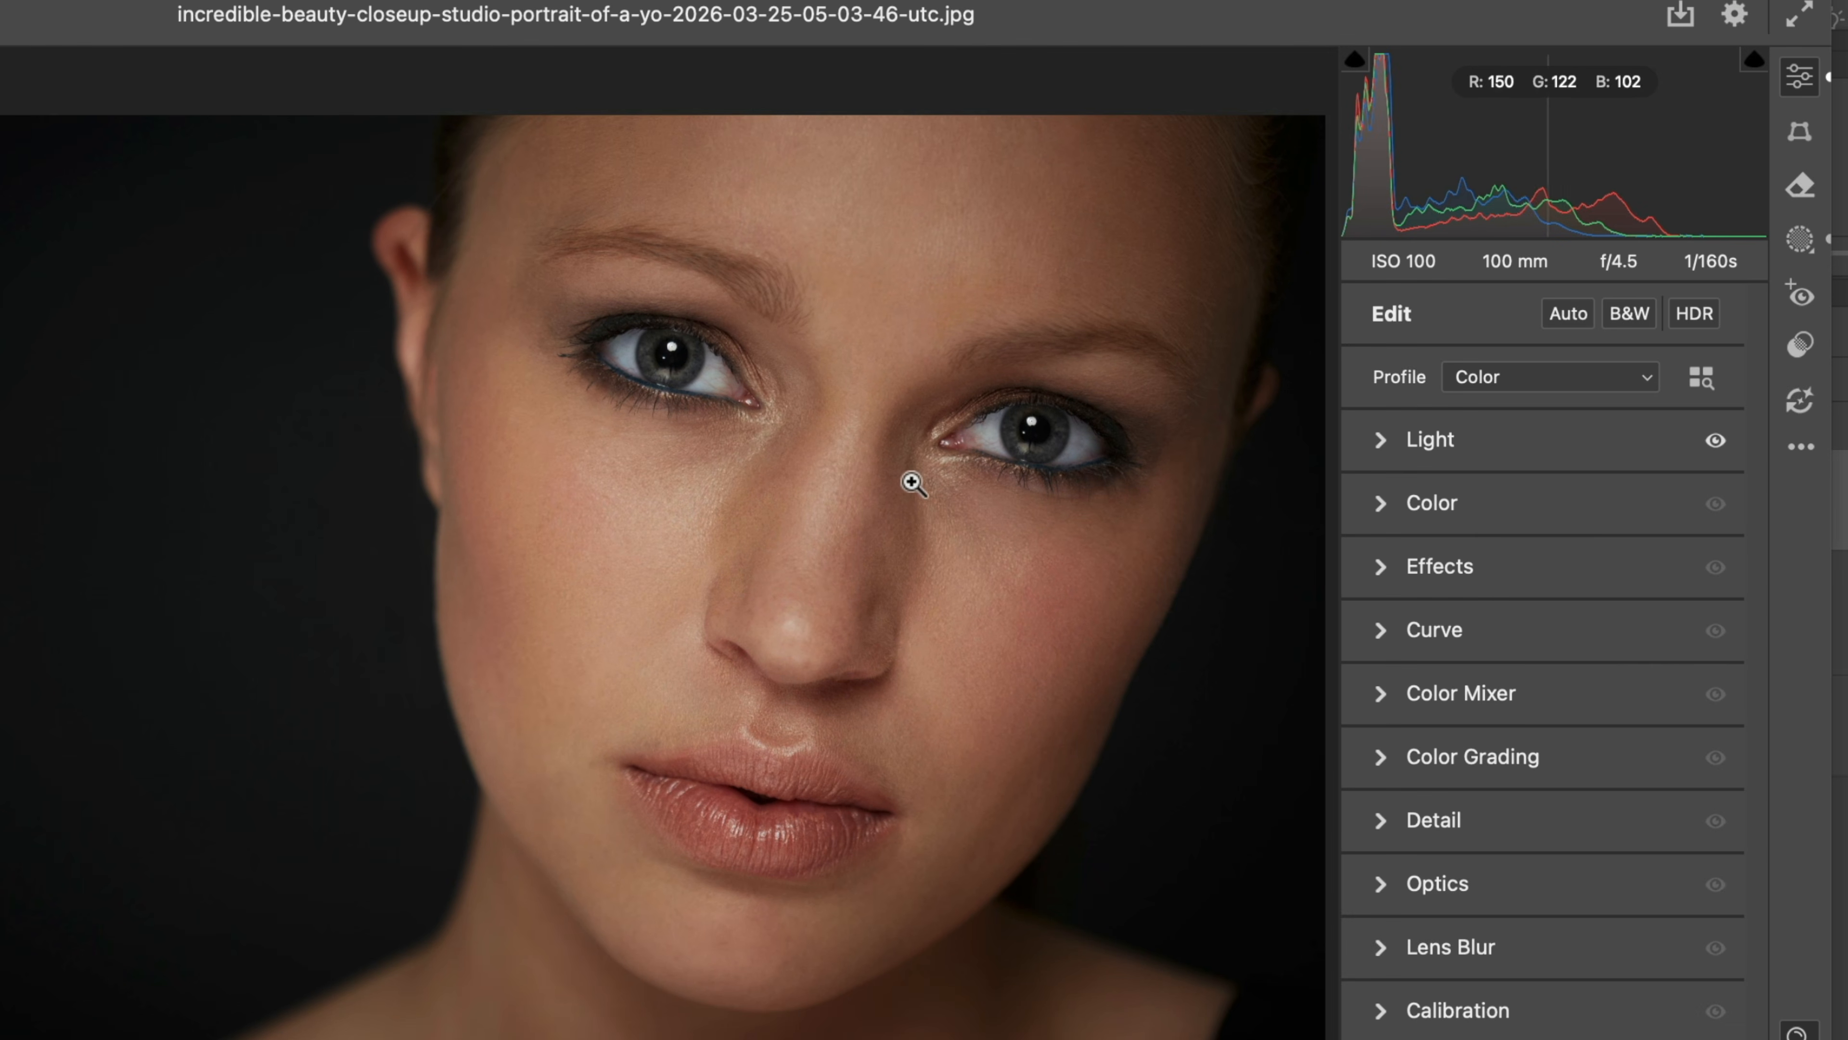
click(1380, 440)
drag(1537, 623, 1573, 608)
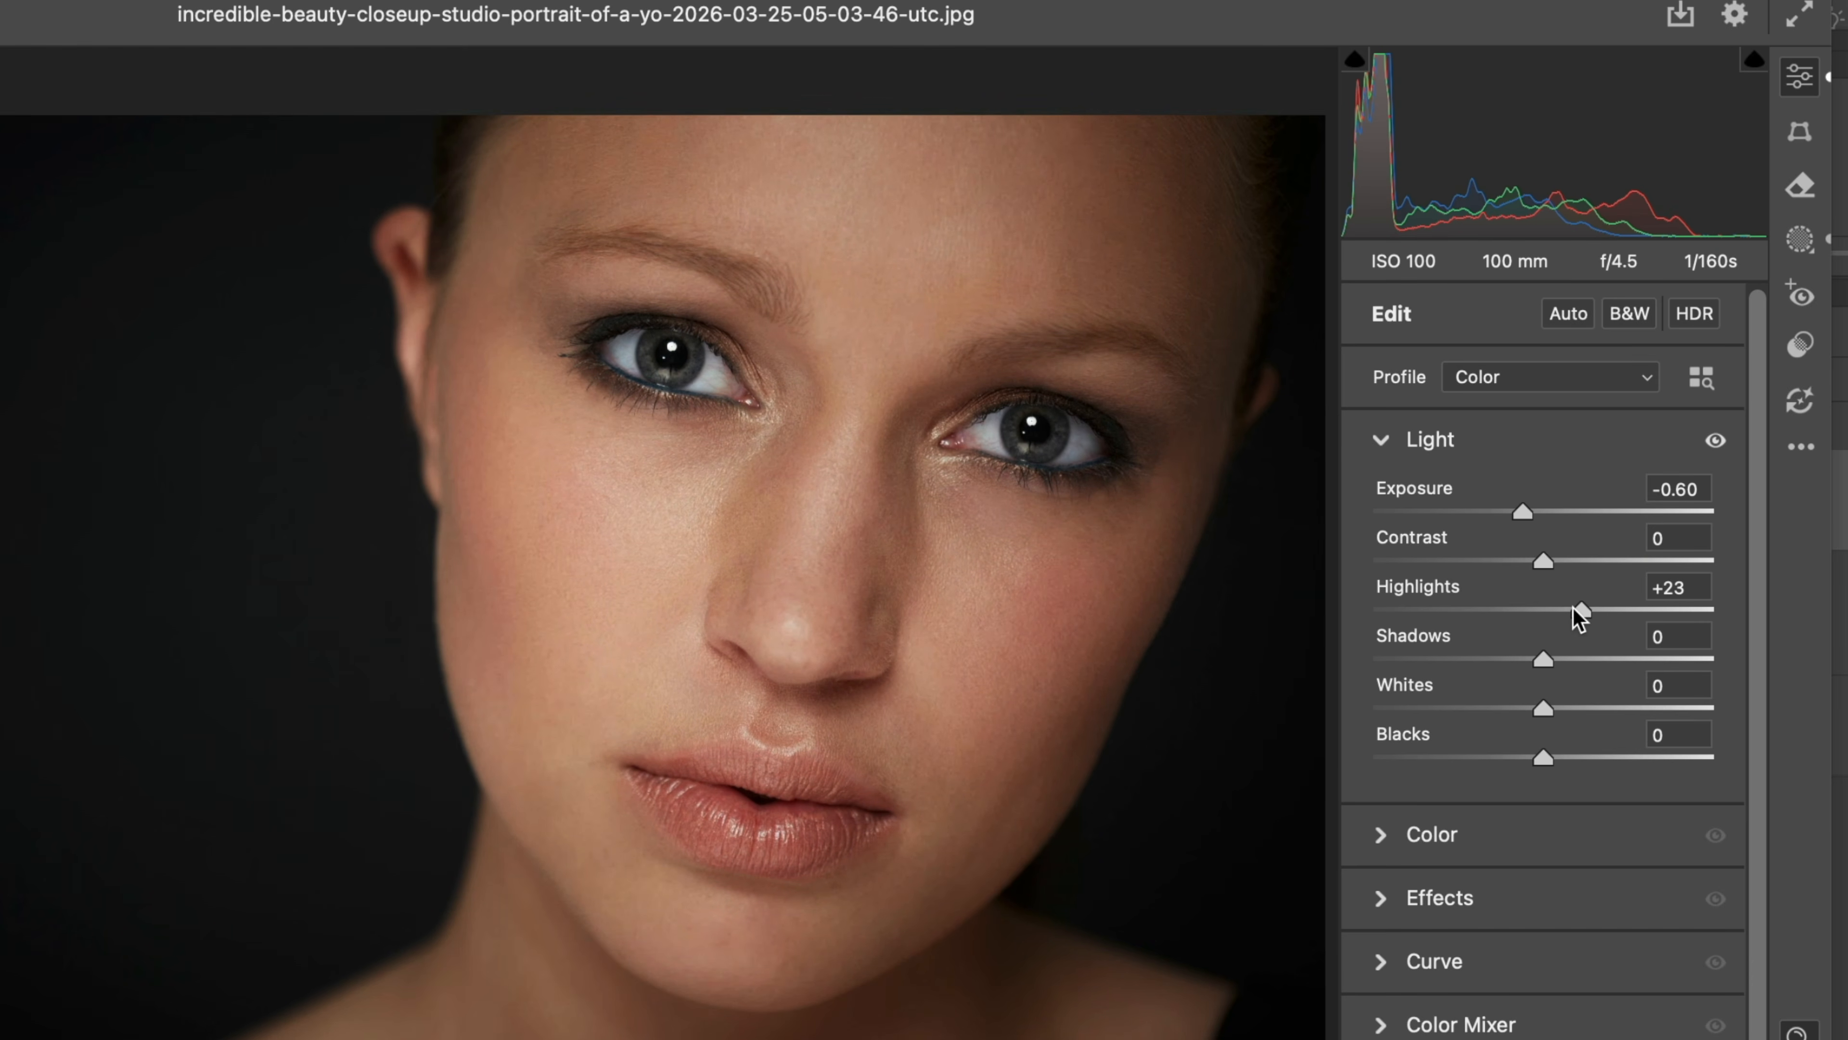
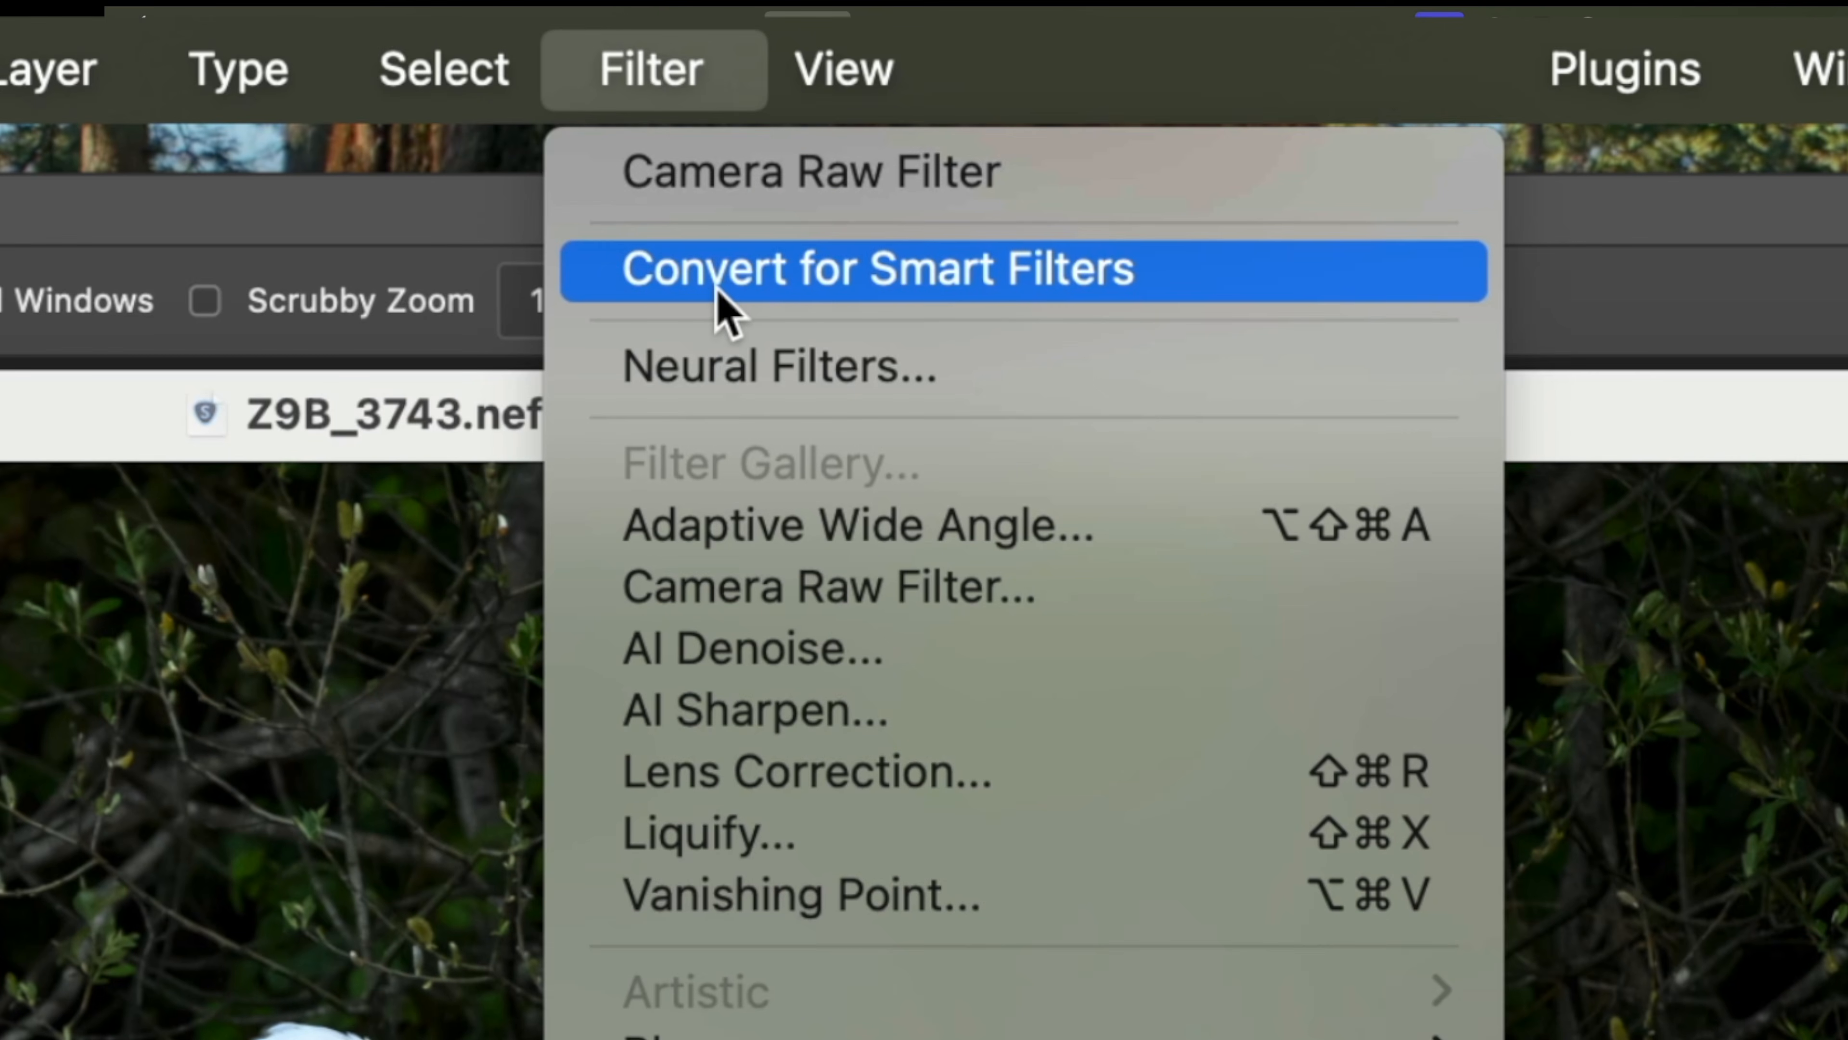
Convert Layer 1 of Z9B_3743.nef for smart filters and set Exposure to +0.15 in the Camera Raw Filter.
click(721, 271)
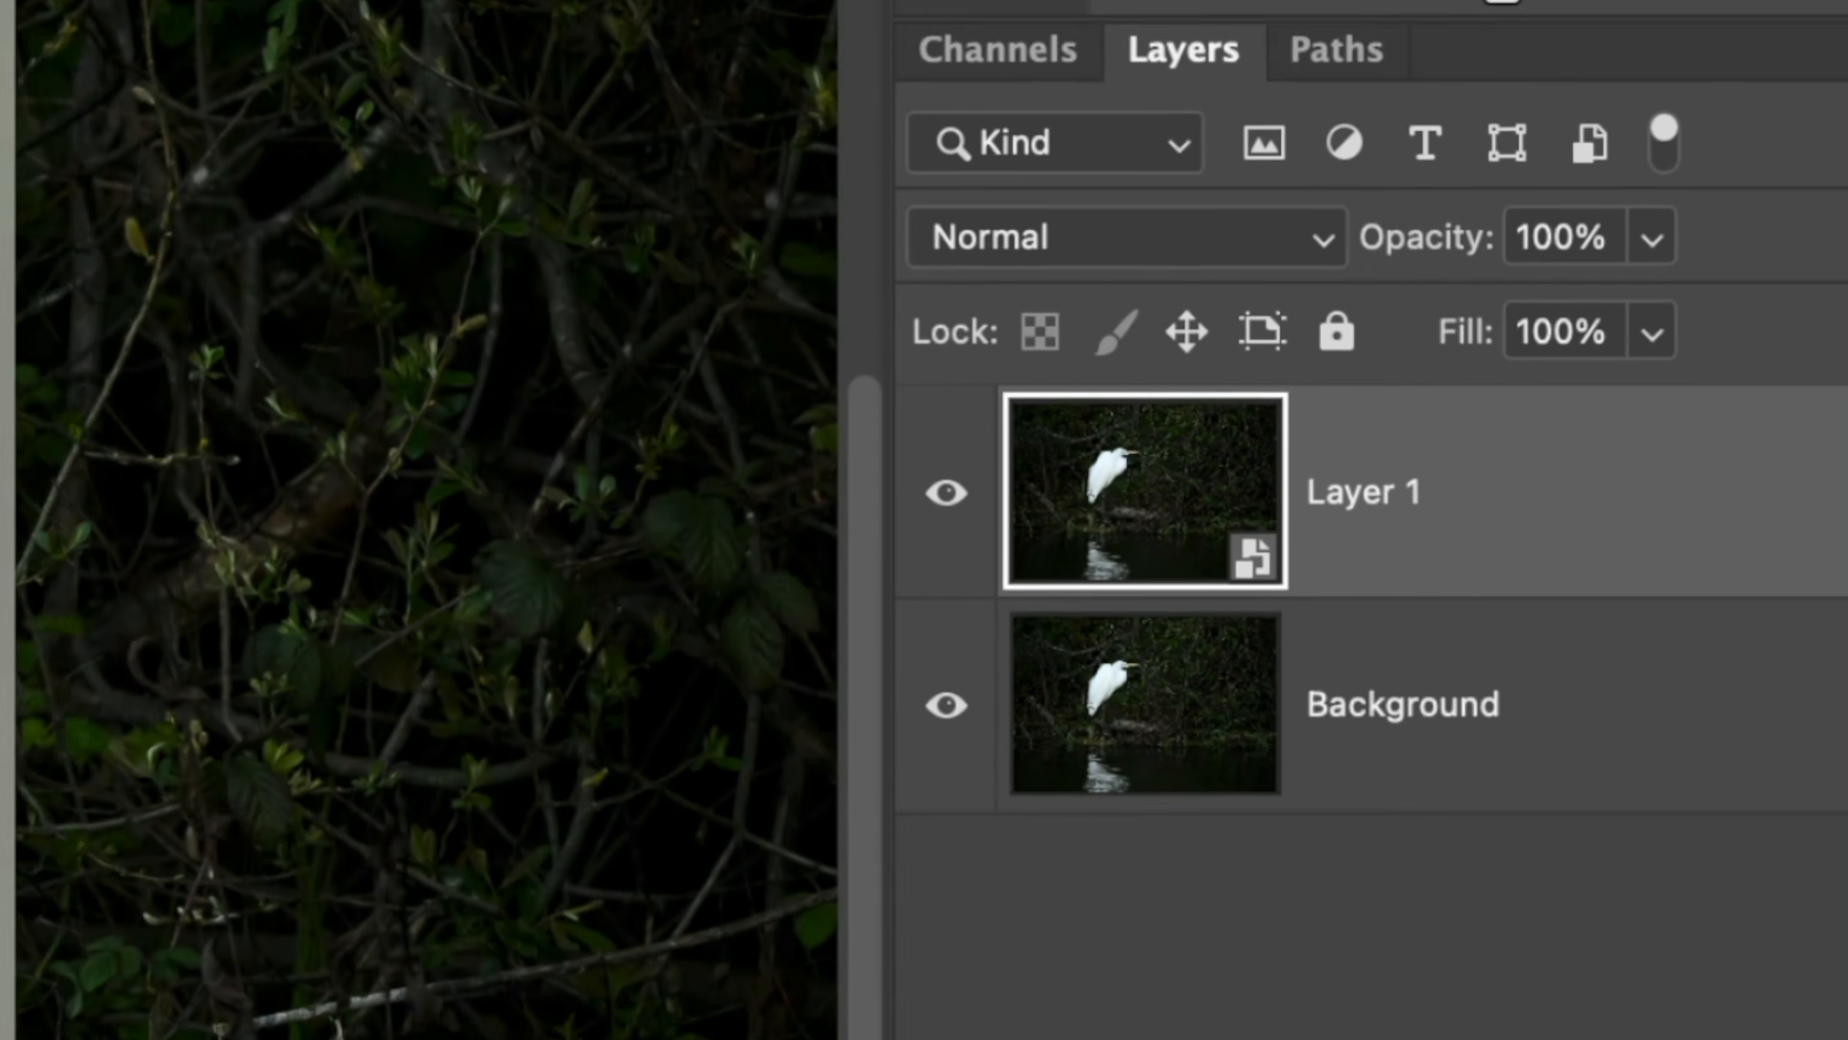
click(806, 26)
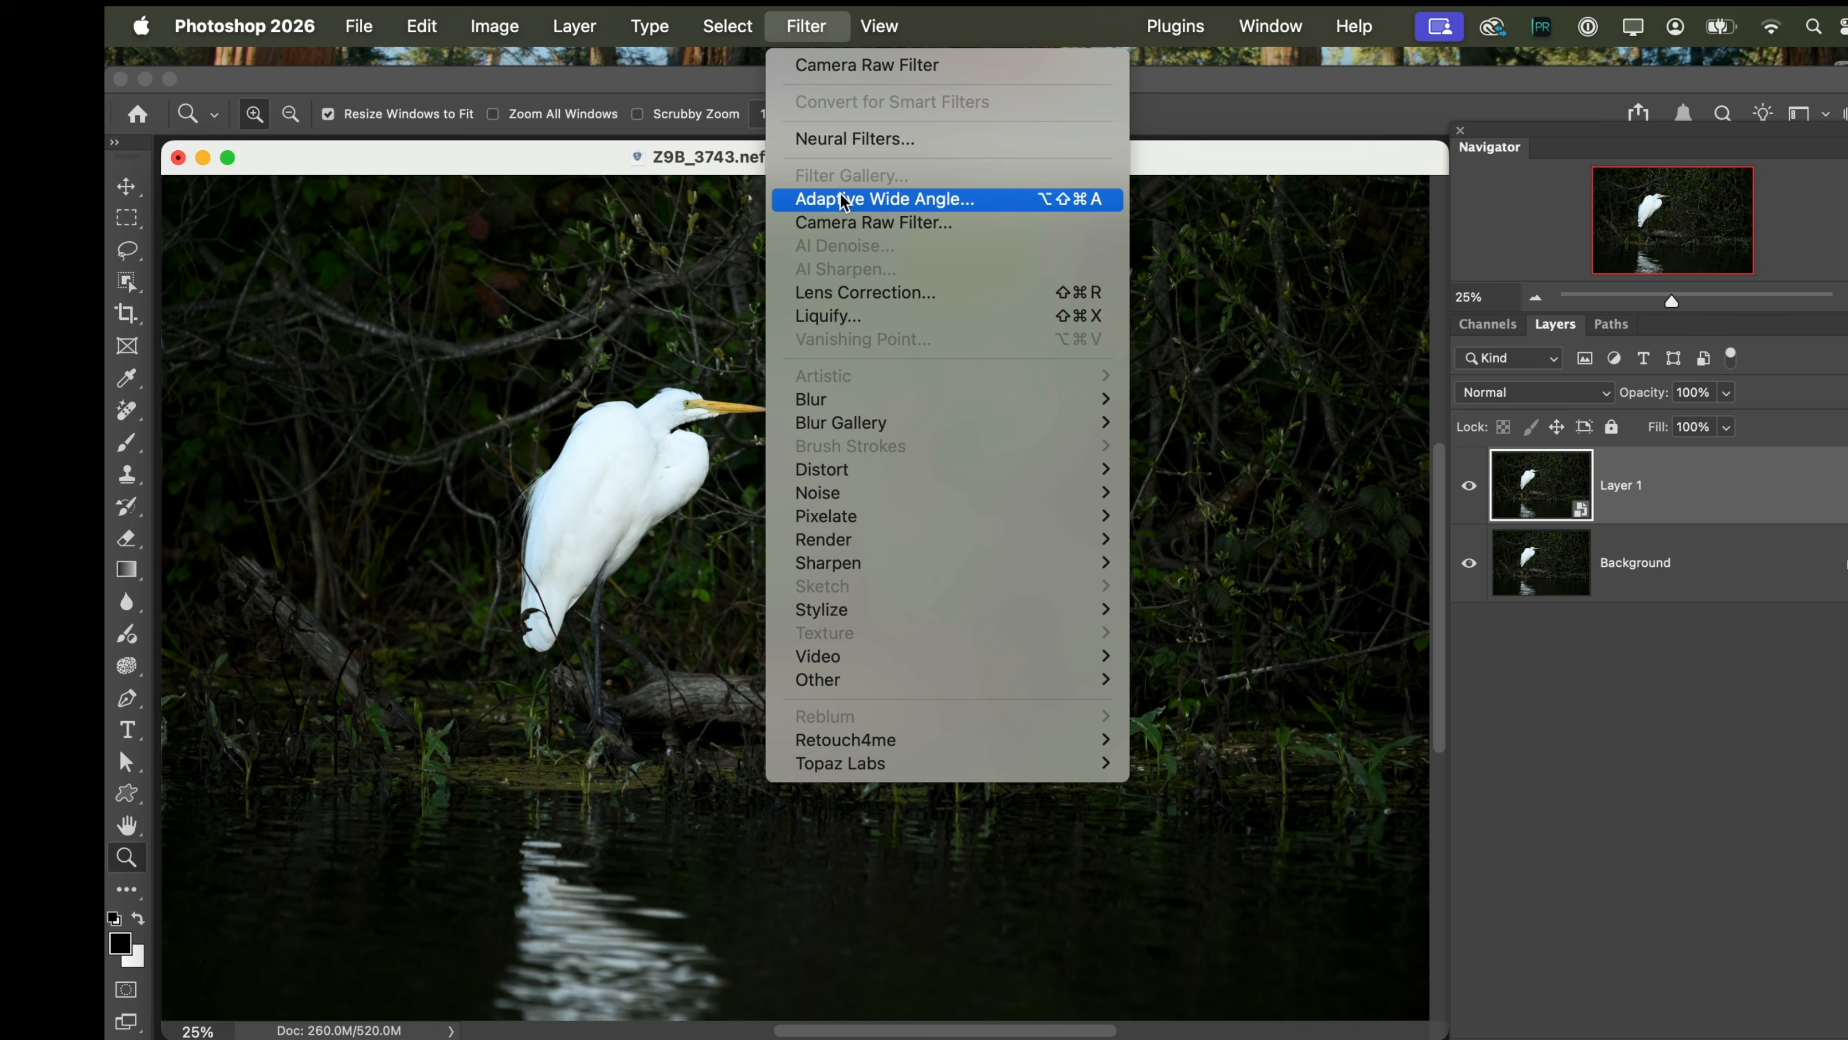
click(848, 222)
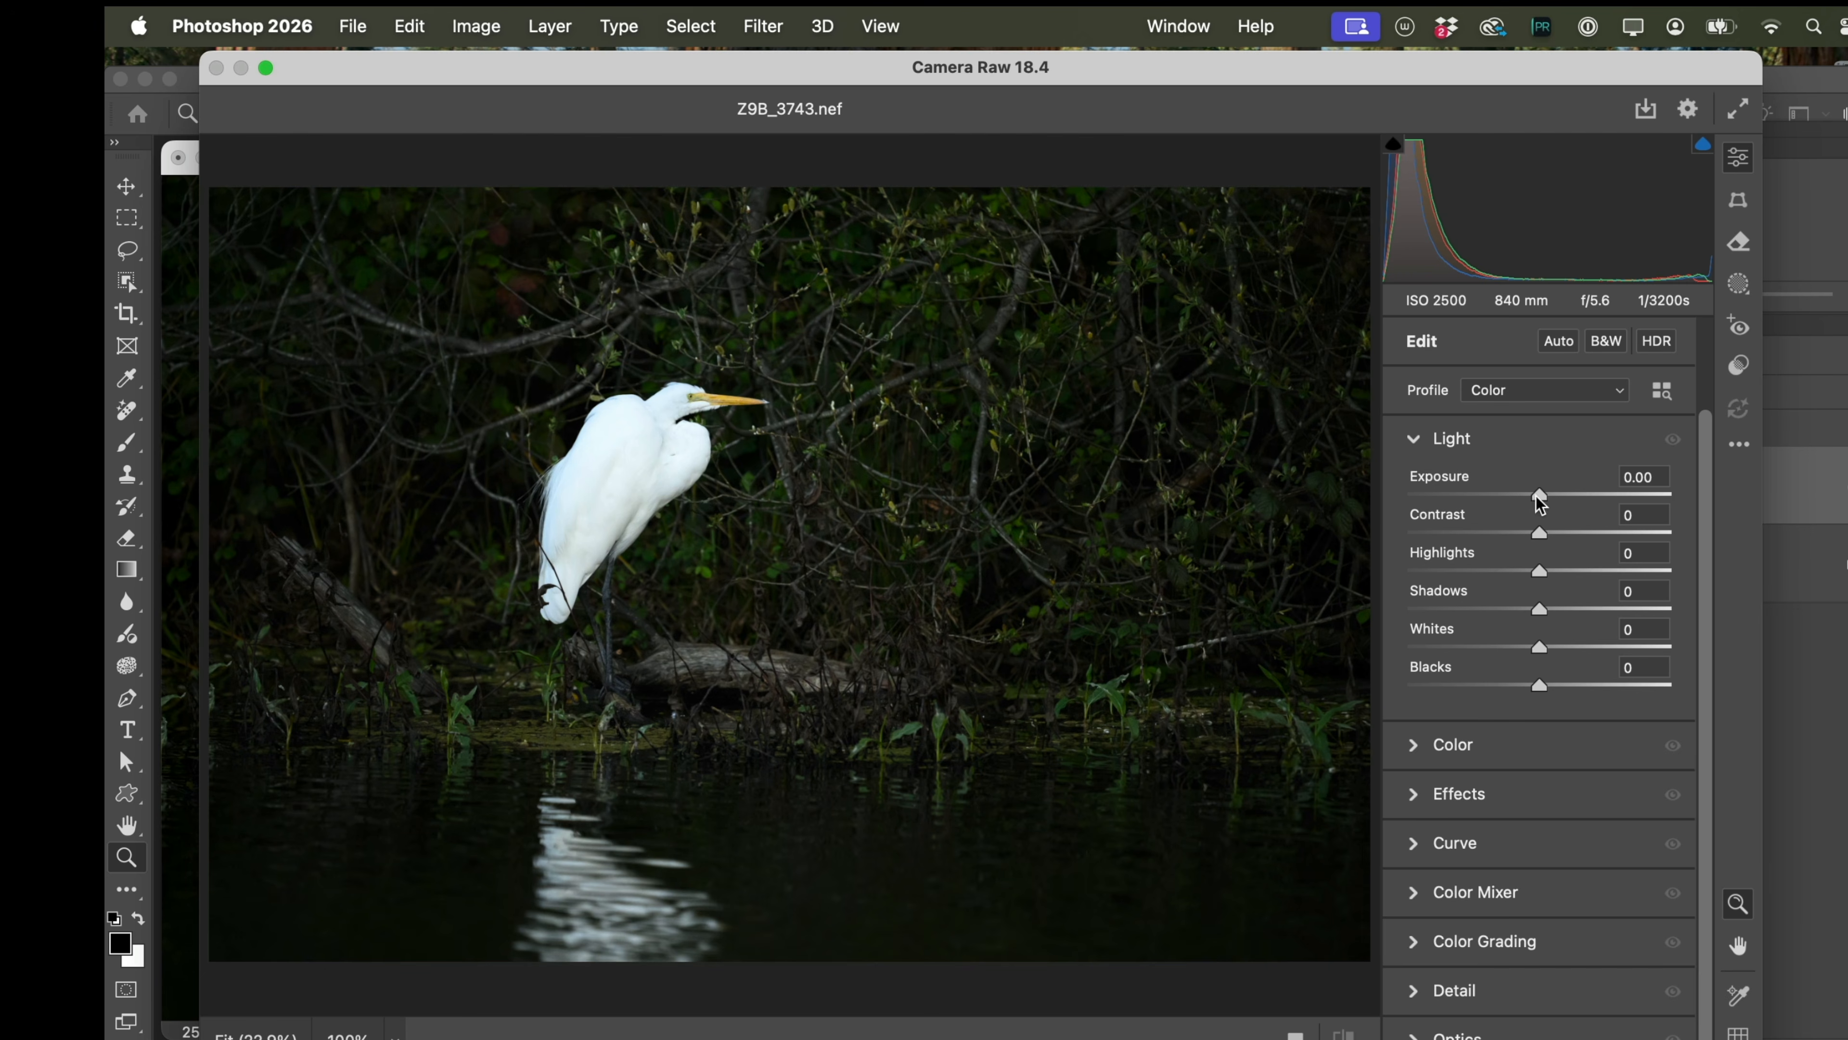
drag(1535, 495, 1540, 496)
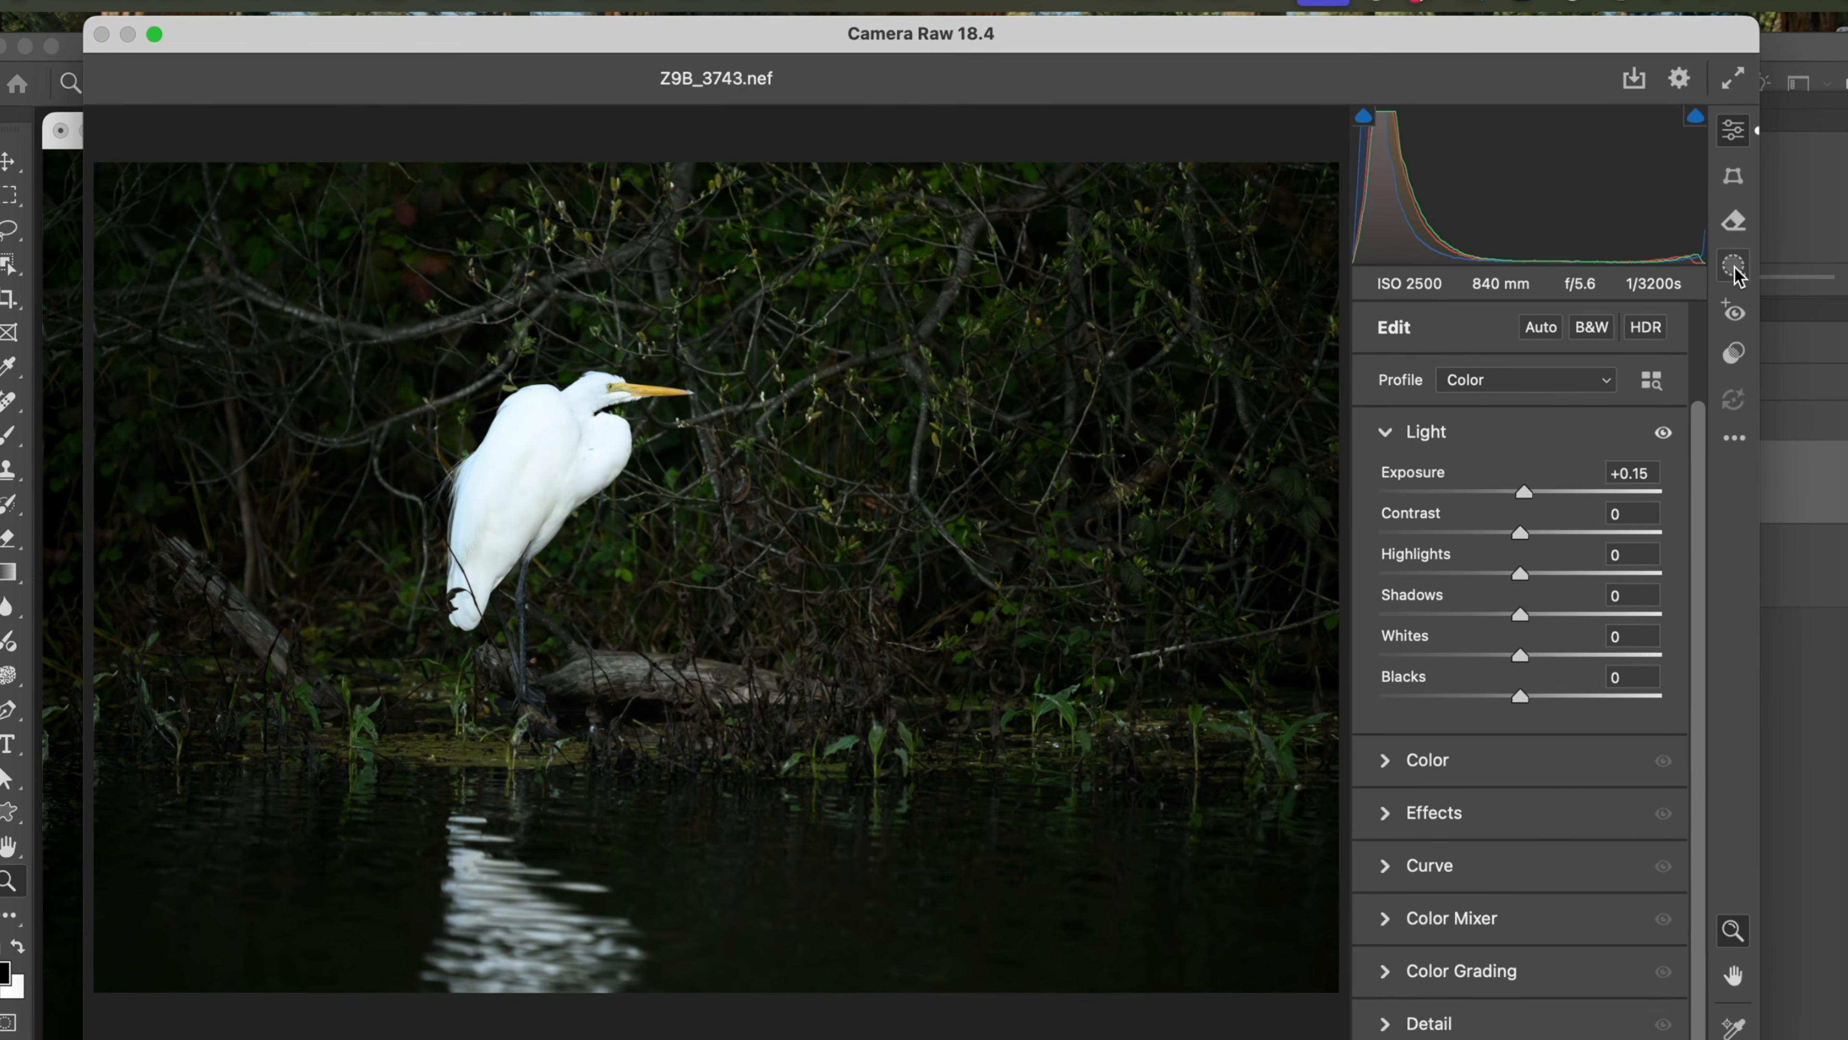
Create a diagonal linear gradient mask across the egret, make it bidirectional and adjust its band to center on the bird.
click(1738, 284)
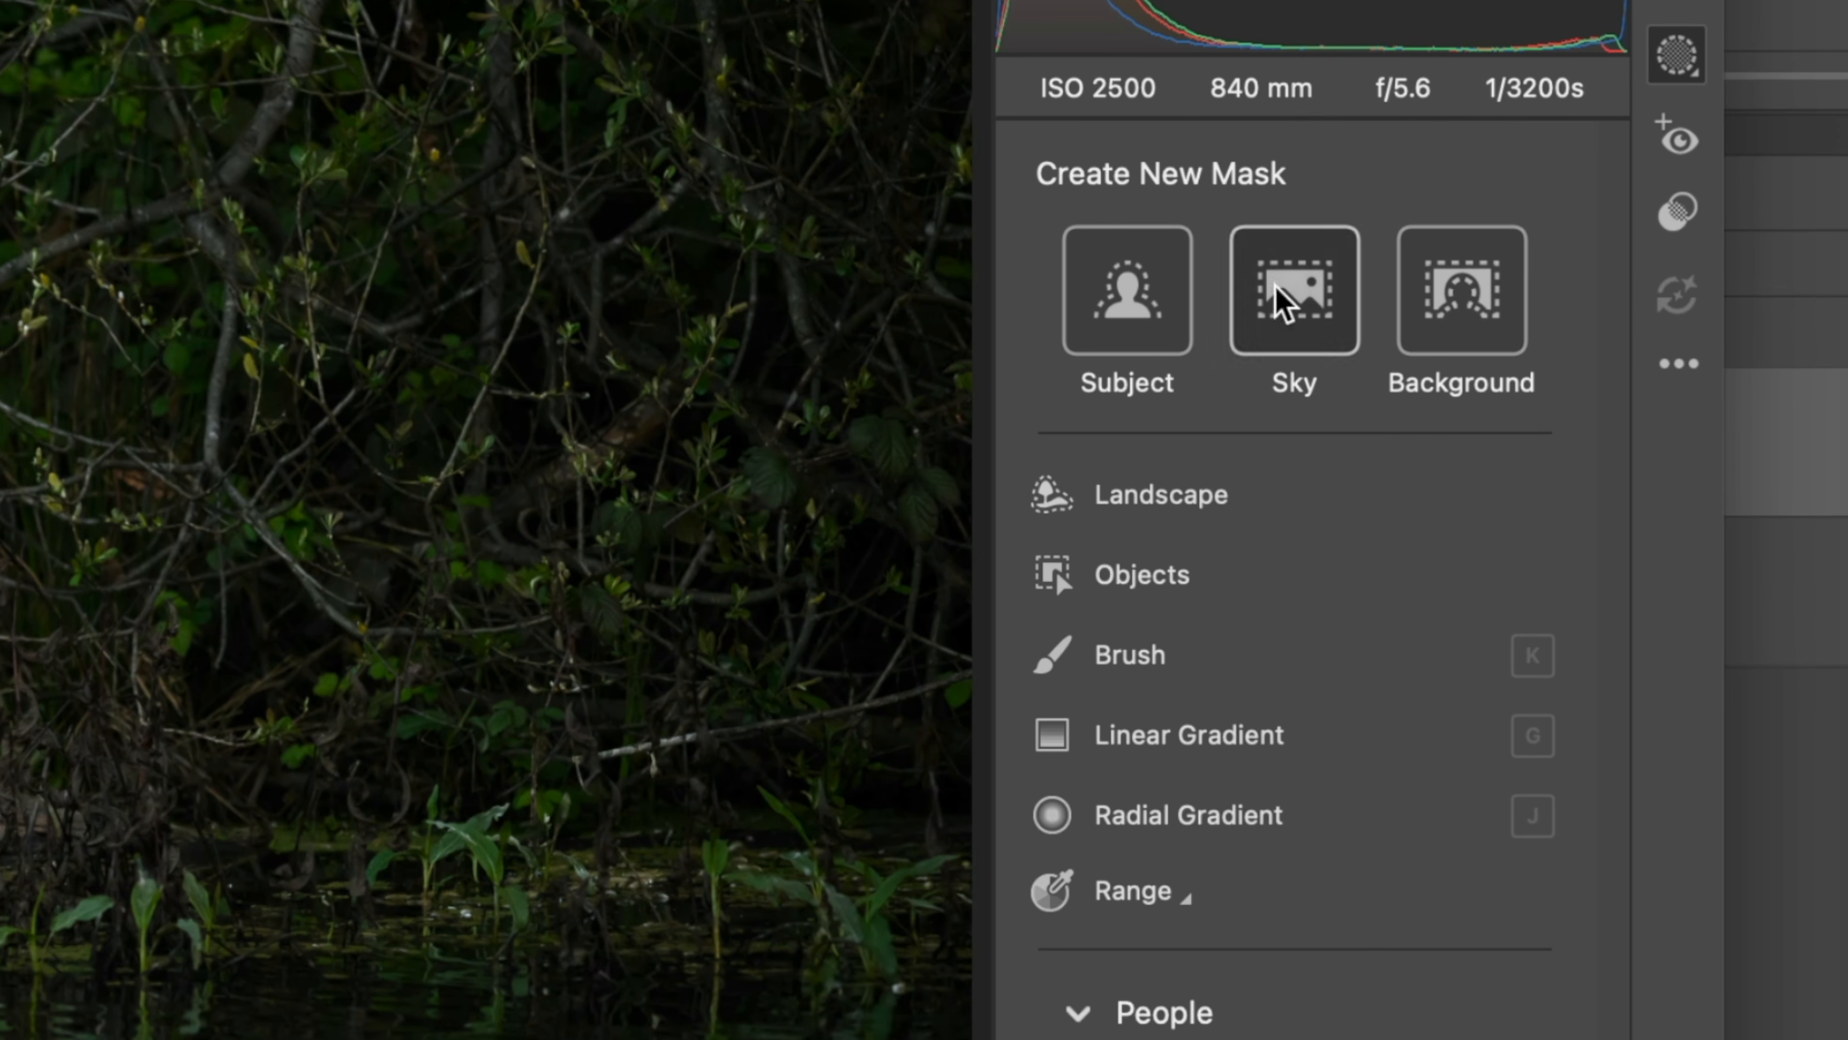
click(1075, 751)
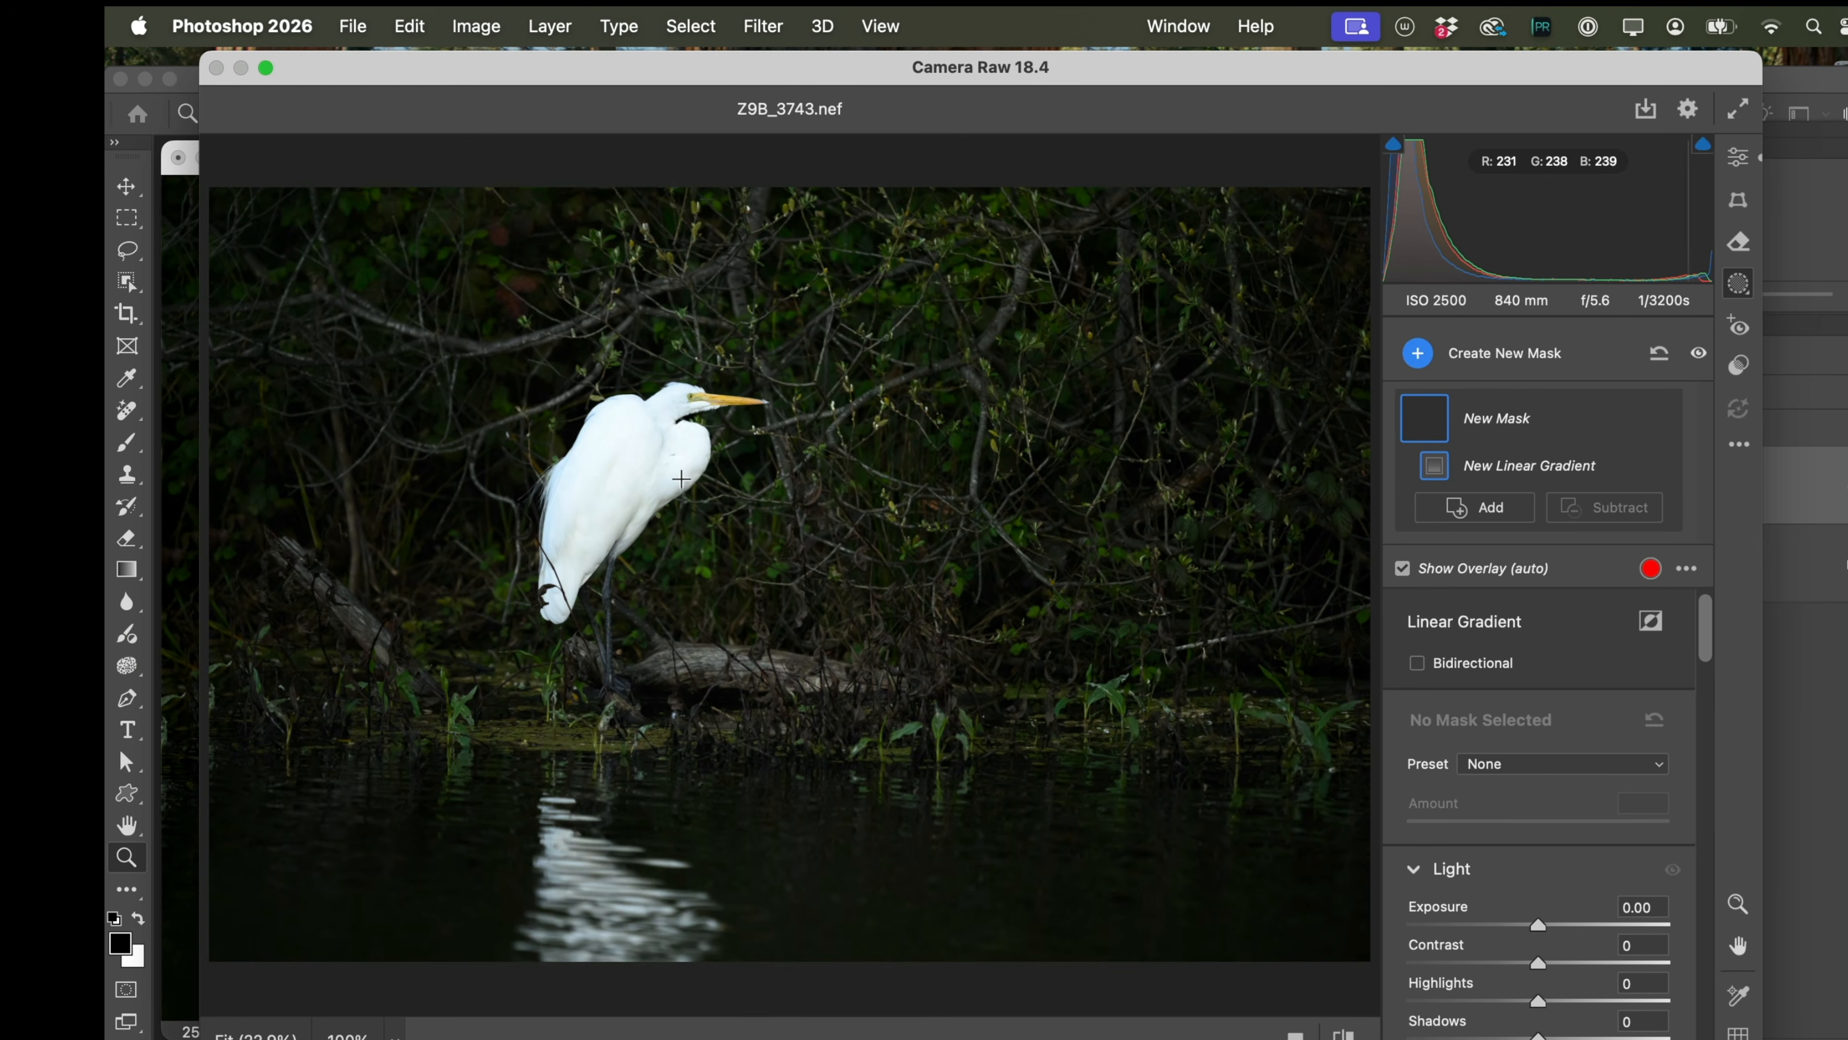
drag(561, 359, 685, 607)
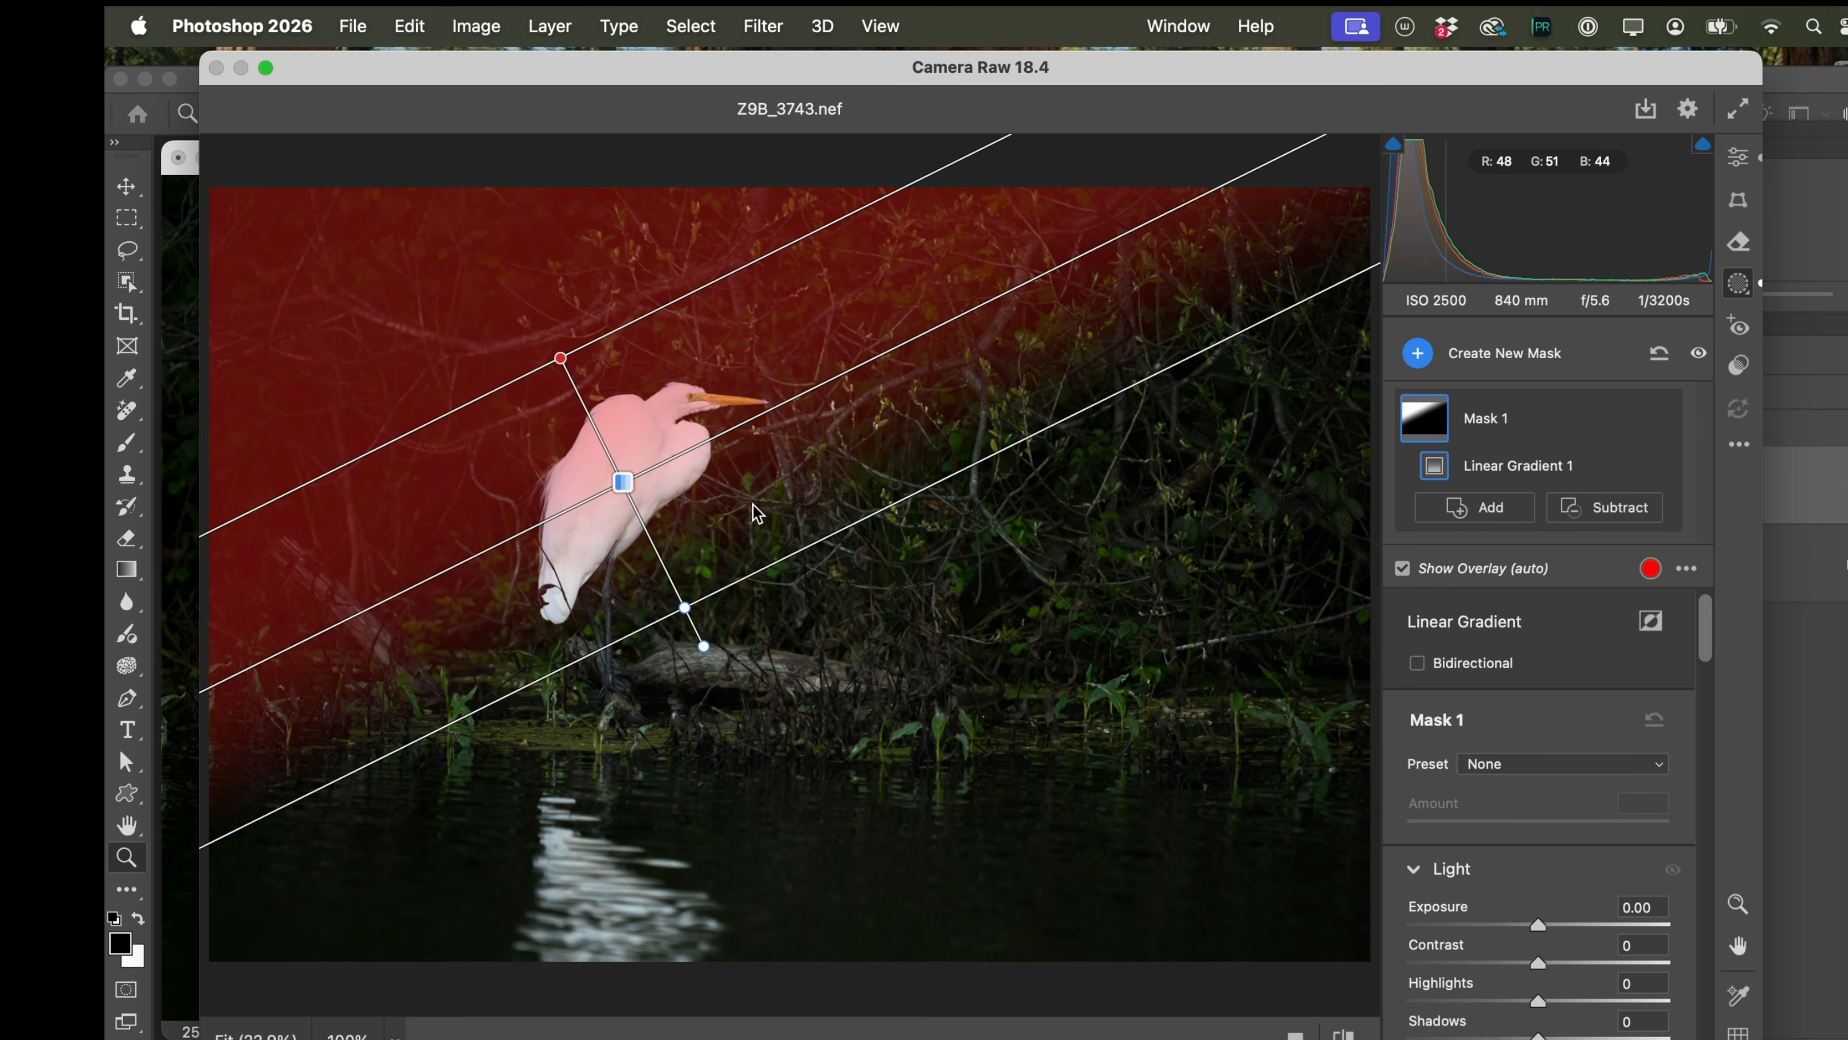
click(1417, 663)
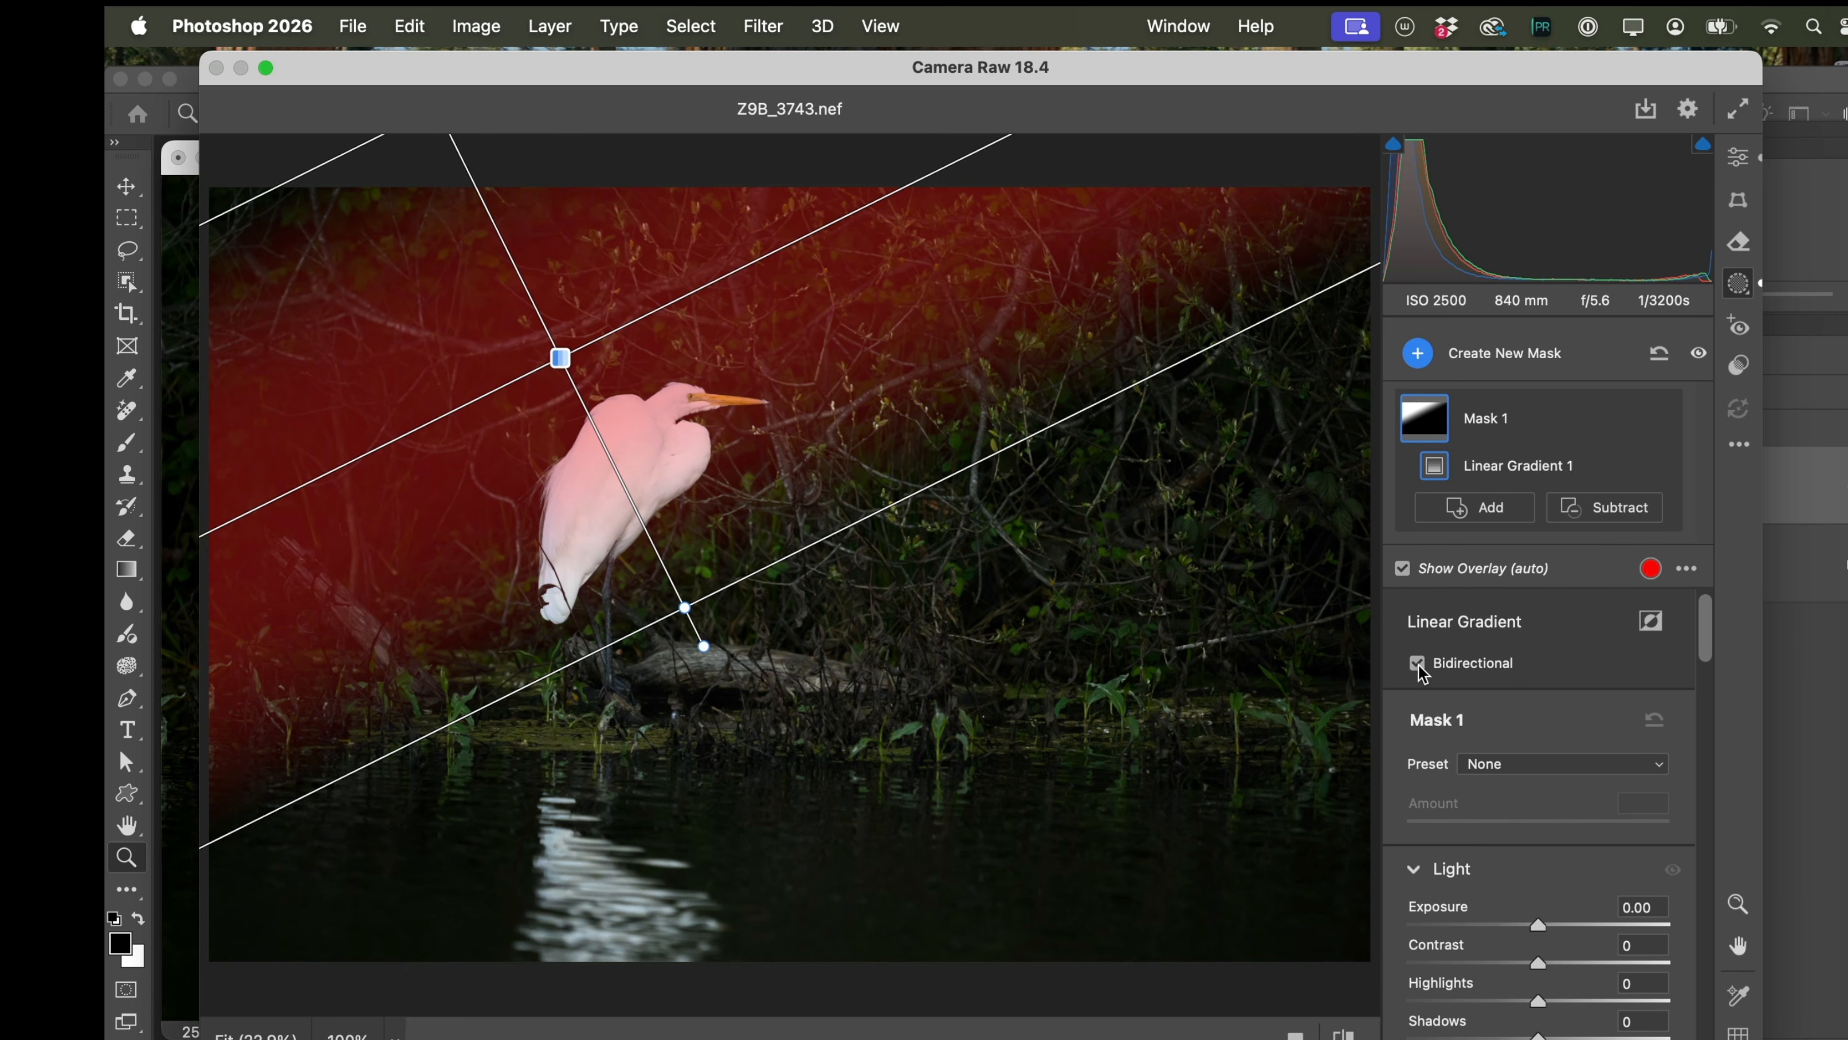
drag(560, 357, 537, 290)
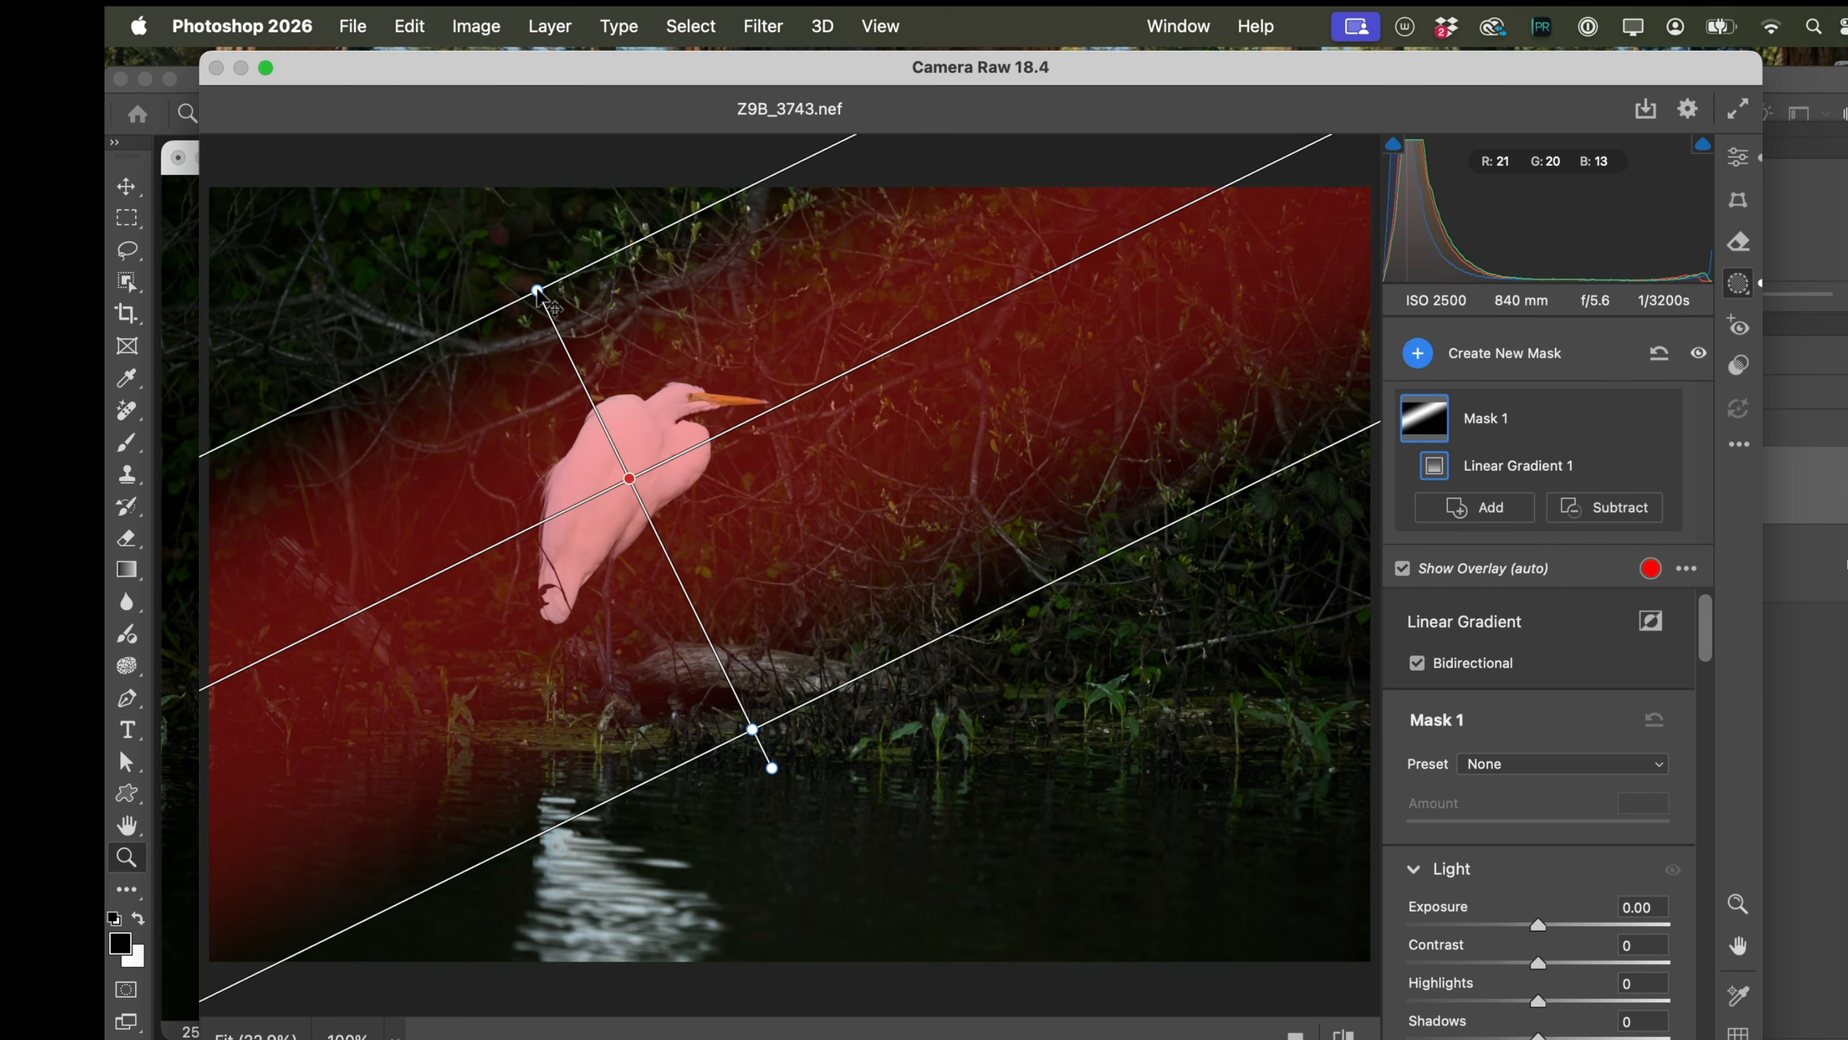
Flatten the linear gradient's angle, narrow its band around the egret and set the mask's Exposure to +2.10.
drag(777, 750, 691, 767)
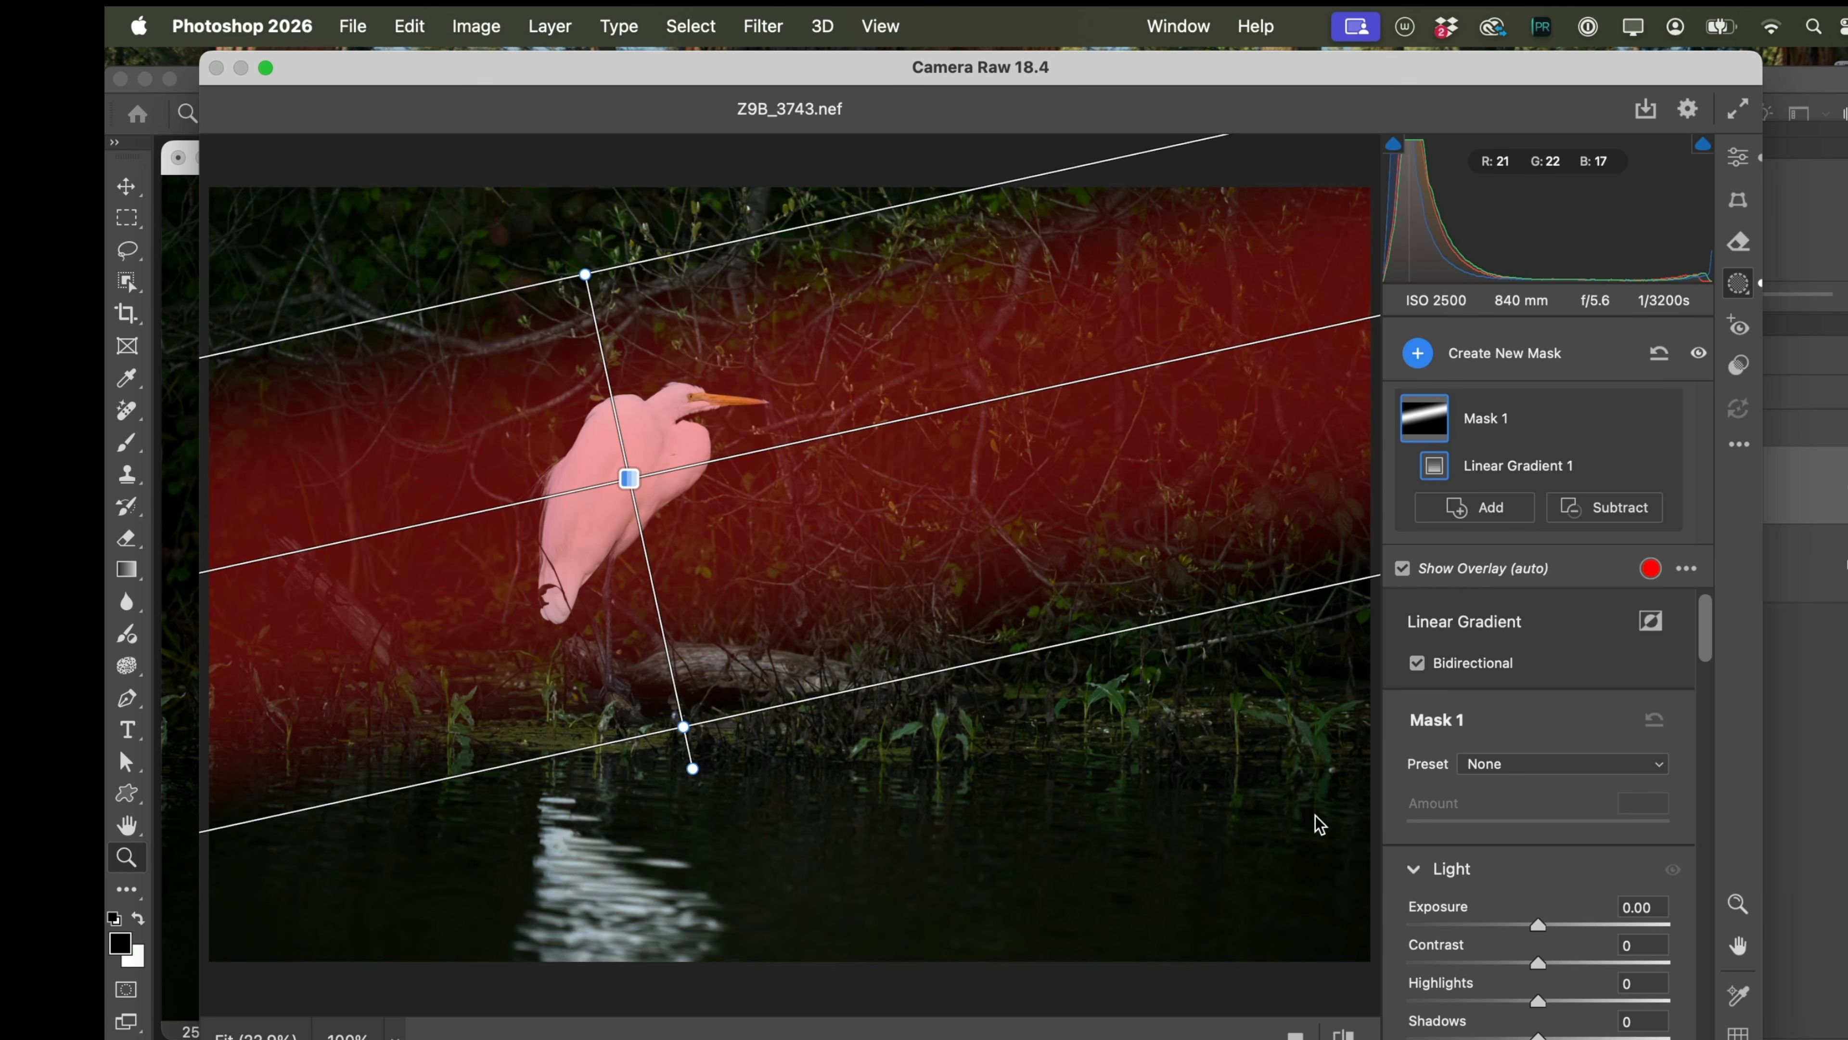
drag(1542, 927, 1591, 935)
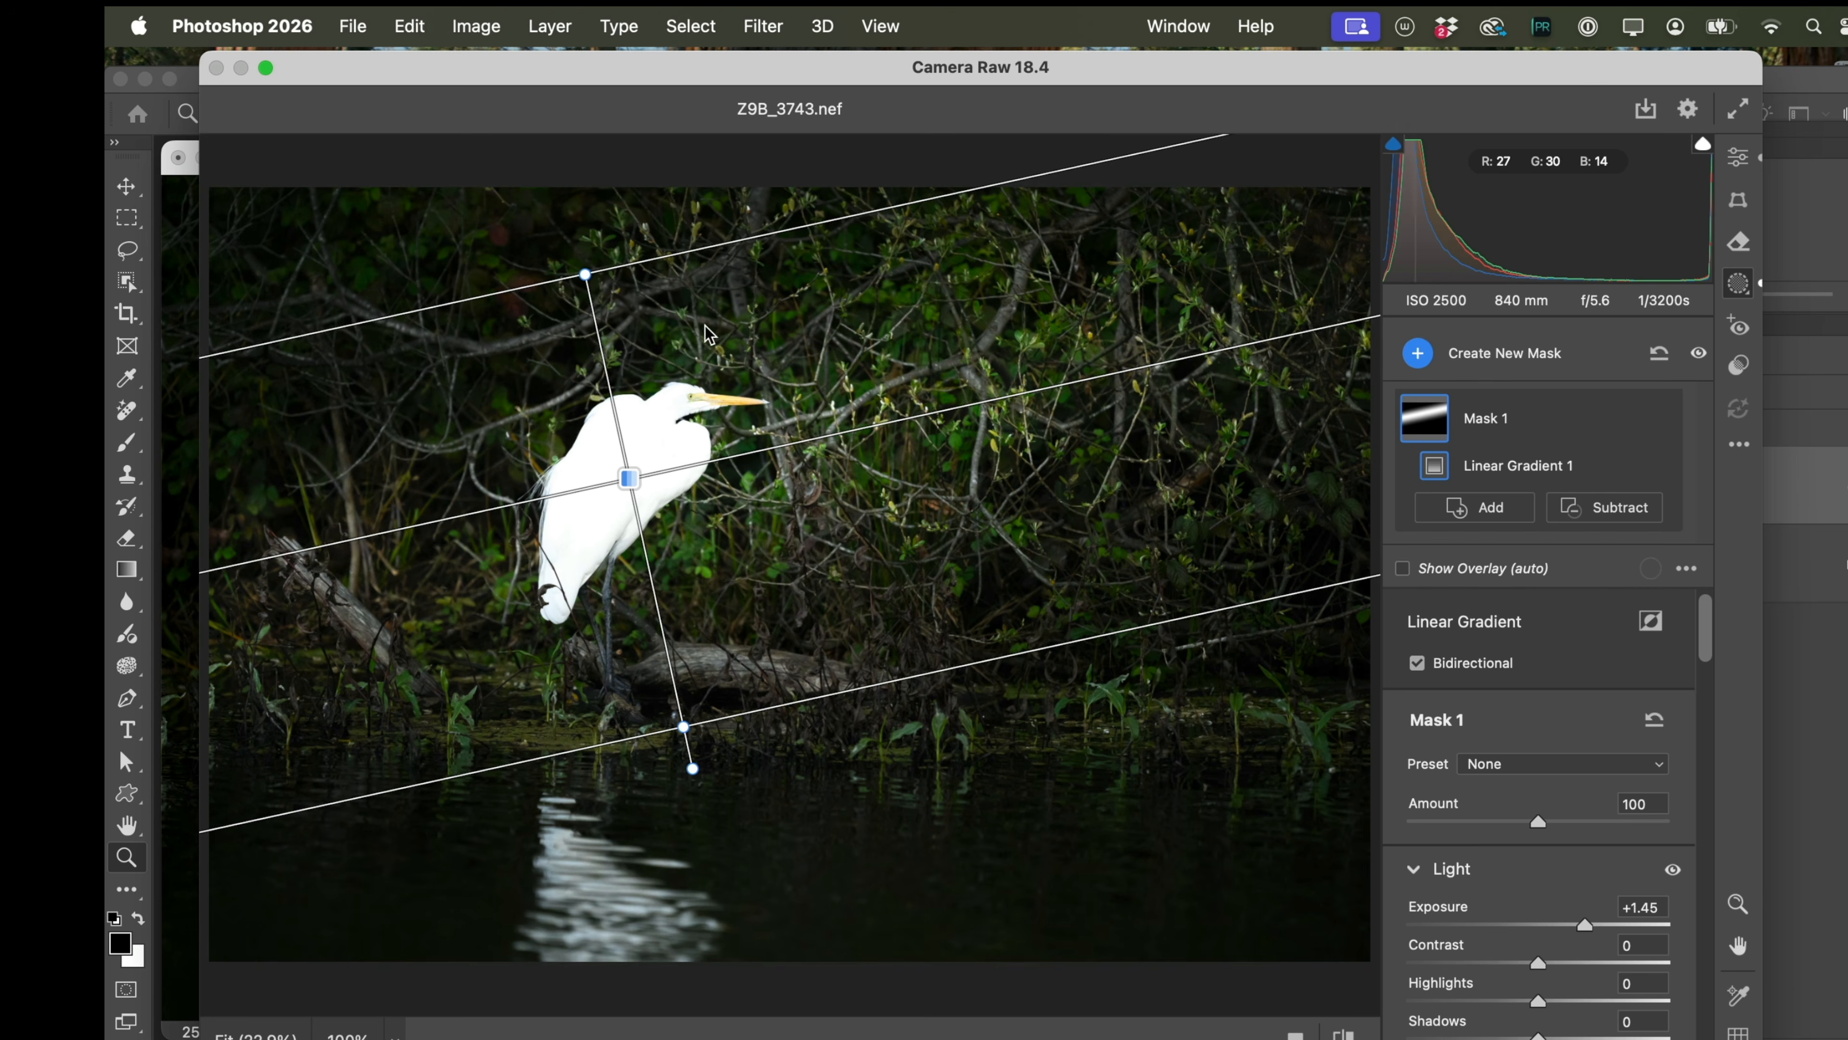
drag(585, 274, 600, 346)
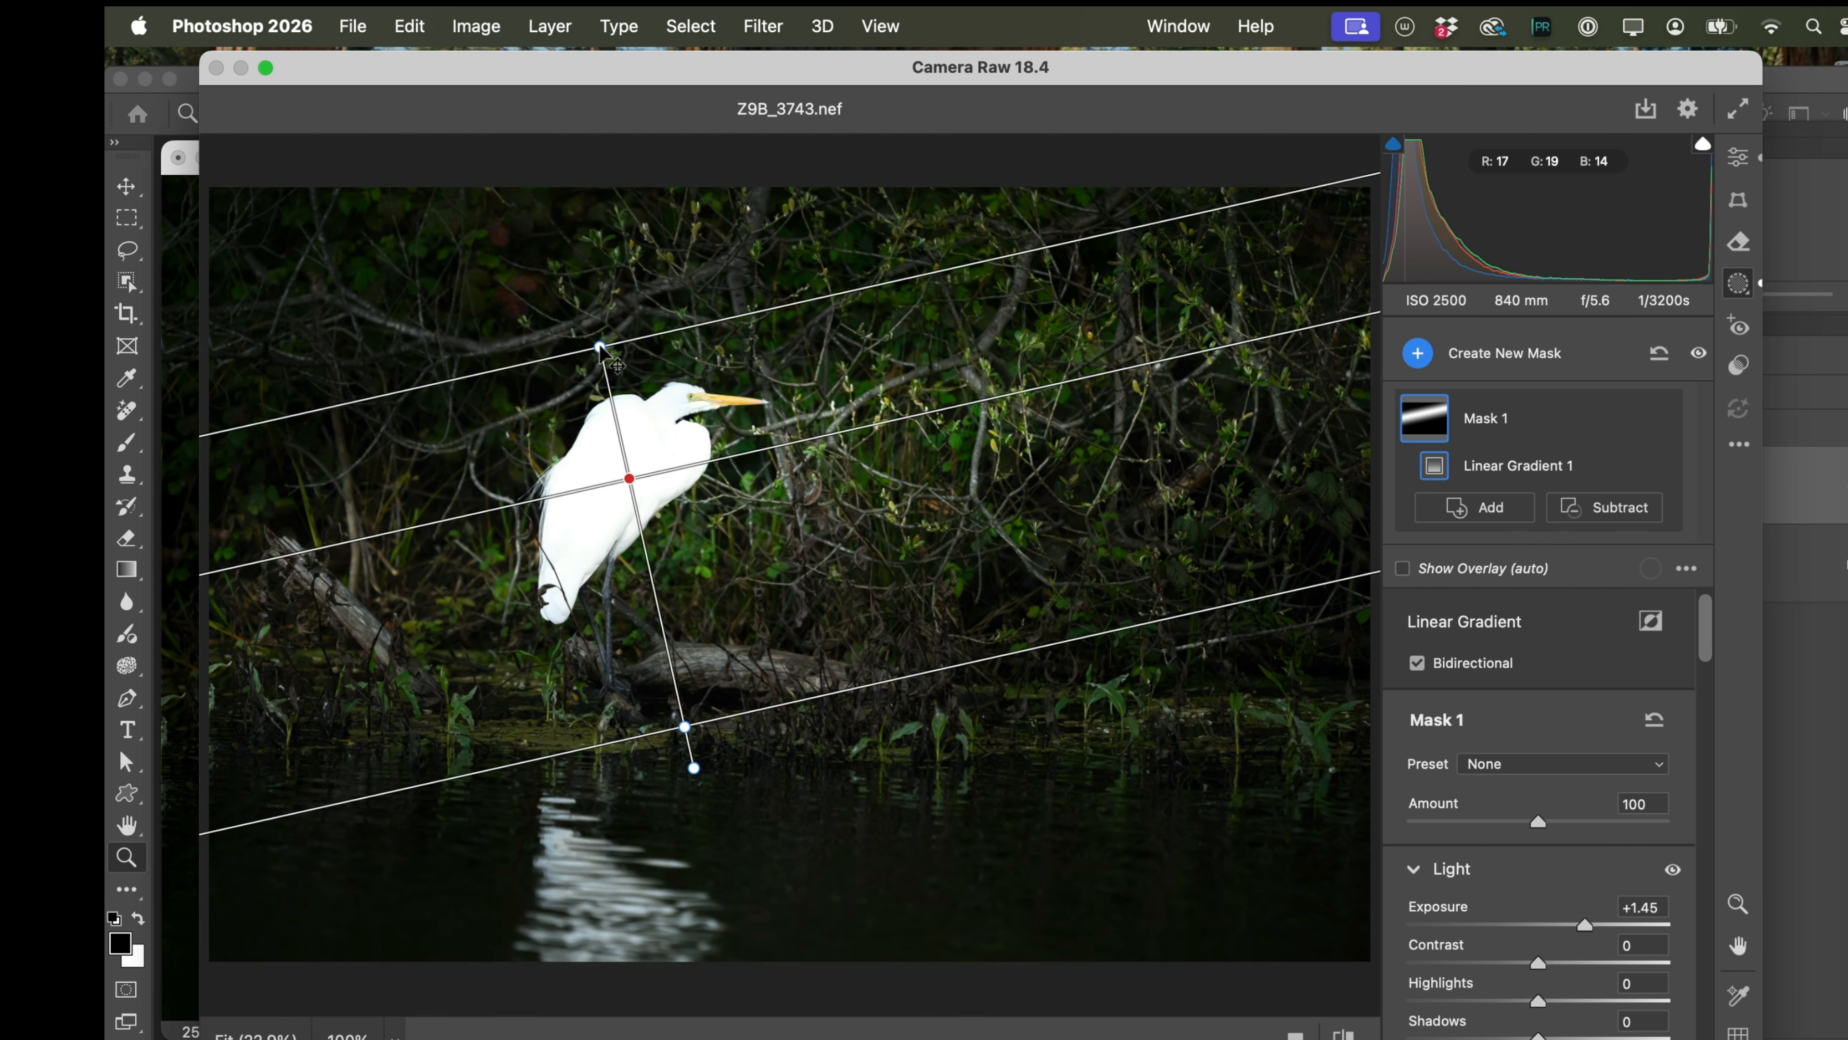
drag(685, 727, 668, 658)
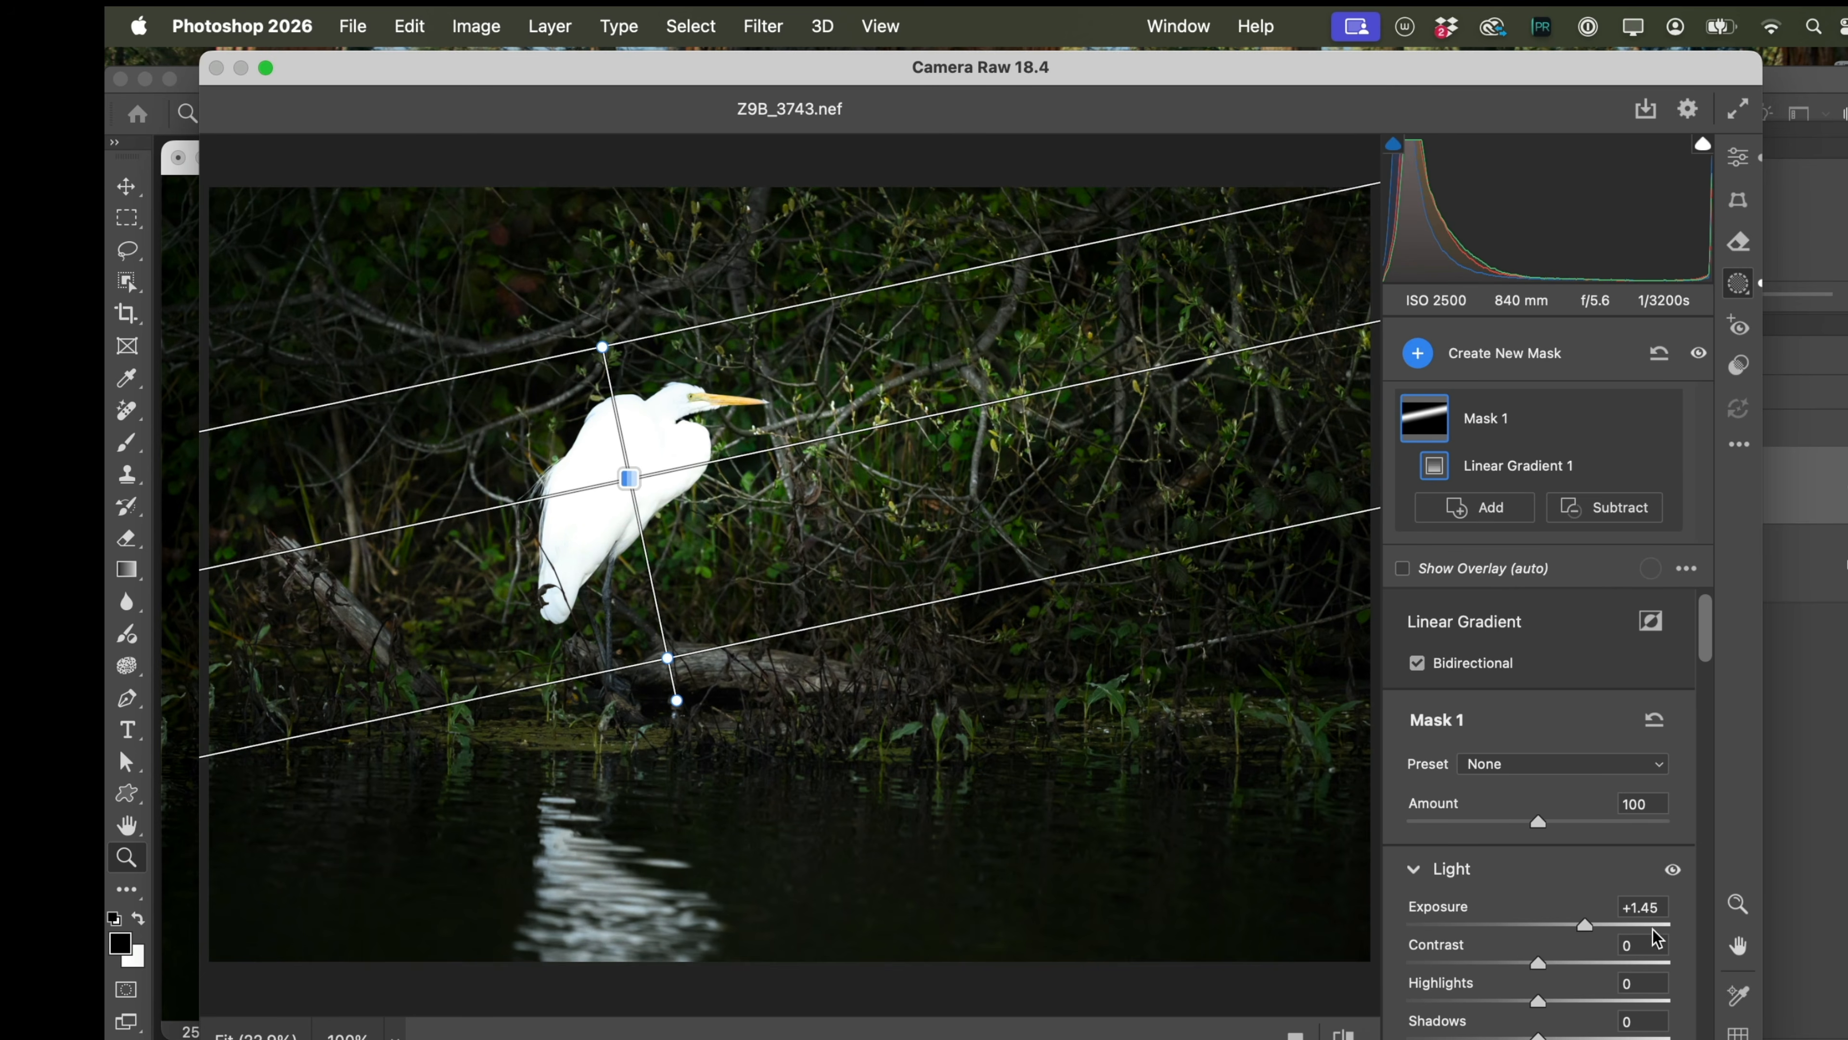
drag(1585, 924, 1607, 925)
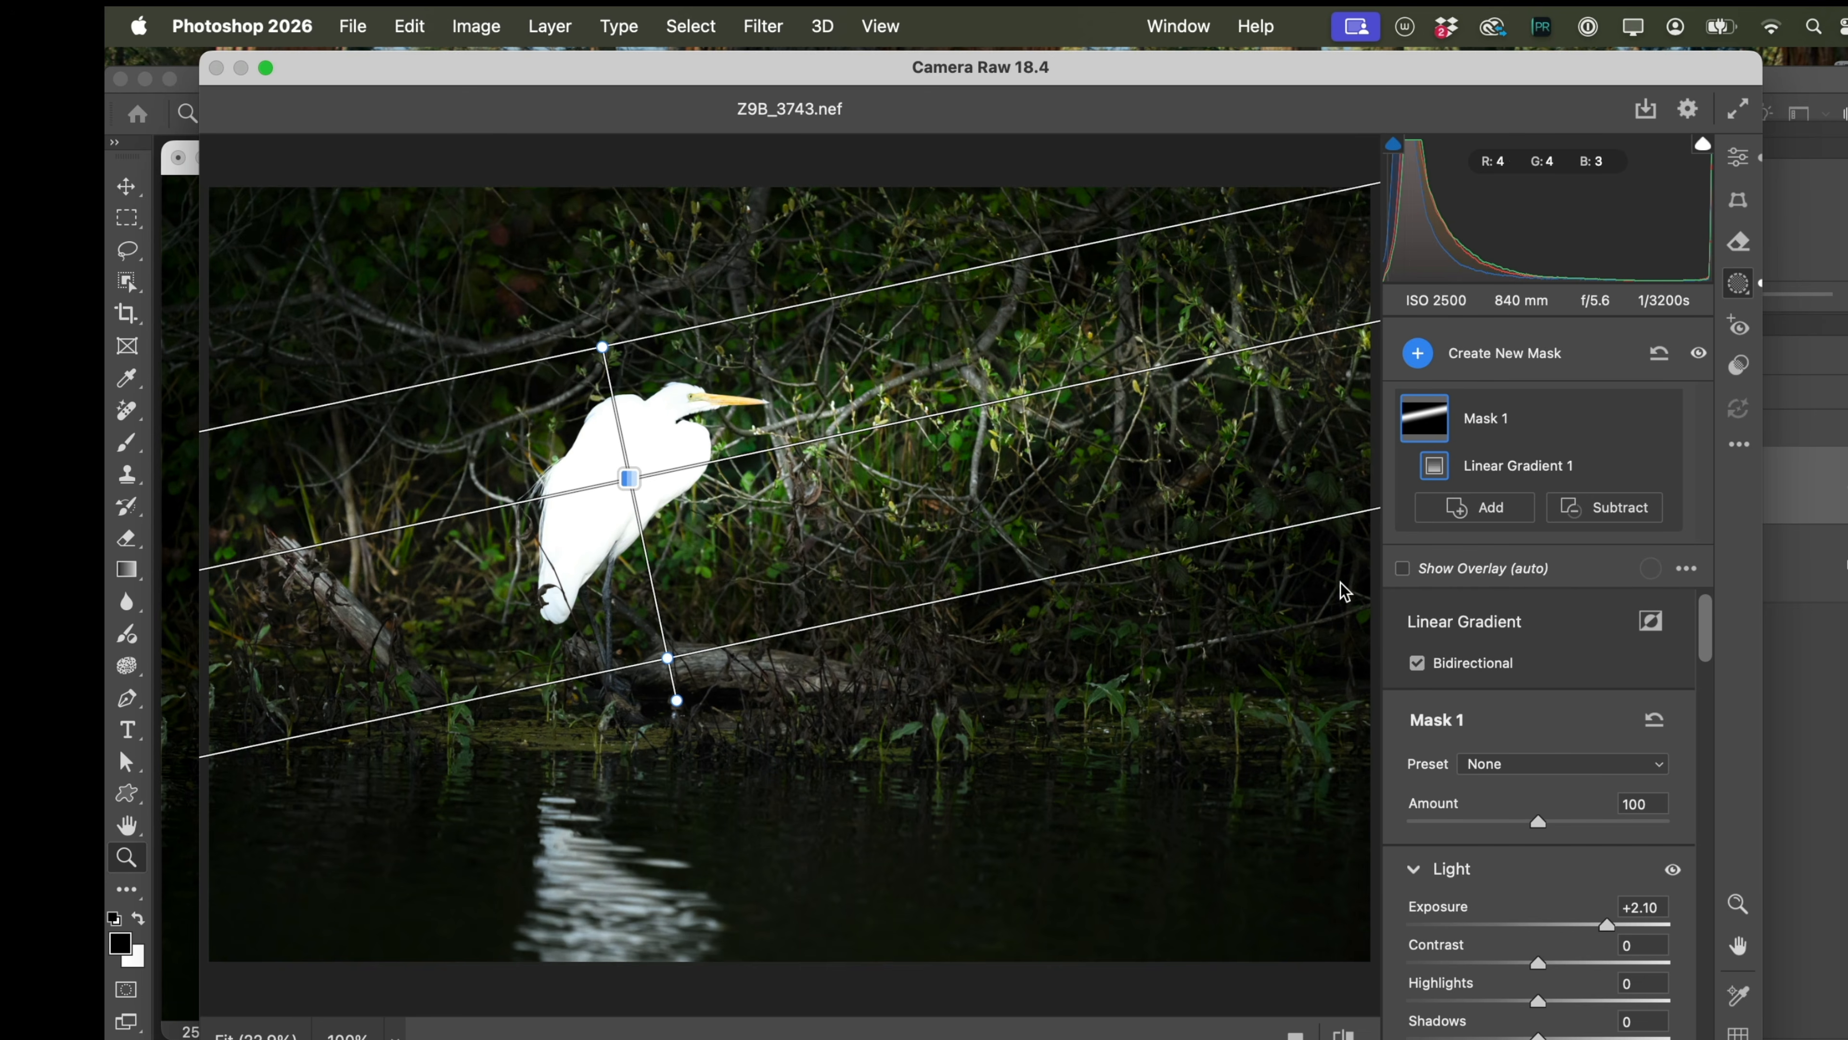
Subtract the egret from Mask 1 using an object selection drawn around the bird.
click(1618, 509)
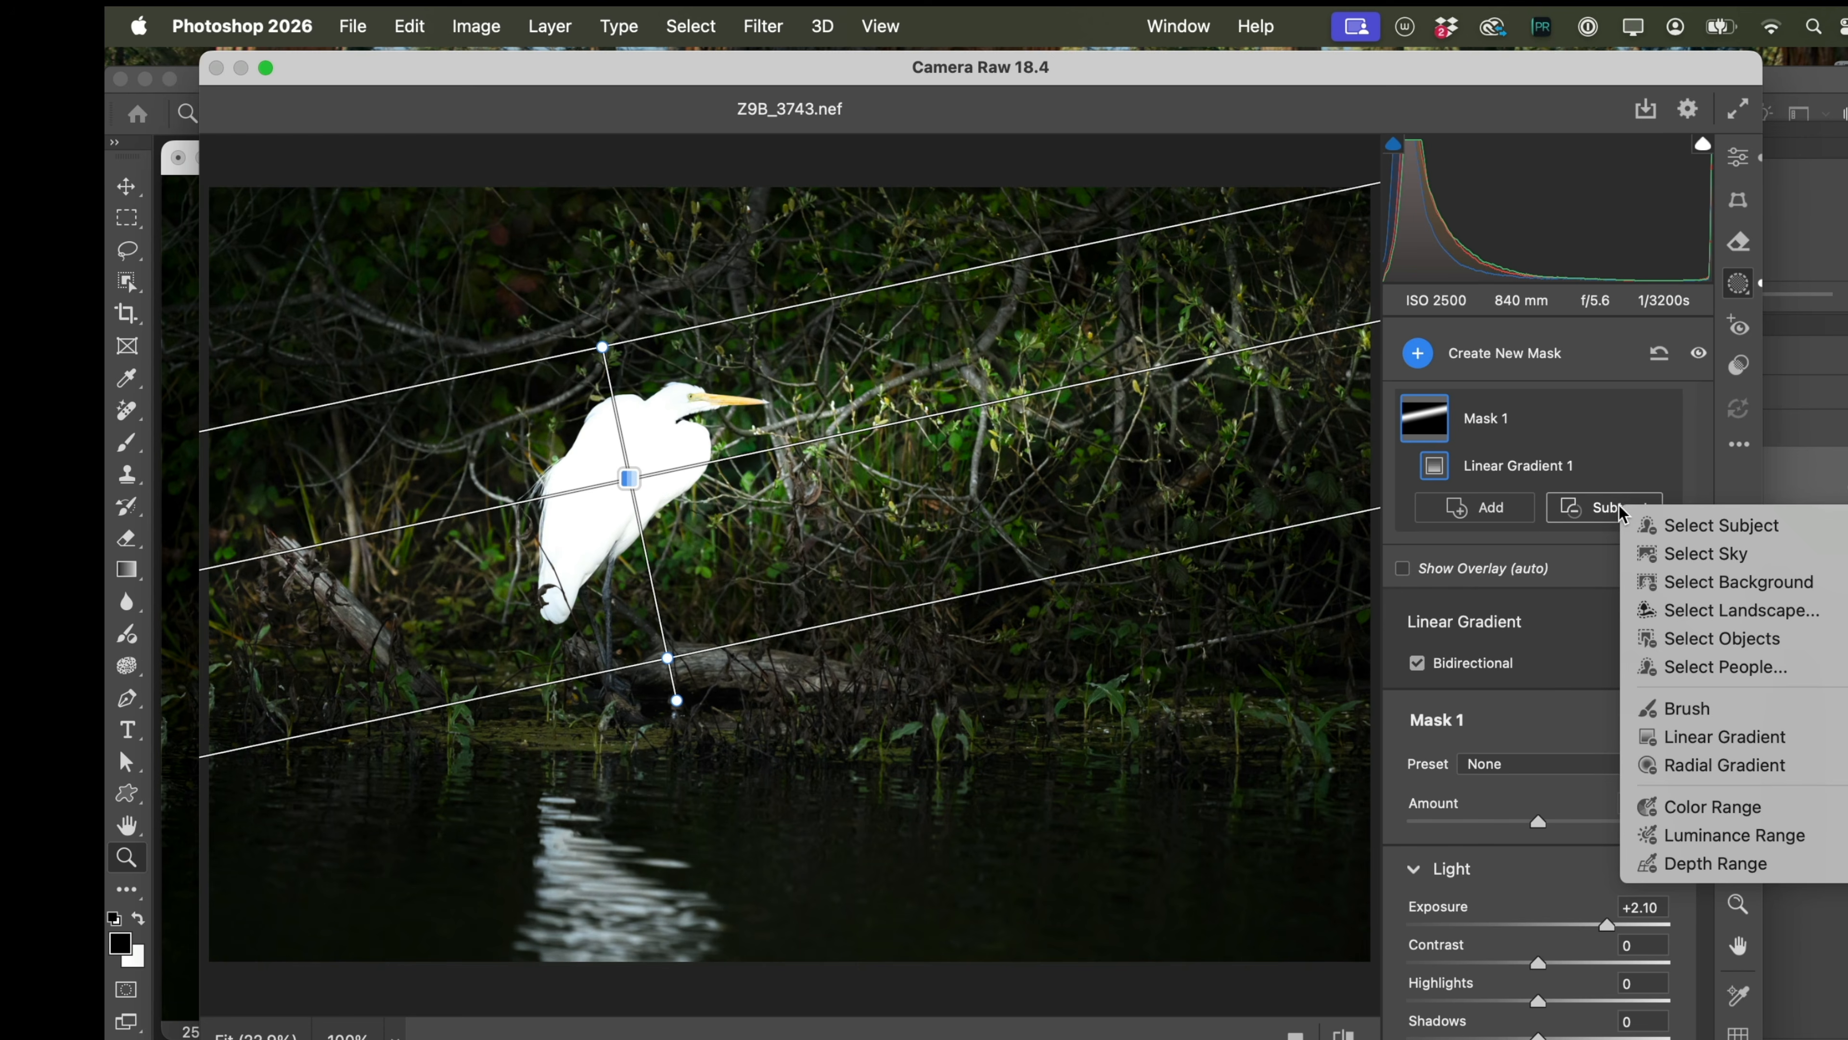
click(1664, 637)
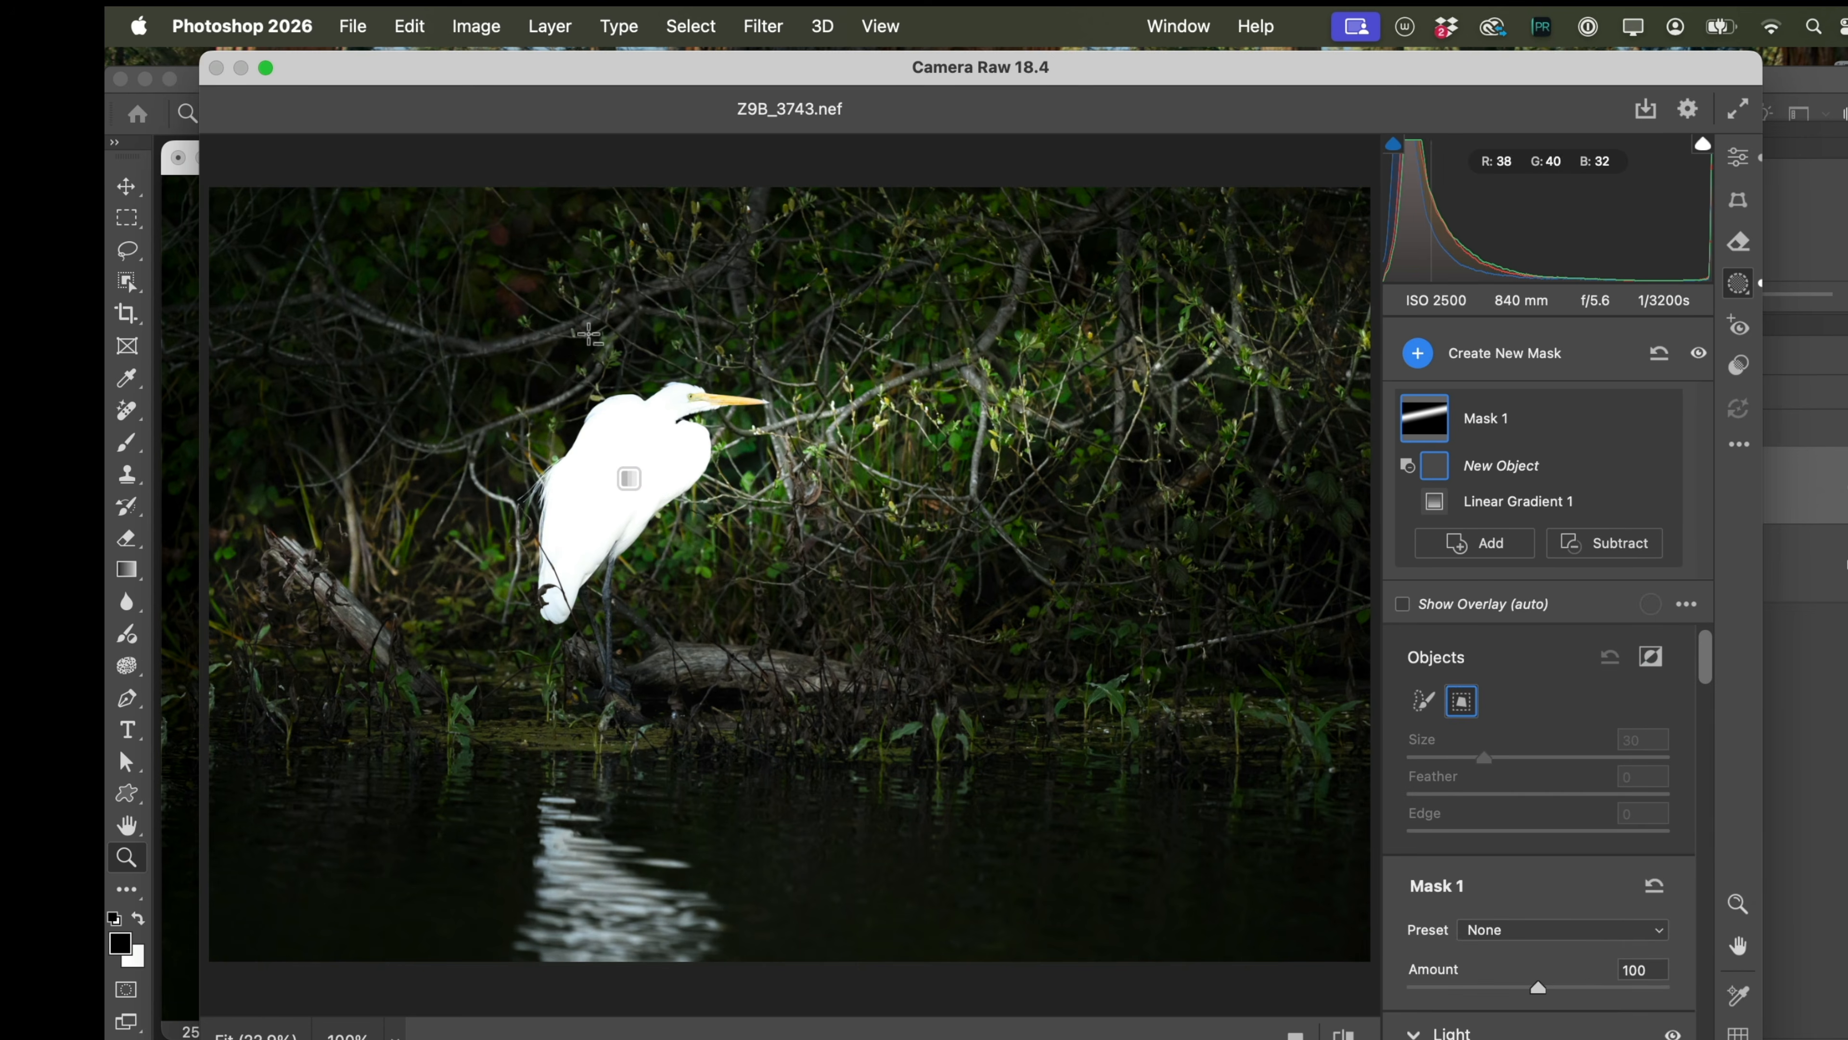
drag(494, 338, 790, 738)
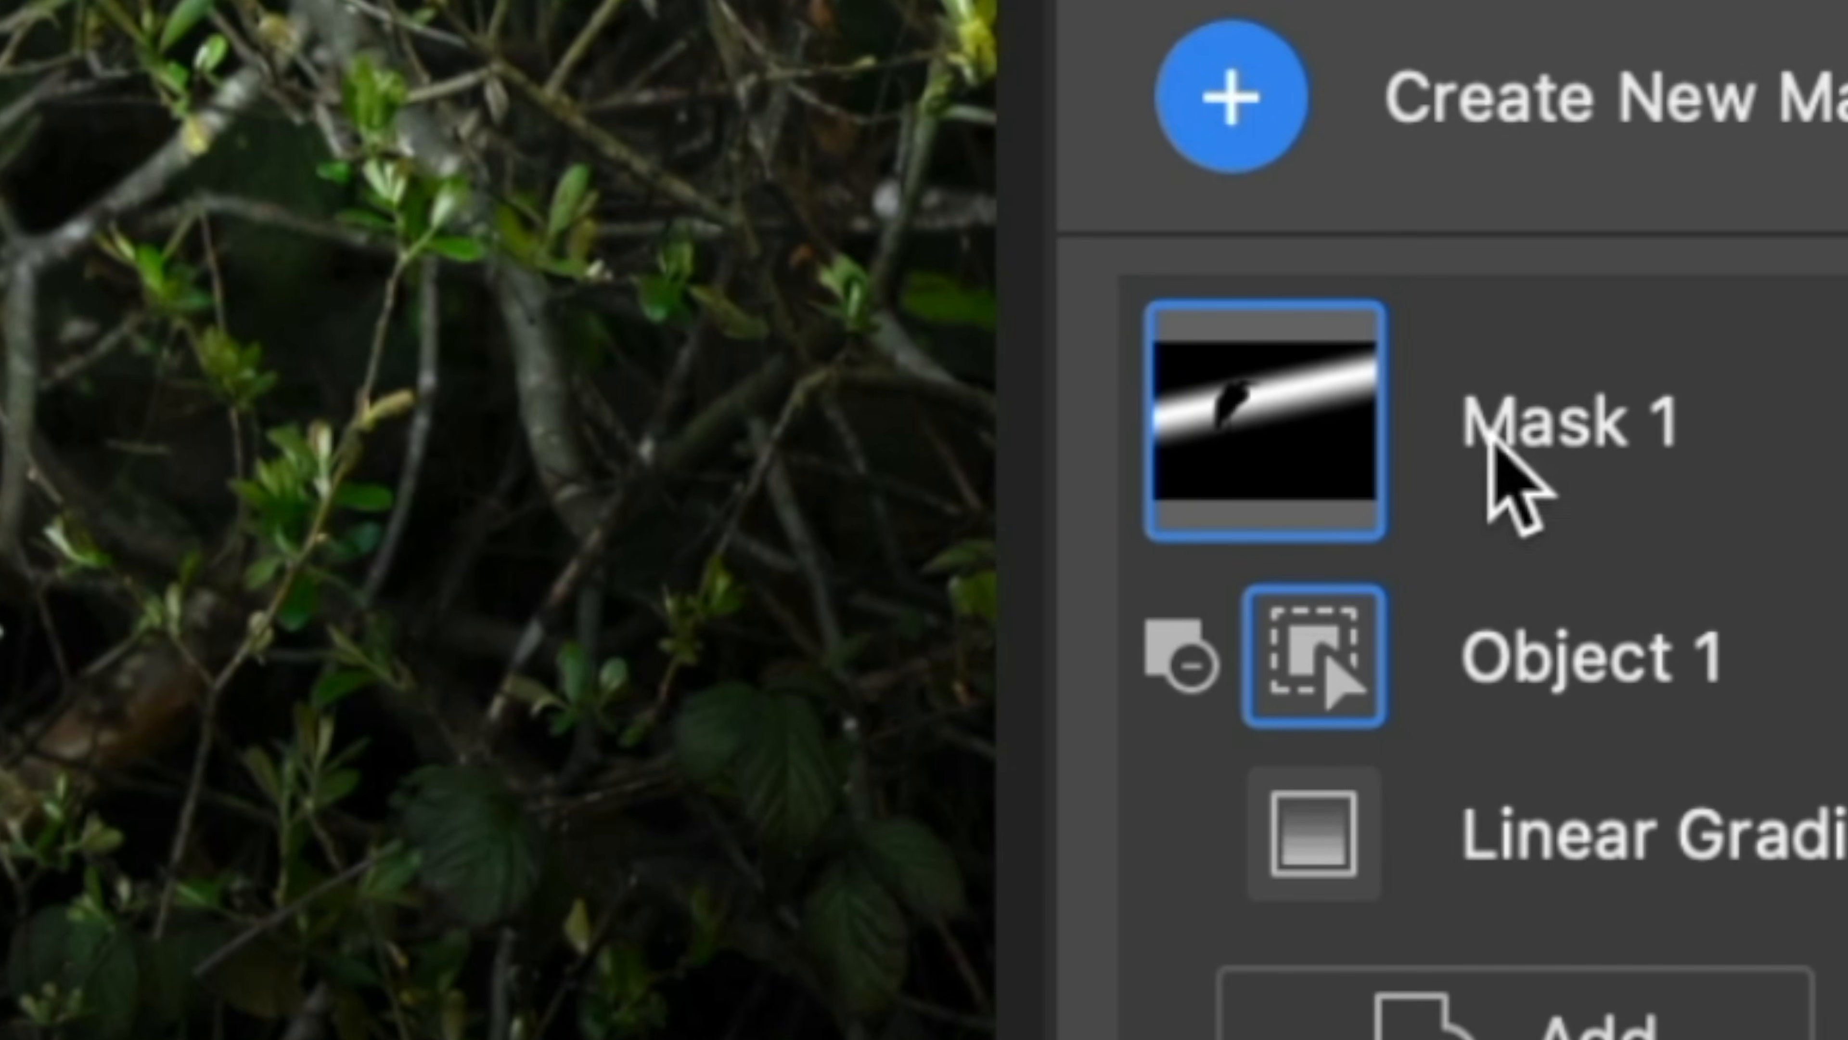
mouse_move(1363, 424)
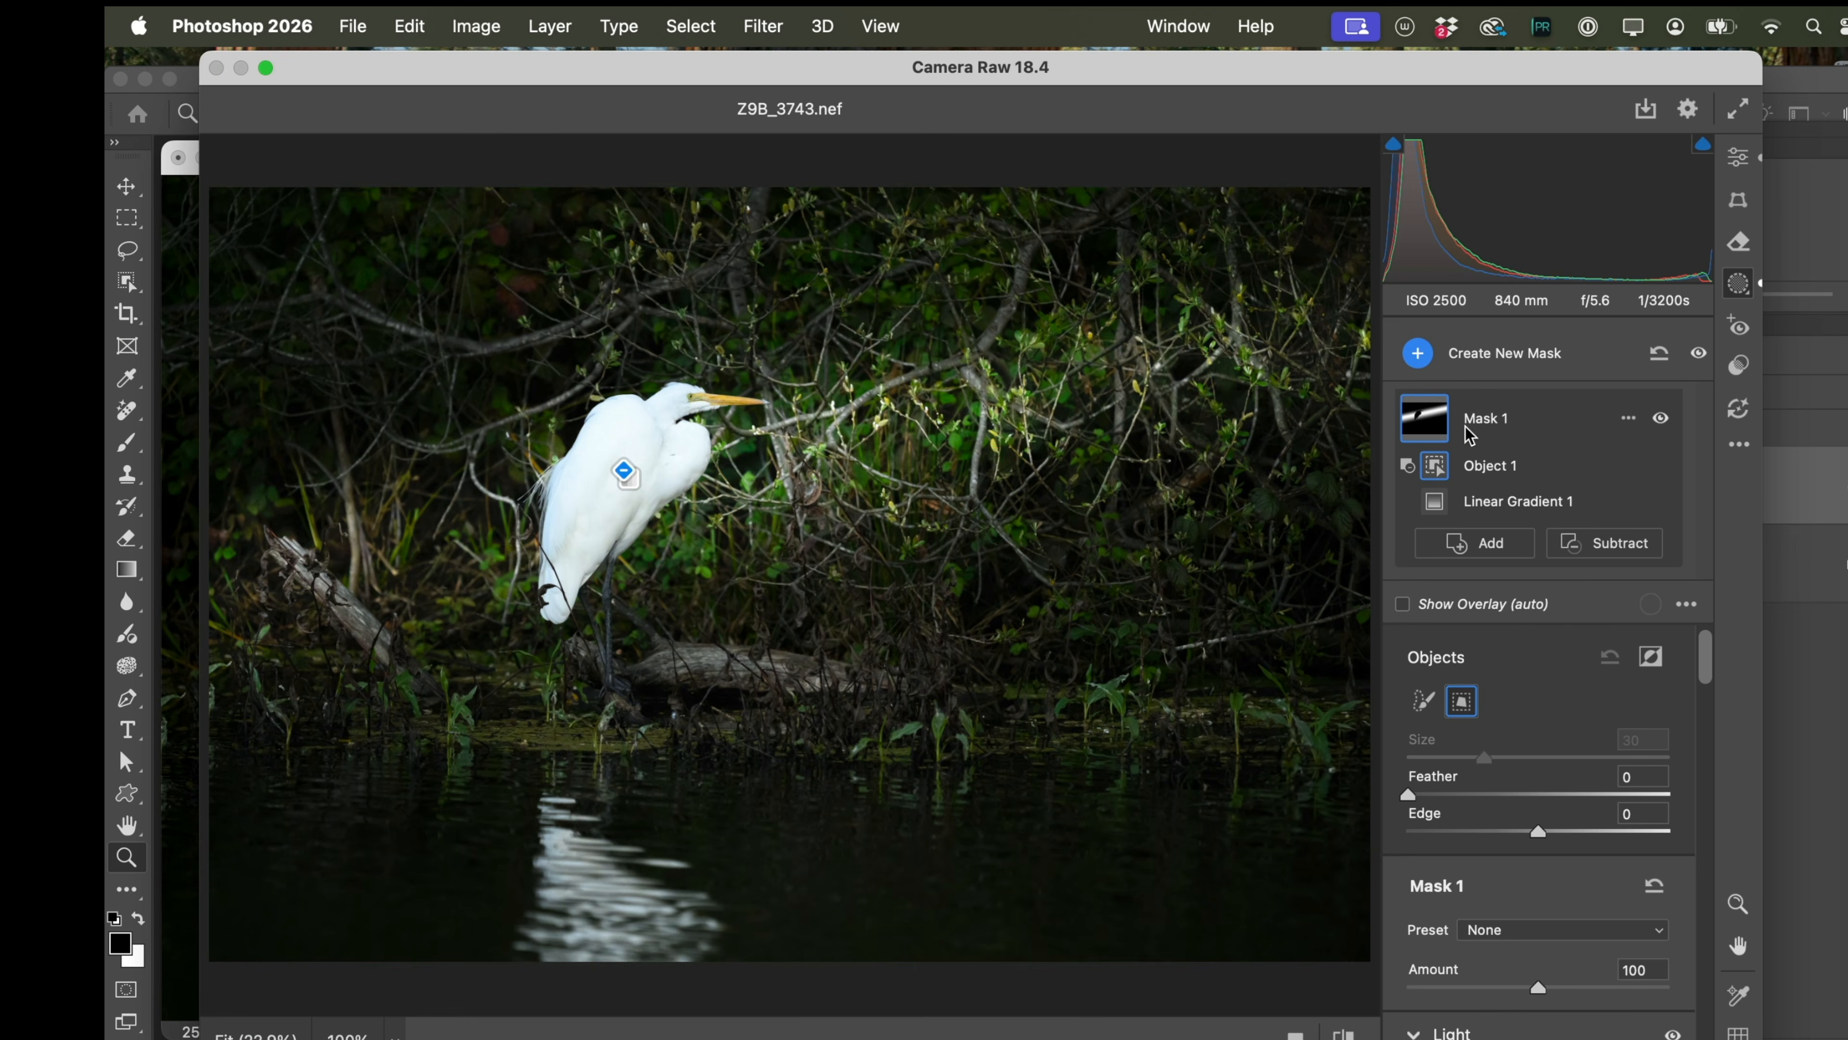
mouse_move(1438, 422)
Set Mask 1's Exposure to +2.00 and the subtracted egret object's Feather to 61.
scroll(1549, 706, down, 5)
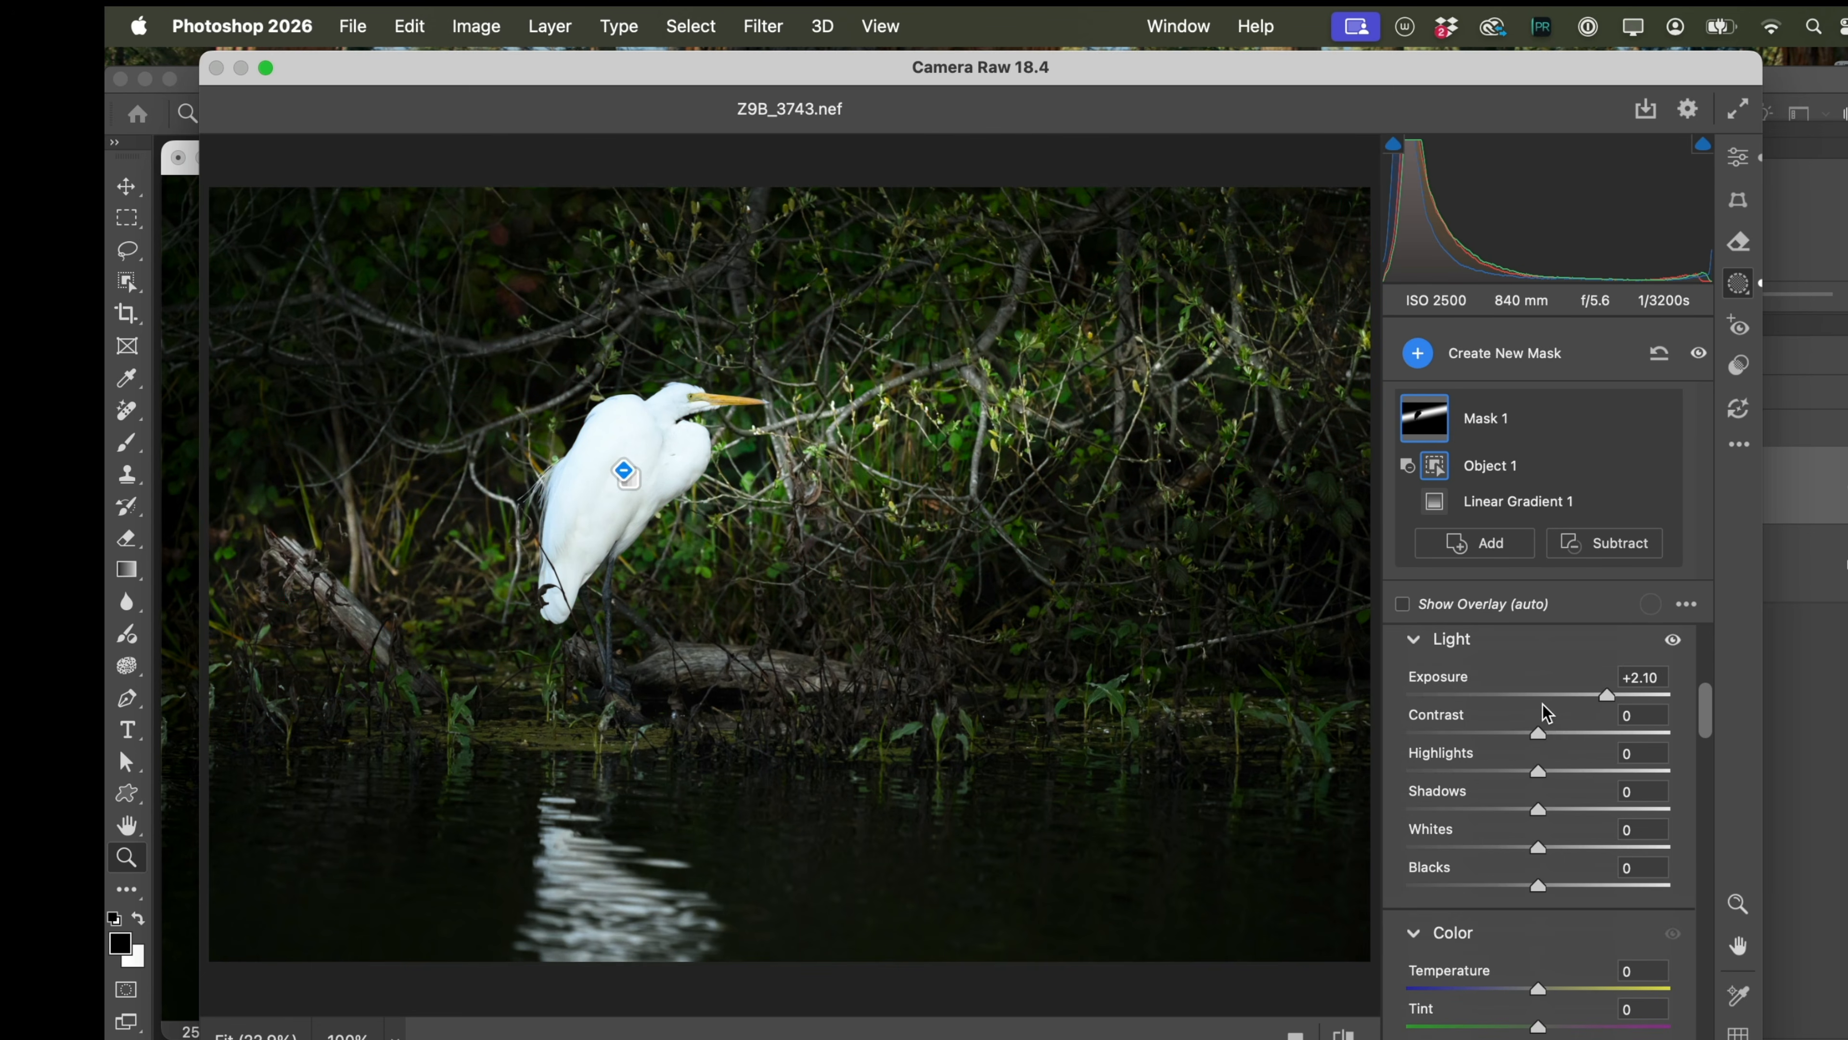
mouse_move(1608, 696)
mouse_down()
mouse_move(1554, 700)
mouse_move(1603, 704)
mouse_up()
scroll(1554, 713, up, 2)
scroll(1554, 720, up, 5)
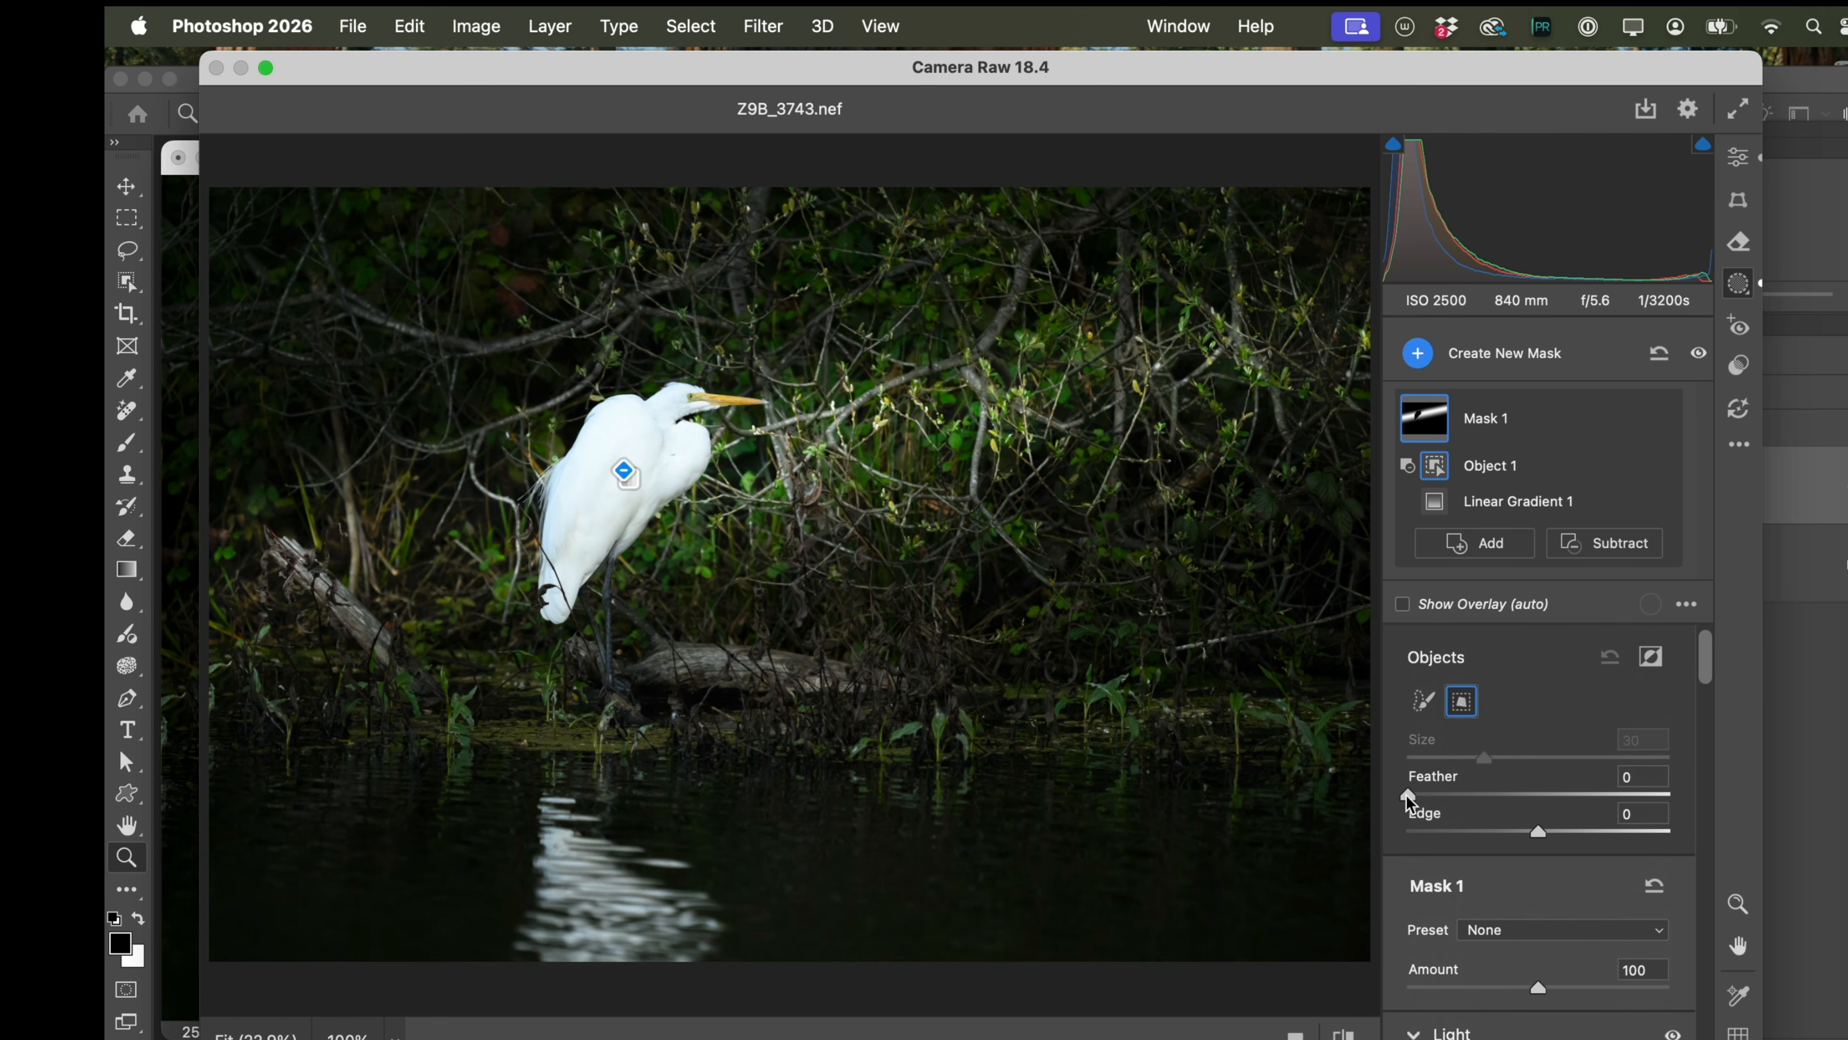
drag(1404, 796, 1567, 796)
Warm Mask 1's color temperature and set the mask's overall Amount to 125.
scroll(1526, 828, down, 2)
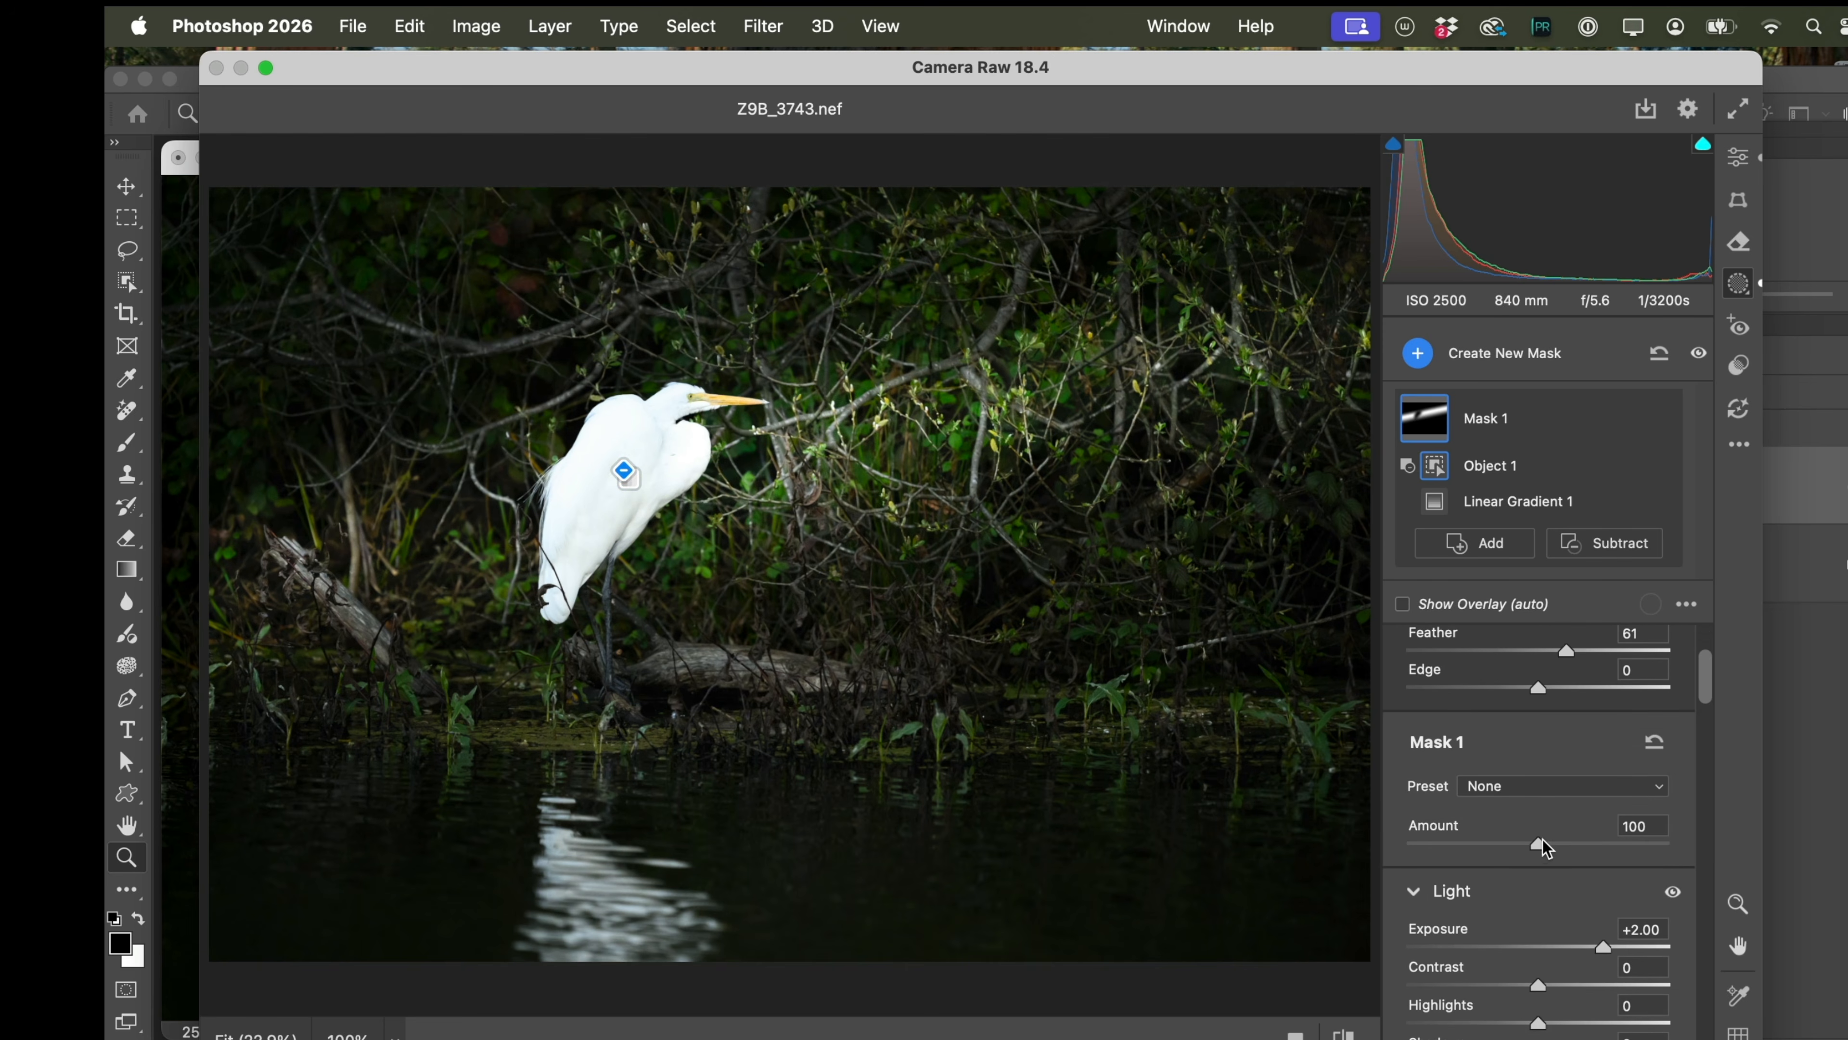
scroll(1538, 844, down, 4)
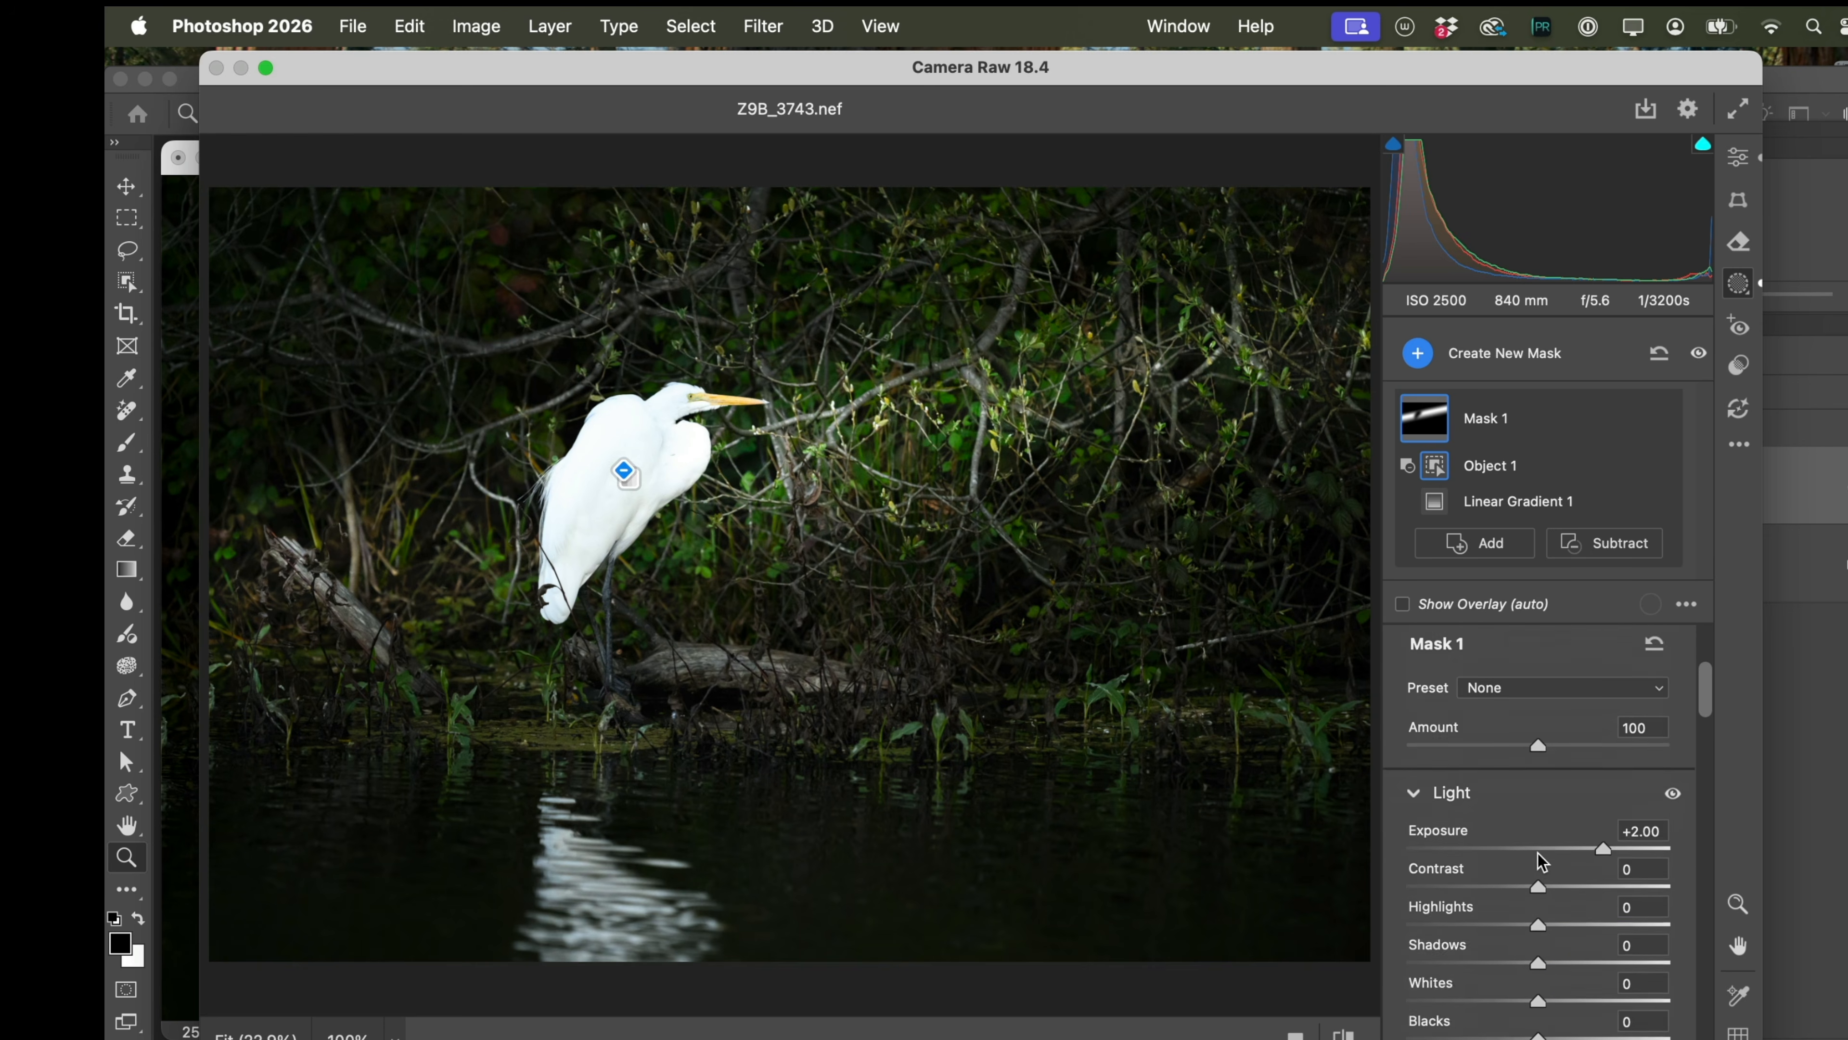
drag(1541, 926, 1597, 926)
scroll(1488, 764, up, 4)
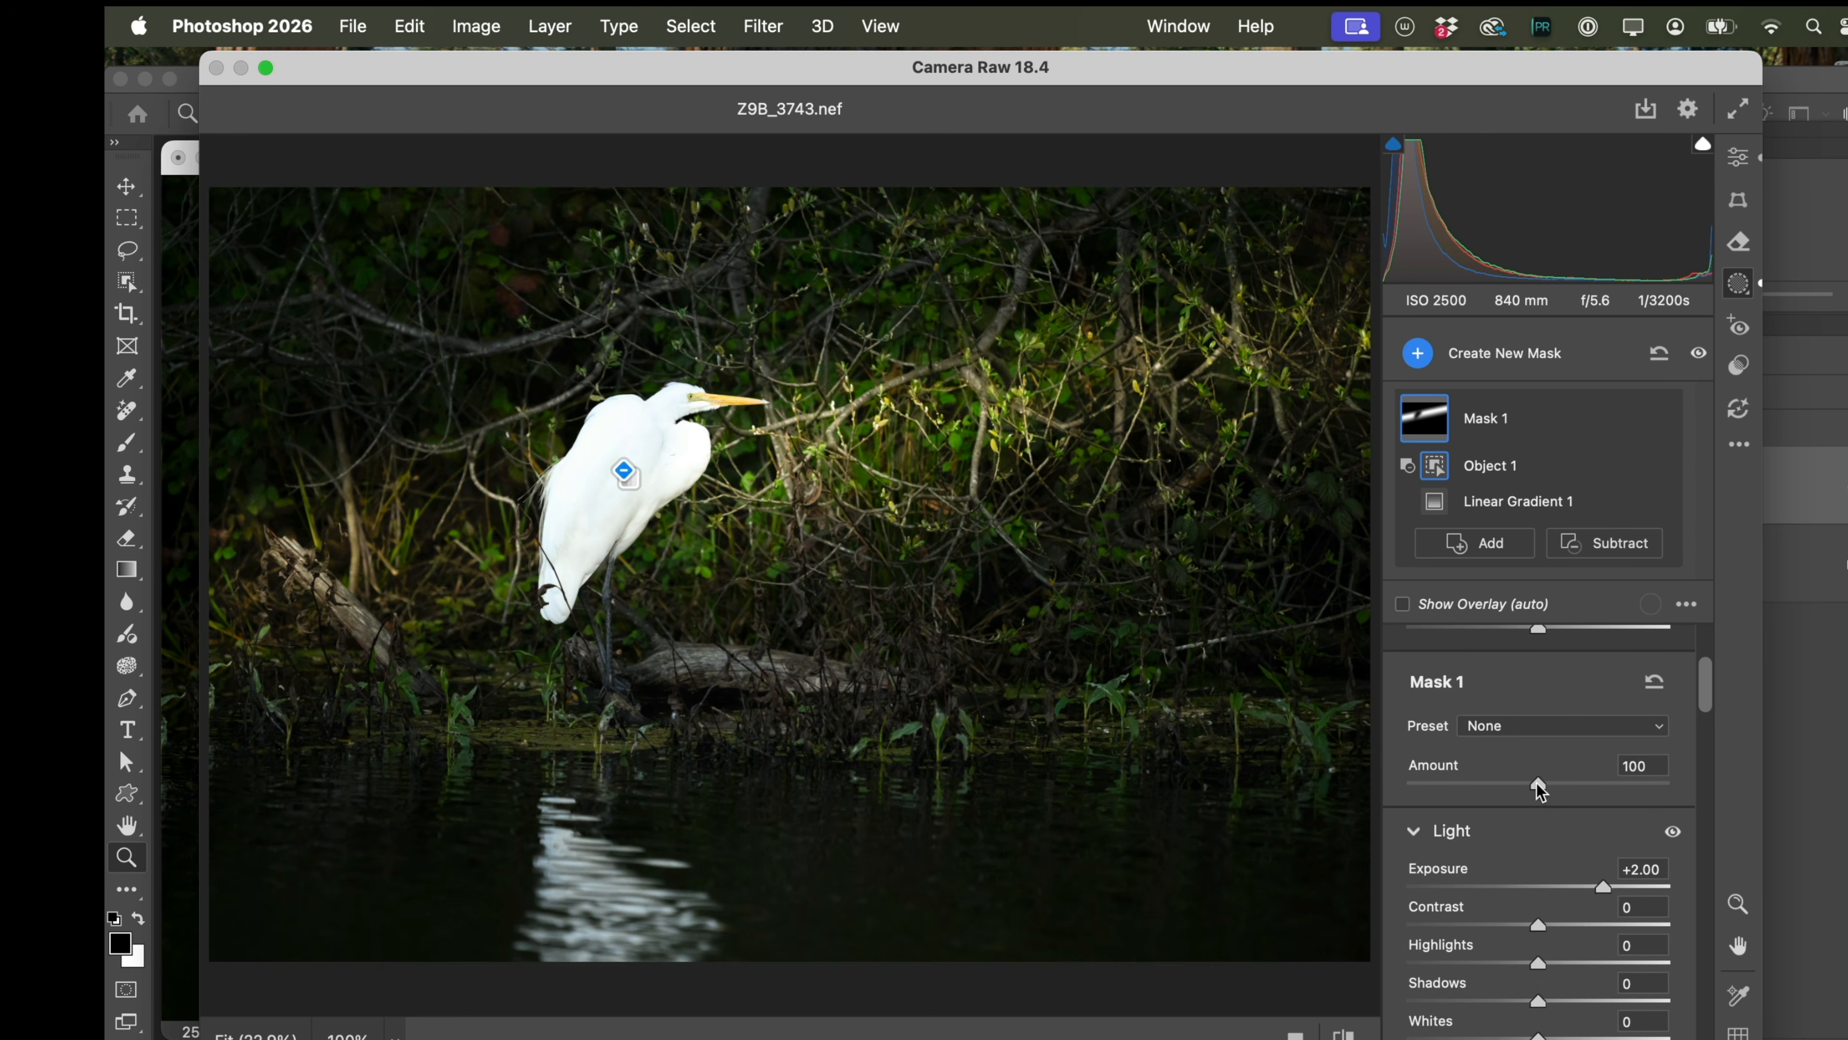
drag(1536, 784, 1604, 793)
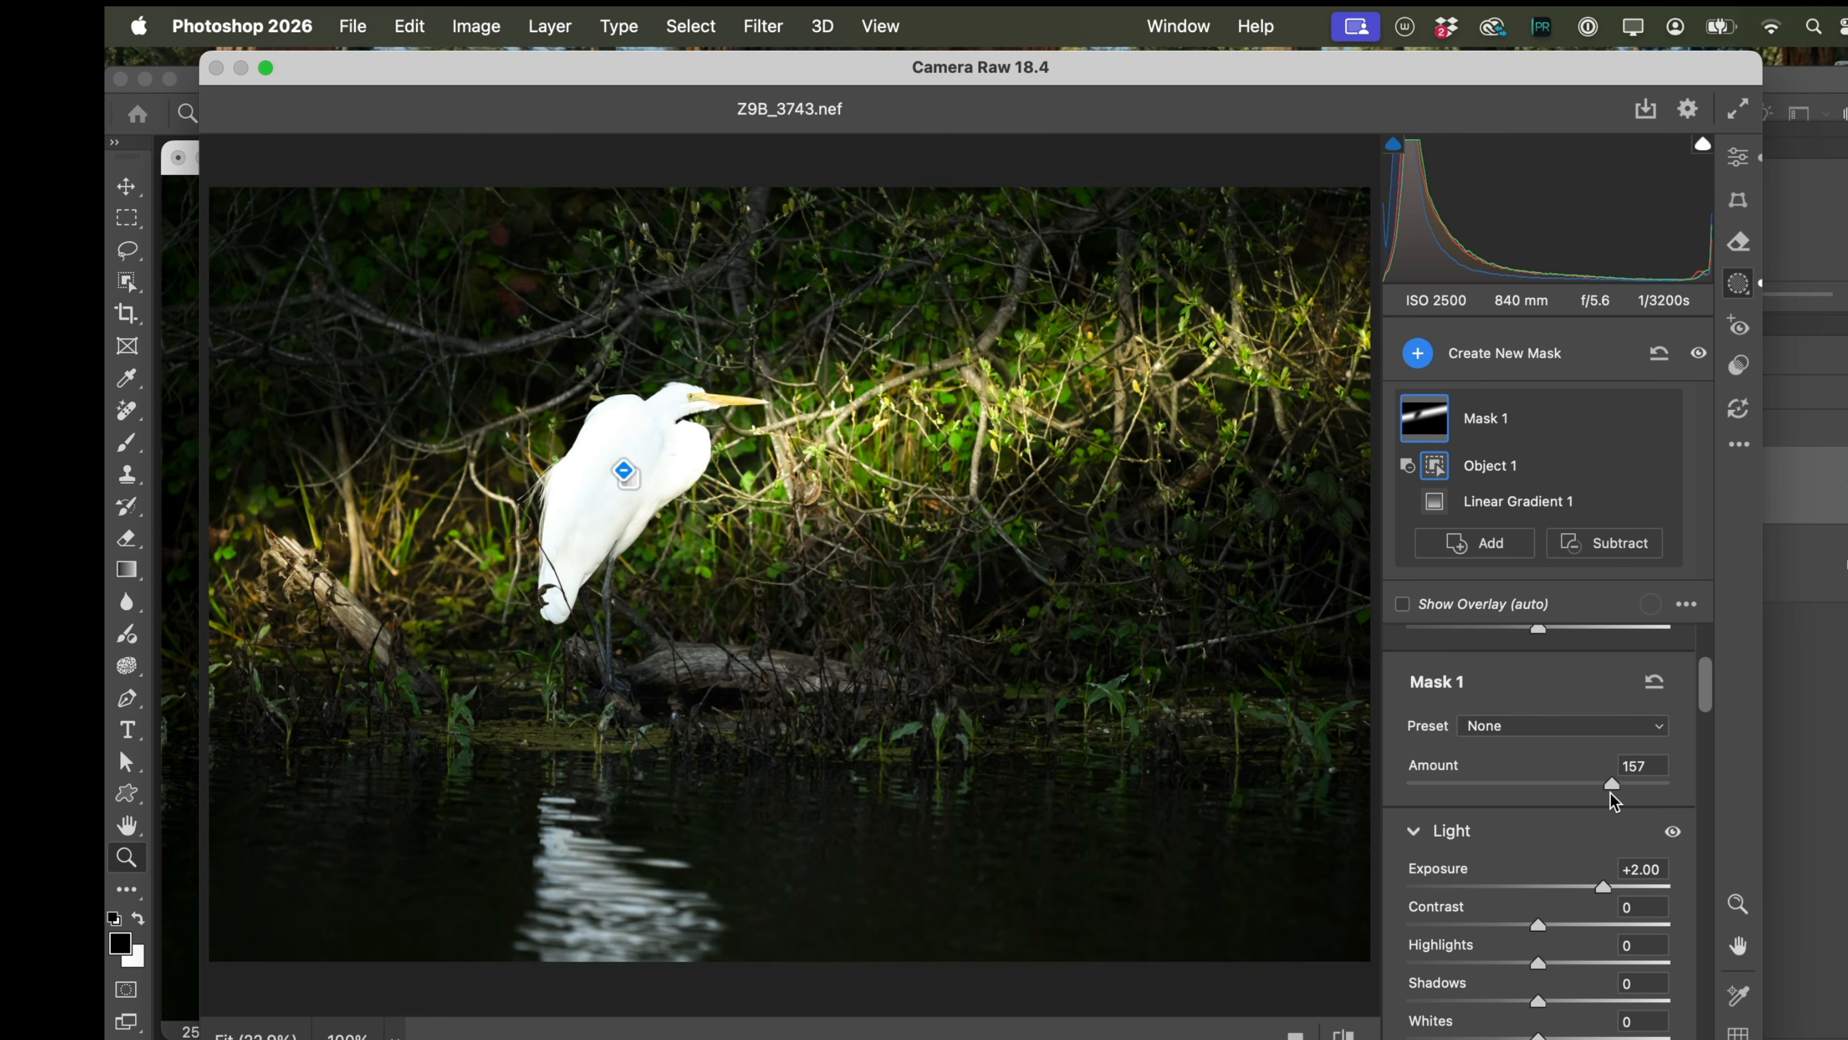
drag(1610, 792, 1572, 822)
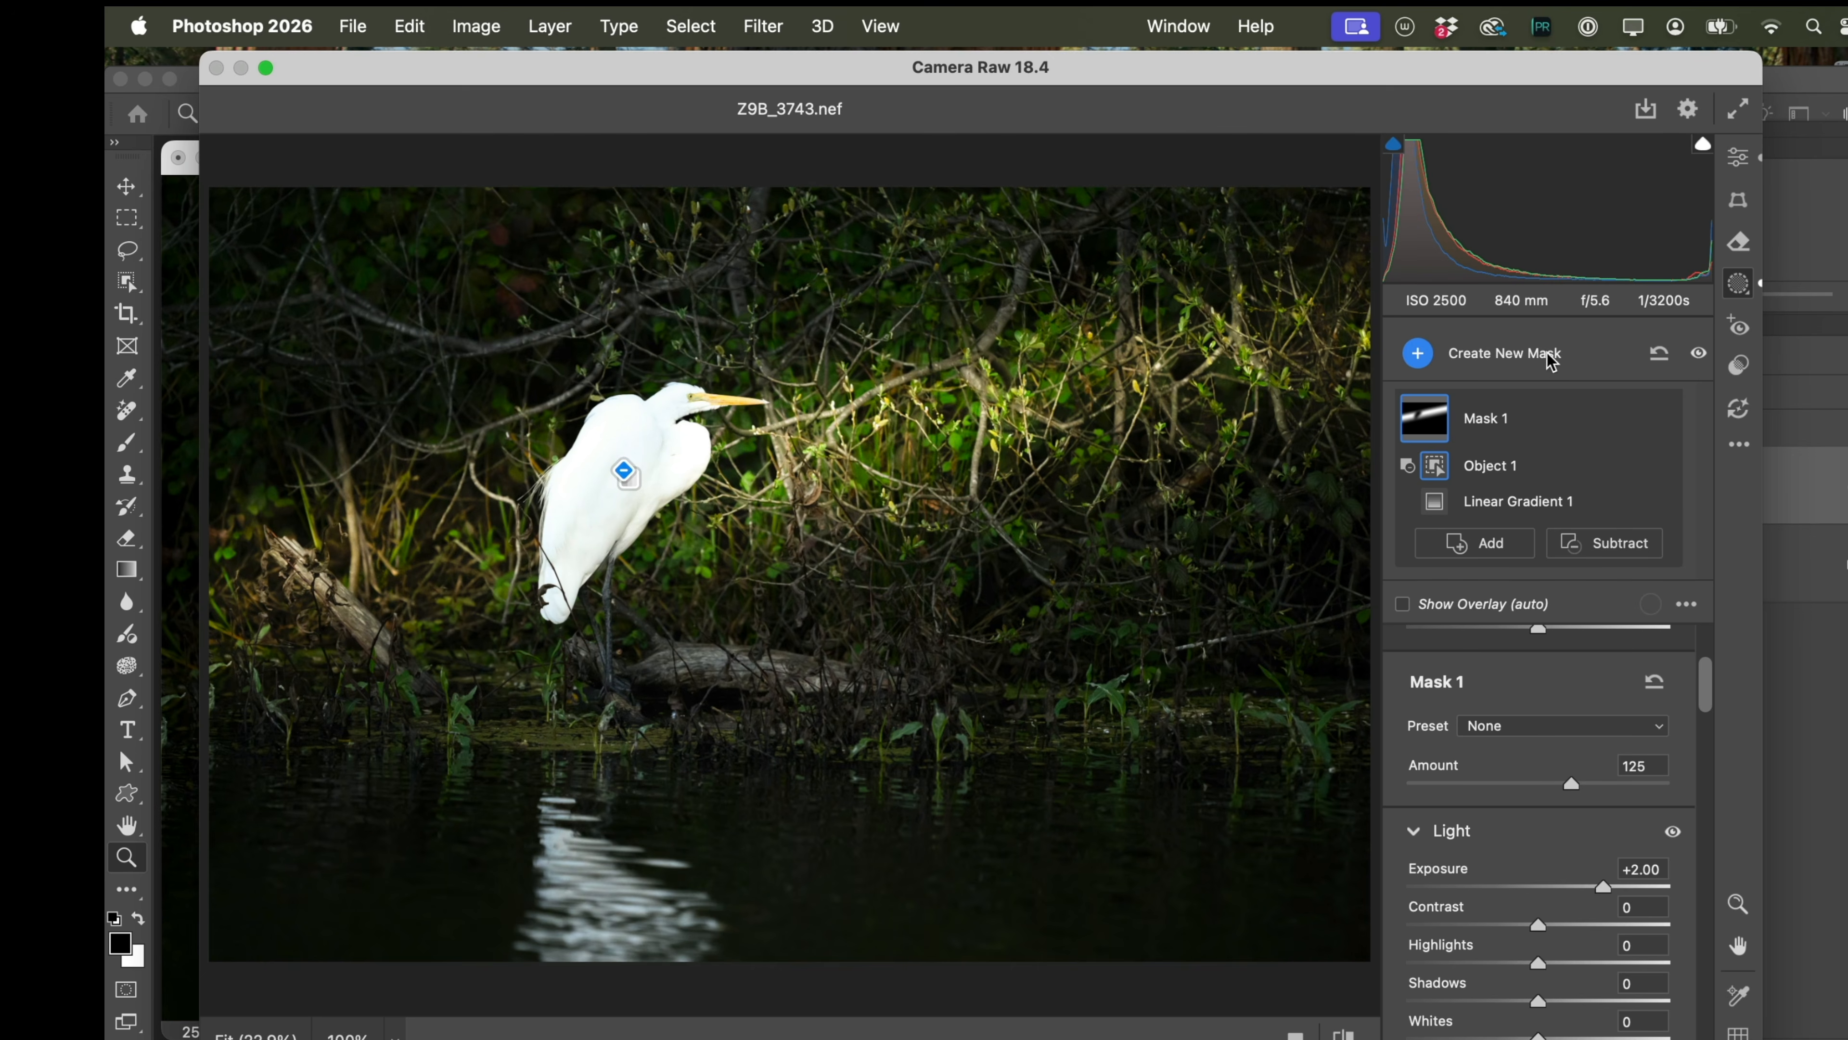
Create a new object mask by selecting the area around the egret.
click(1417, 353)
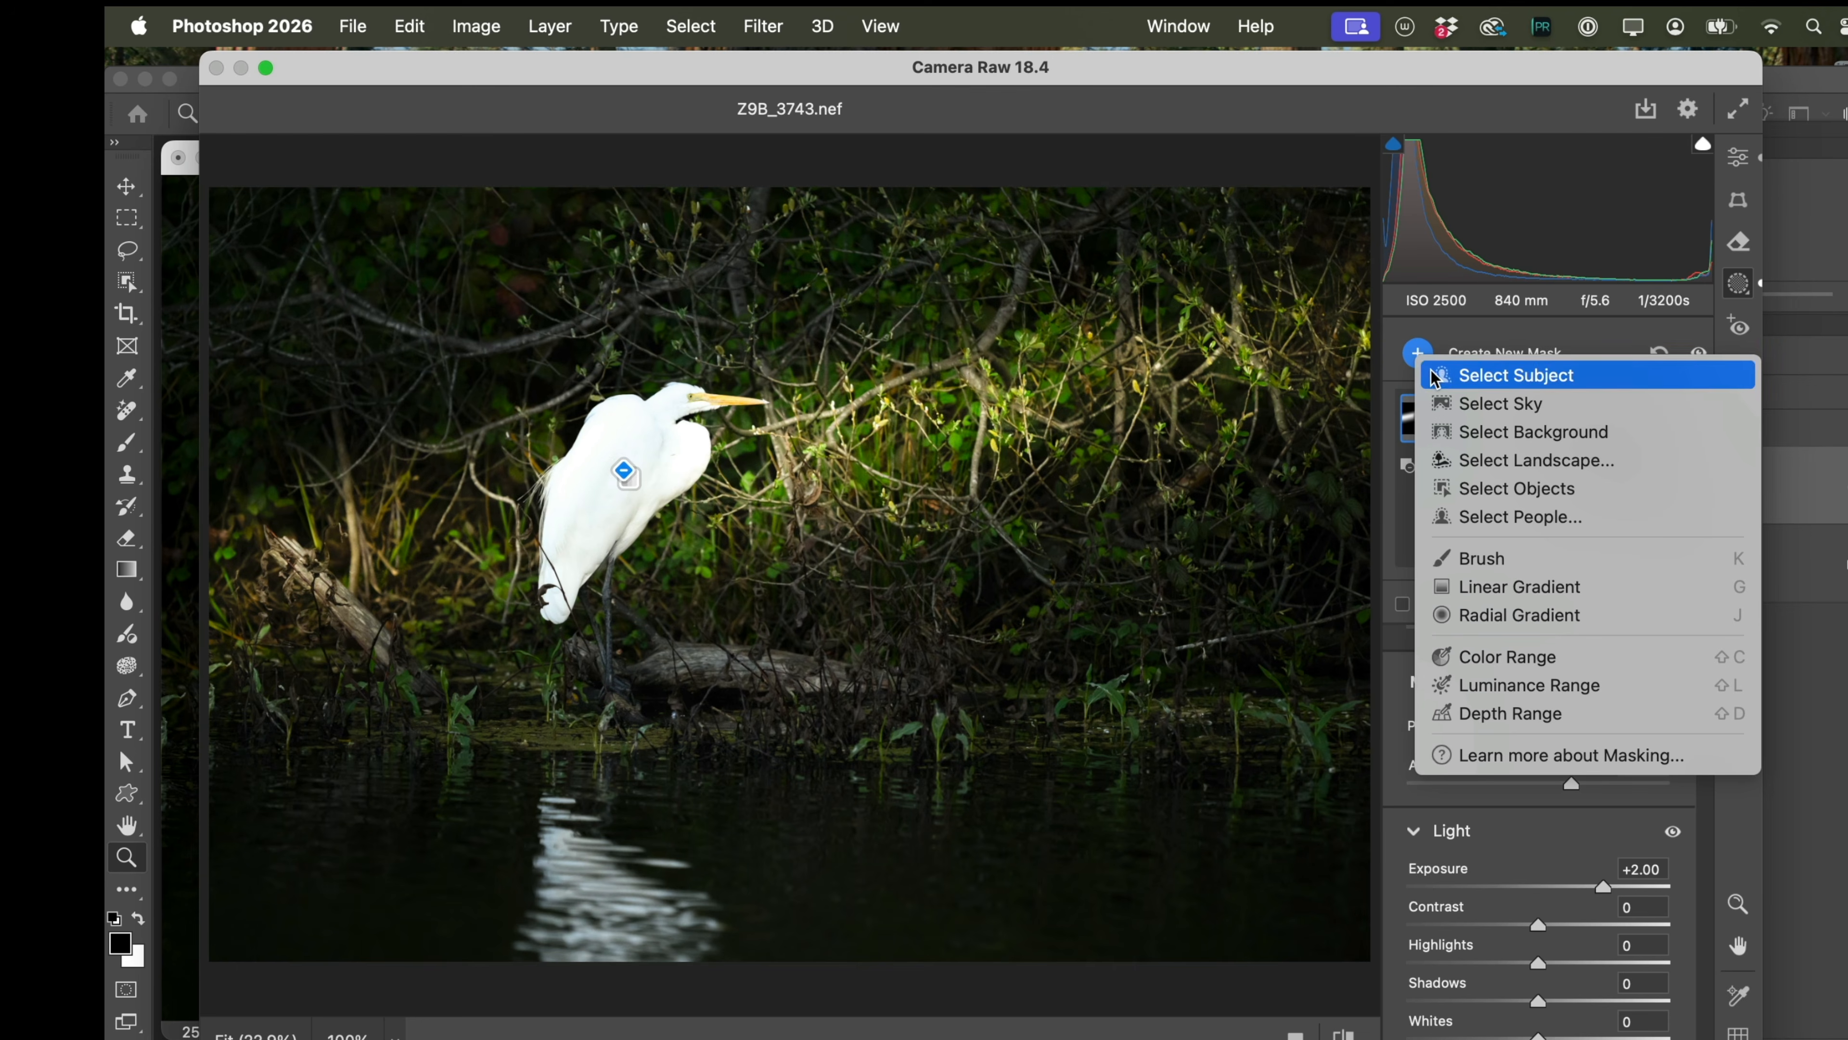
click(1465, 488)
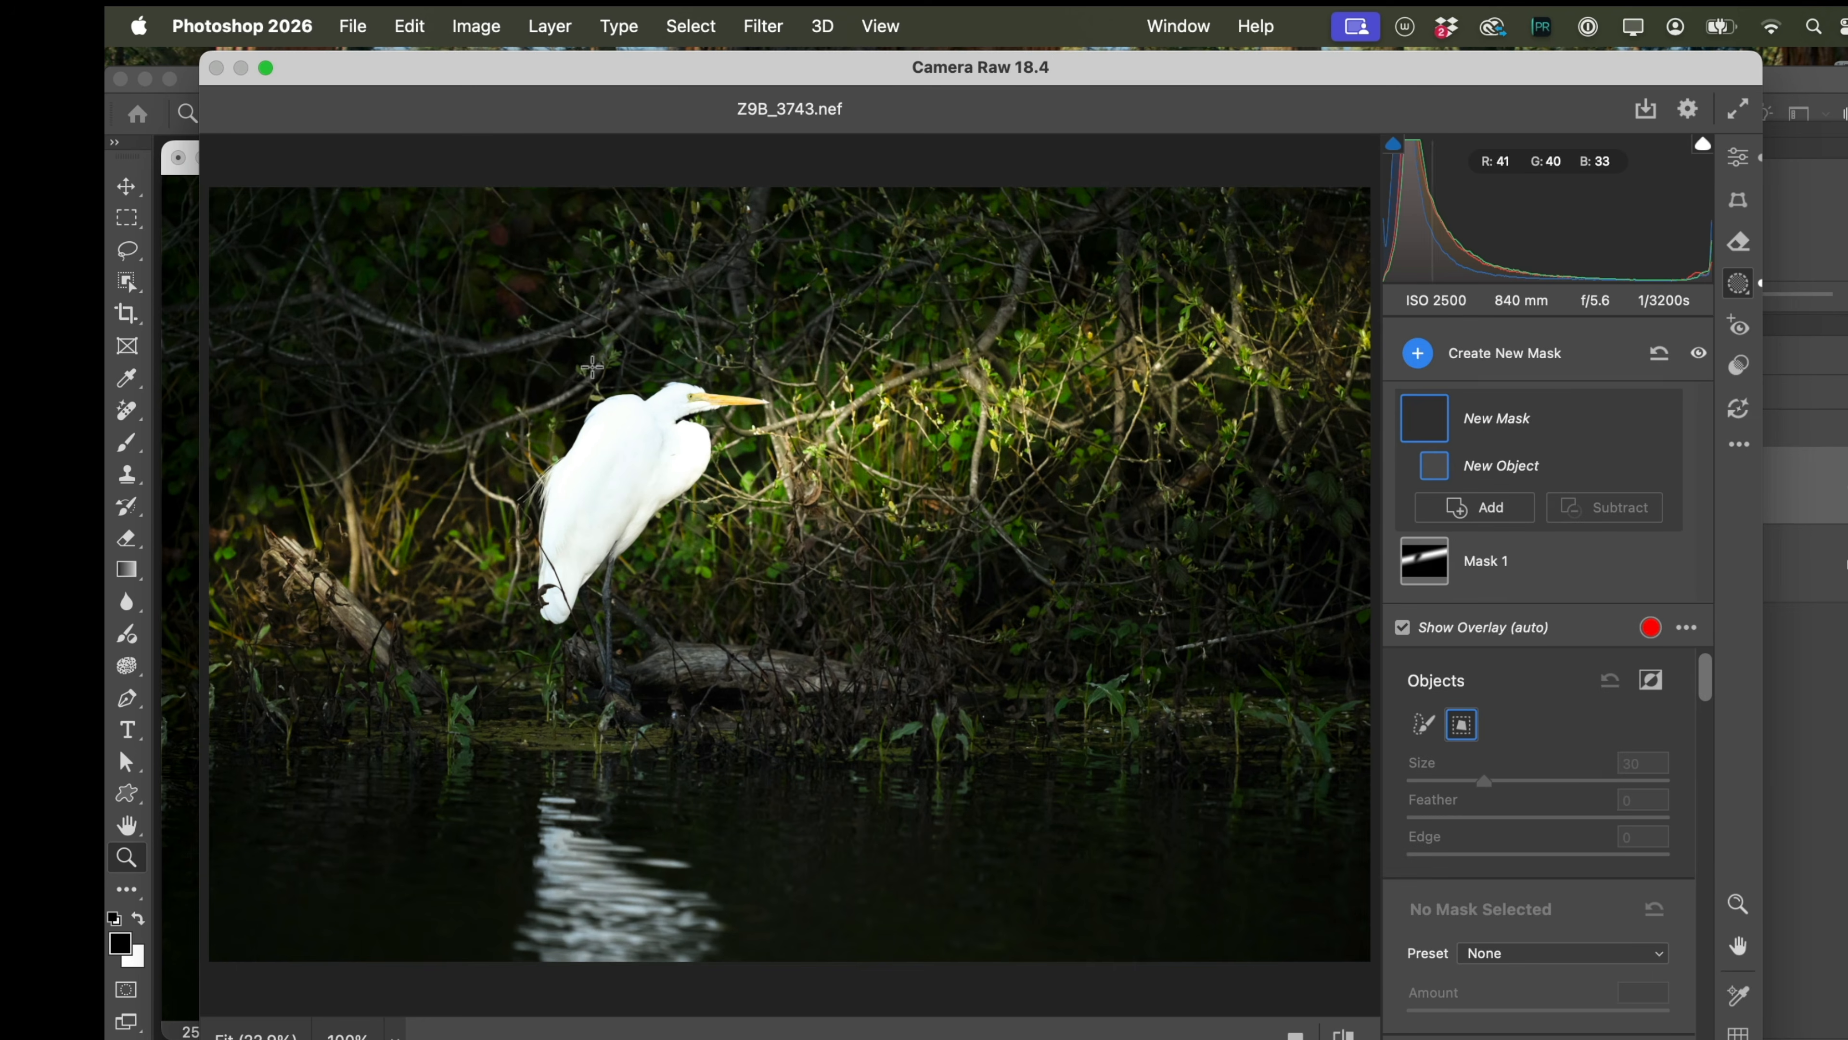
drag(502, 346, 624, 380)
drag(763, 539, 764, 541)
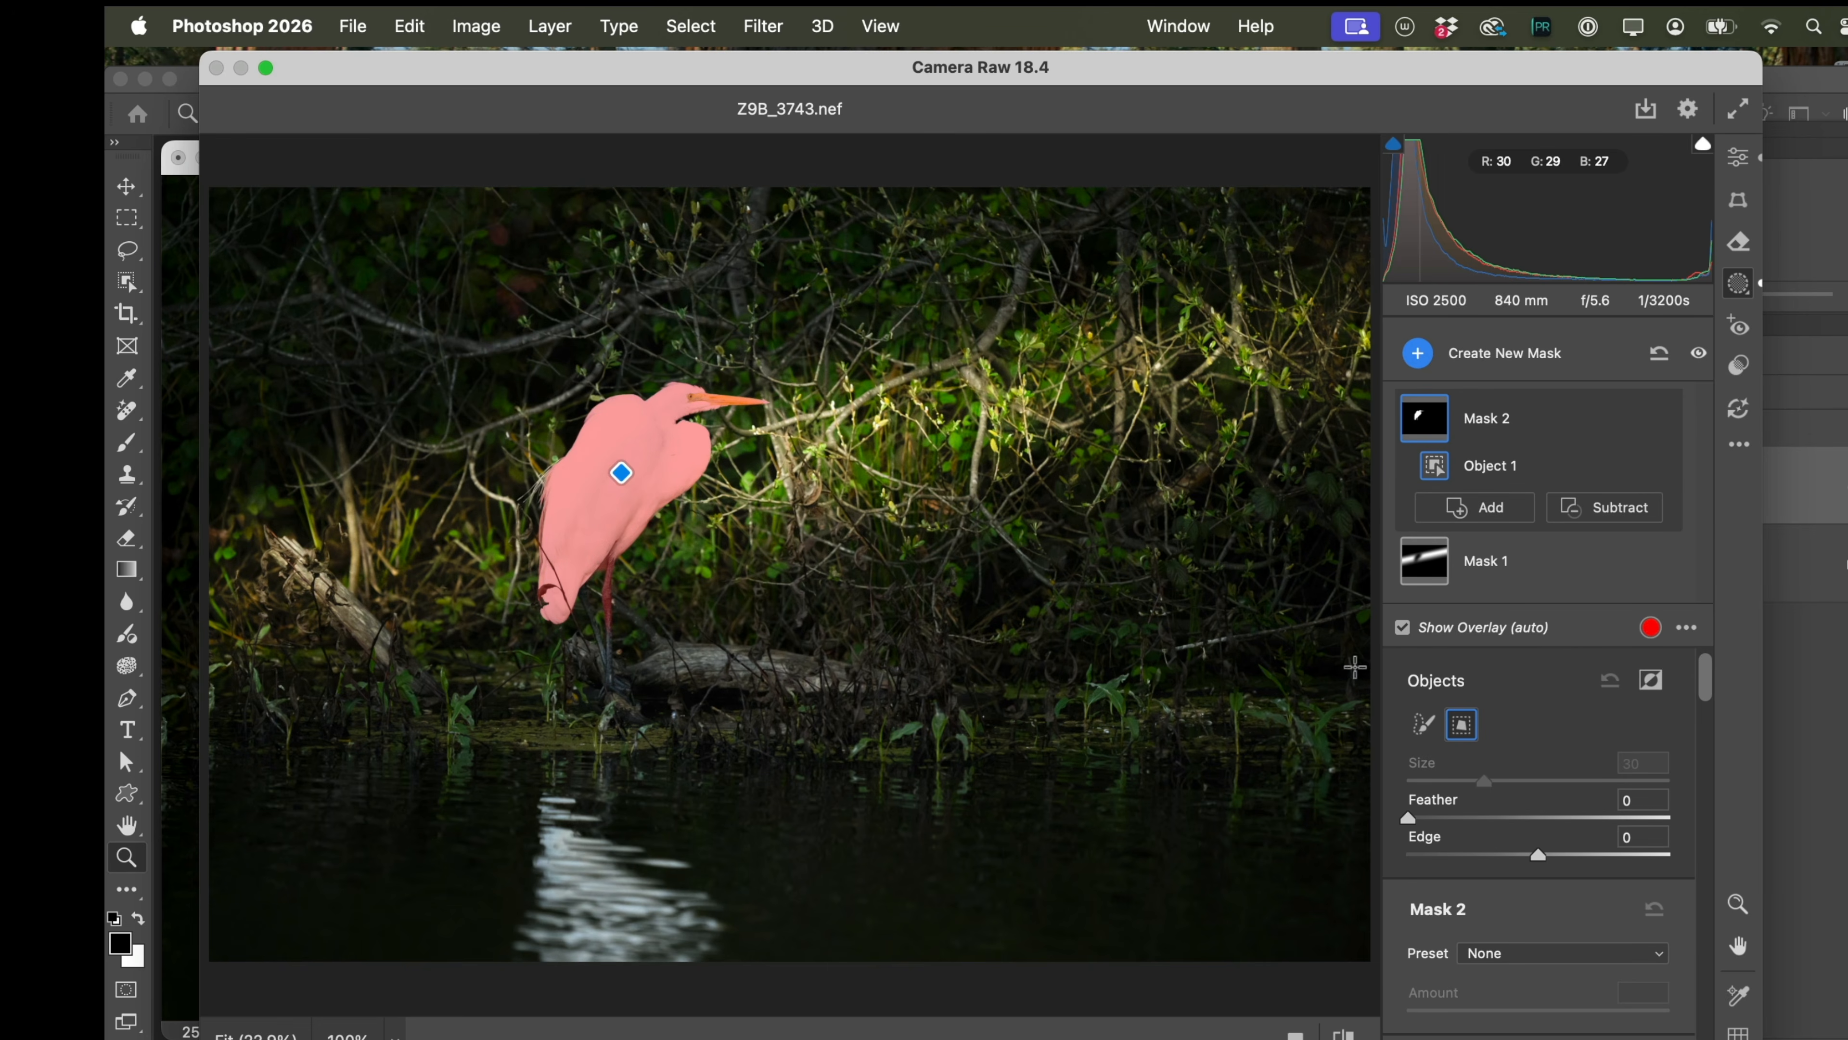
Set the egret mask's Exposure to -0.65 and Temperature to +8, and raise its Contrast slightly.
scroll(1568, 913, down, 3)
scroll(1564, 899, down, 4)
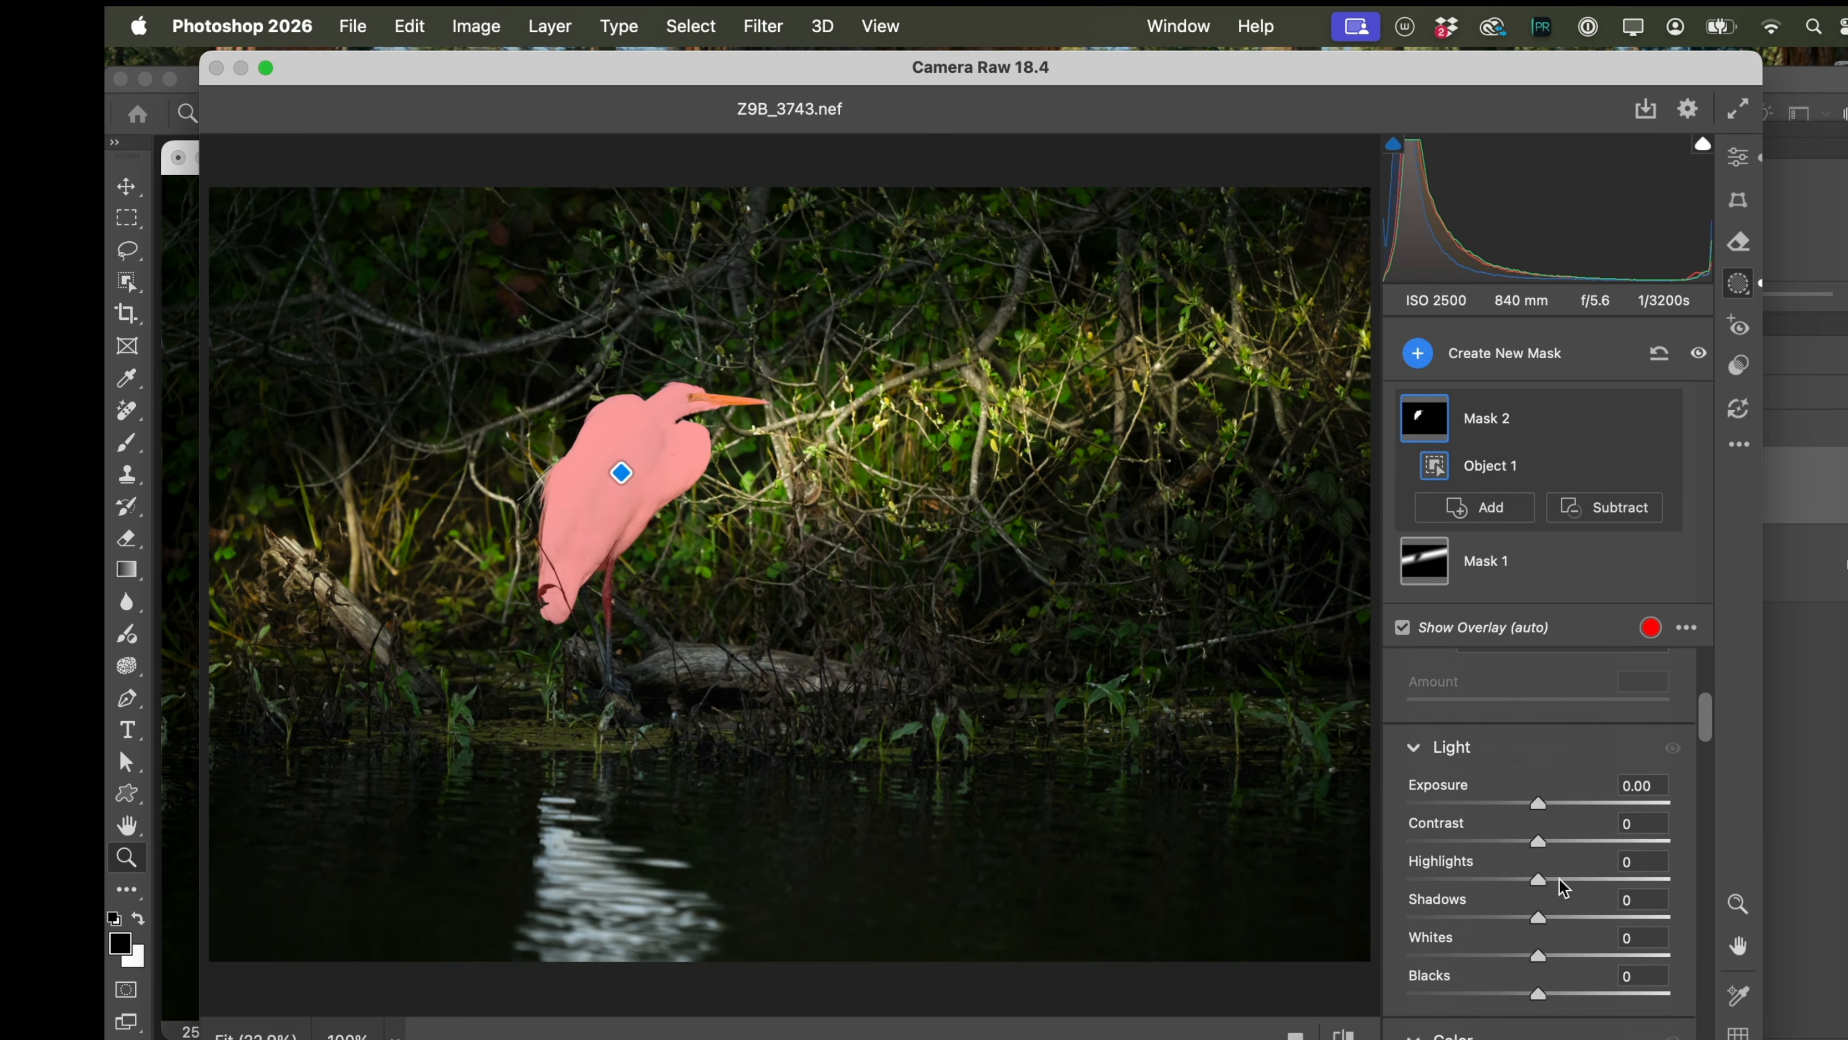
drag(1540, 803, 1521, 809)
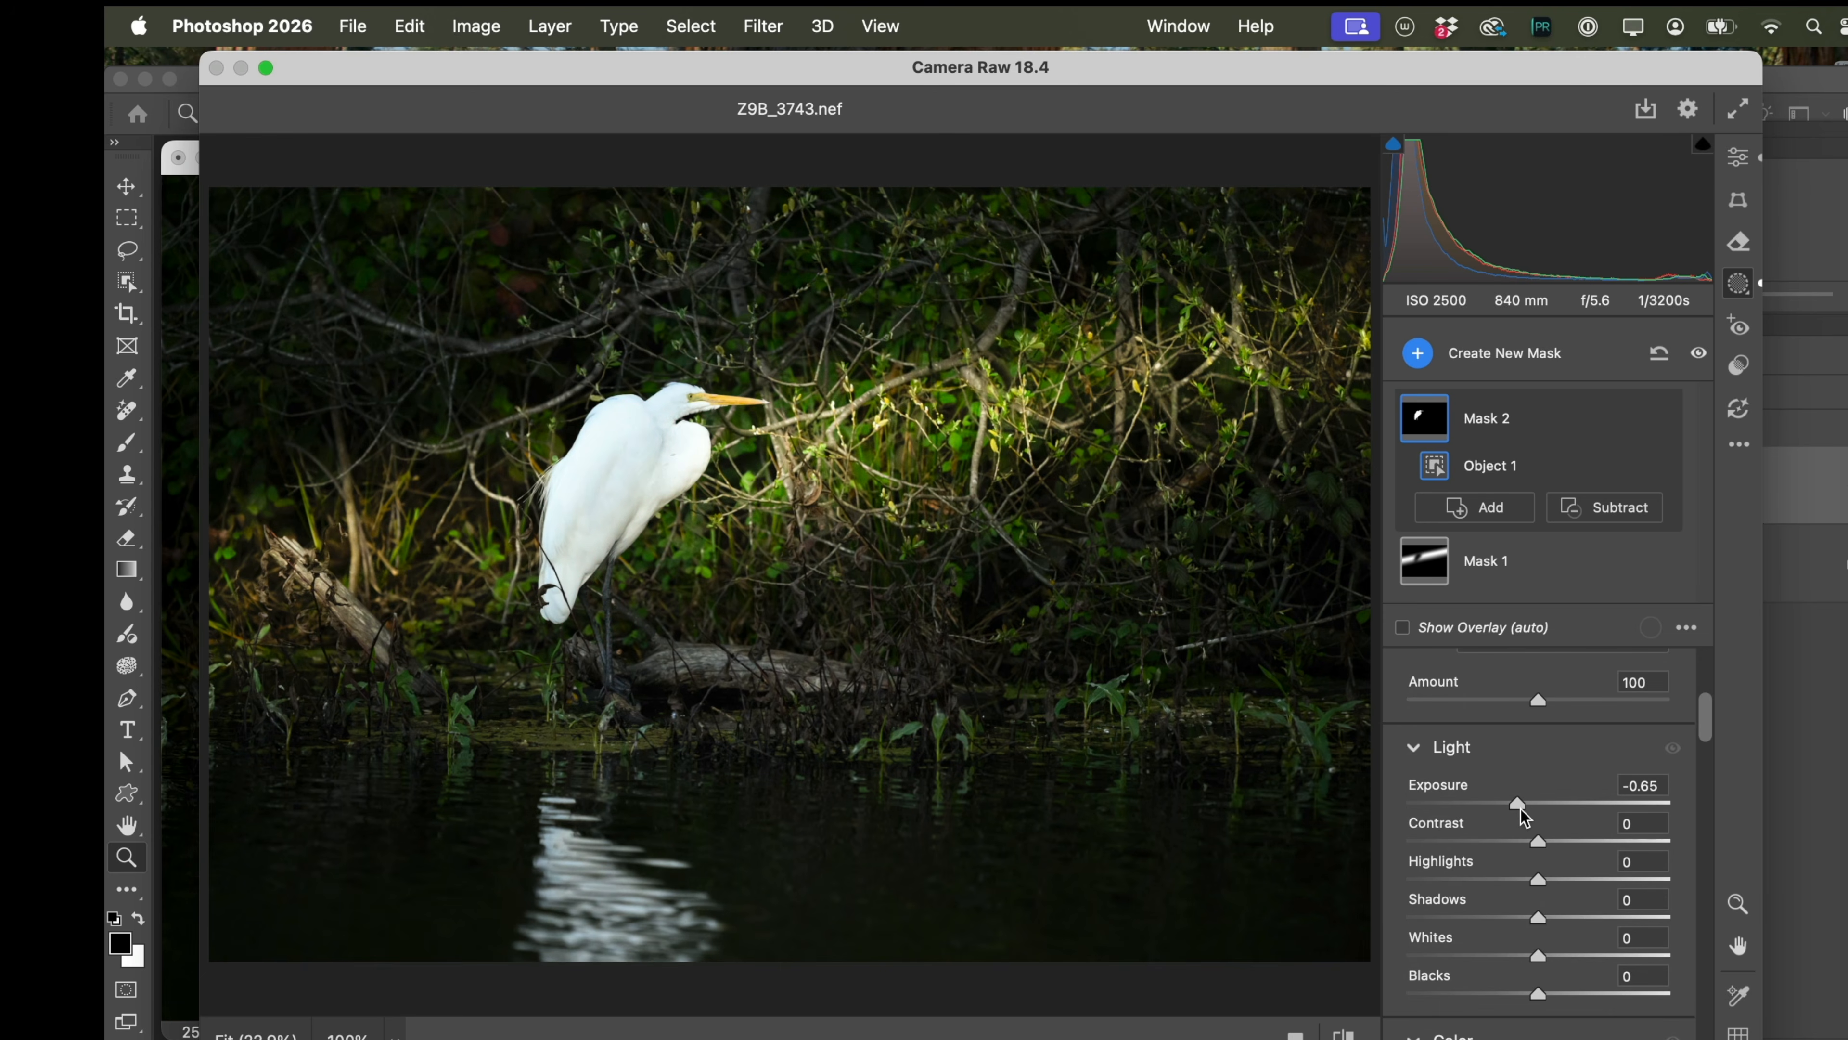
drag(1543, 845, 1557, 845)
scroll(1557, 844, down, 5)
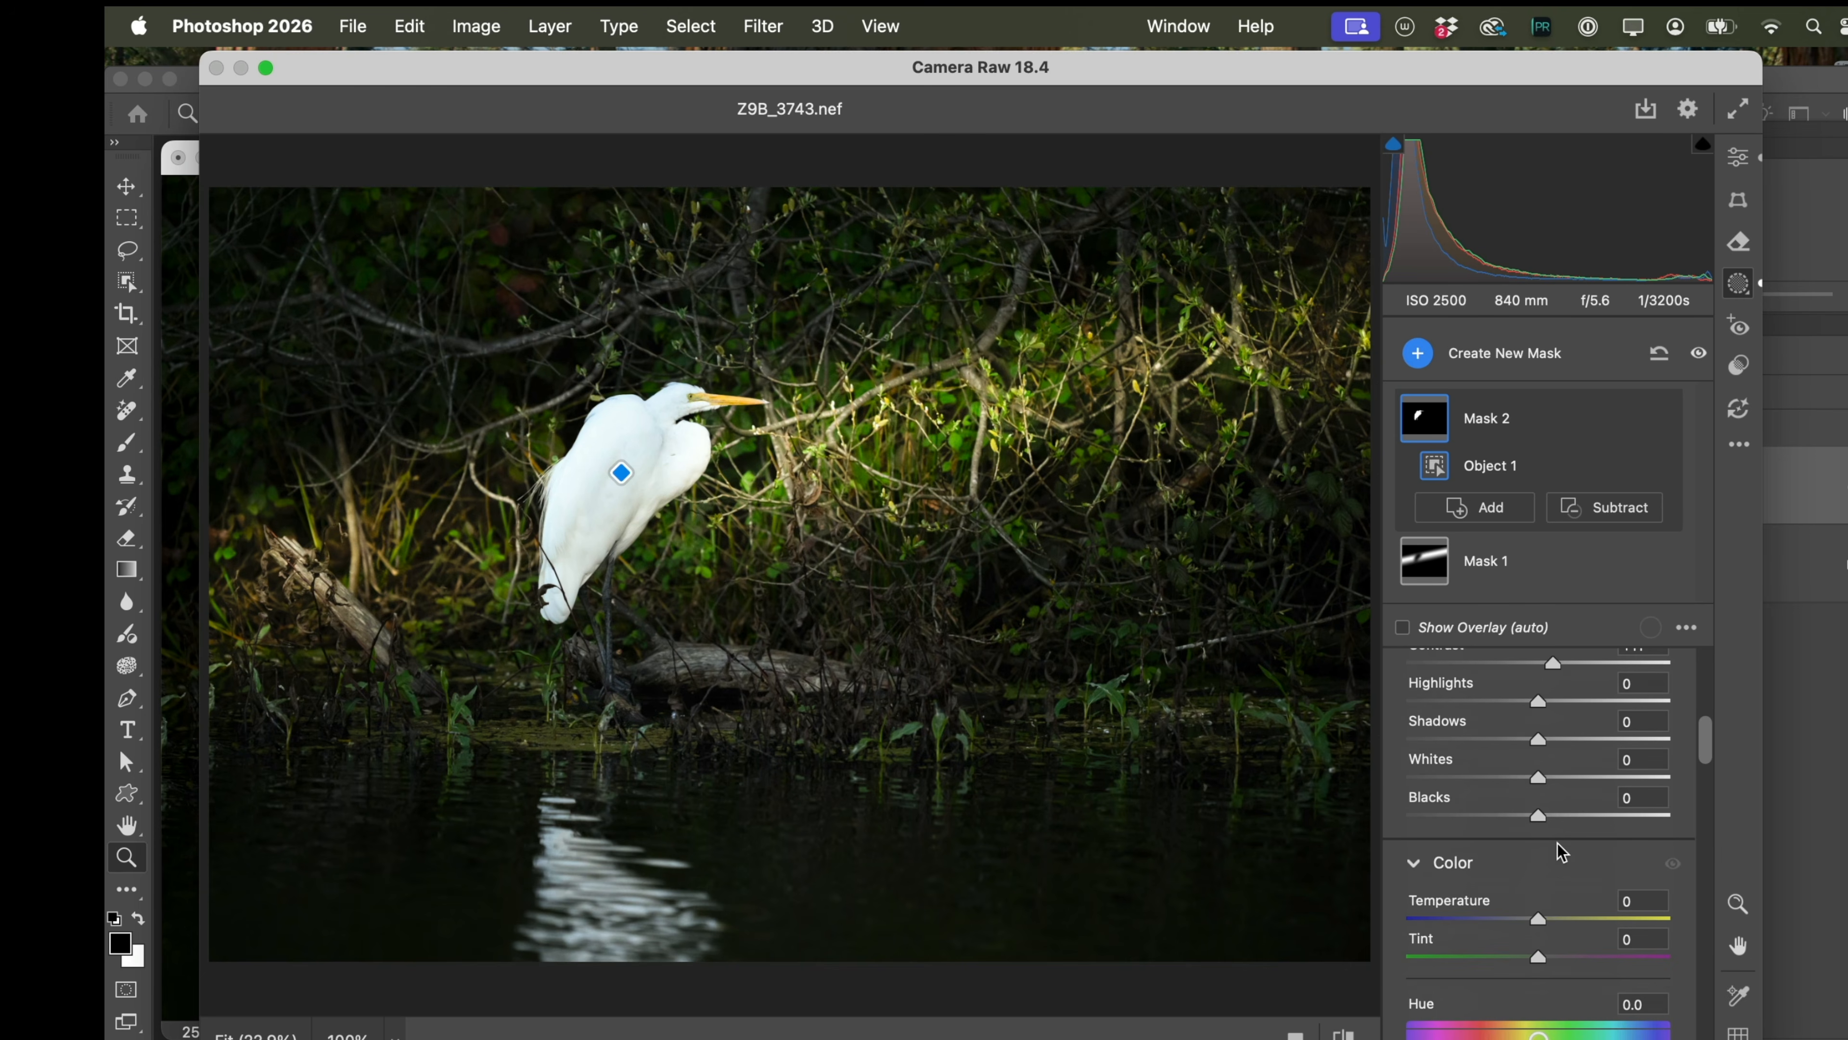
drag(1538, 918, 1543, 916)
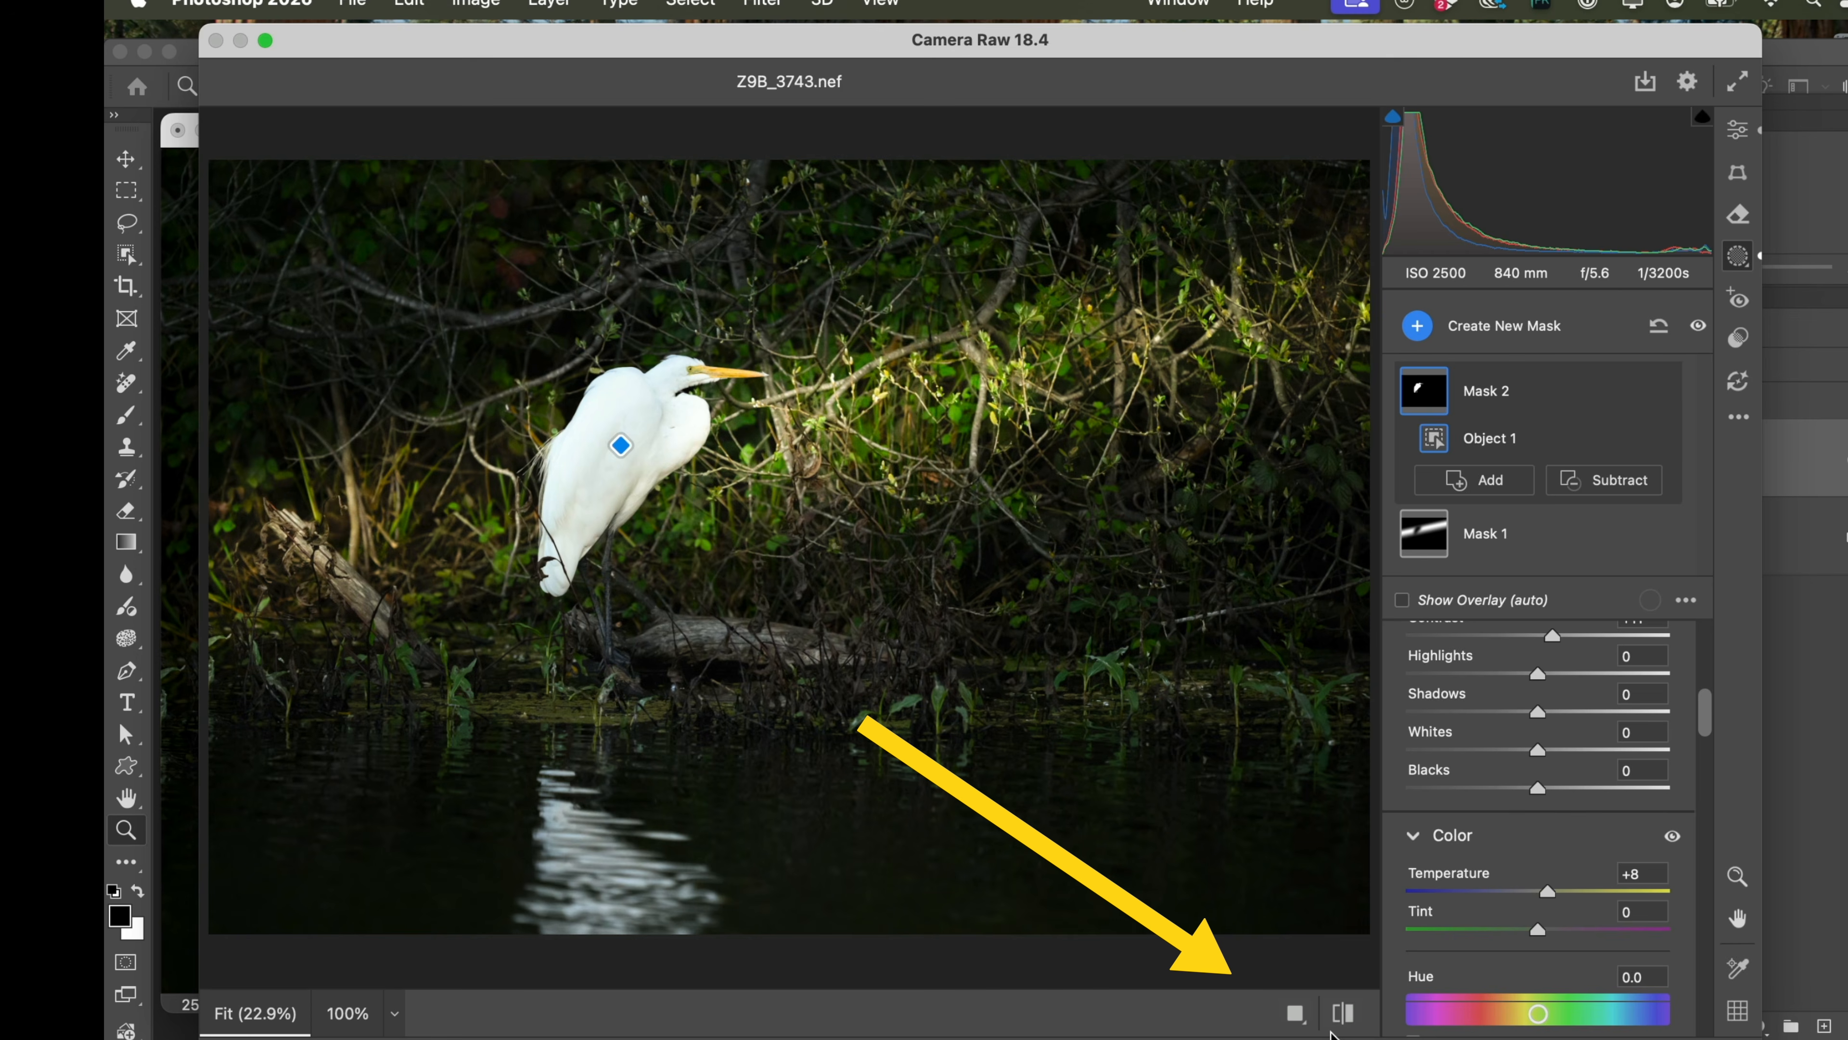
Compare the egret photo before and after the Camera Raw edits, toggling the default settings repeatedly.
key(backslash)
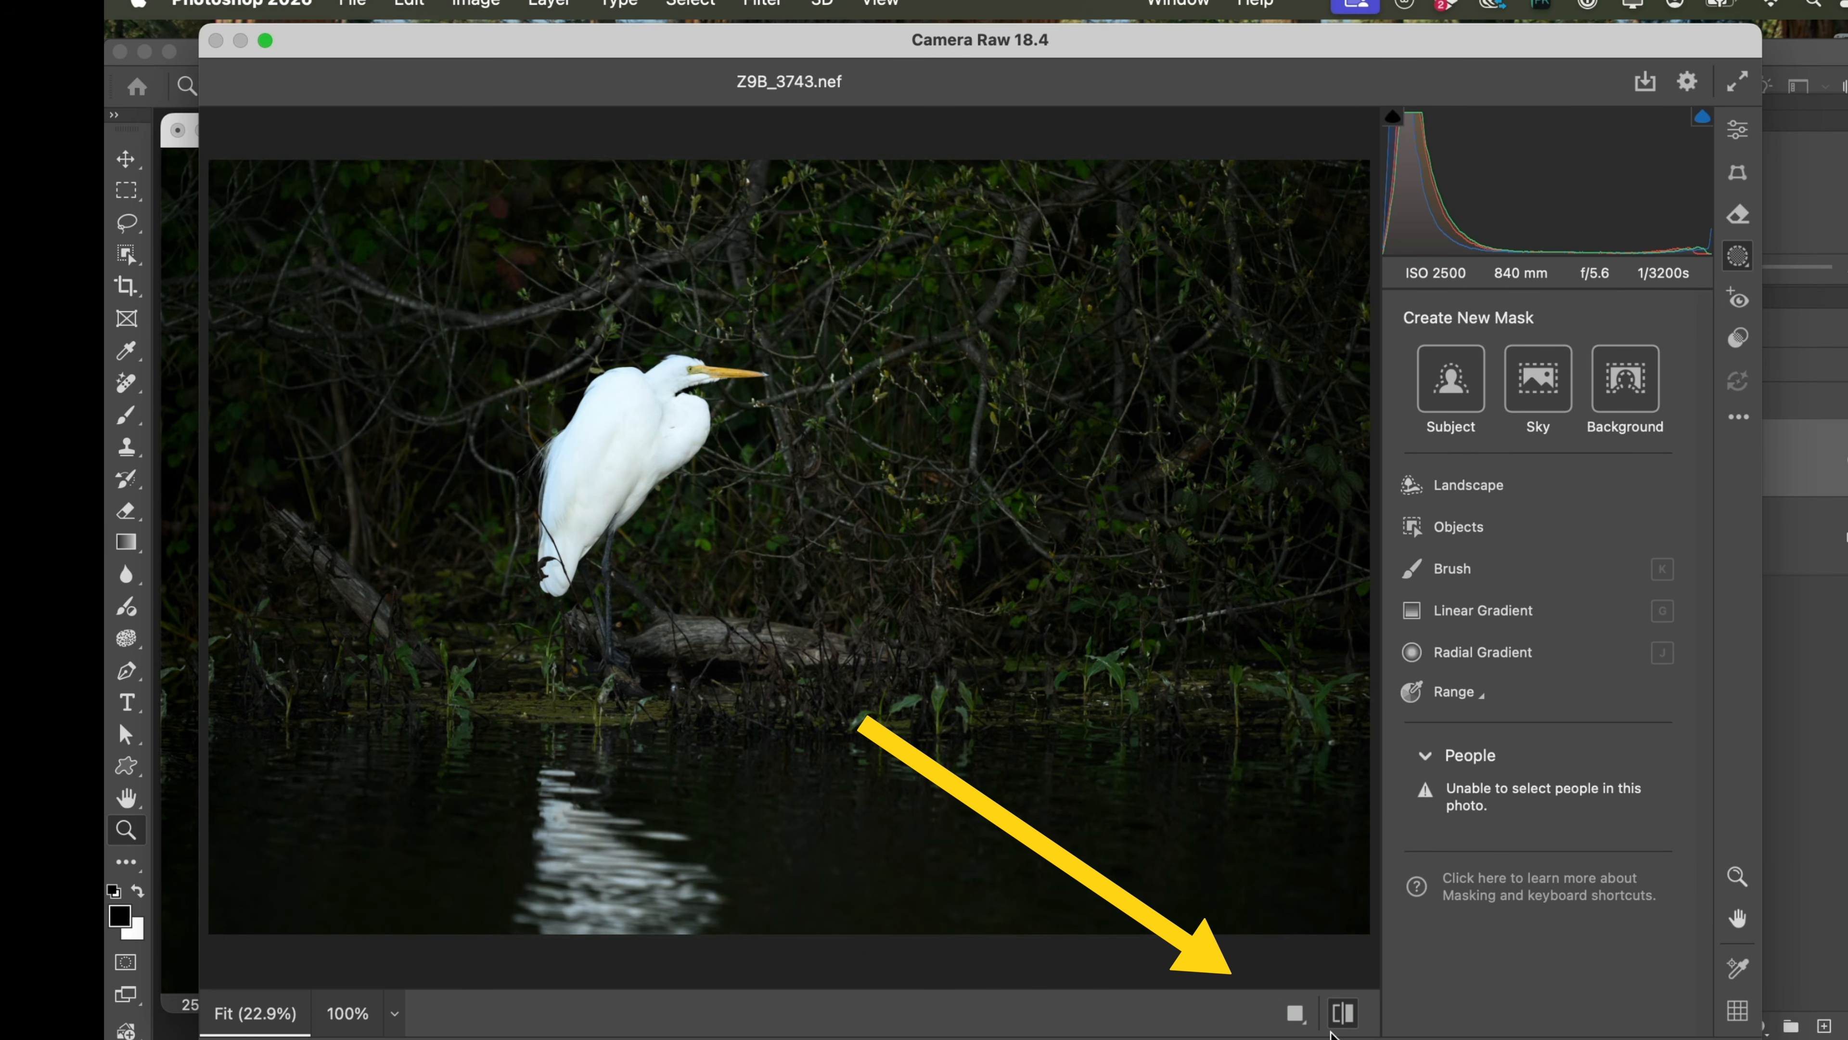
key(backslash)
key(backslash)
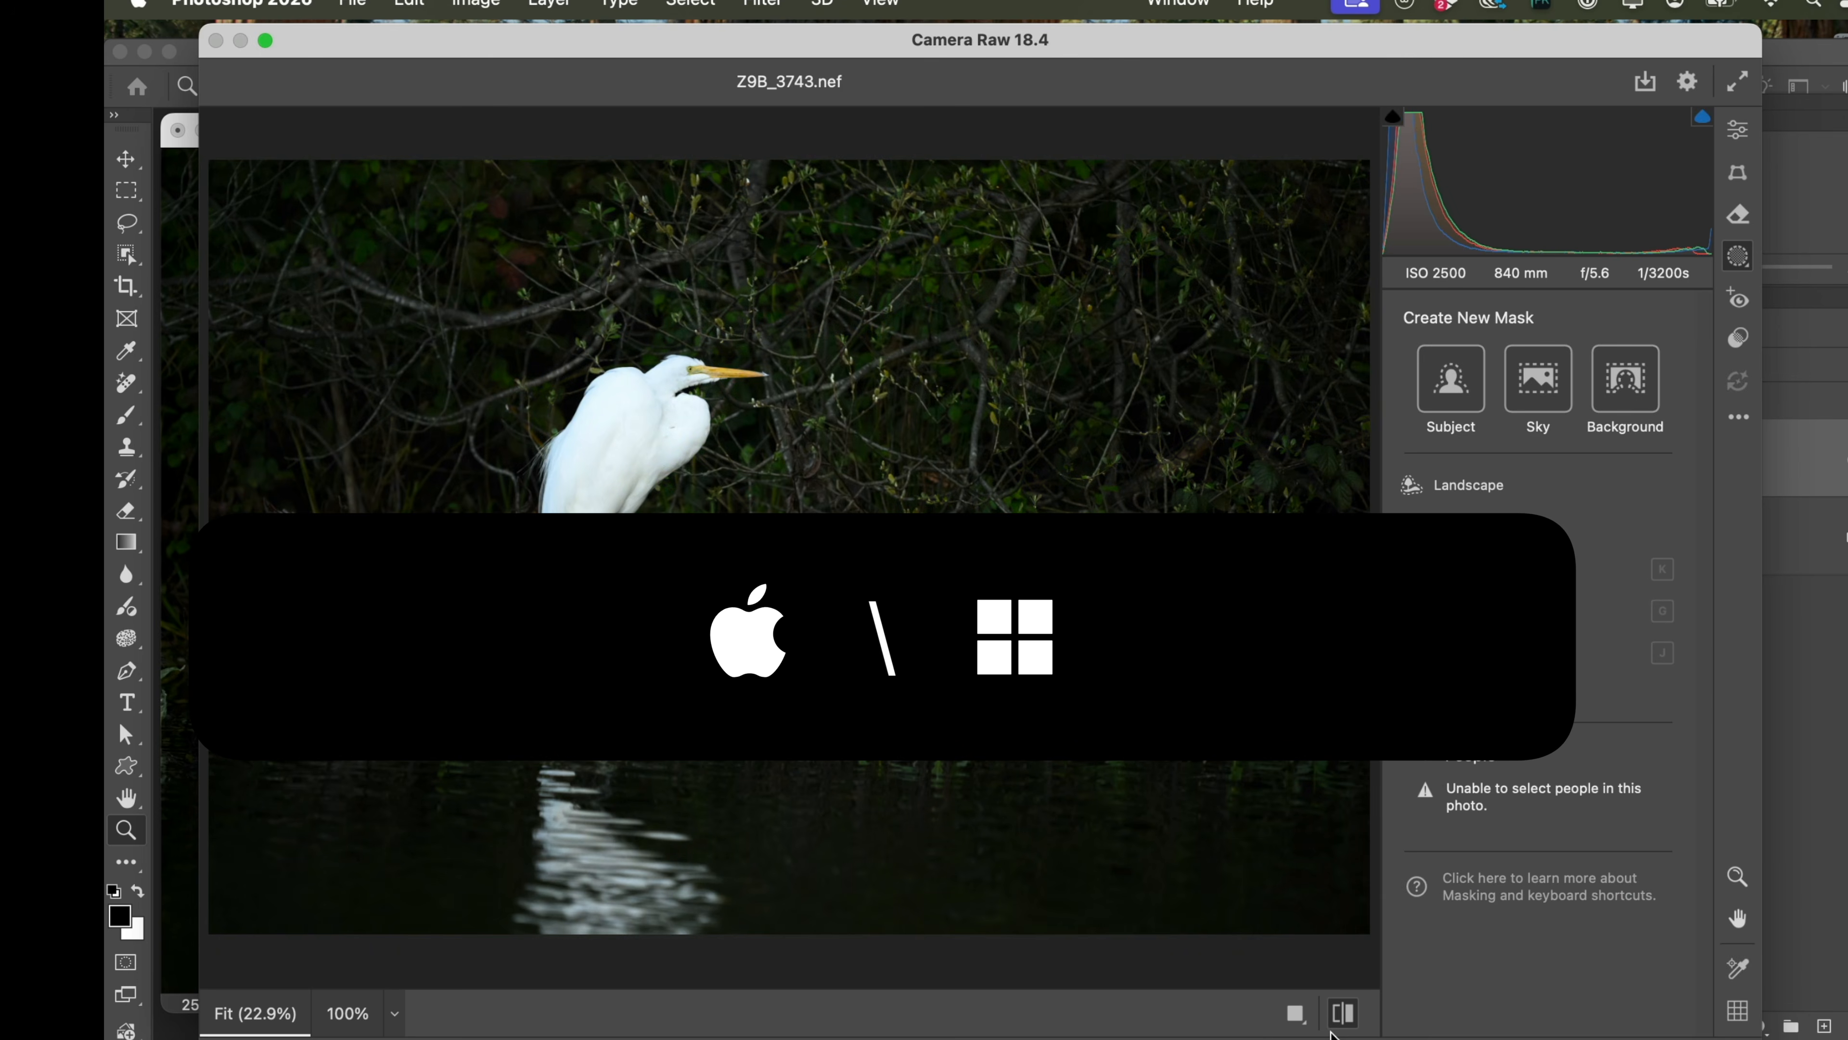
key(backslash)
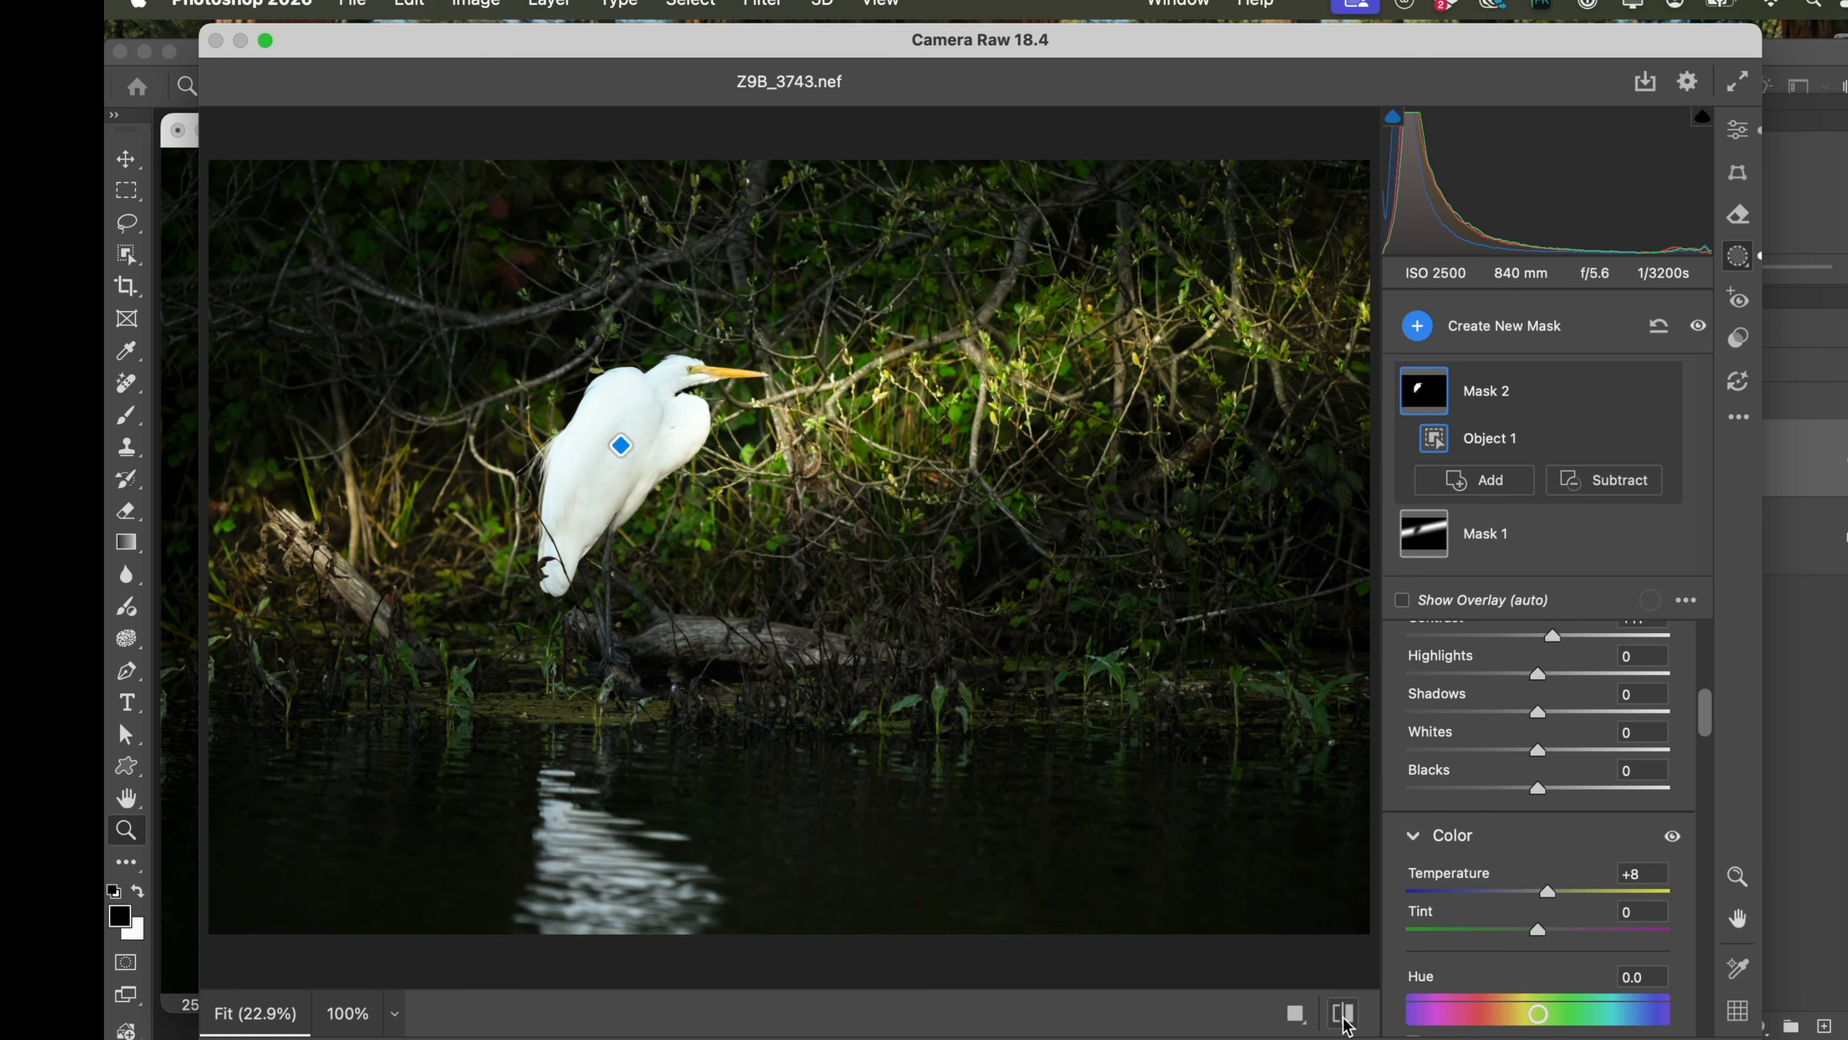
click(1343, 1022)
click(1344, 1013)
click(1294, 1018)
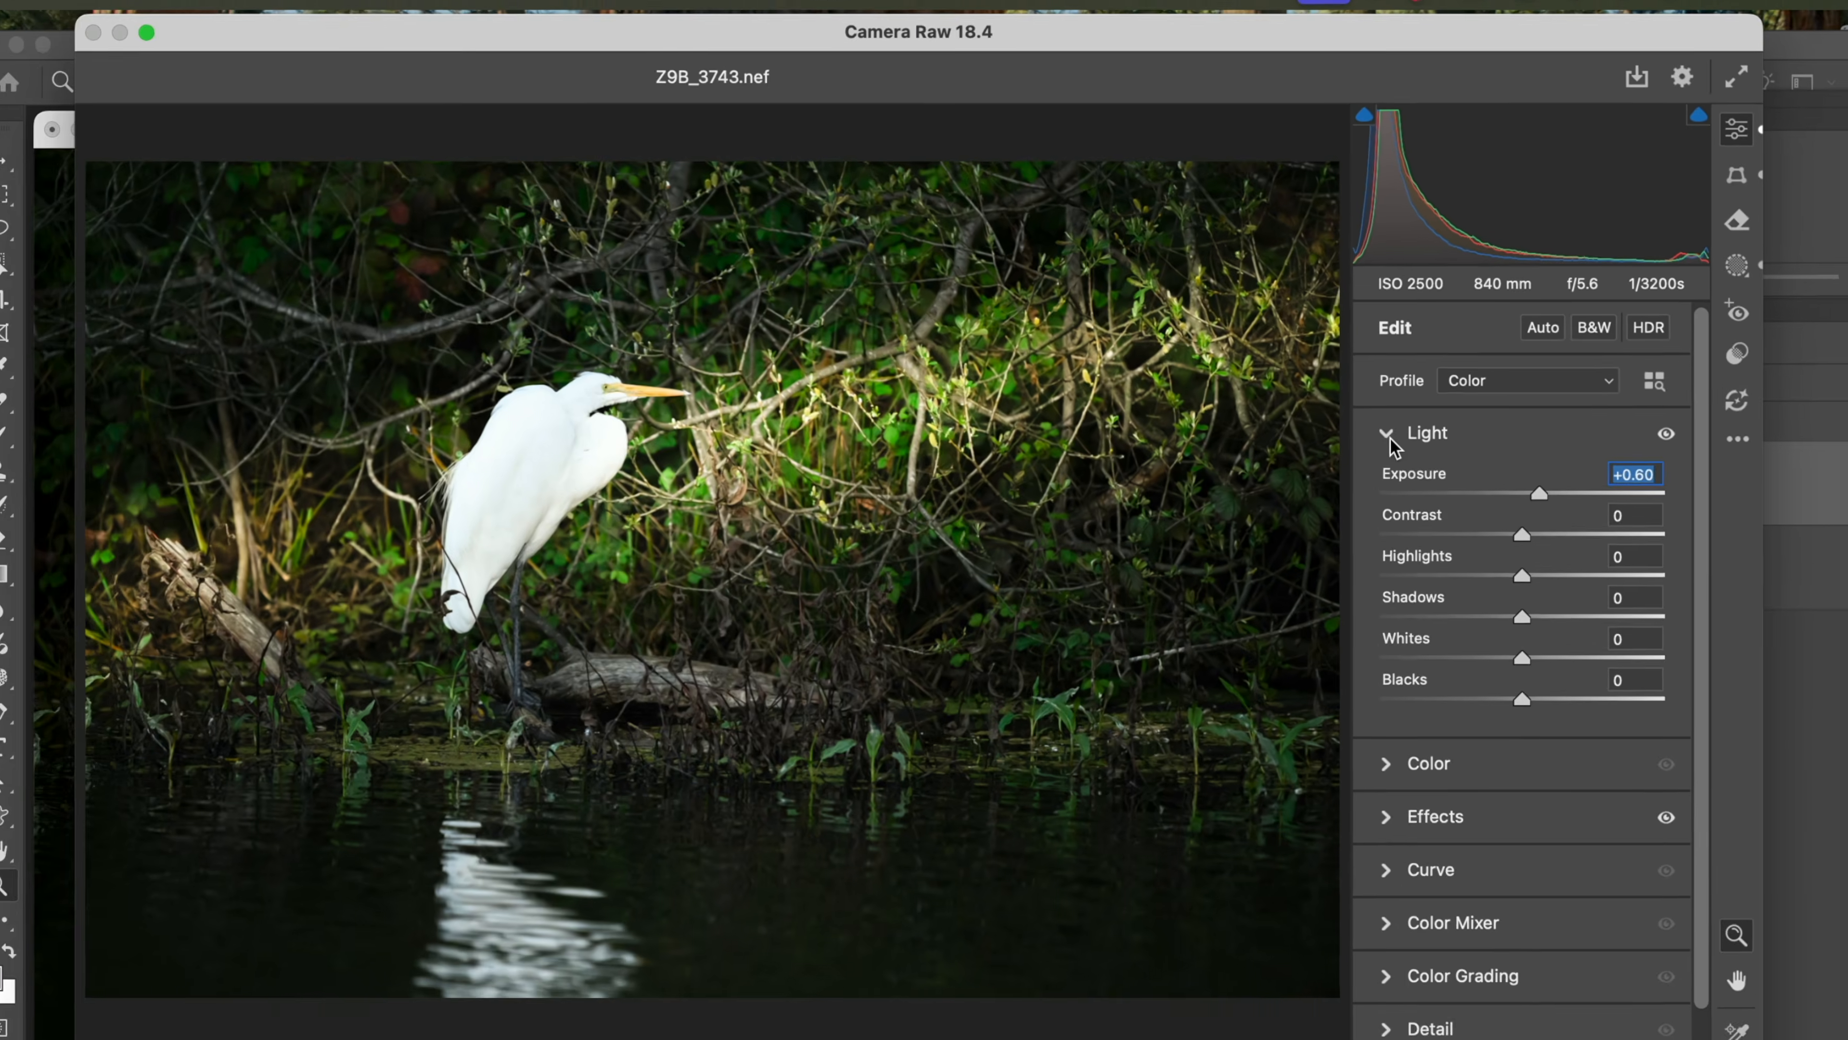
Try the photo's overall Exposure at +1.15, reset it, and set Exposure to -0.50 and Contrast to +10.
click(1386, 429)
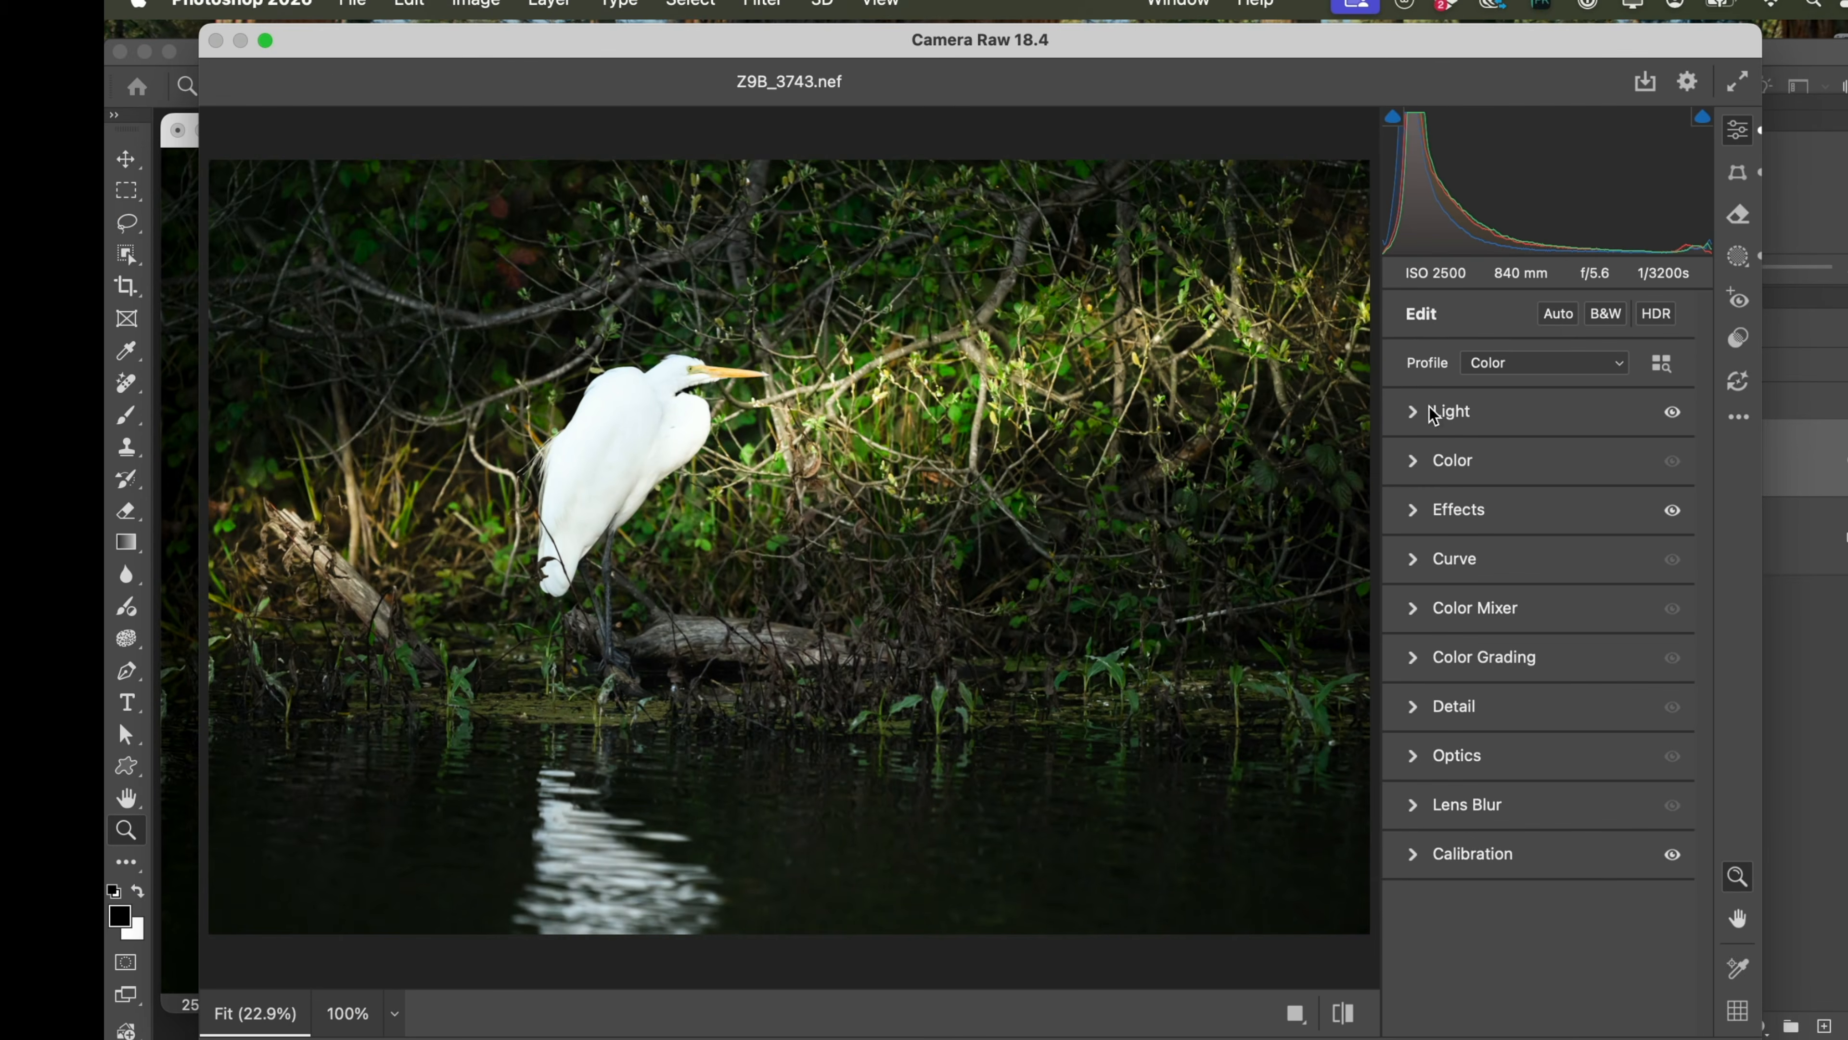
click(1415, 413)
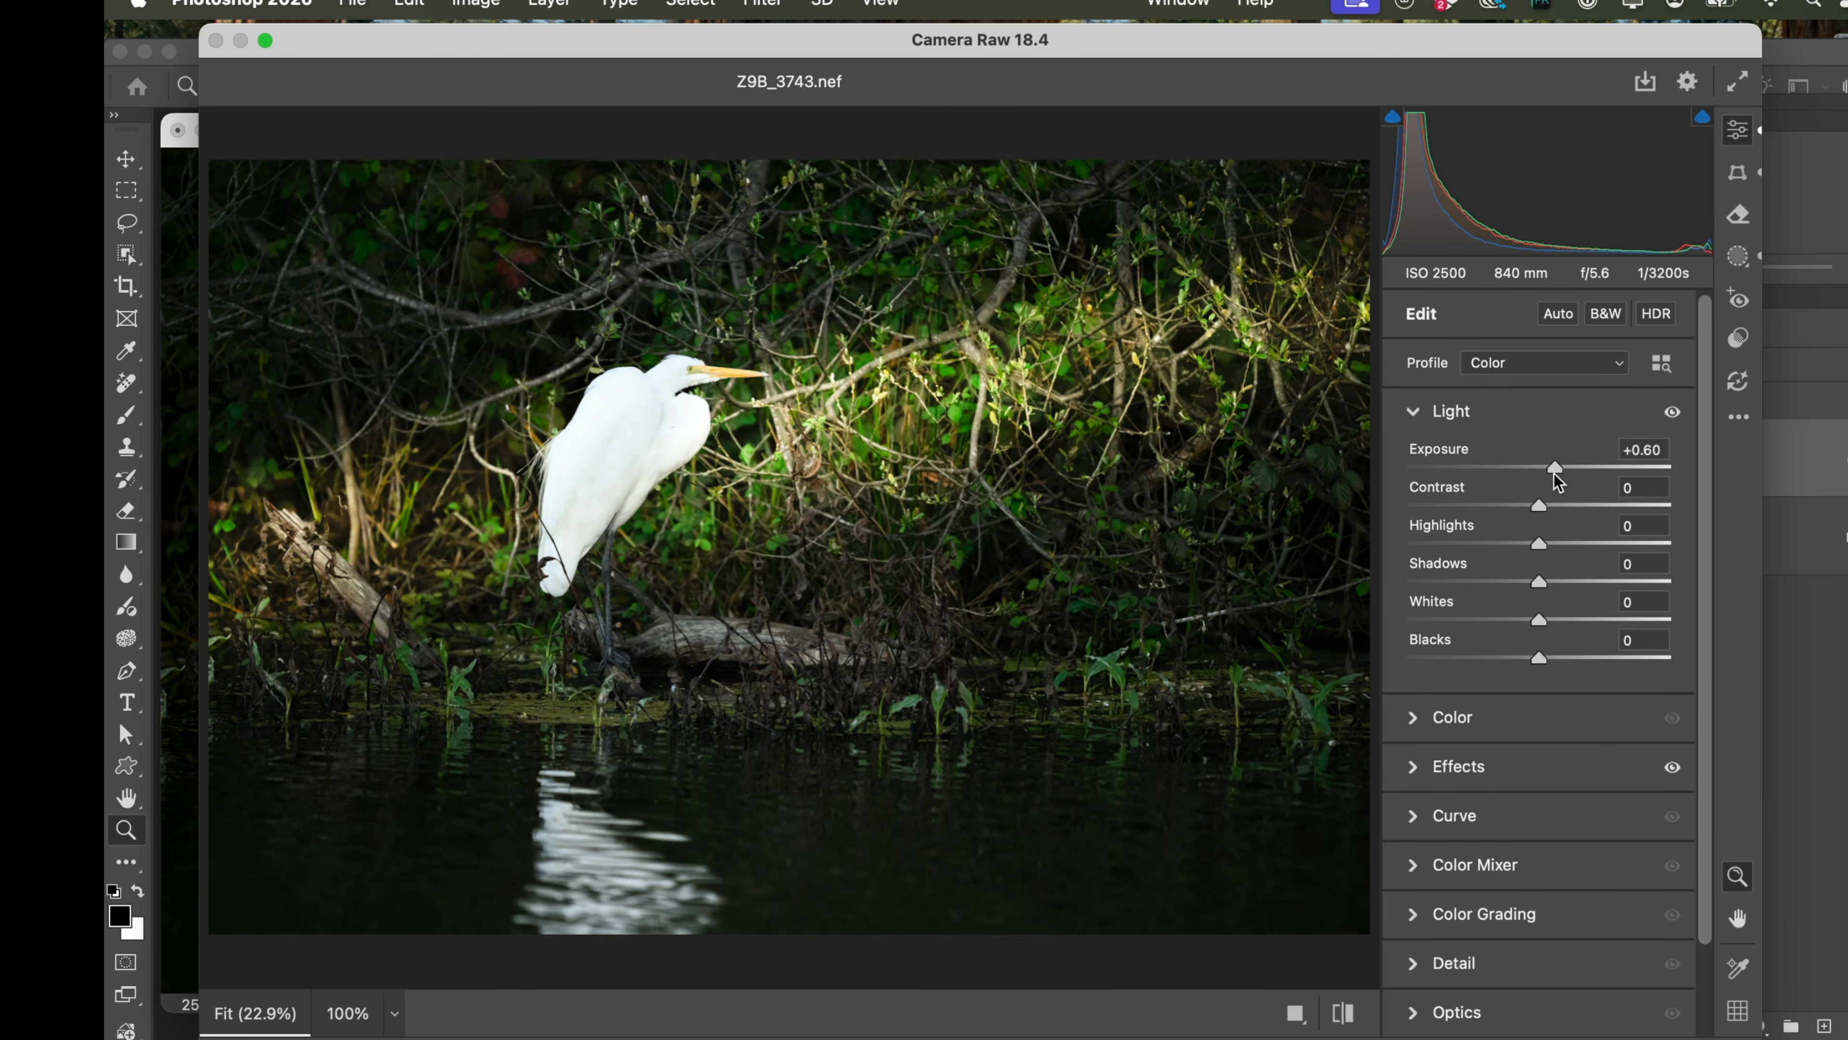
drag(1555, 468, 1568, 469)
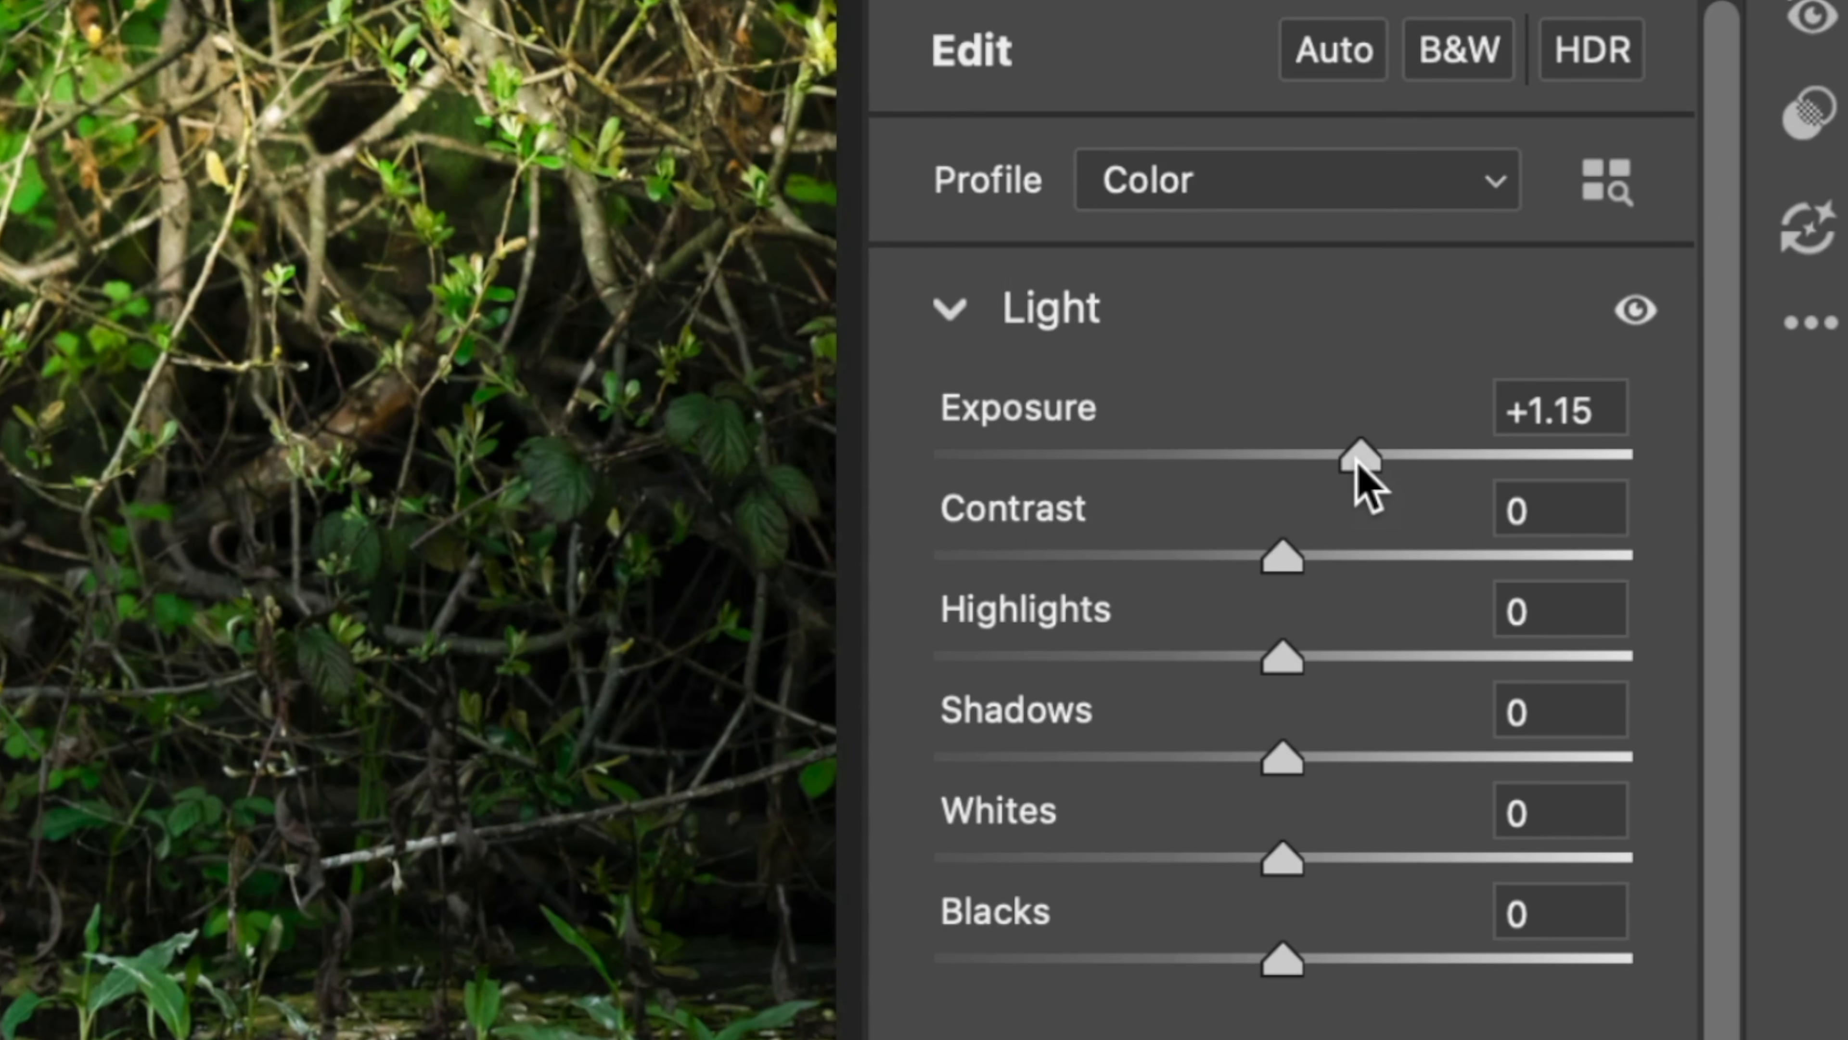
double_click(1358, 460)
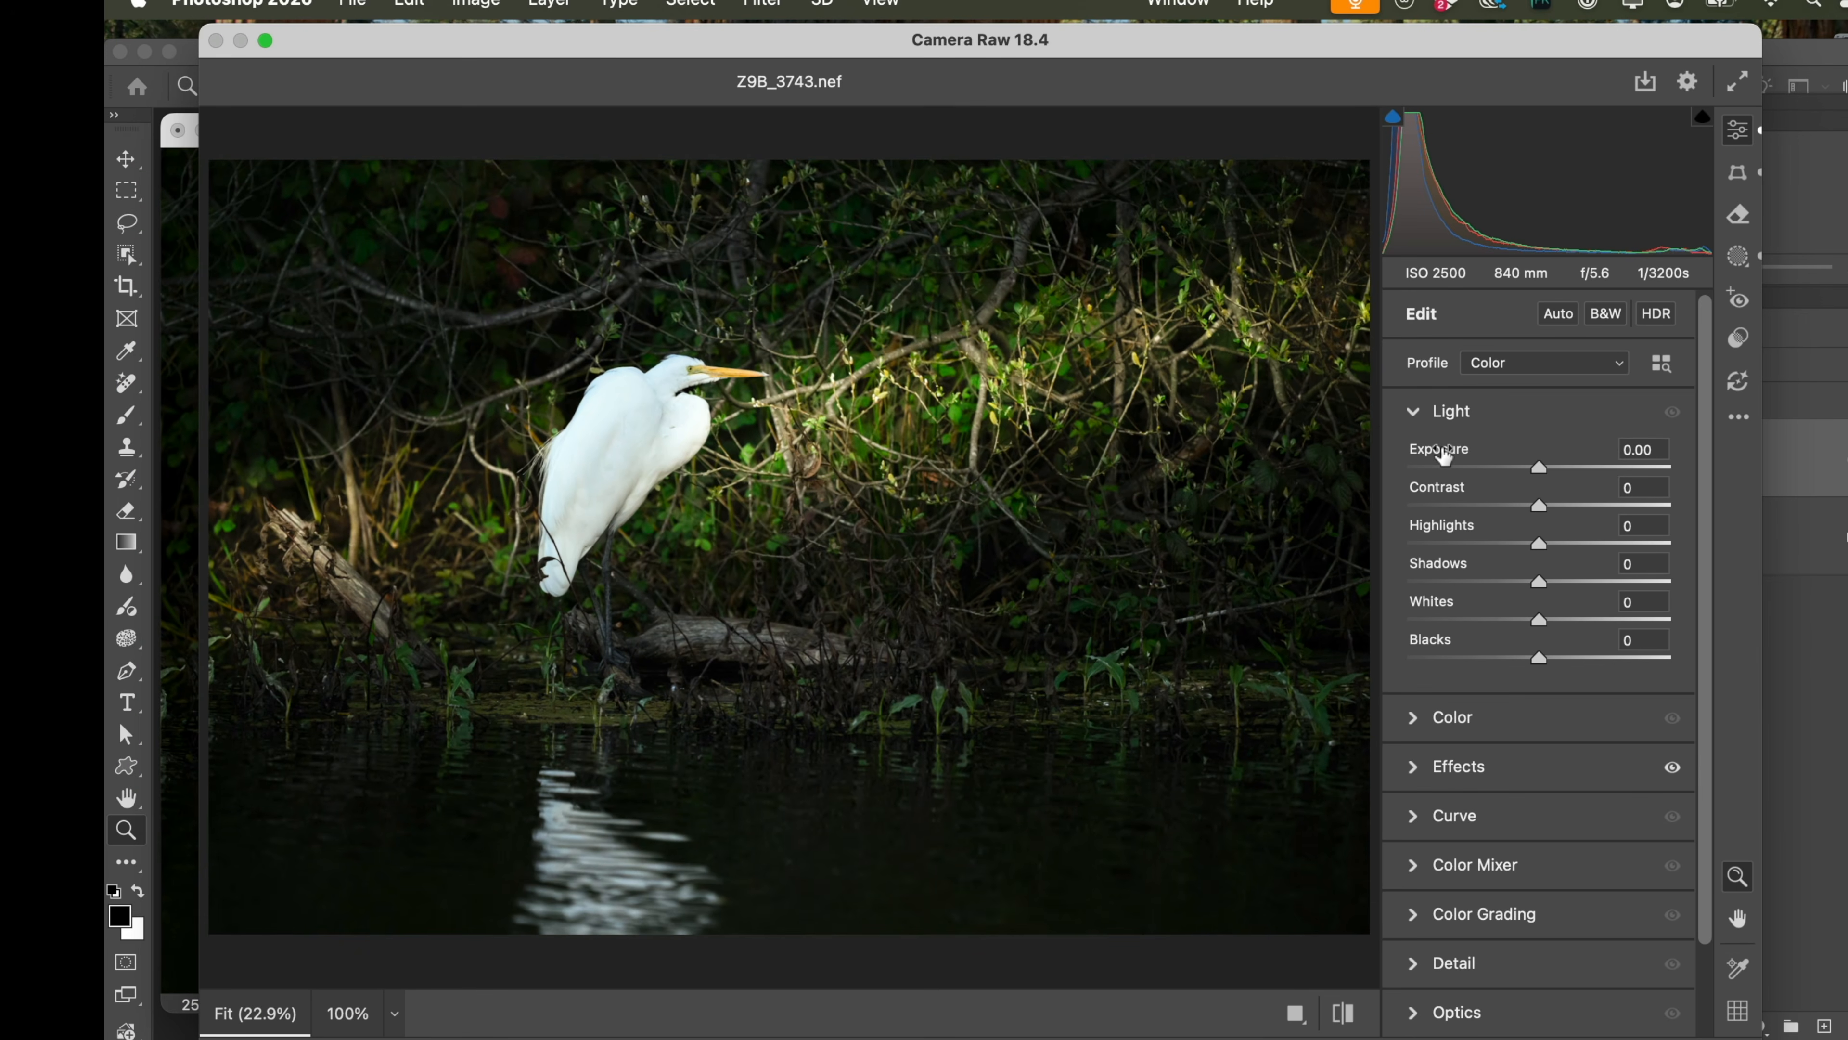
drag(1441, 456, 1528, 472)
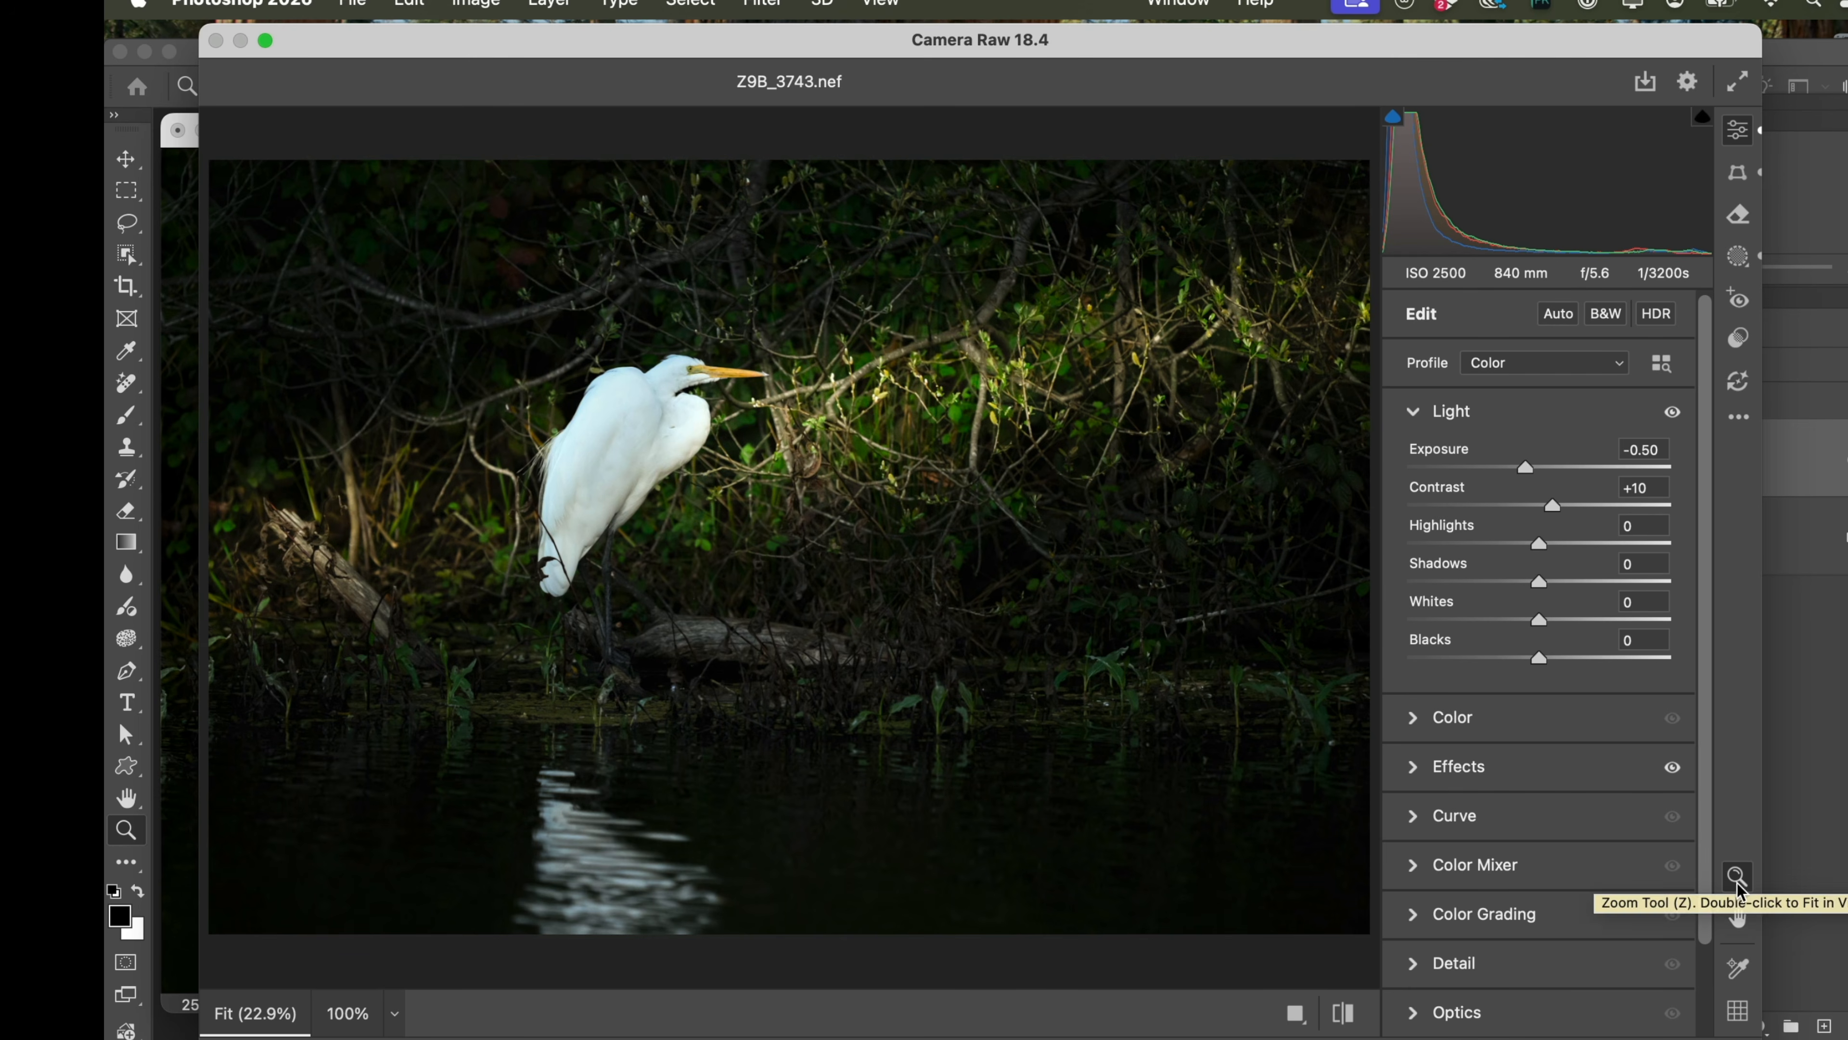
Inspect the egret's head at 100% magnification, reposition the view and zoom out to 65.5%.
click(700, 441)
key(h)
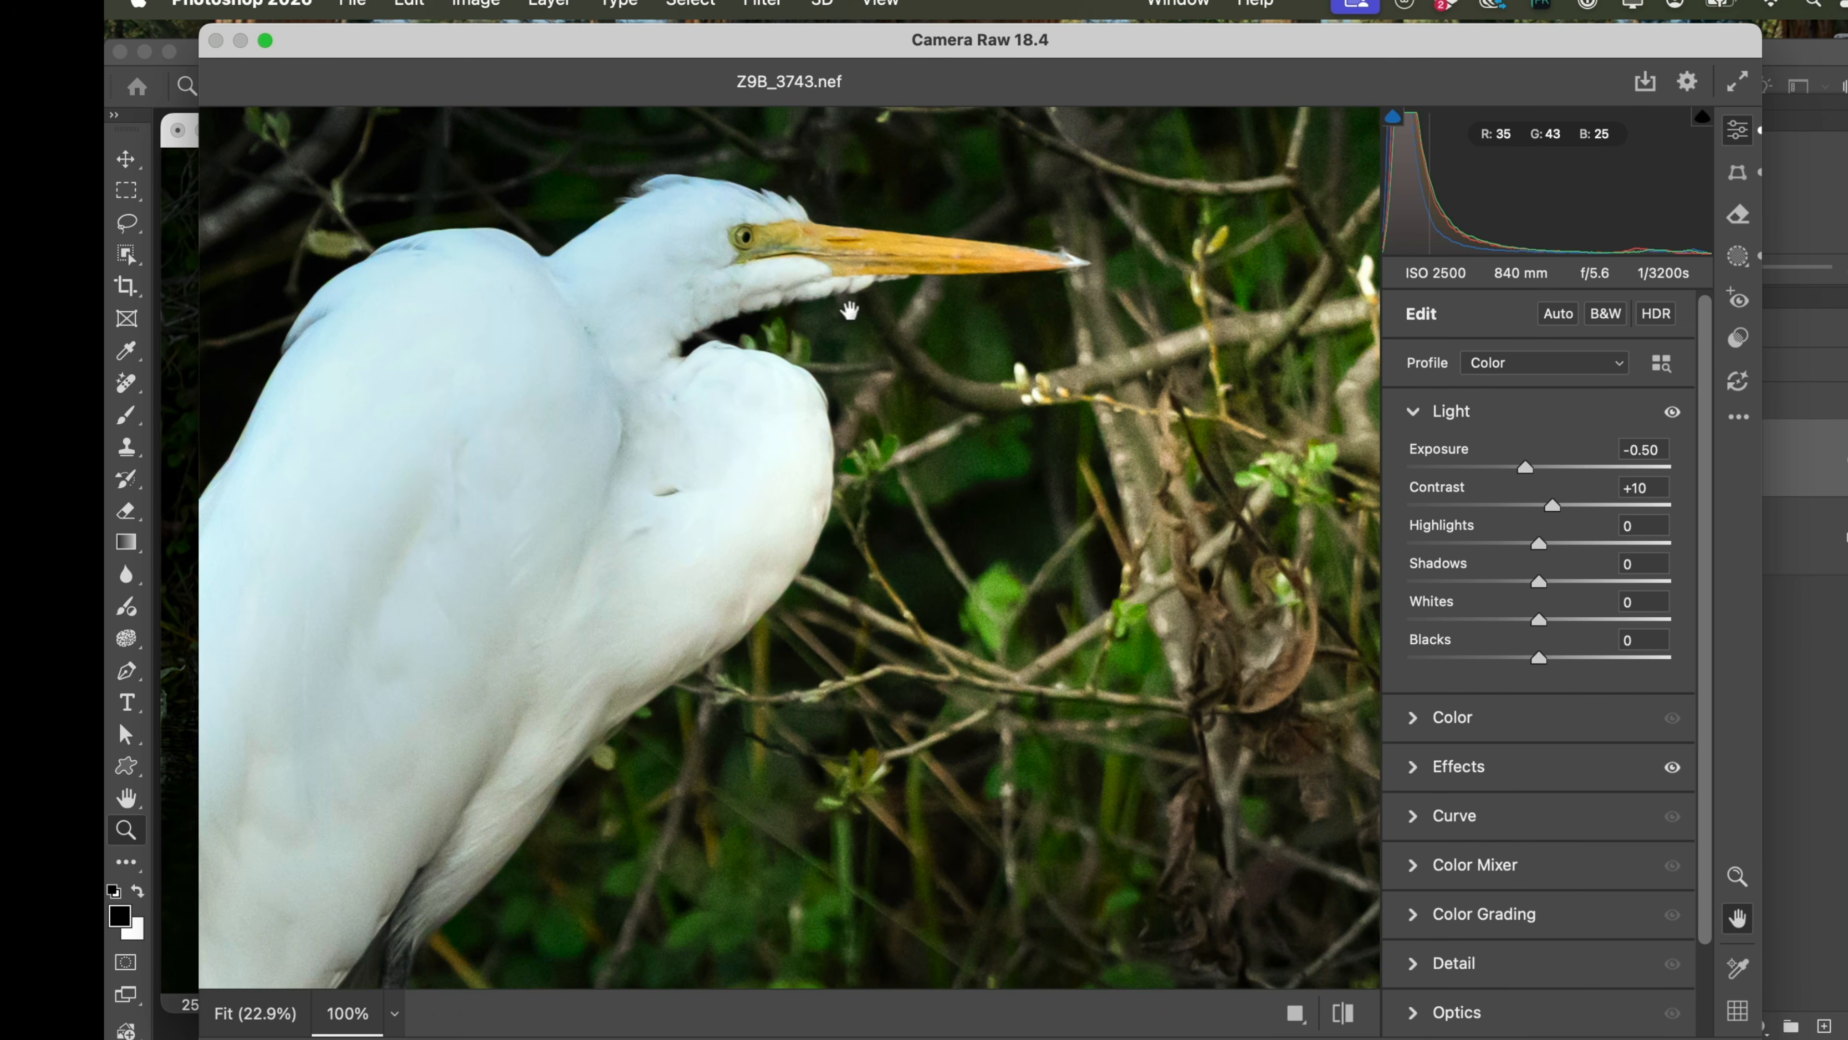
drag(847, 310, 969, 448)
key(z)
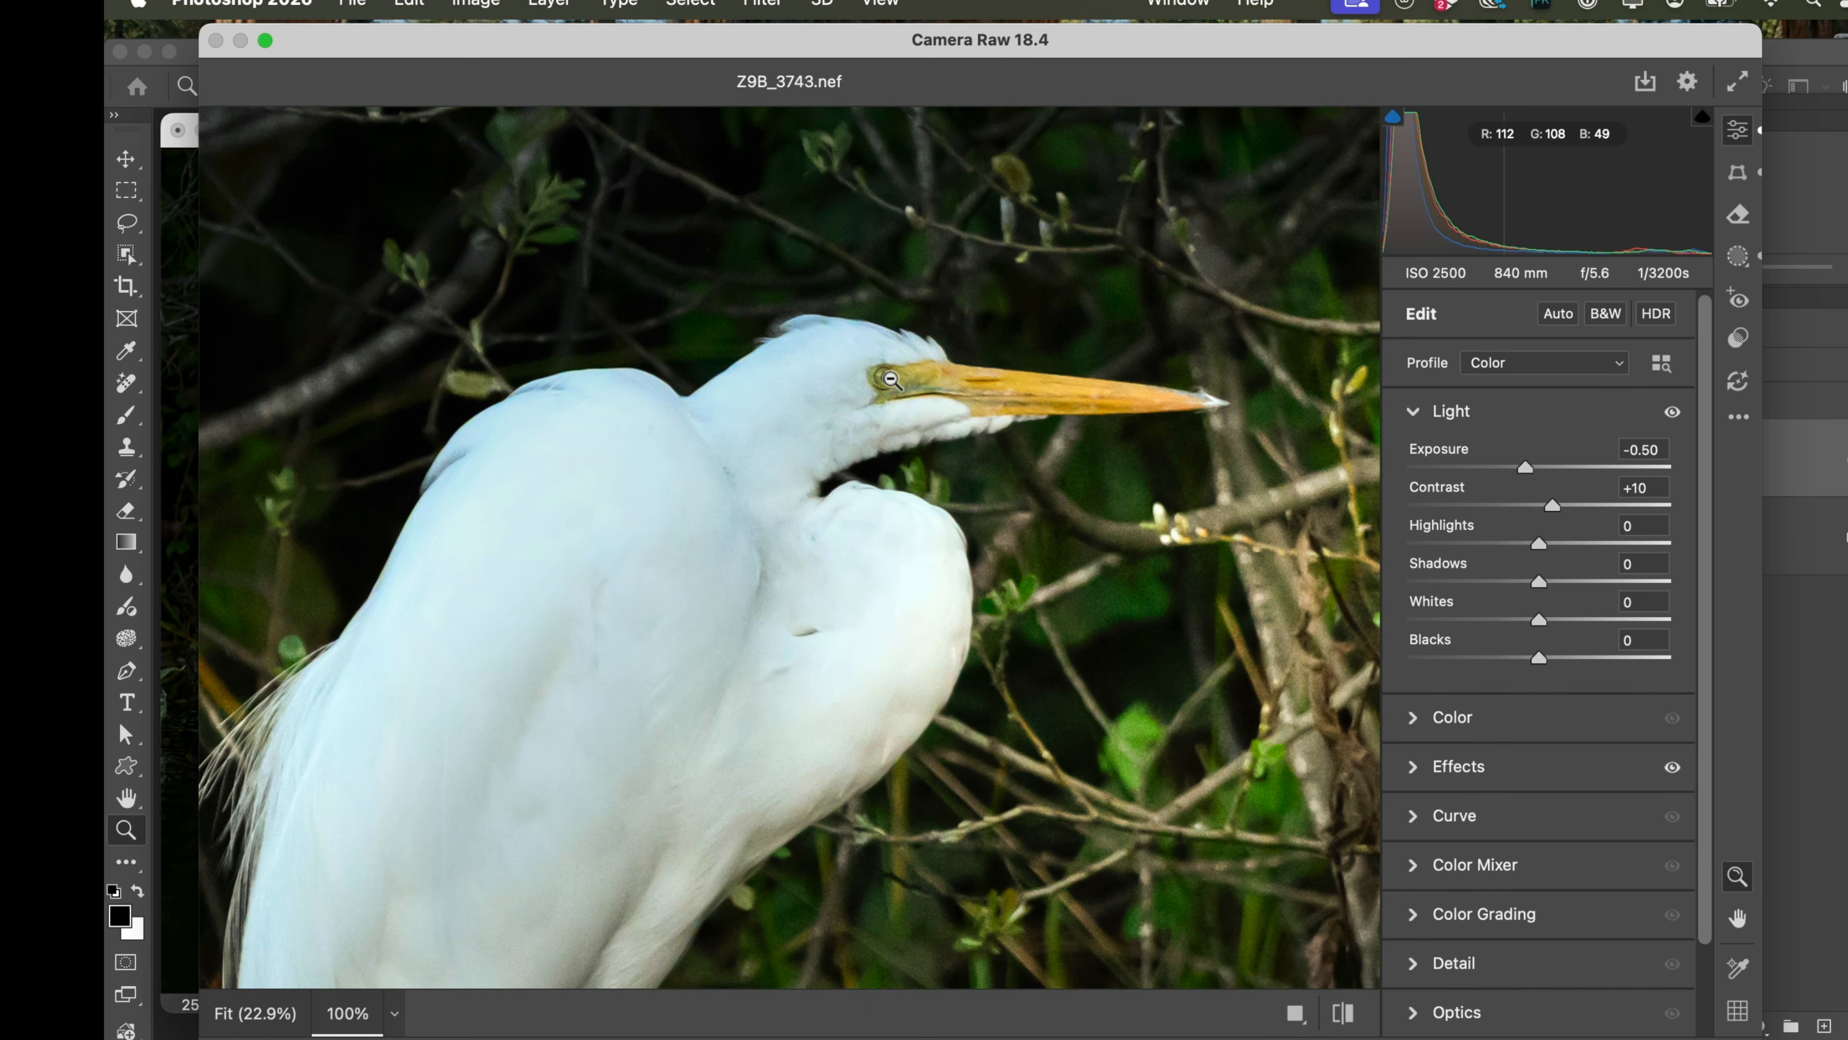
drag(890, 379, 845, 453)
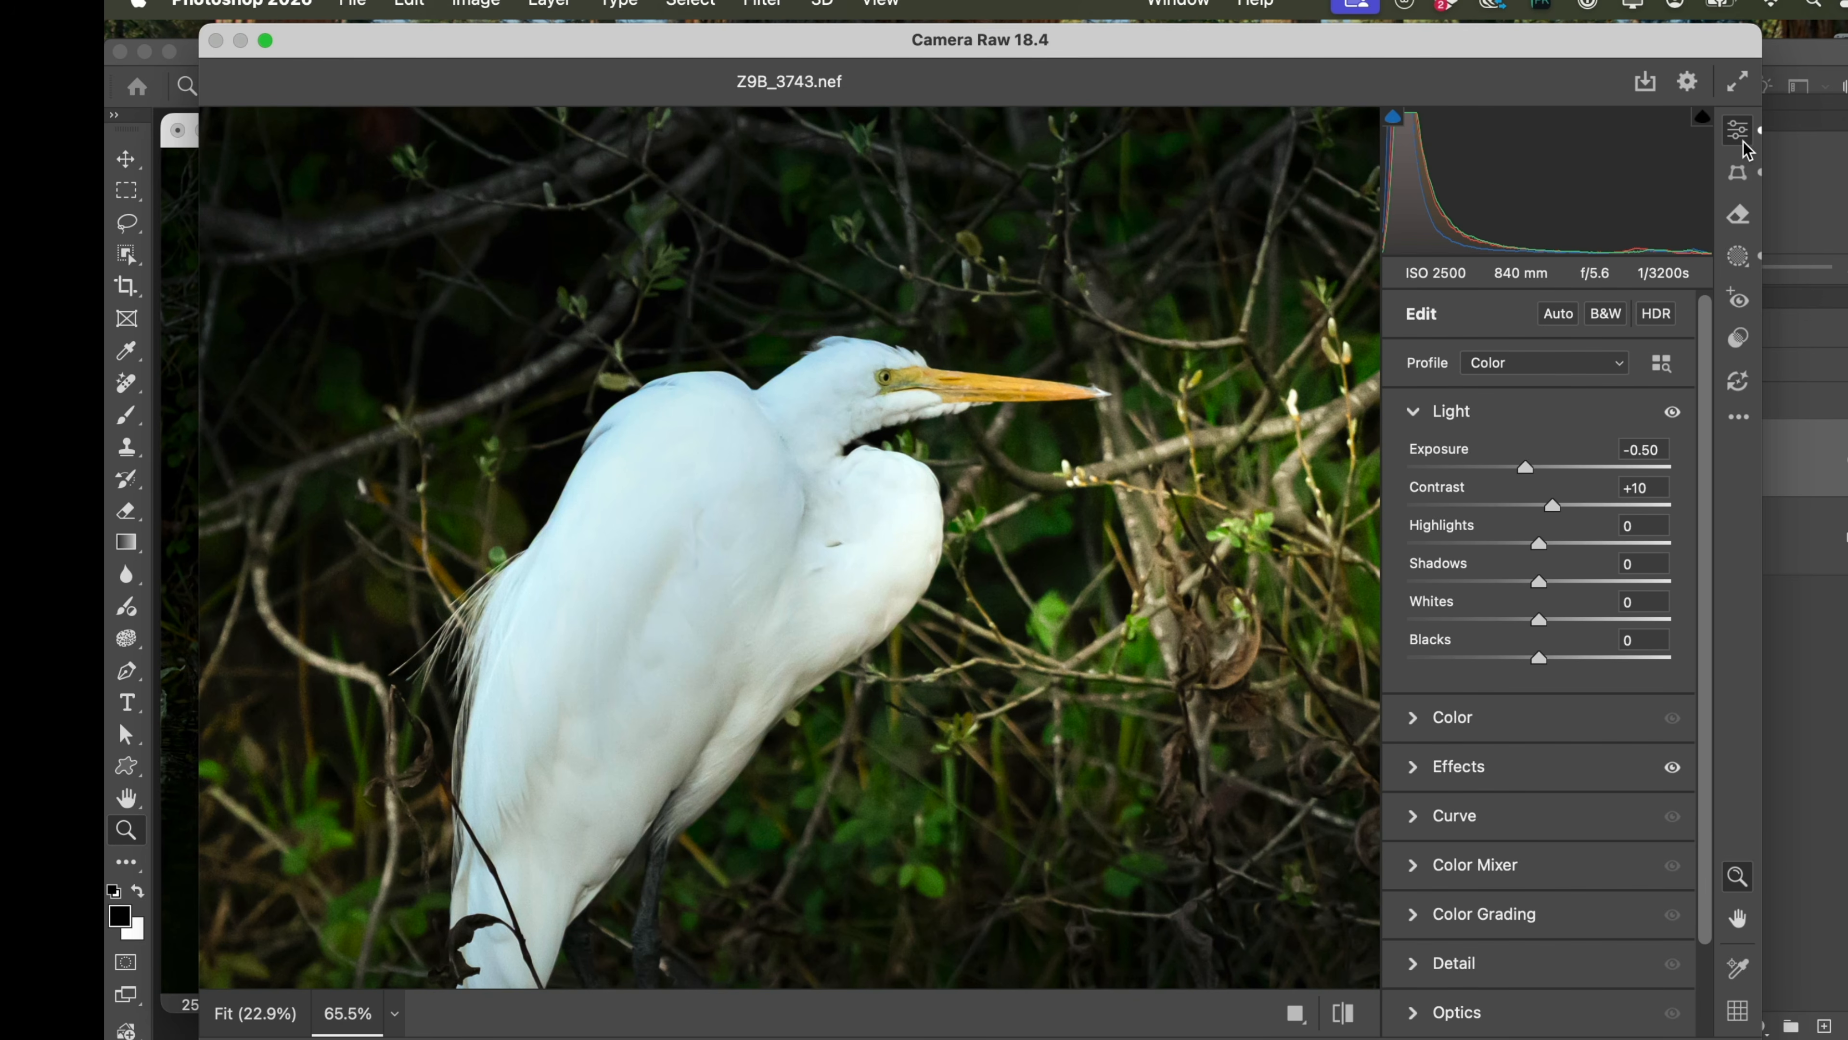
Review Camera Raw's Remove, Masking, Red Eye and Presets tools, including the Portraits: Black & White preset group.
click(1739, 216)
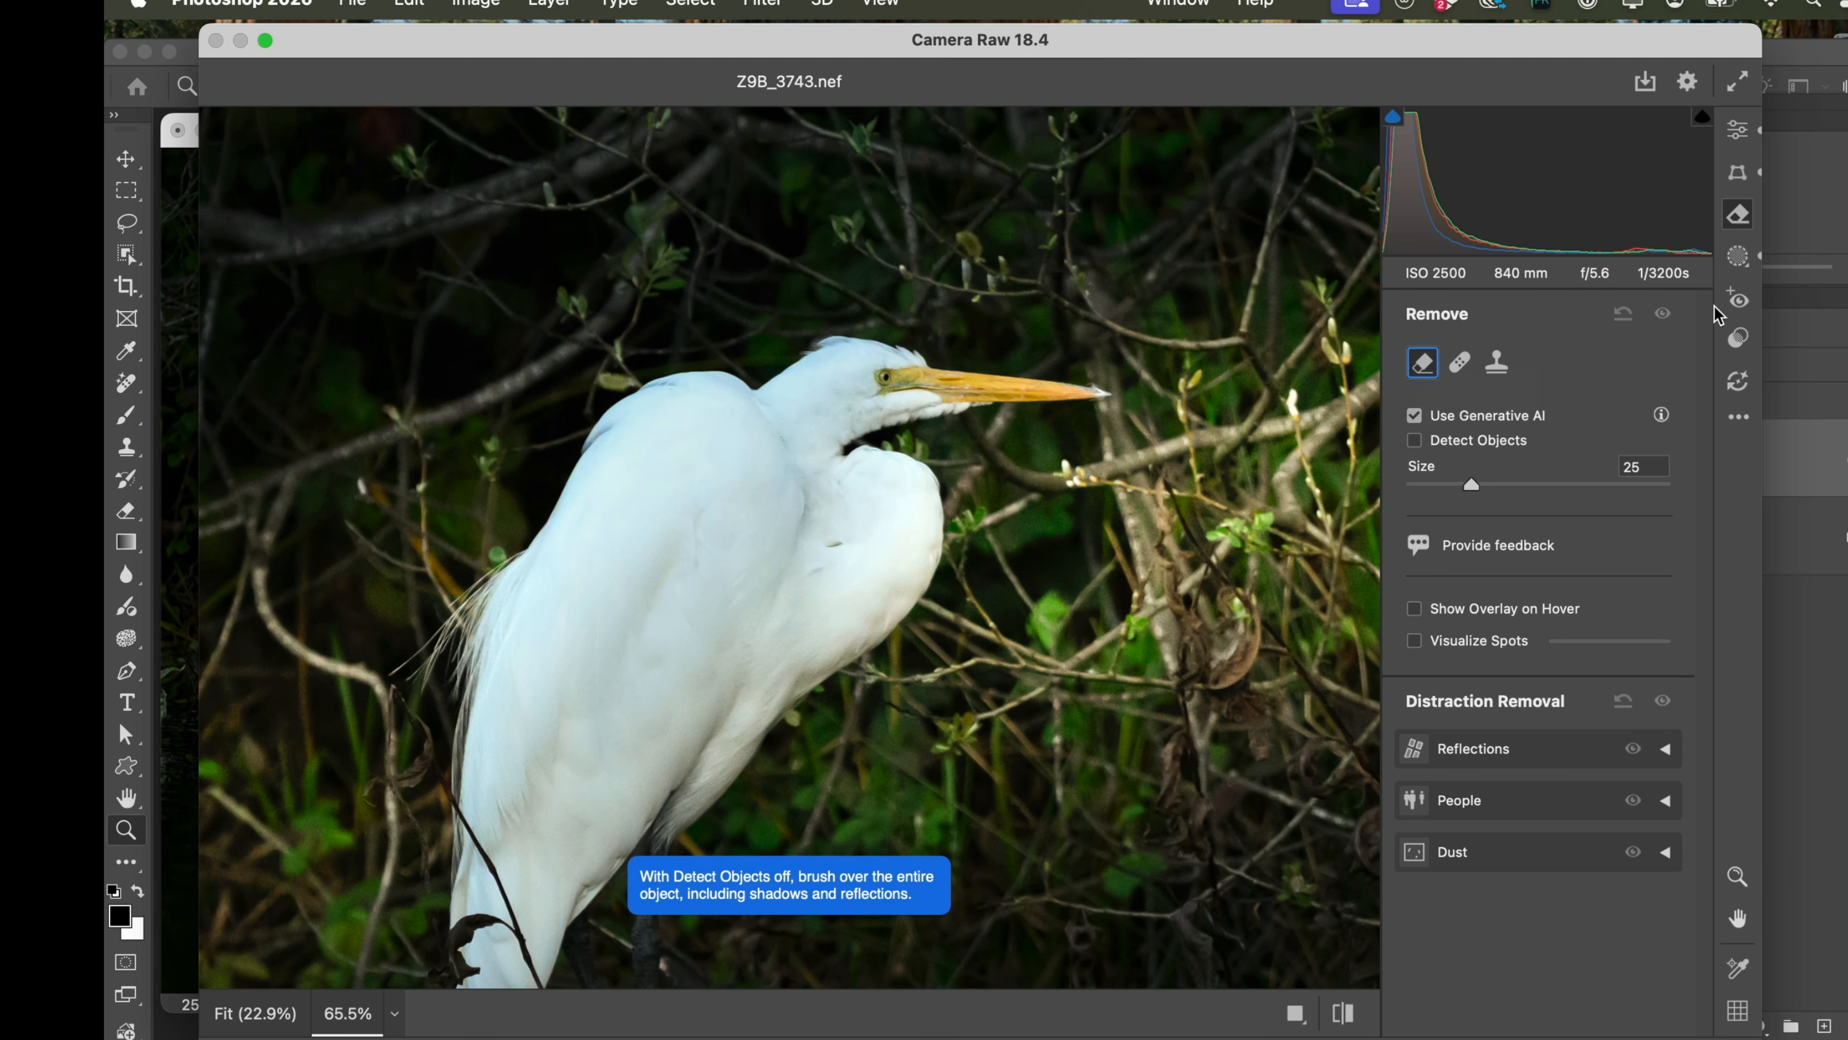
click(1737, 257)
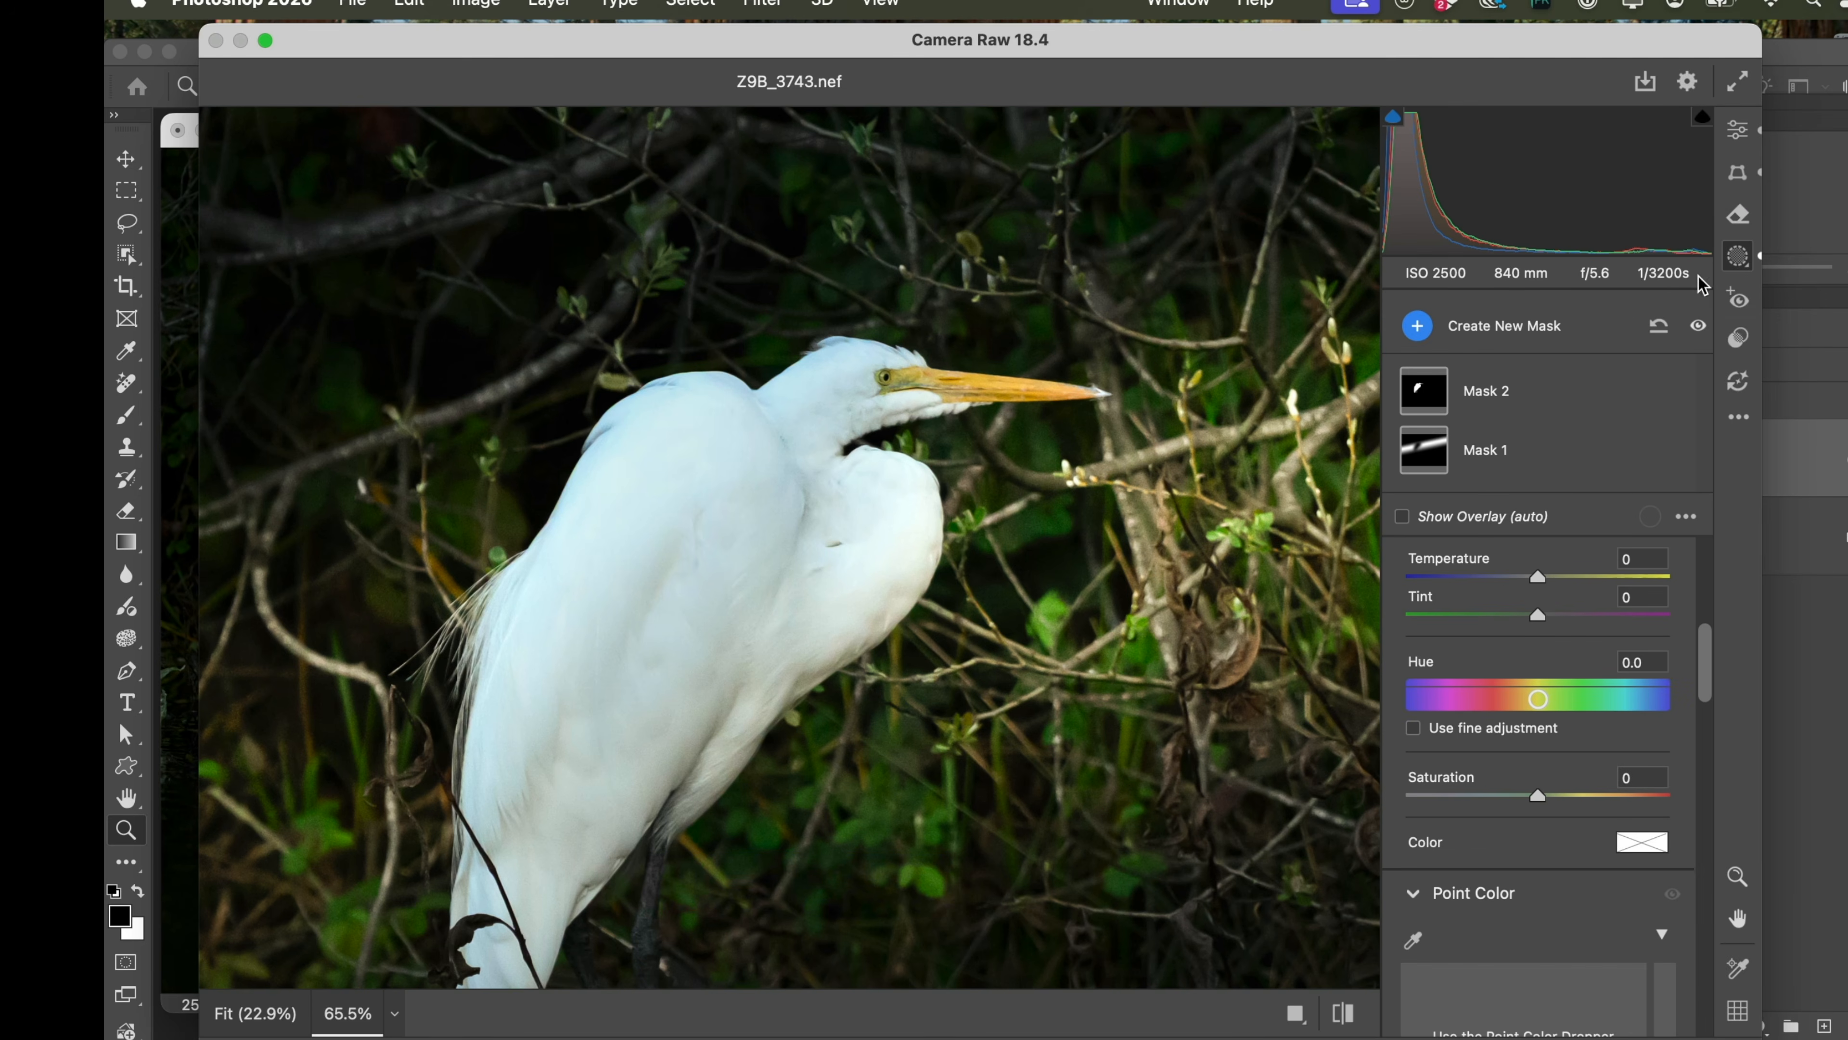
click(1739, 301)
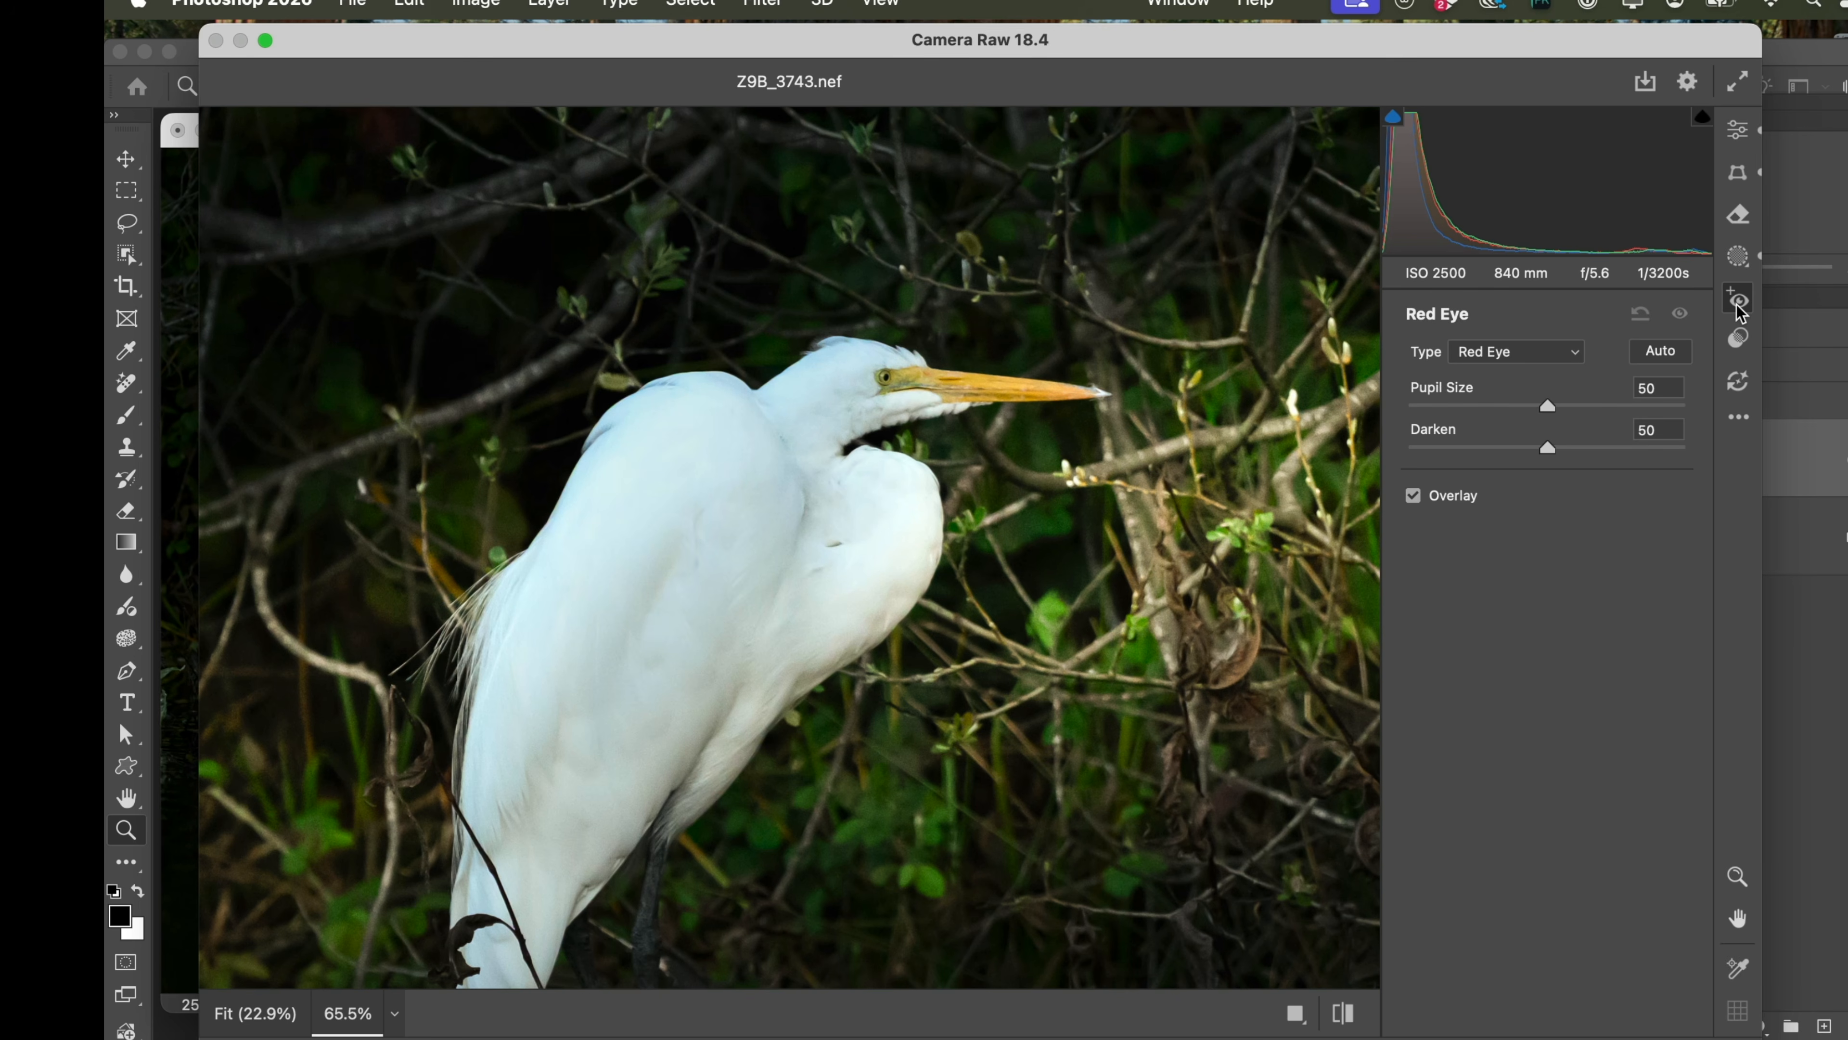
click(1739, 338)
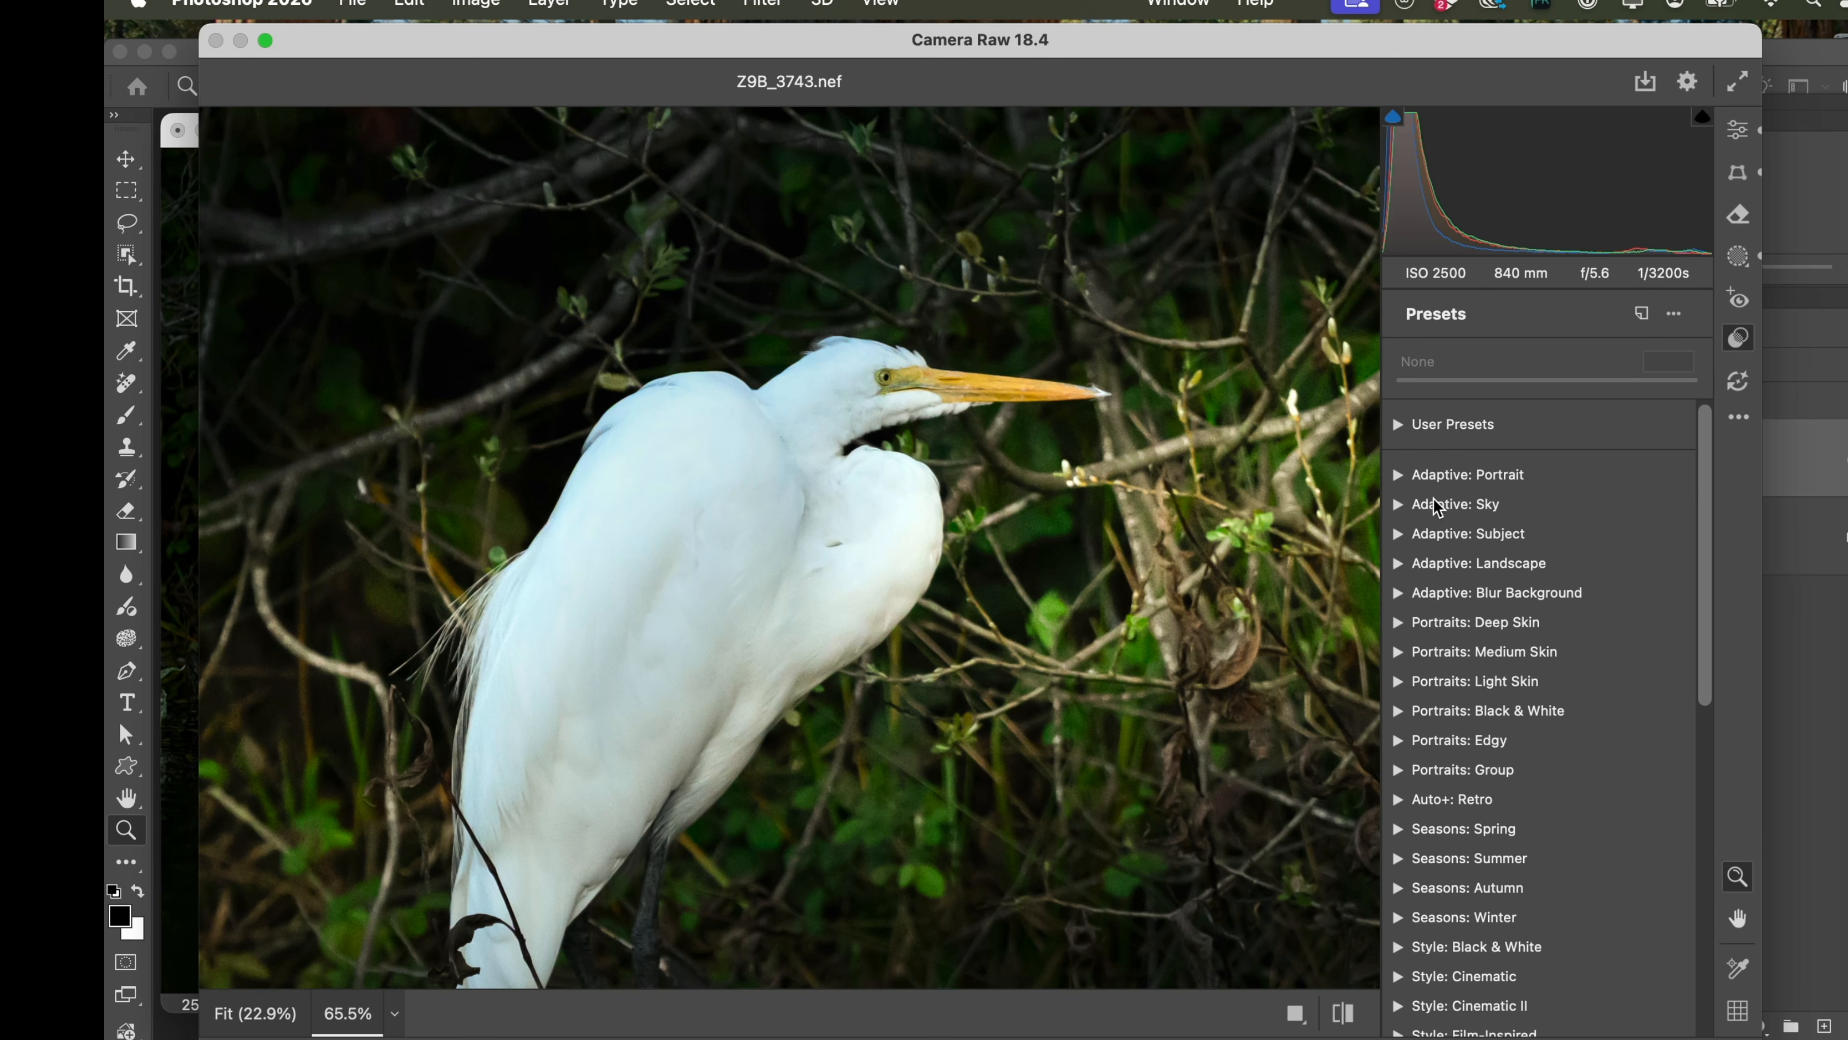
click(1397, 712)
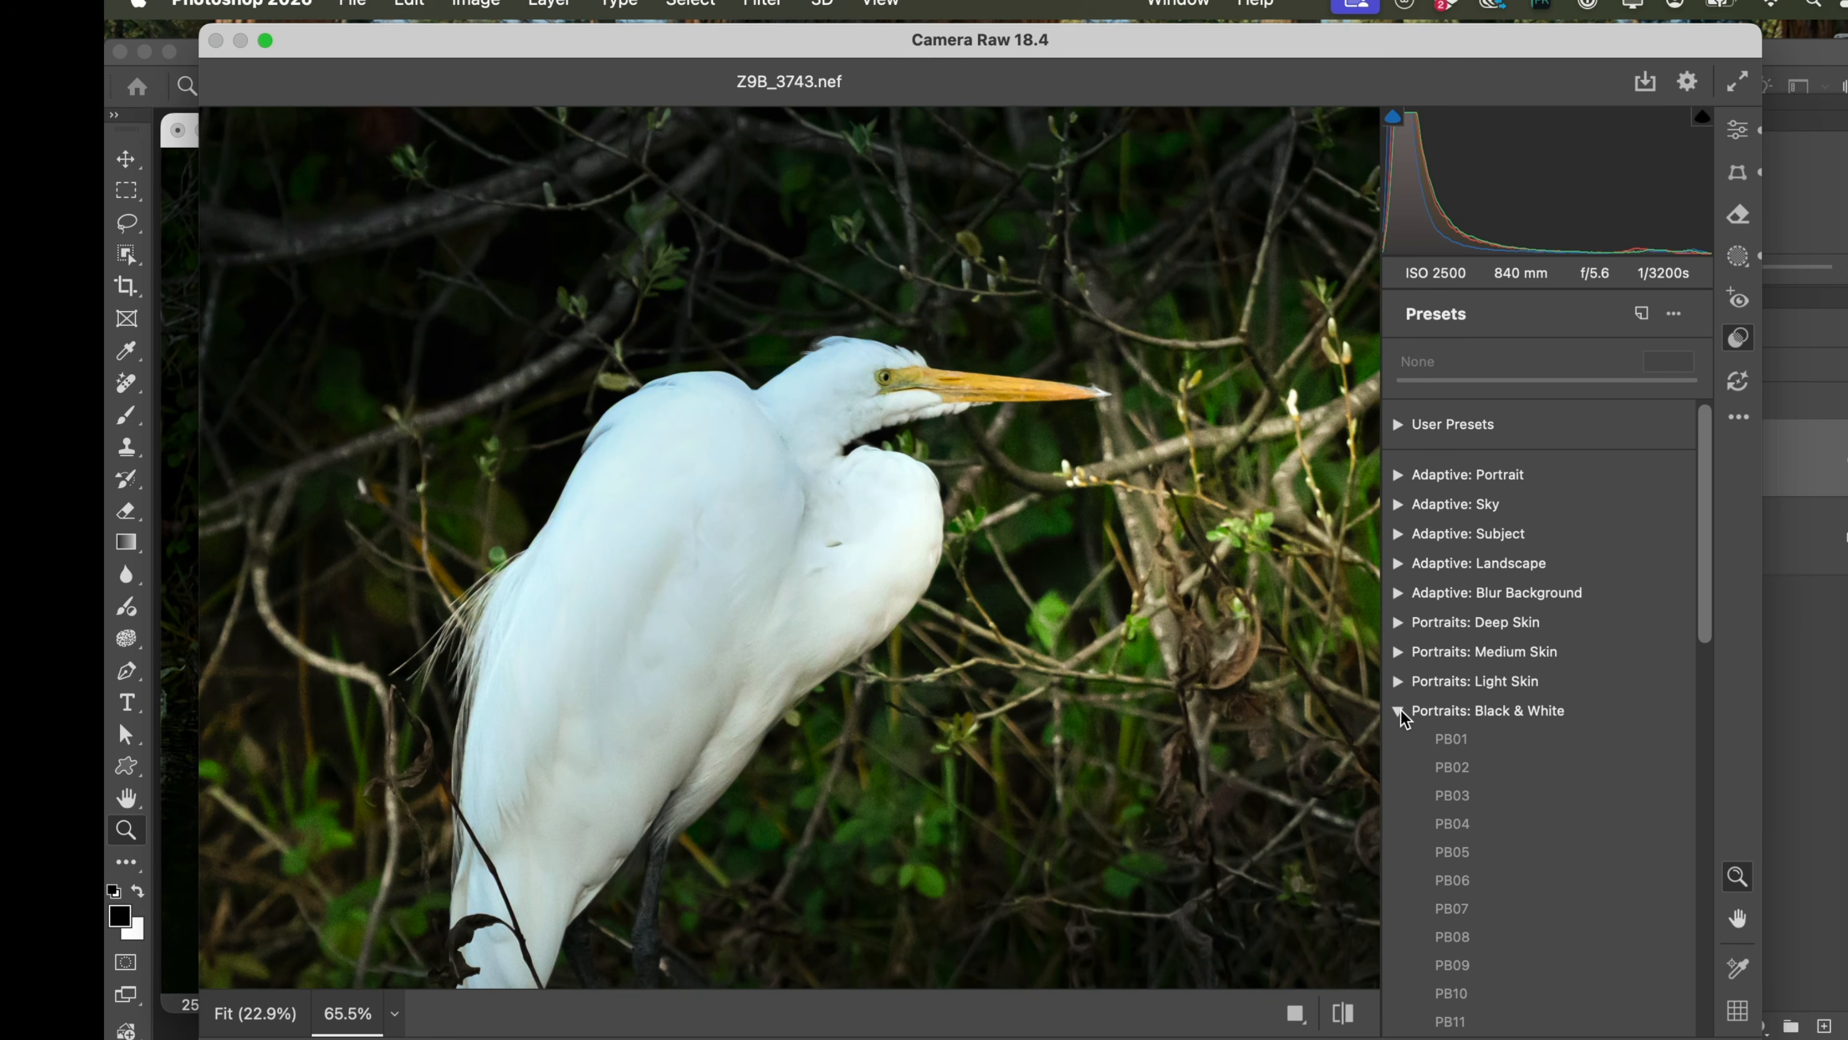
click(1399, 710)
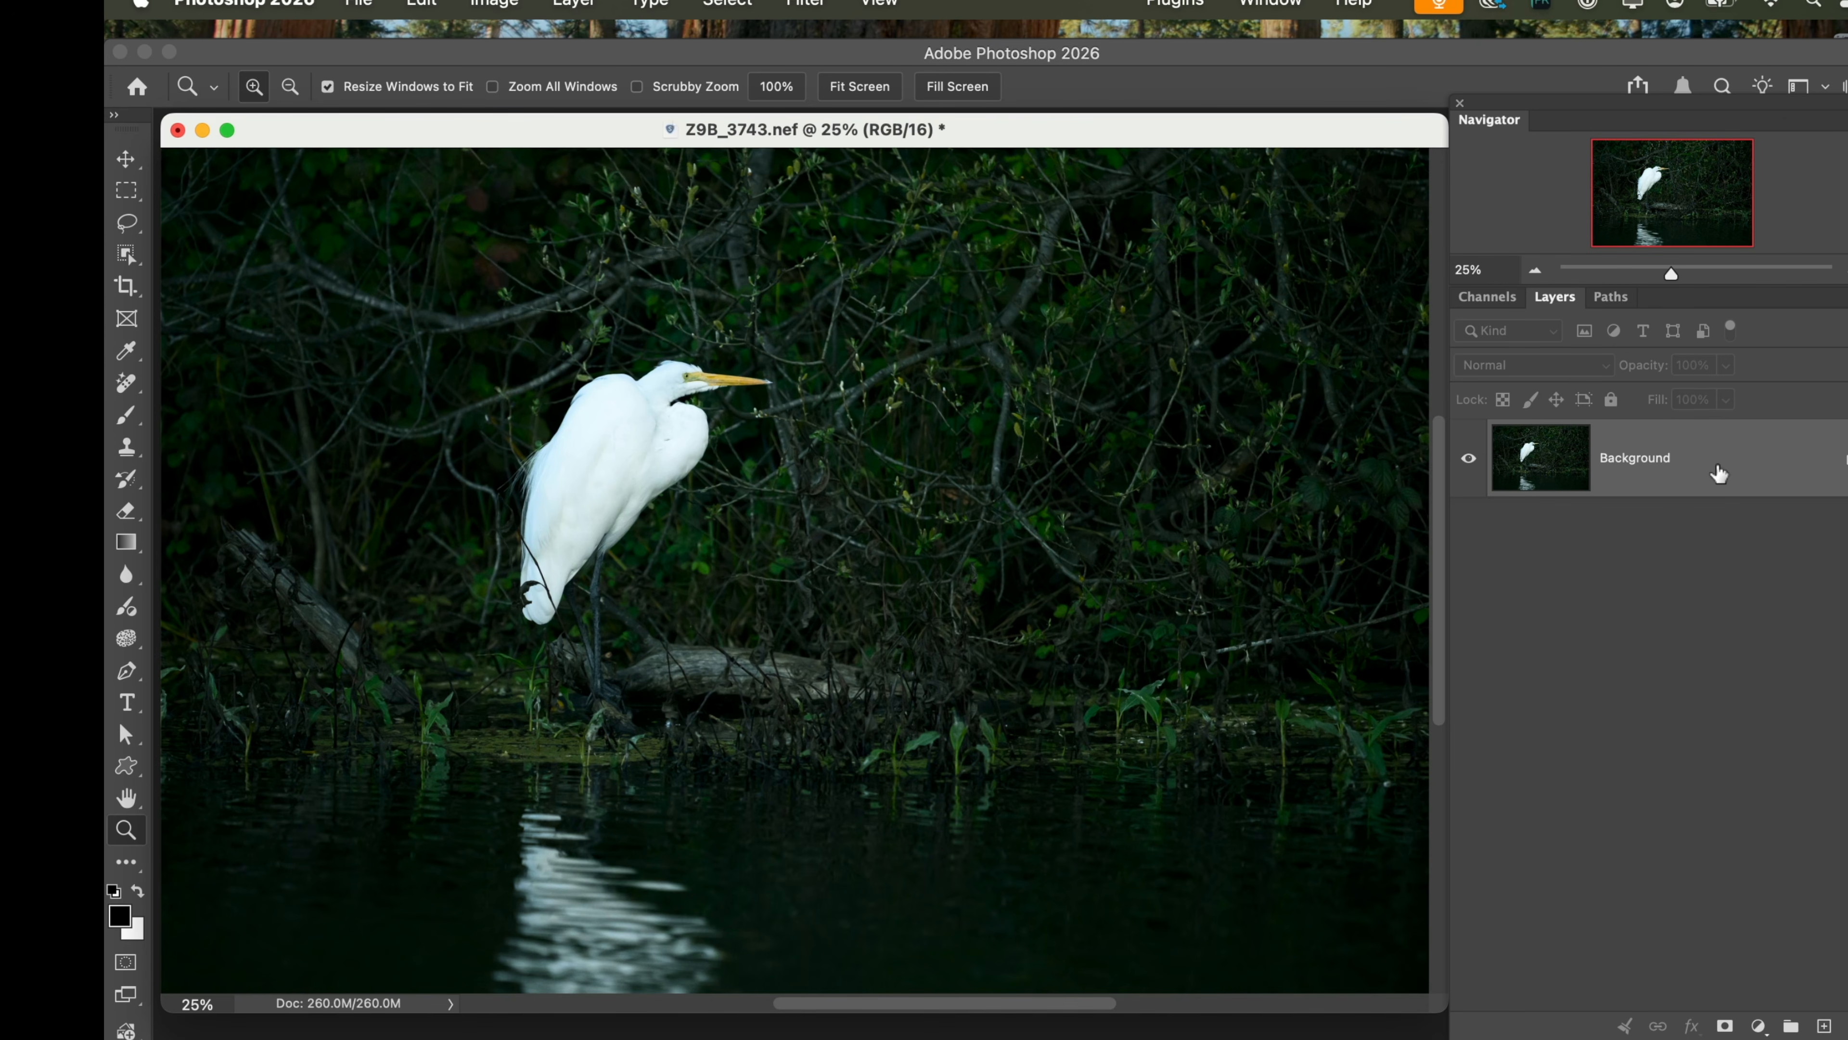
Duplicate the egret photo's Background layer and convert the copy for smart filters.
key(super+j)
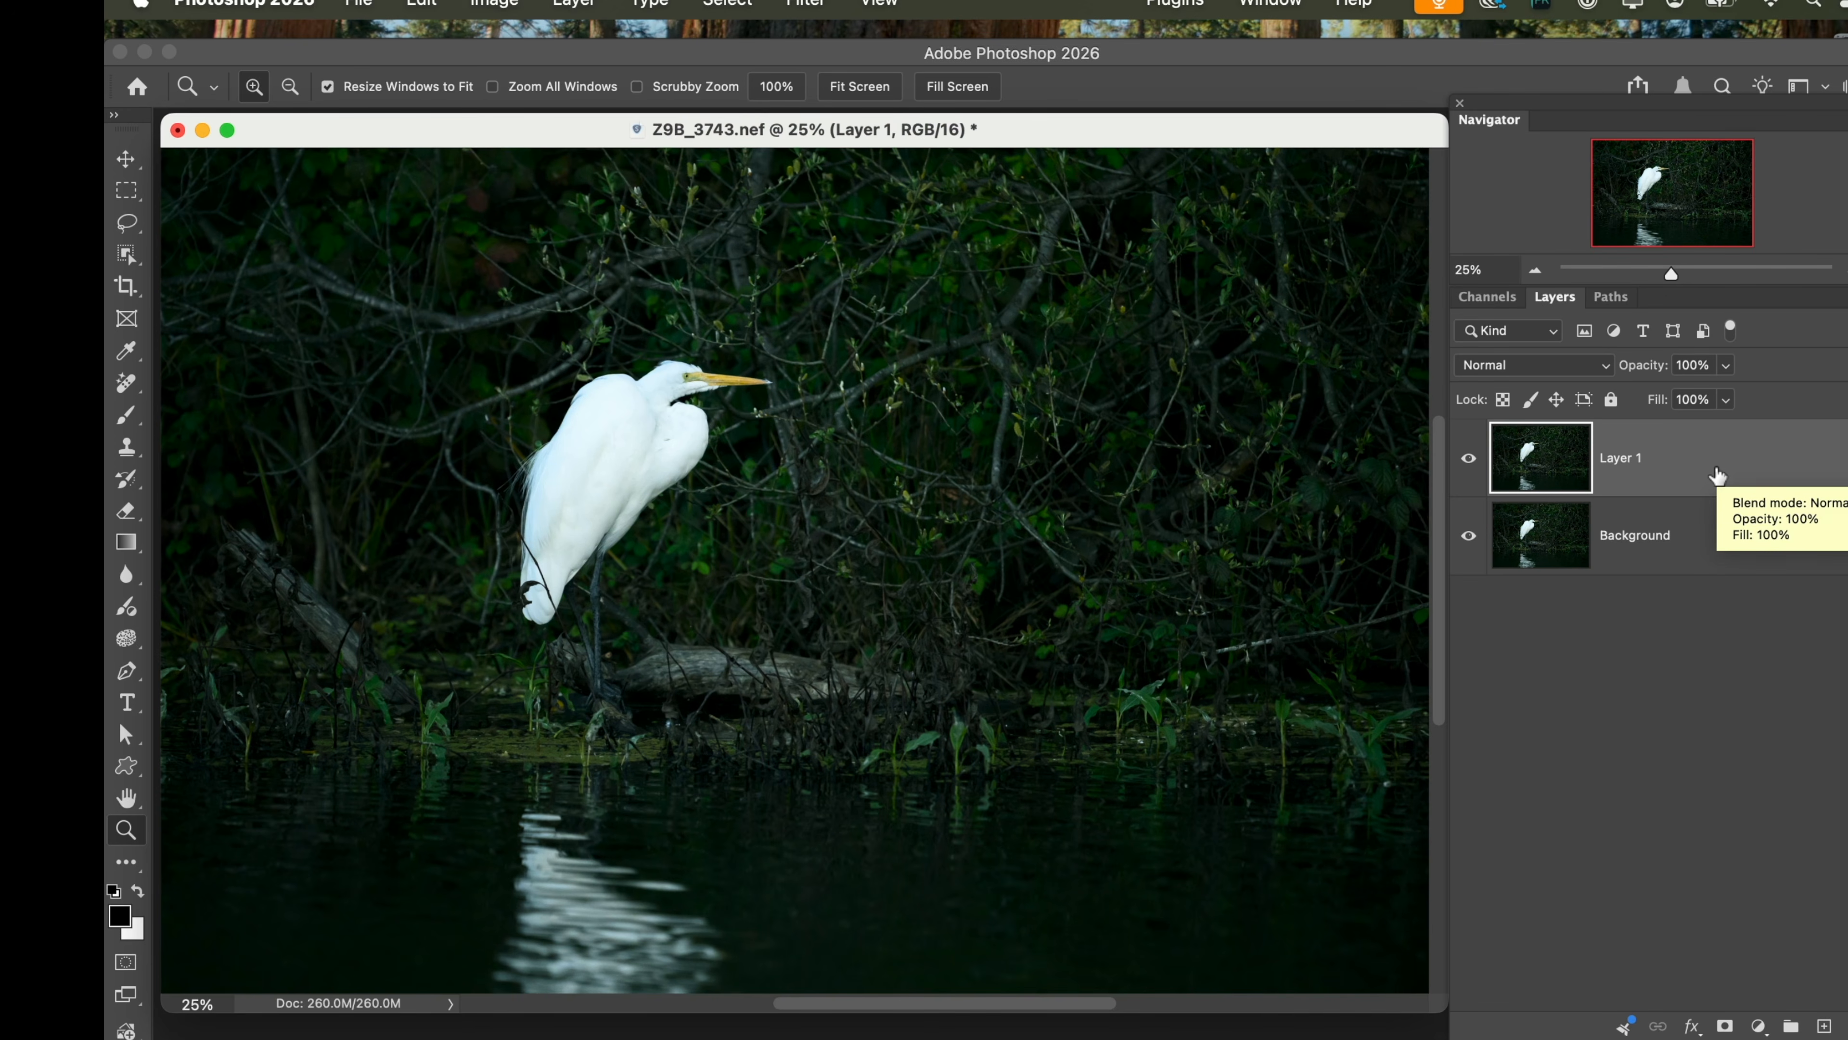
click(806, 6)
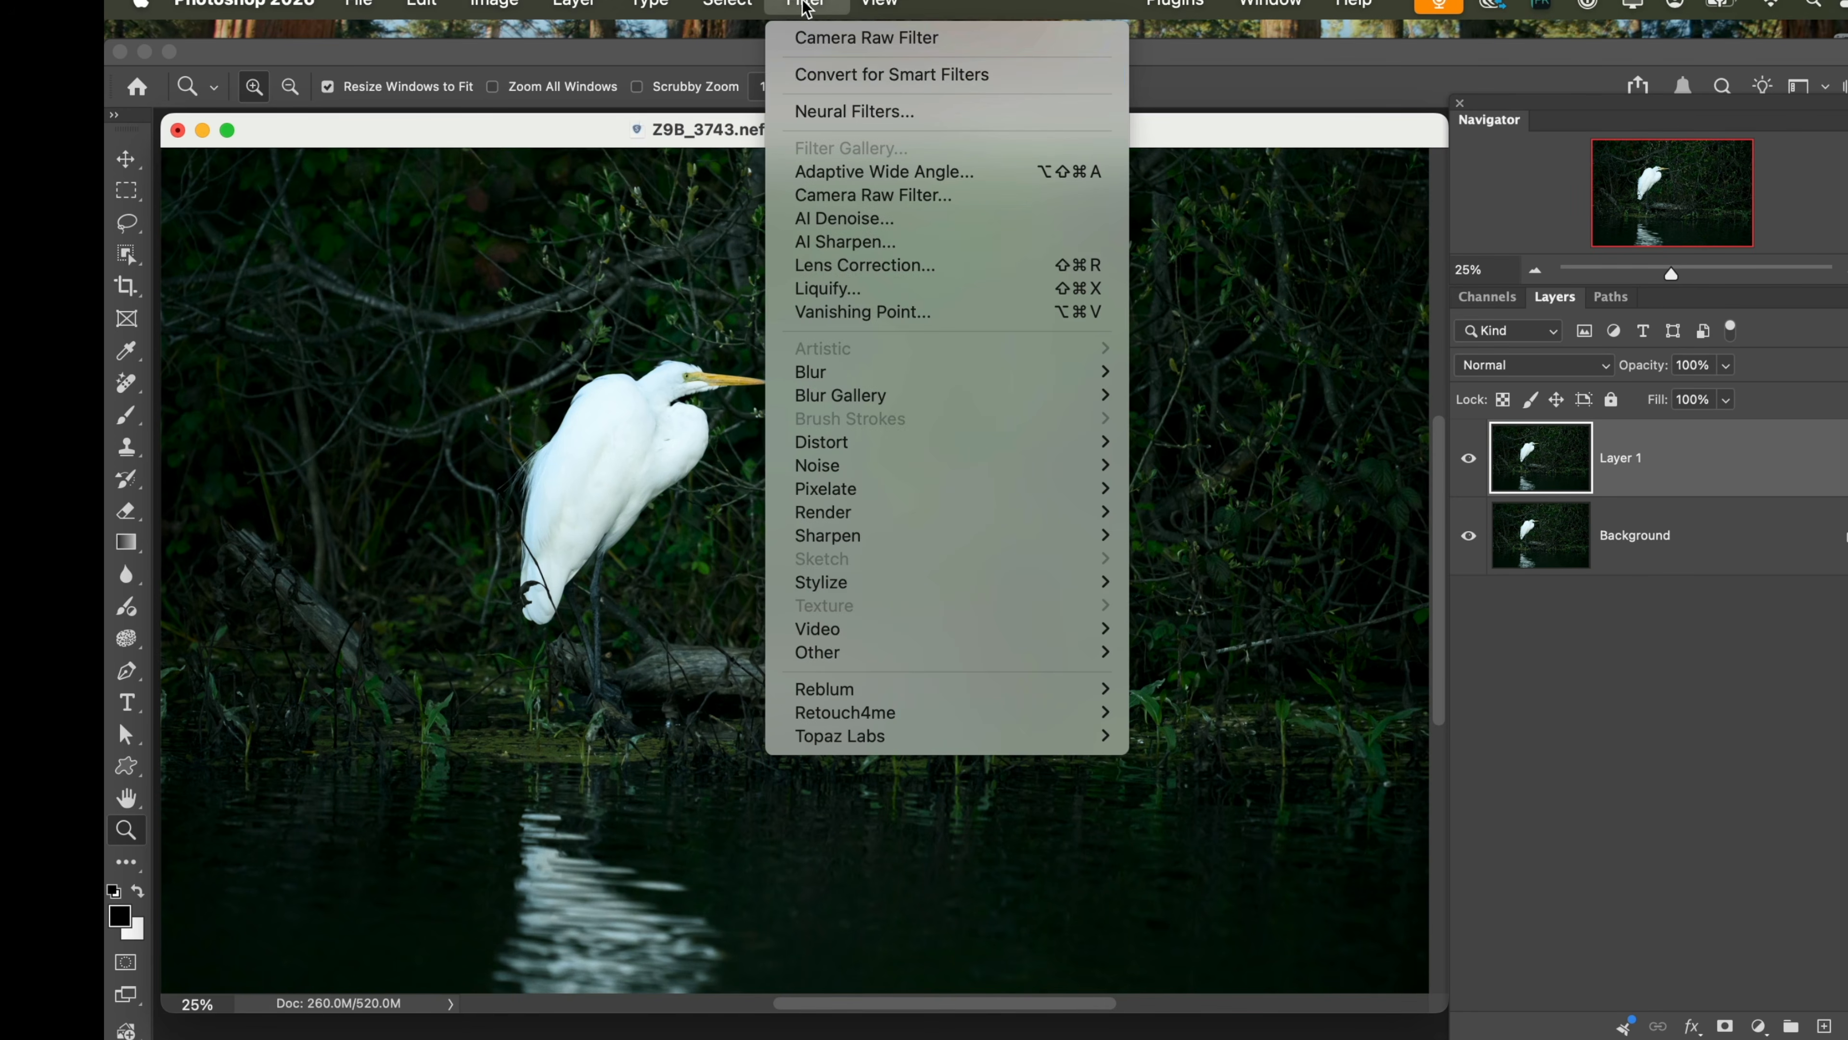
click(832, 74)
Apply a Camera Raw smart filter to the duplicated layer, setting white balance by sampling the egret's white body with the eyedropper.
click(819, 8)
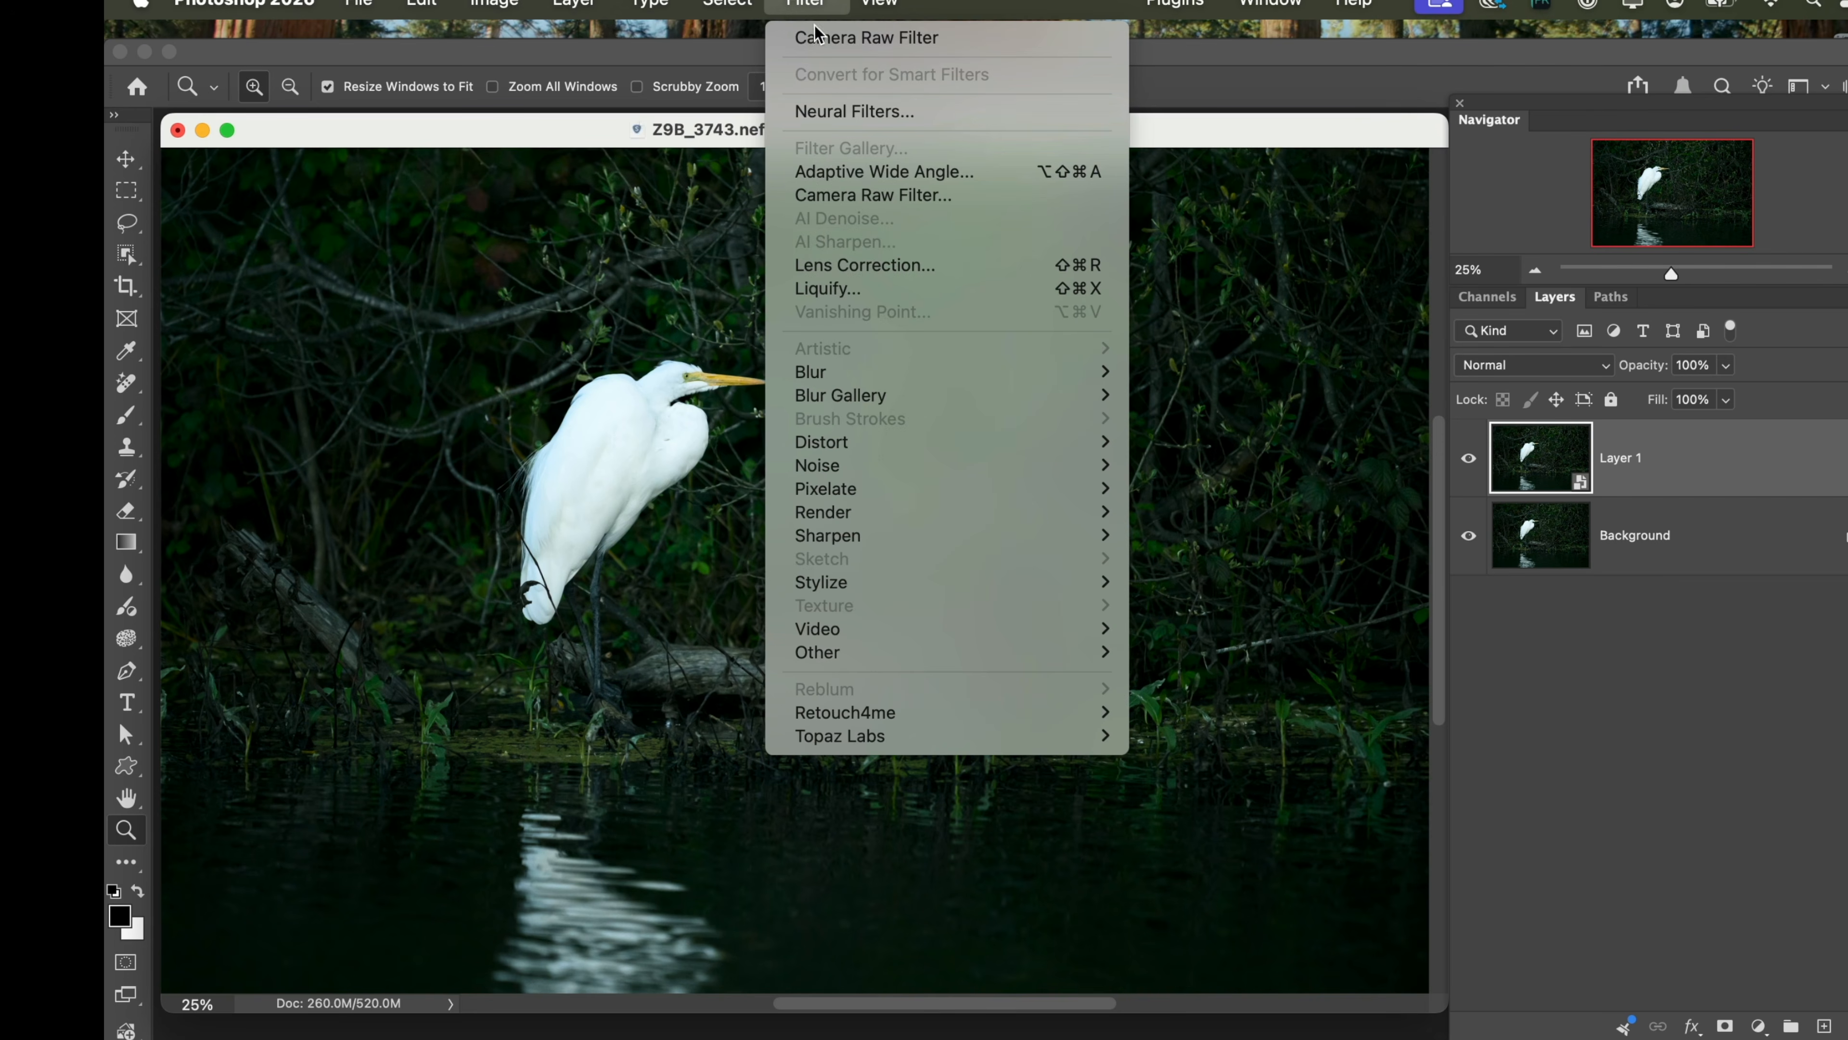
click(826, 195)
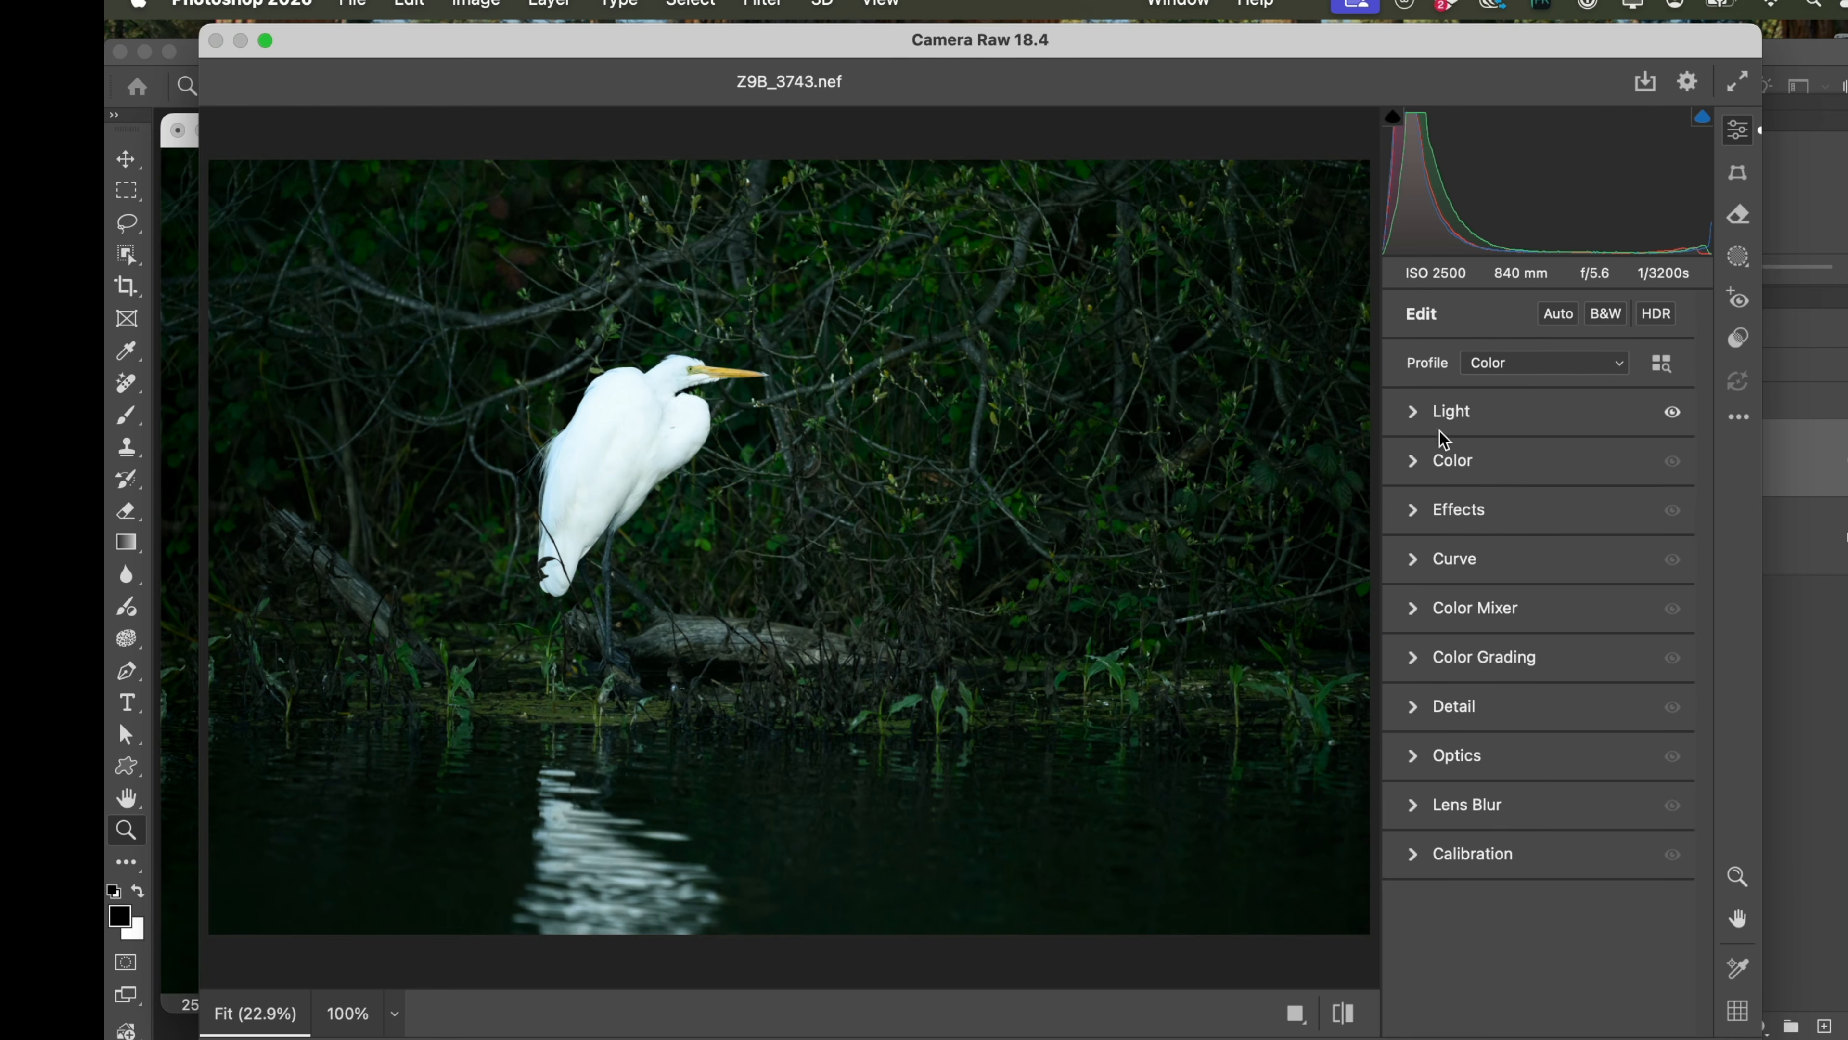
click(1421, 466)
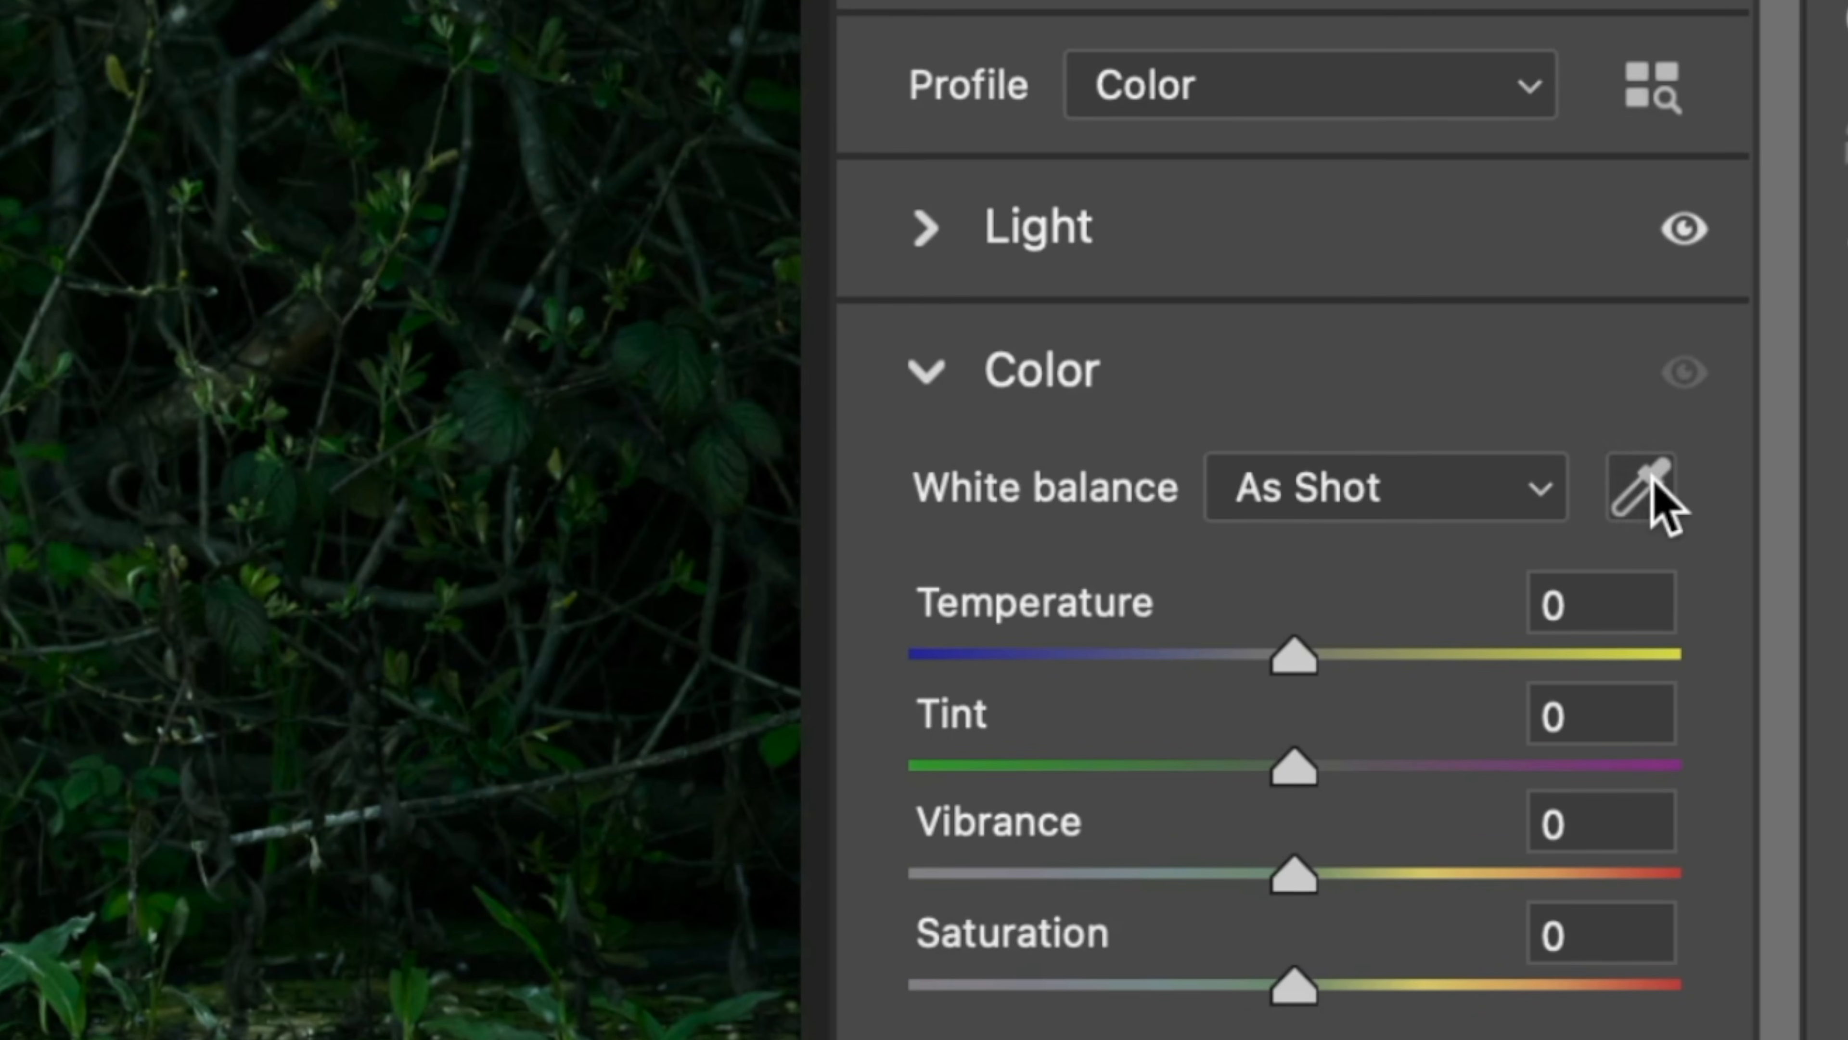
click(1650, 477)
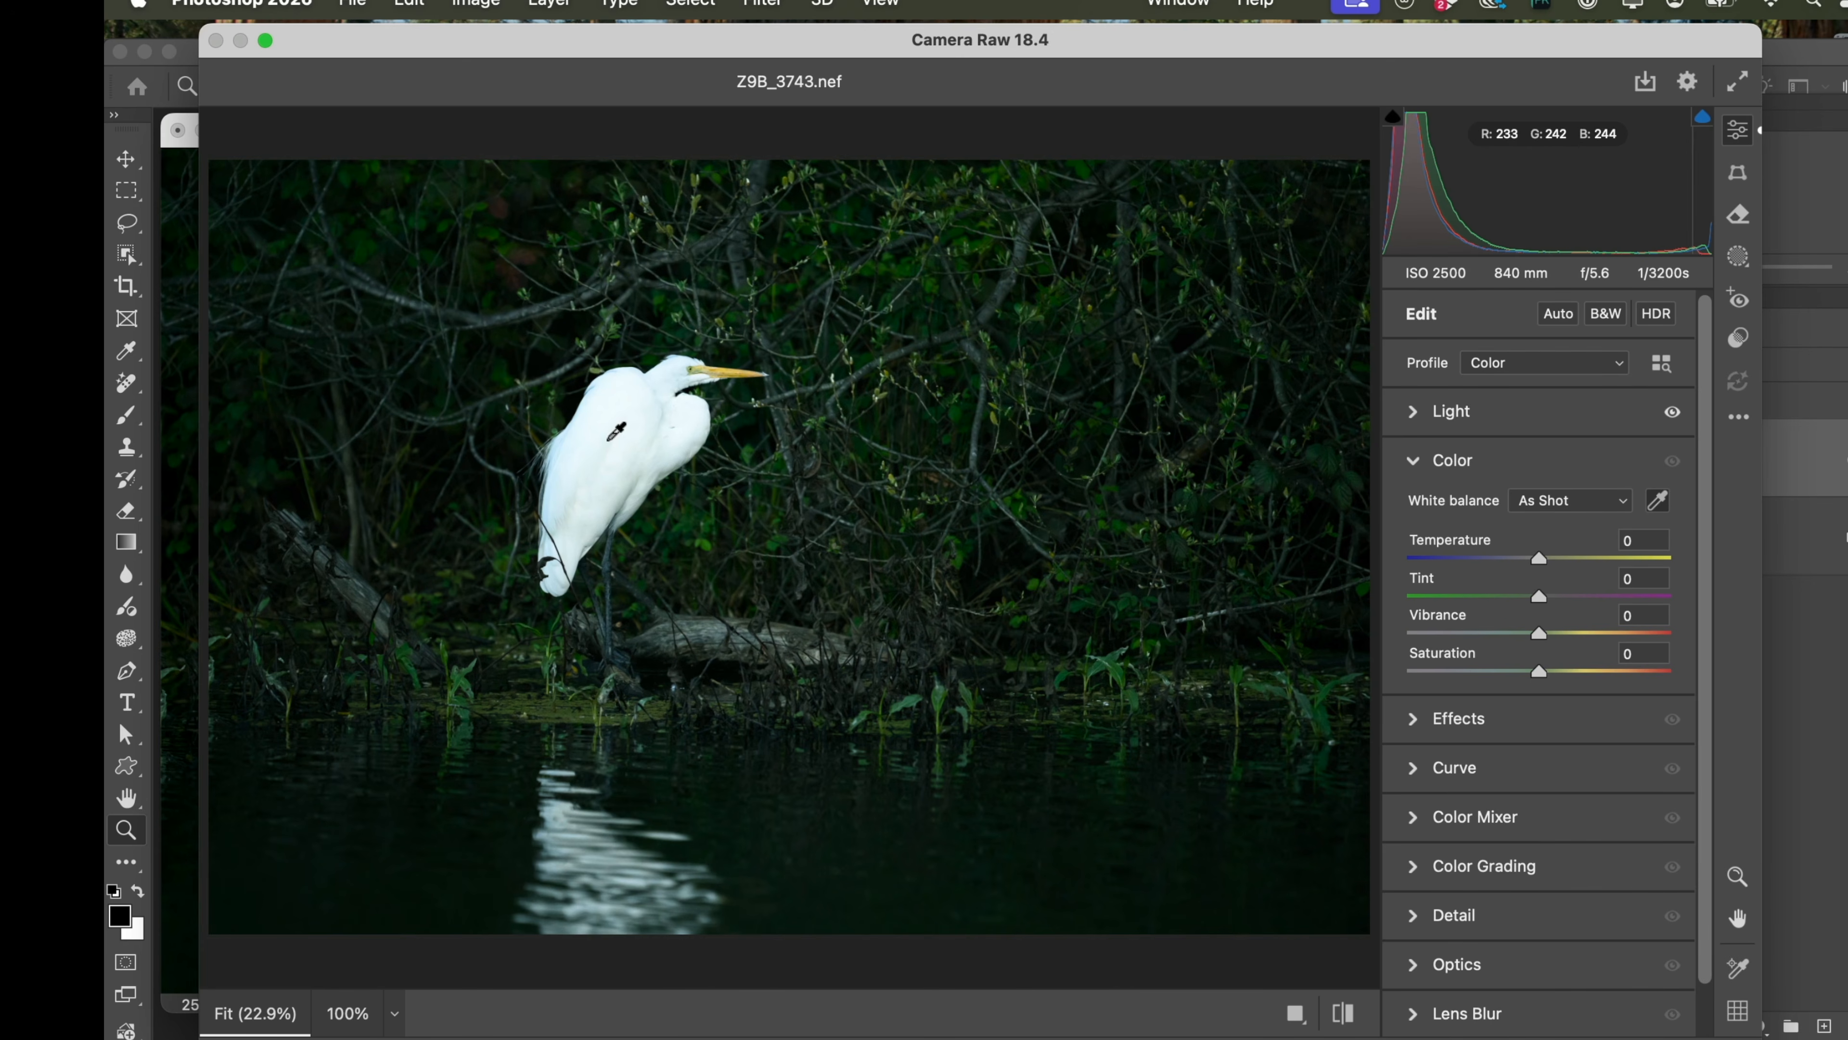
click(598, 462)
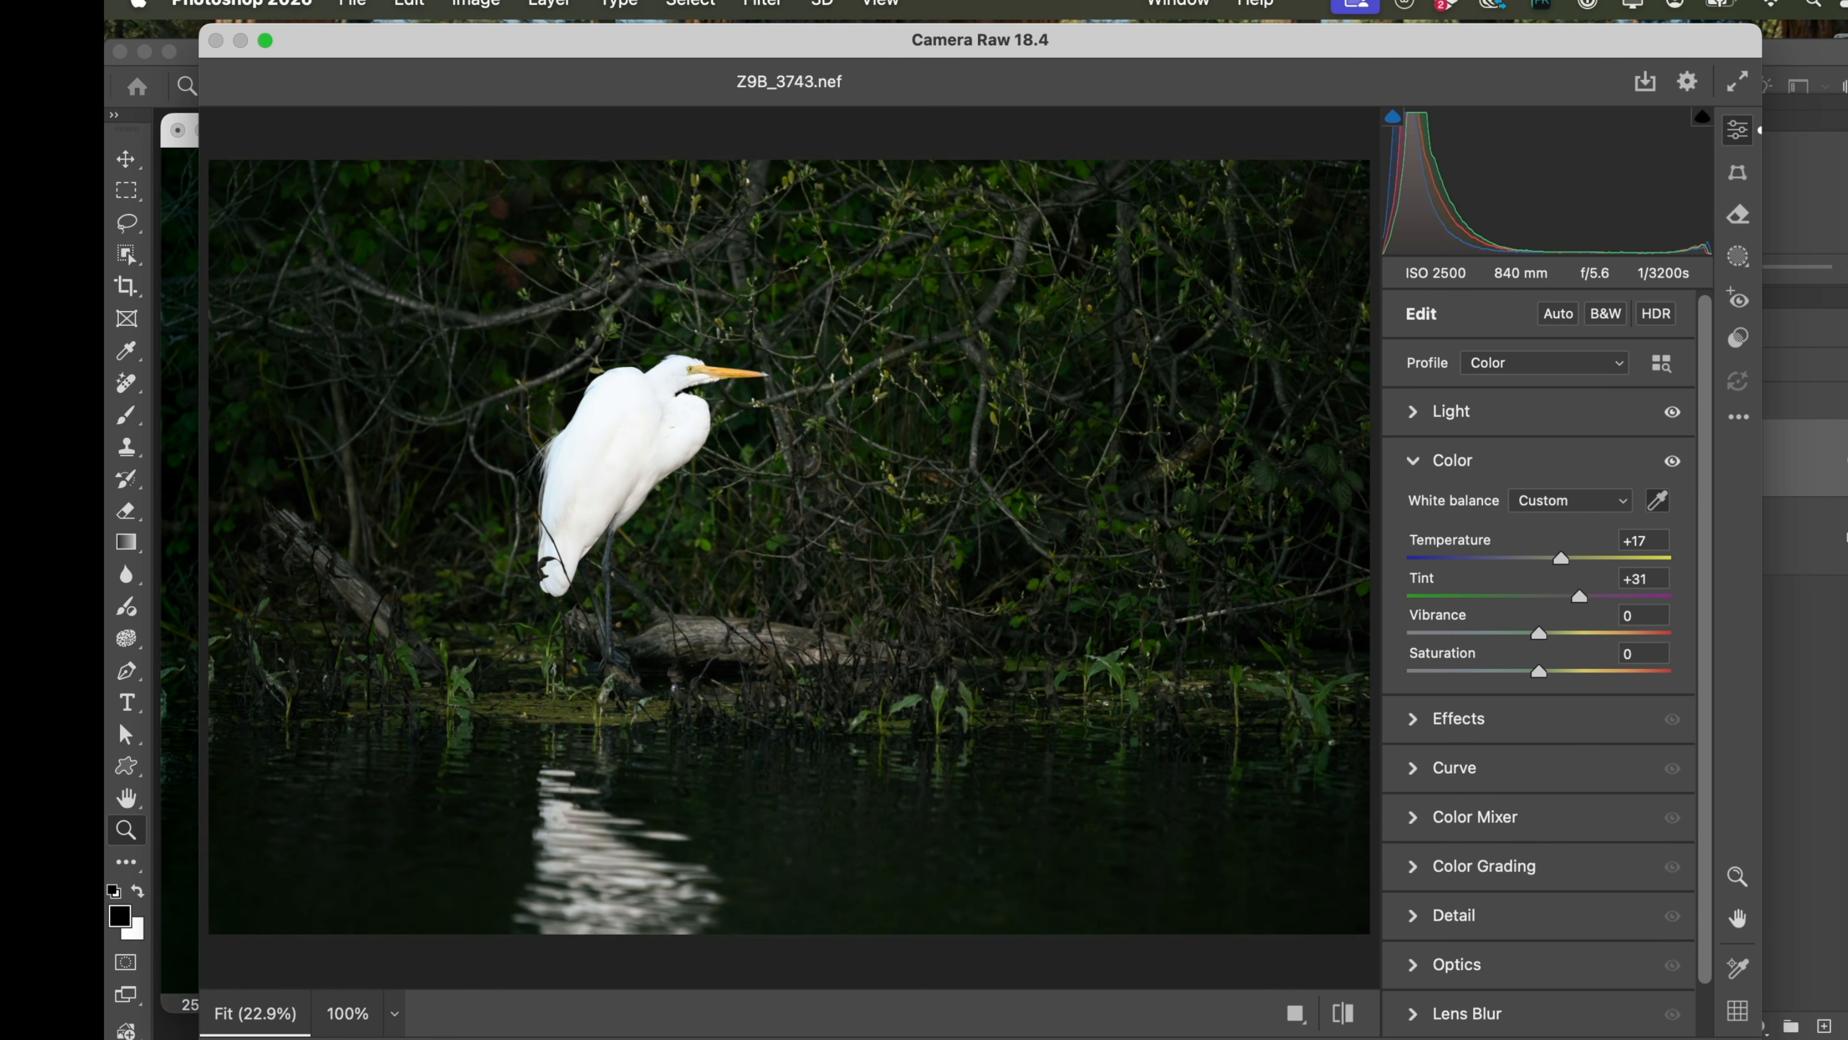
key(Return)
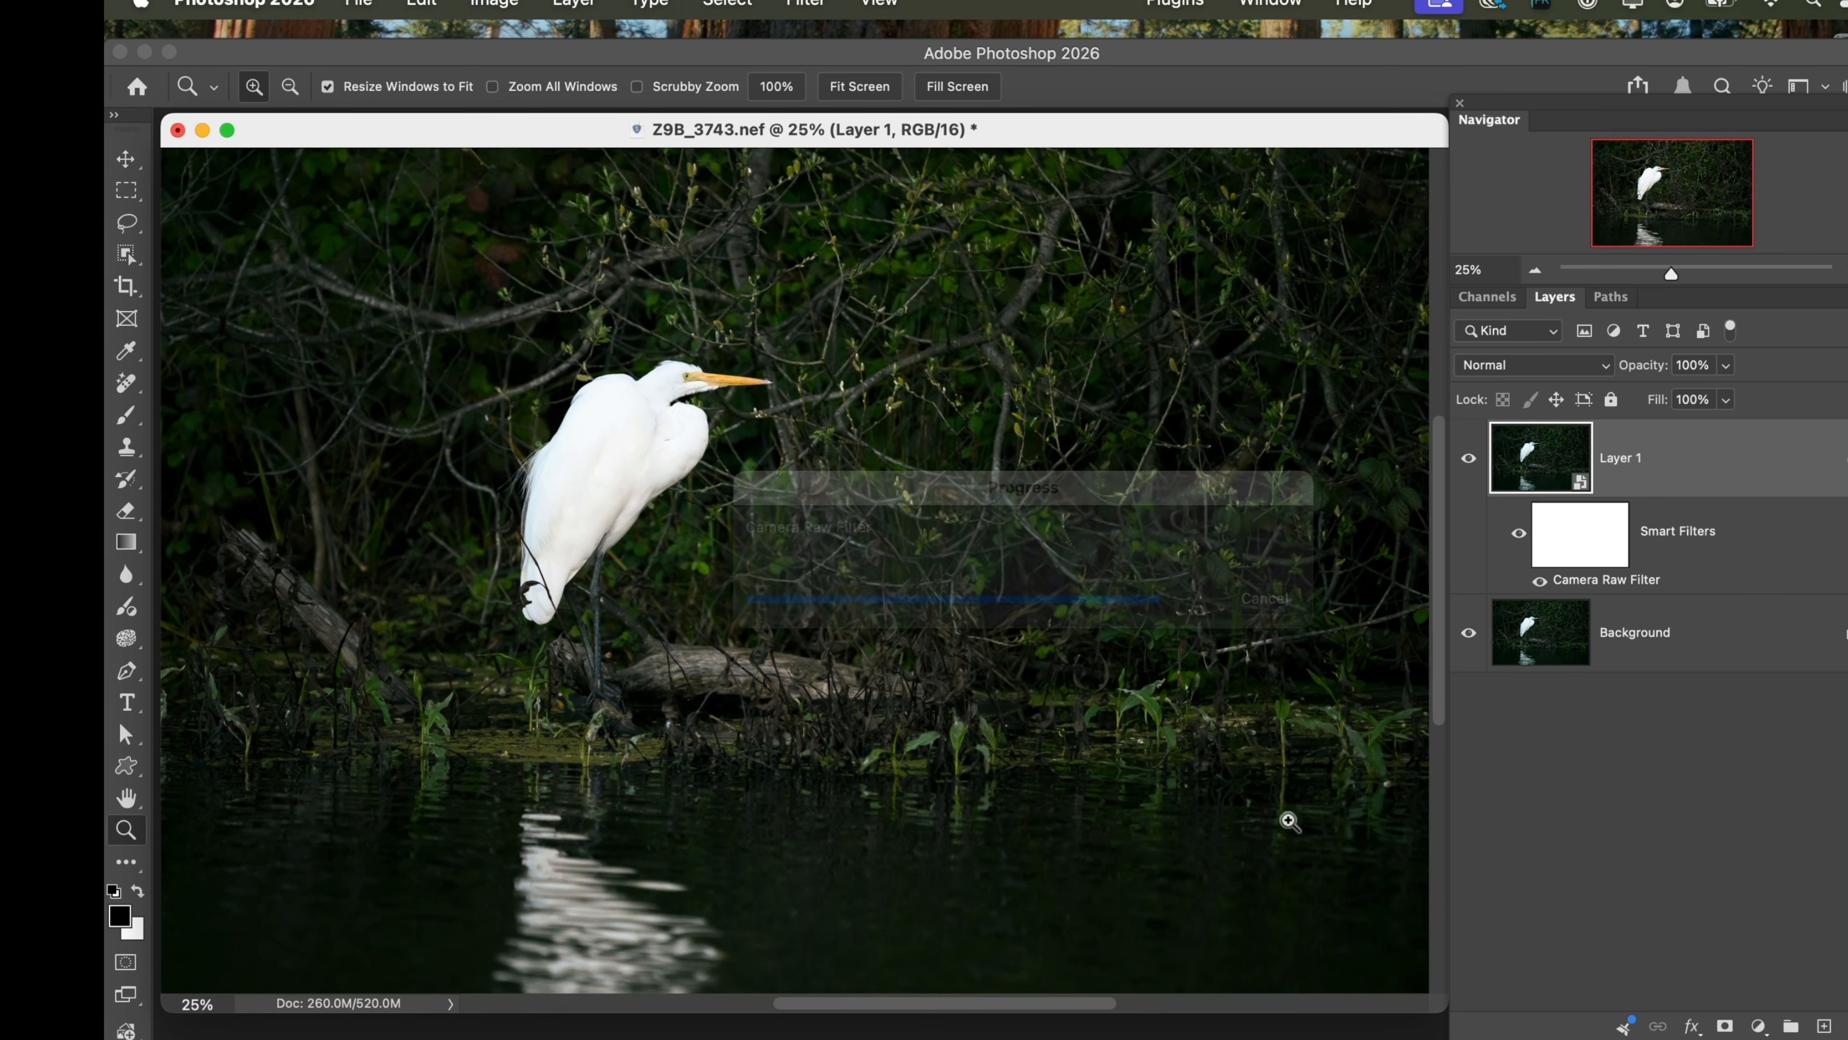